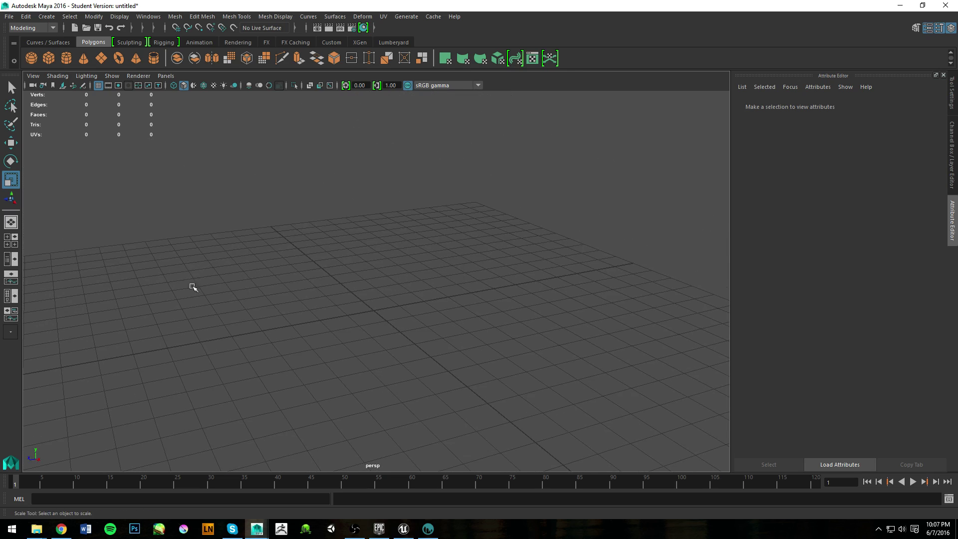
Create a polygon cube and scale it up well beyond the grid plane.
click(52, 60)
alt+drag(333, 265, 451, 288)
alt+right_drag(451, 289, 406, 274)
alt+drag(406, 273, 216, 35)
Insert two horizontal edge loops around the upper part of the cube.
click(202, 17)
mouse_move(235, 17)
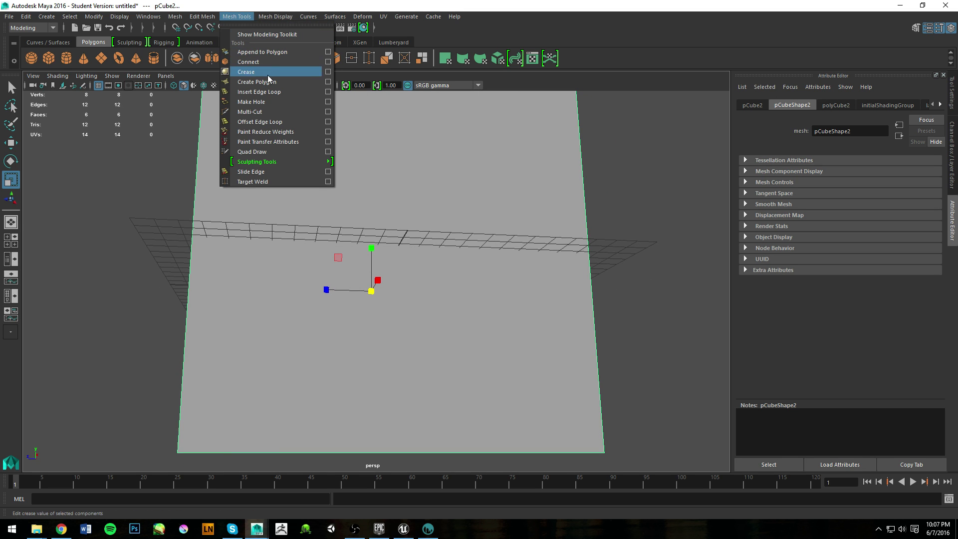
click(275, 93)
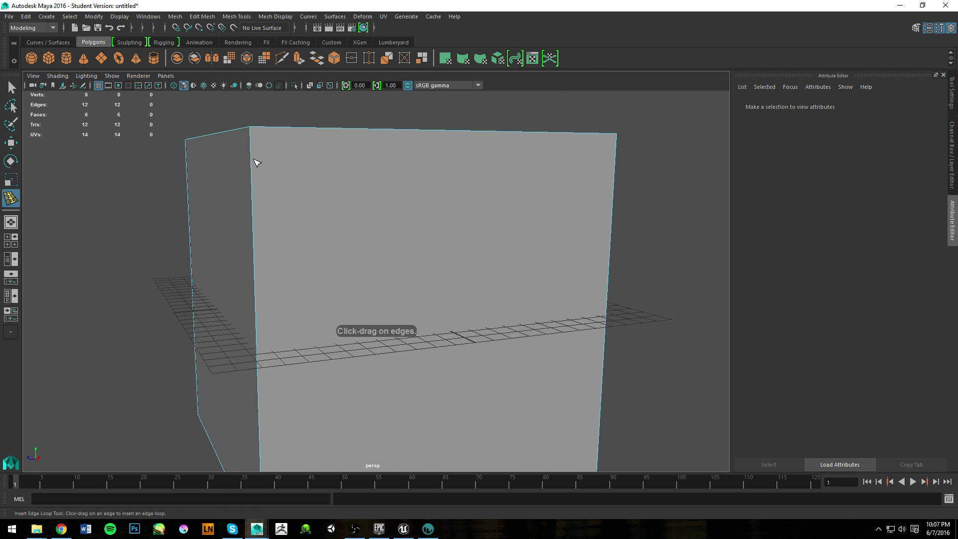
click(262, 194)
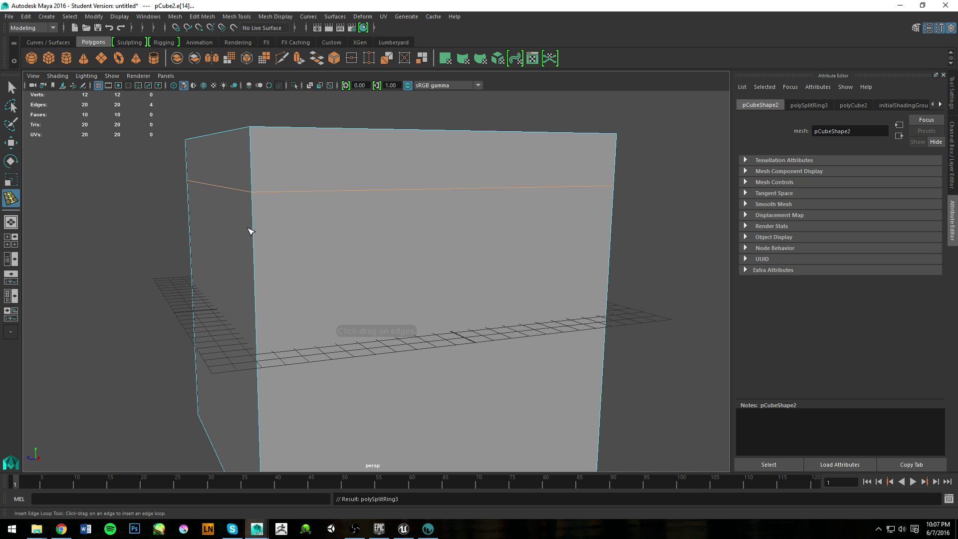
click(262, 259)
Select the cube's top face and scale it inward to taper the upper section.
alt+drag(262, 258, 376, 229)
right_drag(383, 233, 384, 263)
scroll(384, 264, down, 5)
key(w)
alt+drag(374, 271, 330, 225)
click(405, 242)
key(r)
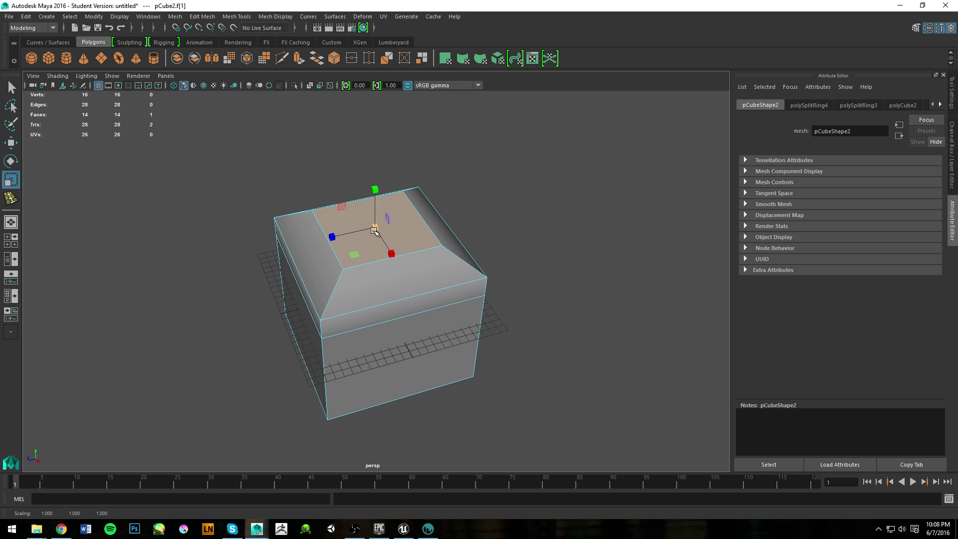
Scale the edge loop just below the top face inward to about 0.84 in X and Z.
mouse_move(434, 251)
right_down()
mouse_move(427, 233)
mouse_move(399, 250)
mouse_move(427, 237)
right_up()
click(406, 298)
alt+drag(404, 298, 347, 214)
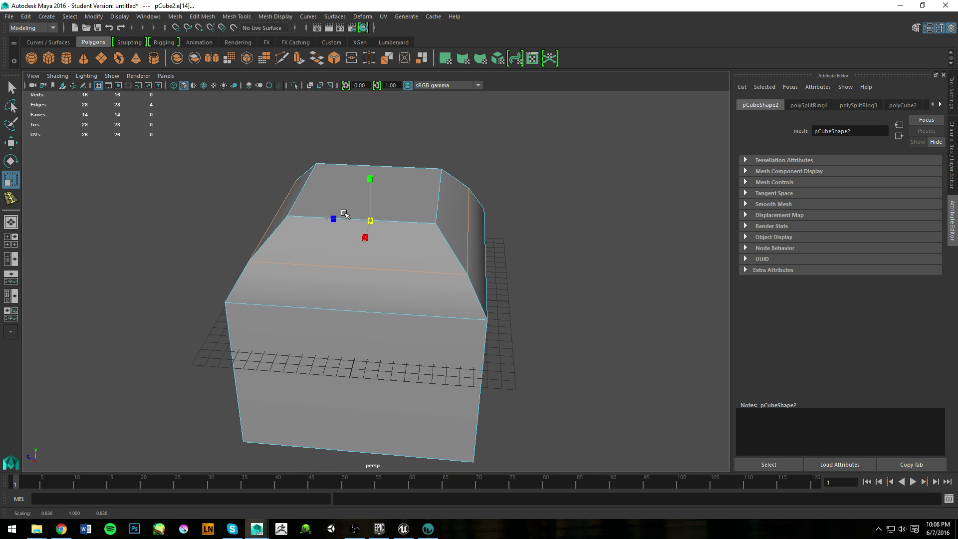
alt+drag(454, 213, 339, 324)
Harden all edges of the tapered cube with the whole object selected.
right_drag(336, 248, 395, 235)
click(401, 250)
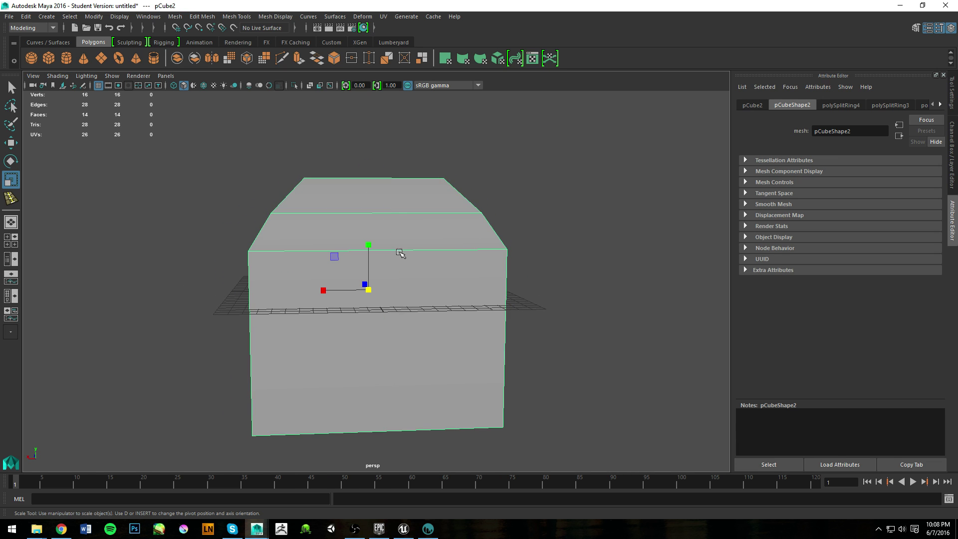
alt+drag(402, 252, 480, 253)
click(276, 17)
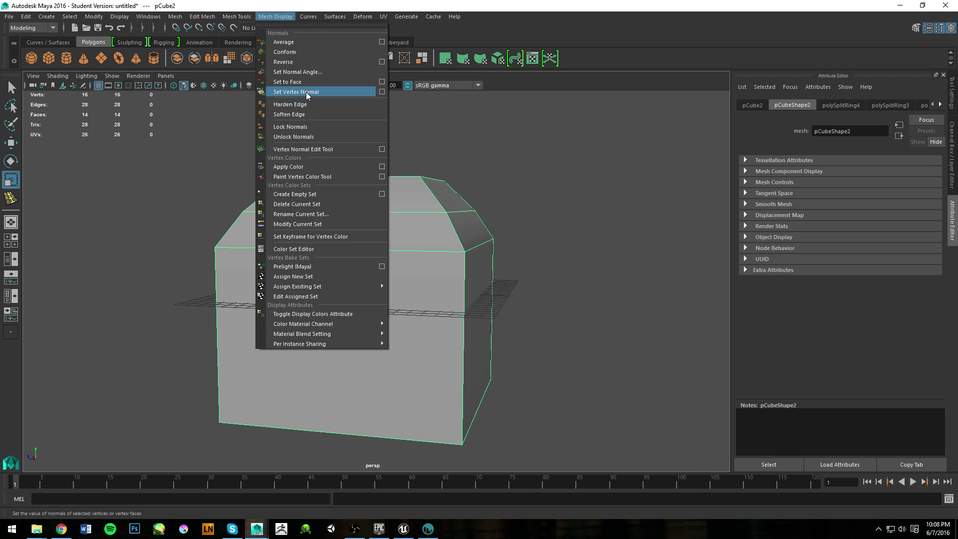
click(308, 106)
click(496, 229)
alt+drag(494, 229, 347, 226)
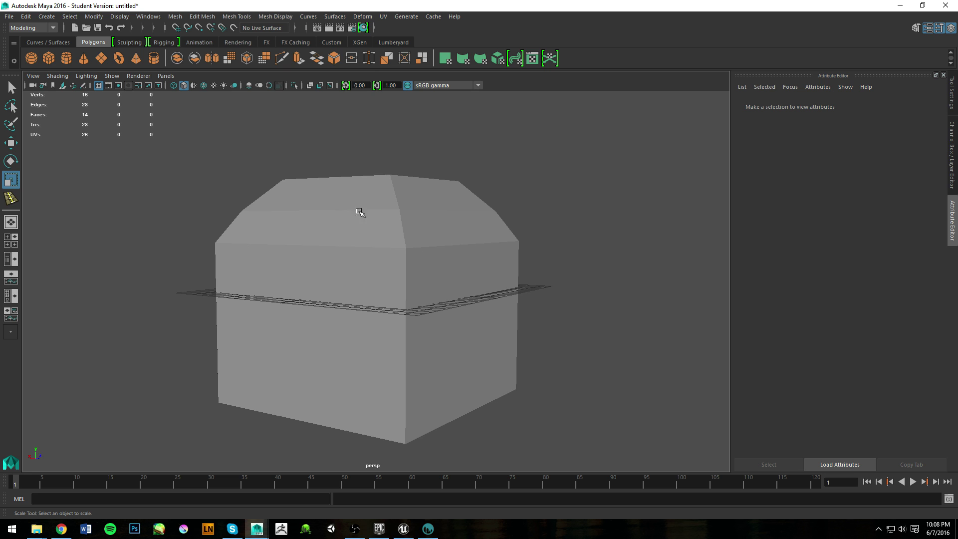
alt+drag(453, 214, 501, 240)
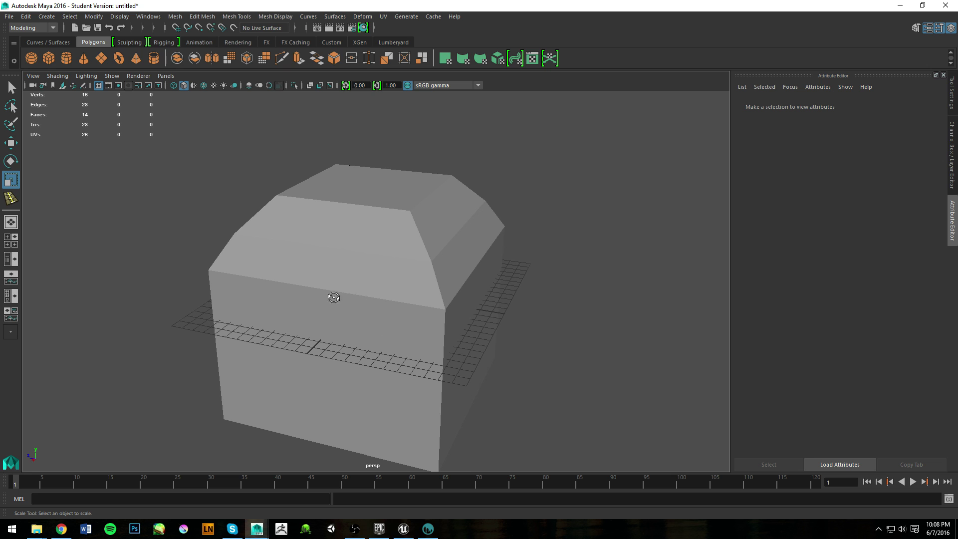
alt+drag(333, 299, 434, 295)
Soften the eight edges of the two horizontal loops around the cube's tapered upper section.
right_click(436, 251)
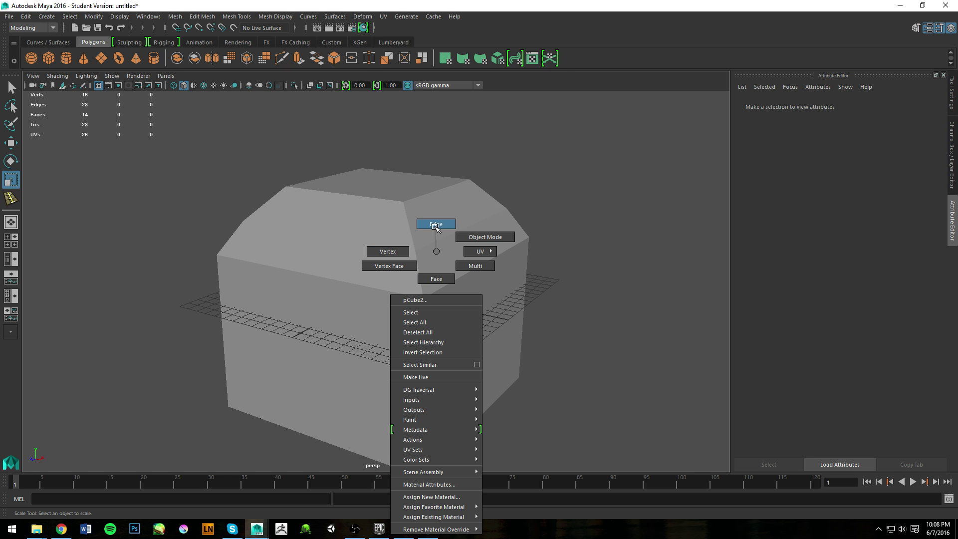
click(435, 225)
alt+drag(468, 224, 376, 275)
shift+click(377, 274)
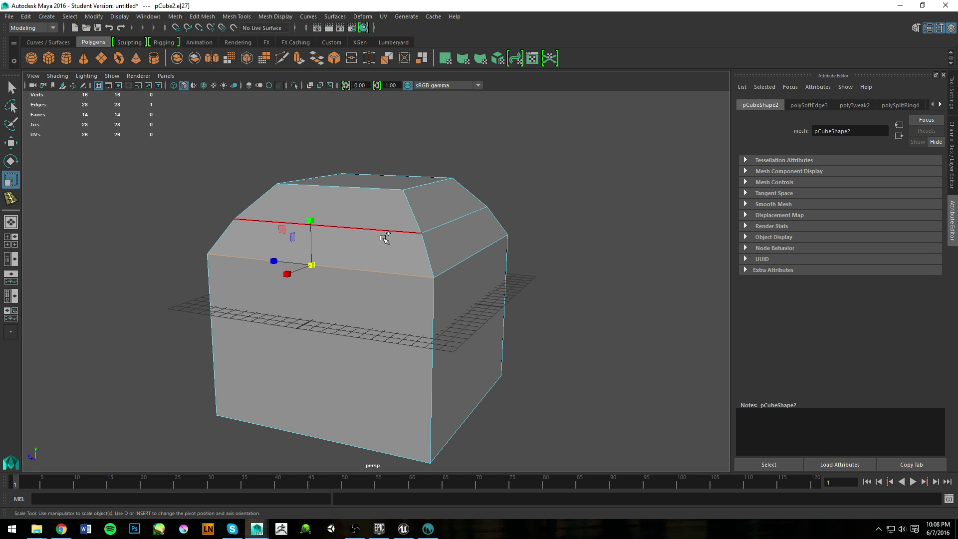
shift+click(383, 235)
alt+drag(383, 236, 327, 237)
shift+click(377, 258)
shift+click(385, 229)
alt+drag(386, 231, 373, 258)
alt+drag(480, 244, 409, 257)
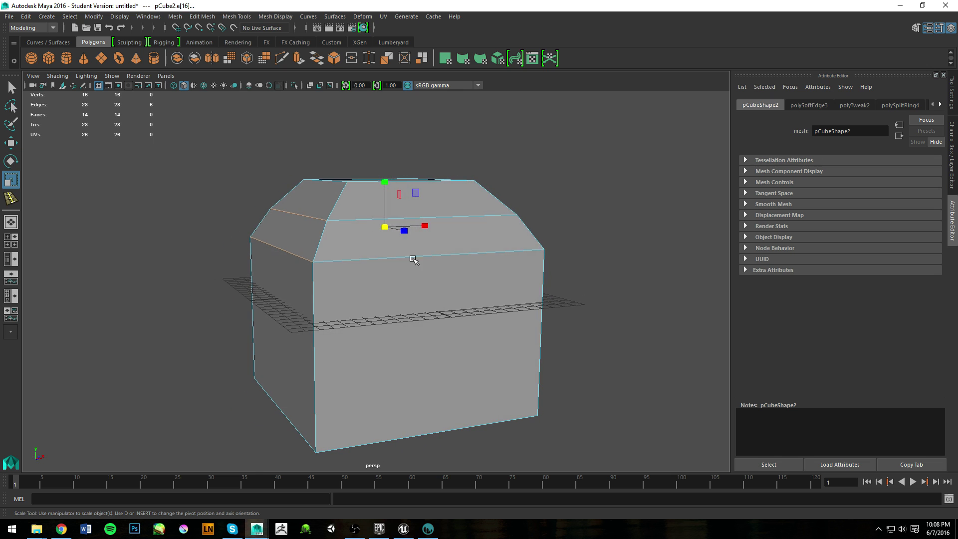
shift+click(482, 248)
alt+drag(482, 247, 295, 215)
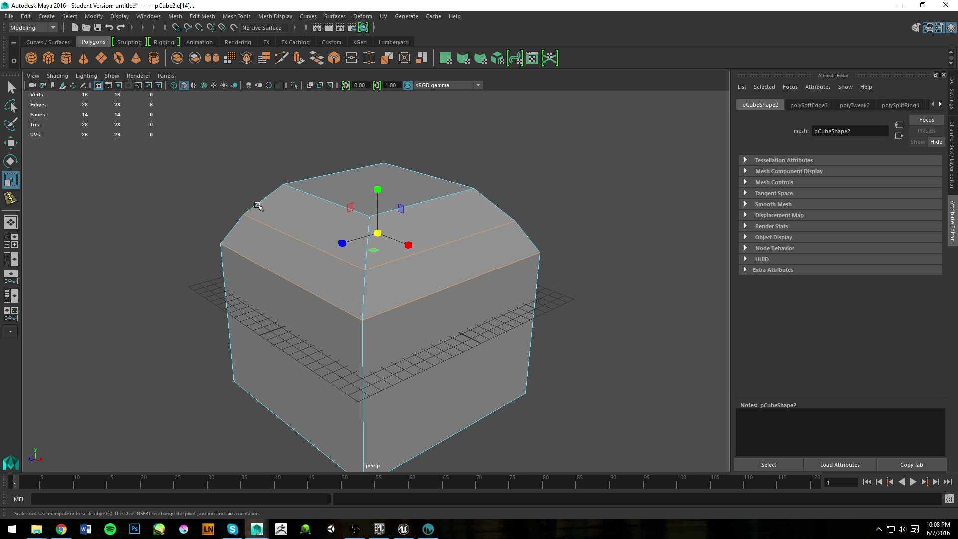
alt+drag(375, 263, 461, 296)
click(291, 18)
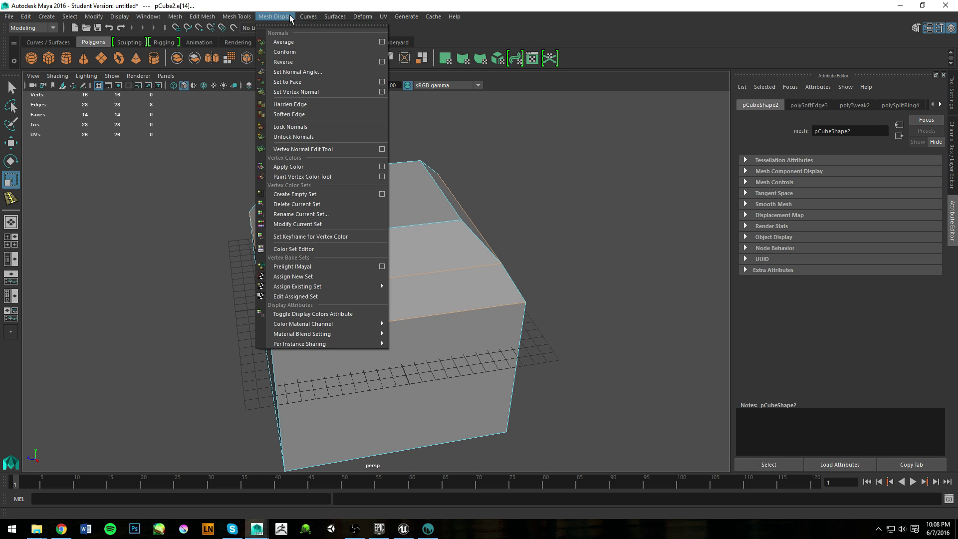
click(299, 114)
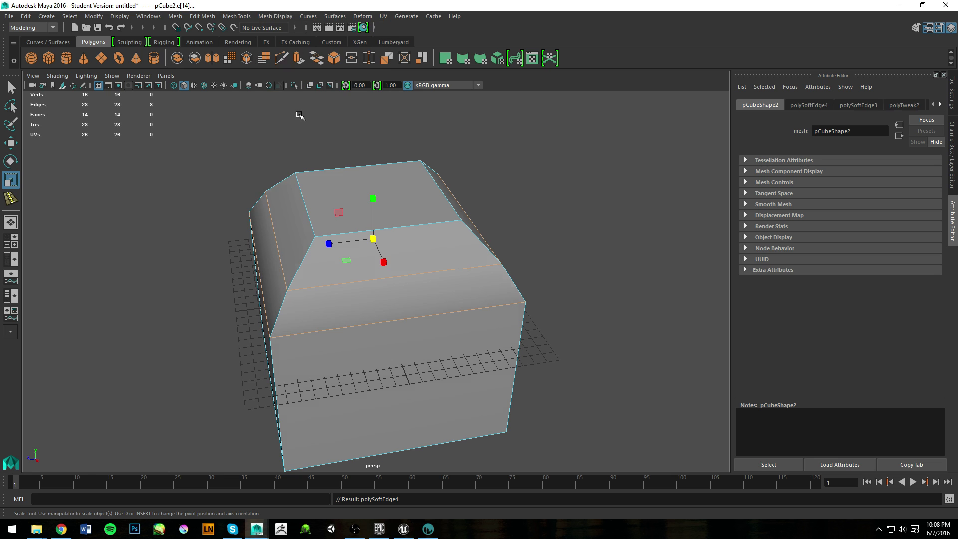
right_drag(394, 165, 438, 183)
click(487, 165)
alt+drag(487, 165, 458, 189)
Create a polygon sphere, move it out to the cube's side and scale it uniformly to about 3.8.
click(36, 61)
alt+drag(265, 146, 331, 161)
key(w)
drag(350, 242, 376, 248)
key(r)
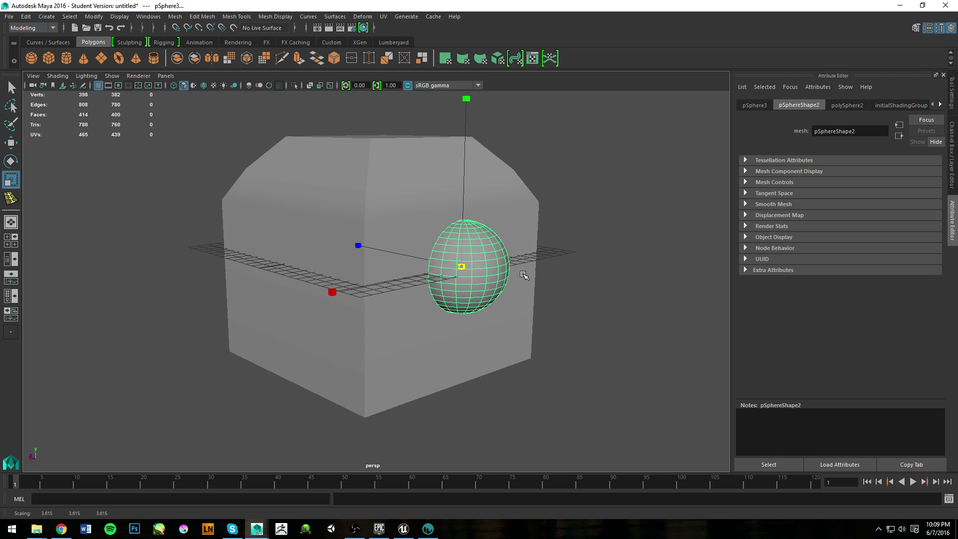
Position the sphere so it is partly embedded in the cube's side face.
key(w)
drag(463, 223, 494, 225)
click(455, 219)
click(465, 255)
alt+drag(464, 253, 528, 258)
drag(442, 283, 442, 284)
alt+drag(562, 261, 473, 269)
Examine the sphere's intersection with the cube from outside and from inside the cube.
click(471, 256)
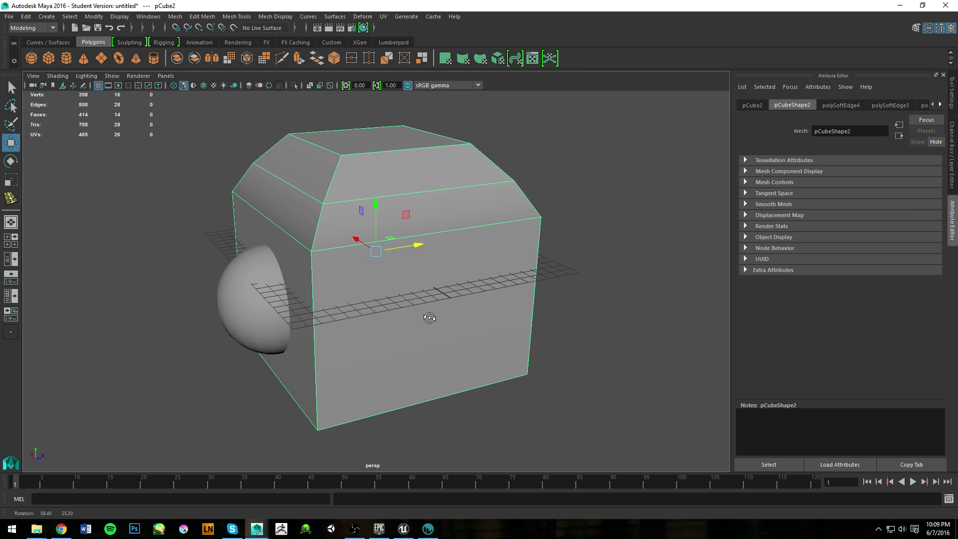
alt+drag(659, 317, 669, 315)
alt+right_drag(521, 271, 782, 344)
alt+right_drag(589, 279, 724, 307)
alt+middle_drag(486, 231, 399, 254)
alt+drag(527, 248, 641, 230)
alt+right_drag(388, 250, 328, 156)
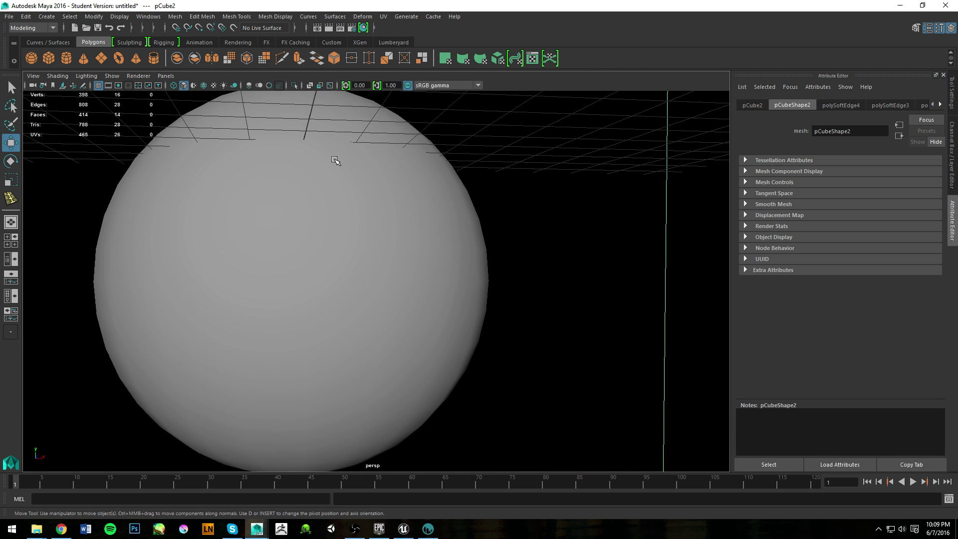
alt+drag(327, 156, 361, 175)
click(361, 175)
alt+drag(379, 207, 354, 187)
alt+drag(298, 199, 383, 193)
scroll(286, 222, down, 4)
scroll(286, 224, up, 3)
alt+middle_drag(301, 249, 678, 306)
alt+drag(318, 280, 517, 289)
alt+right_drag(517, 289, 322, 212)
alt+drag(321, 211, 500, 265)
alt+right_drag(500, 265, 368, 252)
alt+drag(367, 253, 349, 219)
Try deleting individual faces from the exposed part of the sphere.
right_drag(366, 250, 374, 274)
click(397, 283)
key(Delete)
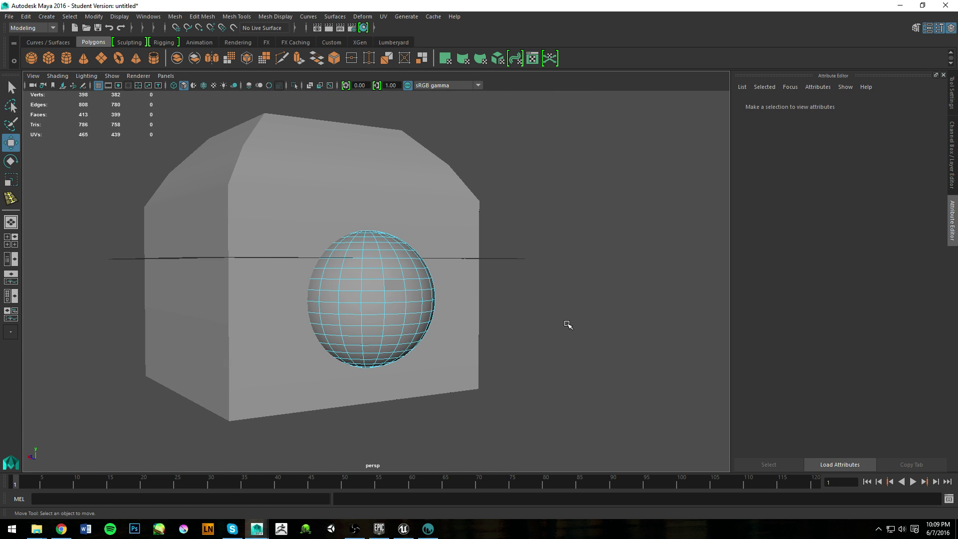
alt+drag(567, 324, 500, 331)
scroll(316, 369, up, 6)
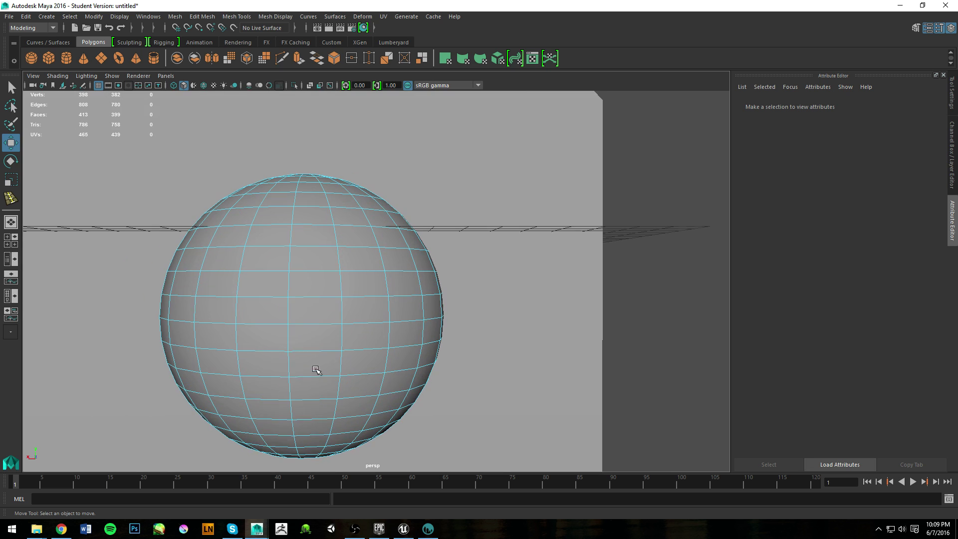
click(271, 254)
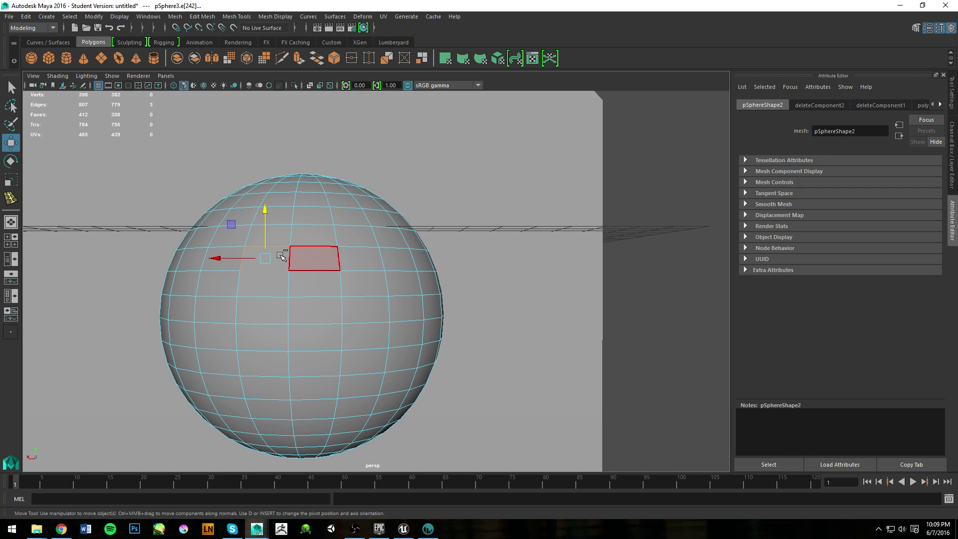
Undo the face deletions on the sphere.
key(ctrl+z)
key(ctrl+z)
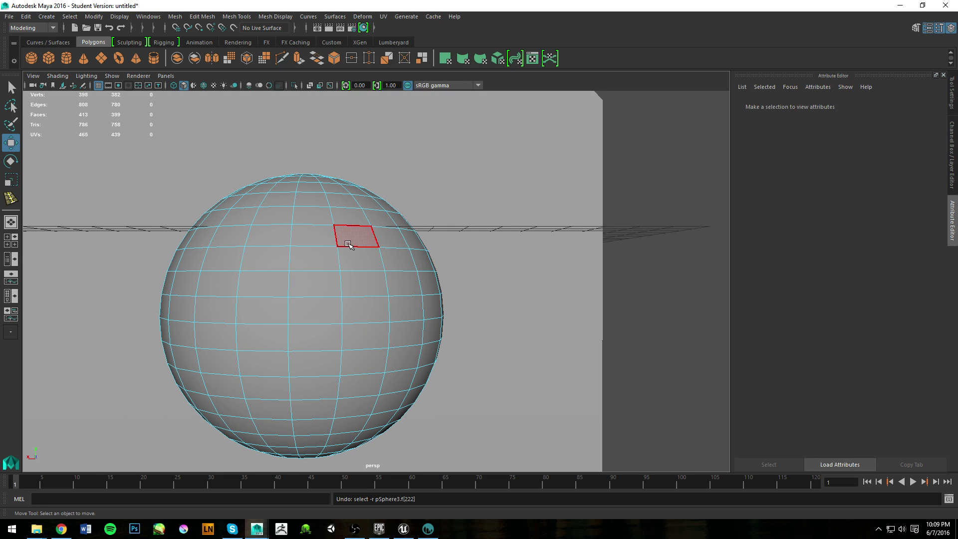
alt+drag(348, 244, 403, 254)
key(ctrl+z)
key(ctrl+z)
alt+drag(470, 276, 524, 267)
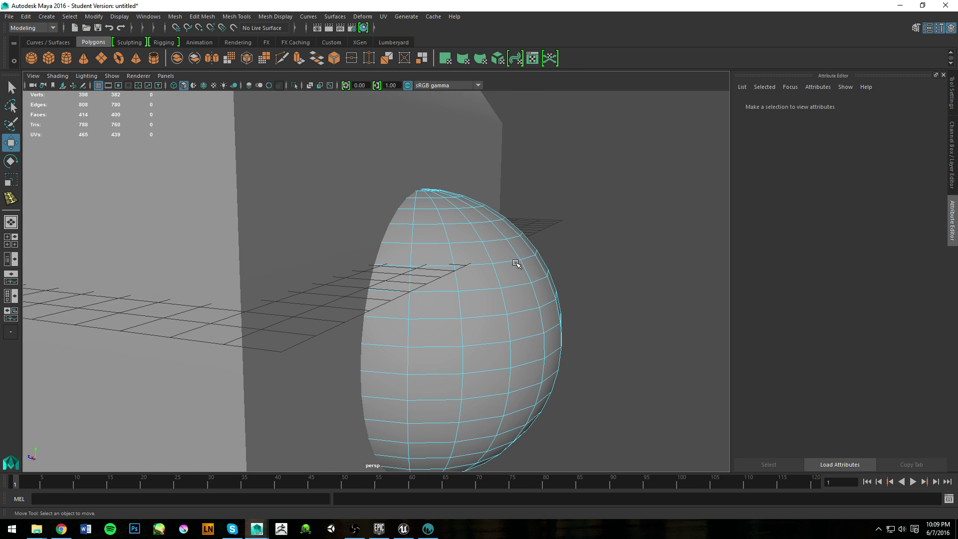
alt+right_drag(524, 267, 274, 165)
alt+drag(274, 164, 299, 229)
right_drag(300, 229, 363, 212)
scroll(424, 336, down, 4)
scroll(424, 336, down, 1)
drag(442, 357, 183, 150)
right_drag(373, 233, 427, 214)
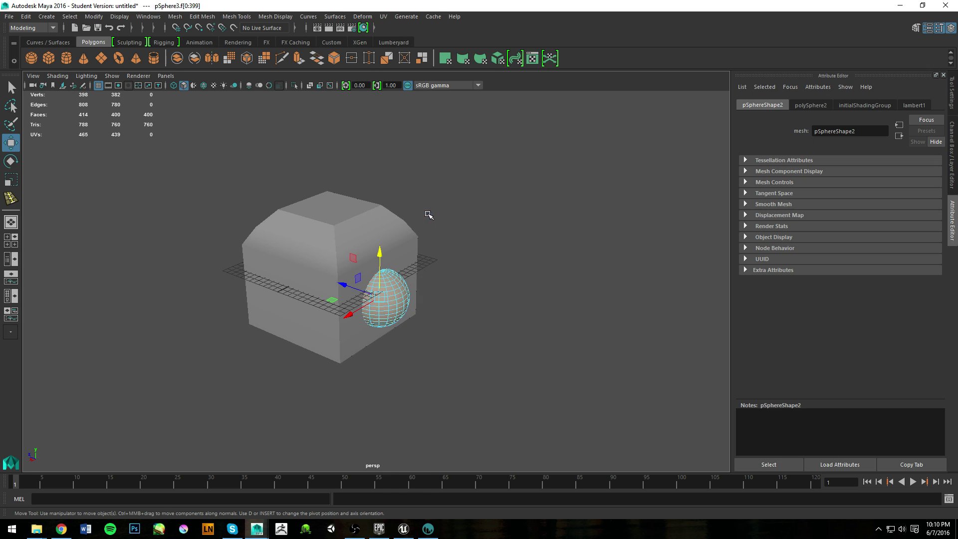
click(441, 273)
right_drag(462, 251, 499, 251)
right_drag(413, 254, 466, 240)
scroll(443, 299, down, 2)
drag(414, 322, 276, 195)
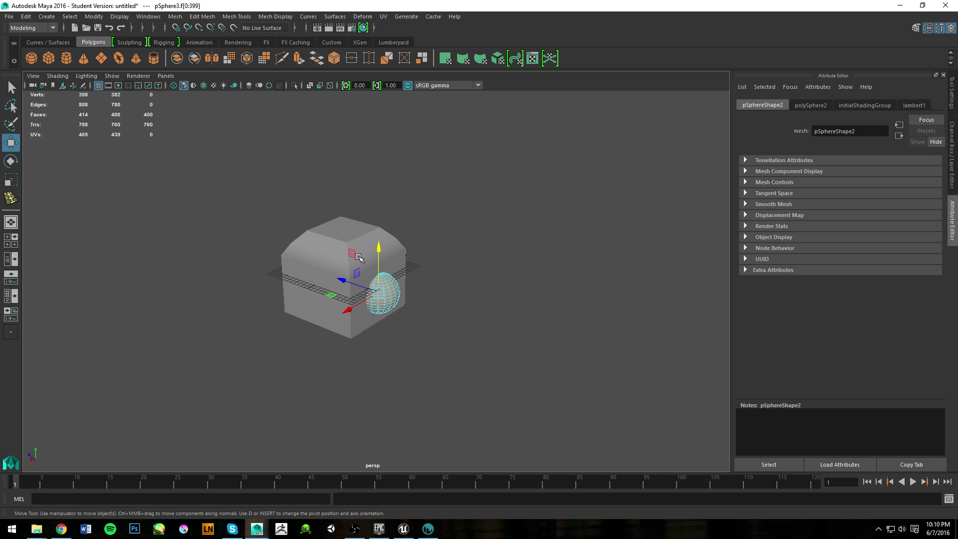
Select the cube and the sphere and combine them into one mesh.
click(332, 248)
click(386, 288)
key(f)
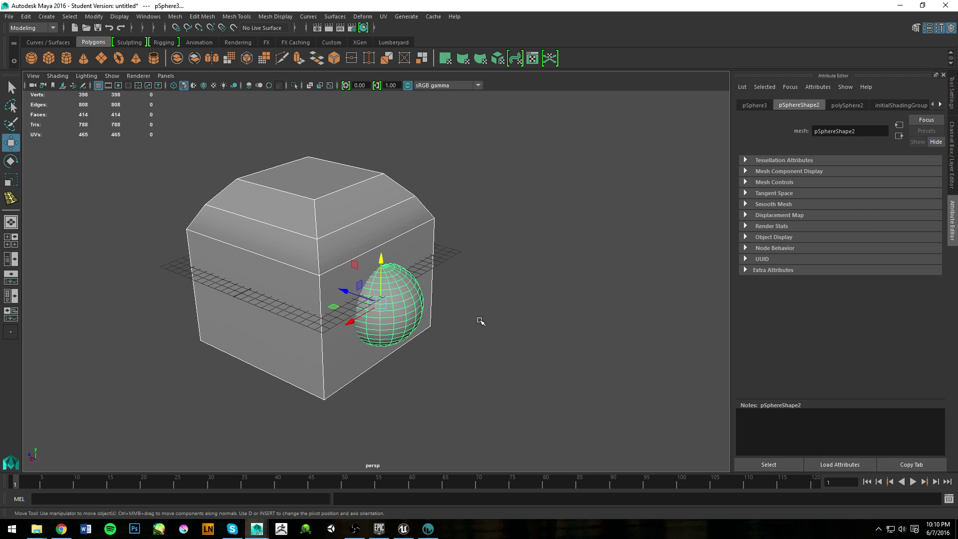
mouse_move(550, 331)
alt+mouse_down()
mouse_move(491, 320)
mouse_move(534, 299)
mouse_move(588, 314)
mouse_move(532, 331)
mouse_move(452, 325)
mouse_move(549, 319)
alt+mouse_up()
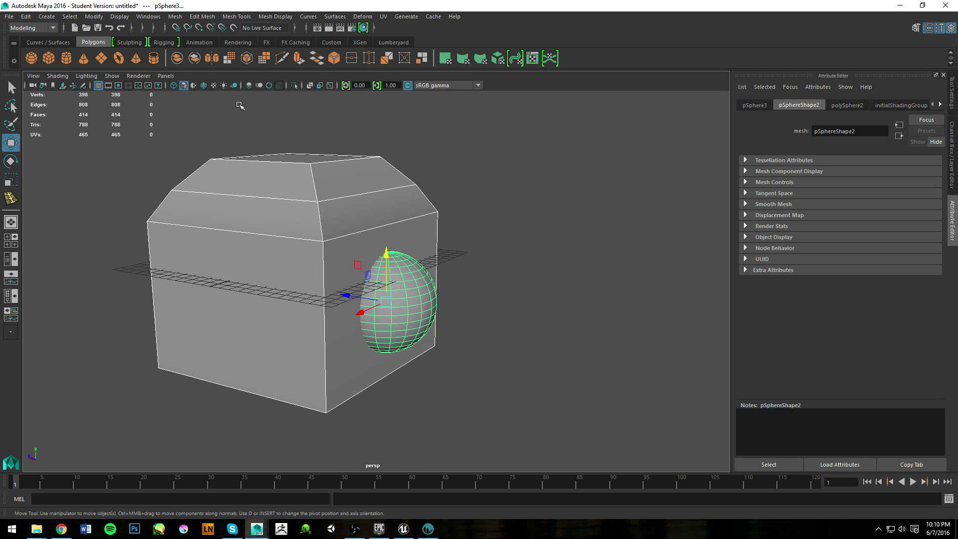
click(175, 16)
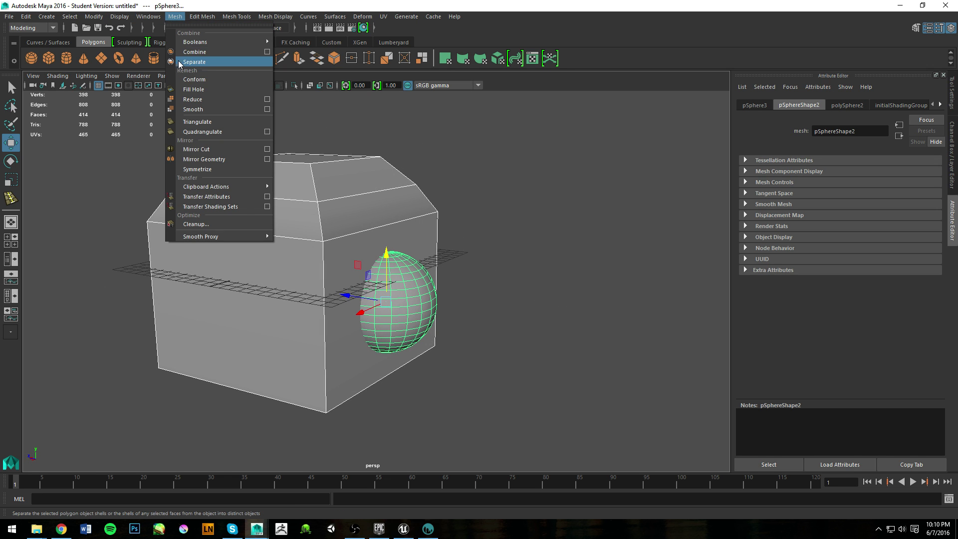
click(189, 49)
alt+drag(451, 233, 393, 238)
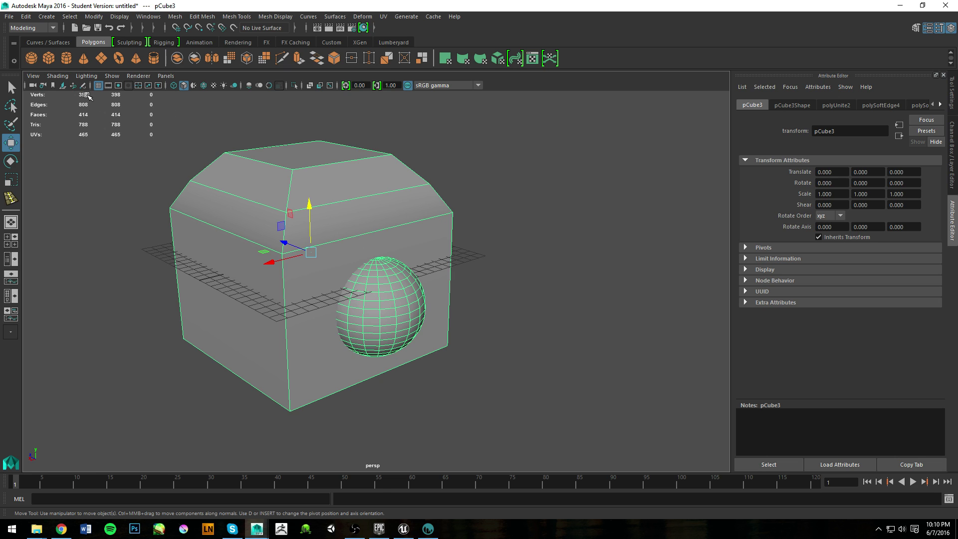
Export the combined mesh as OBJ to Demo.obj in the Documents folder, replacing the existing file.
click(10, 16)
click(73, 145)
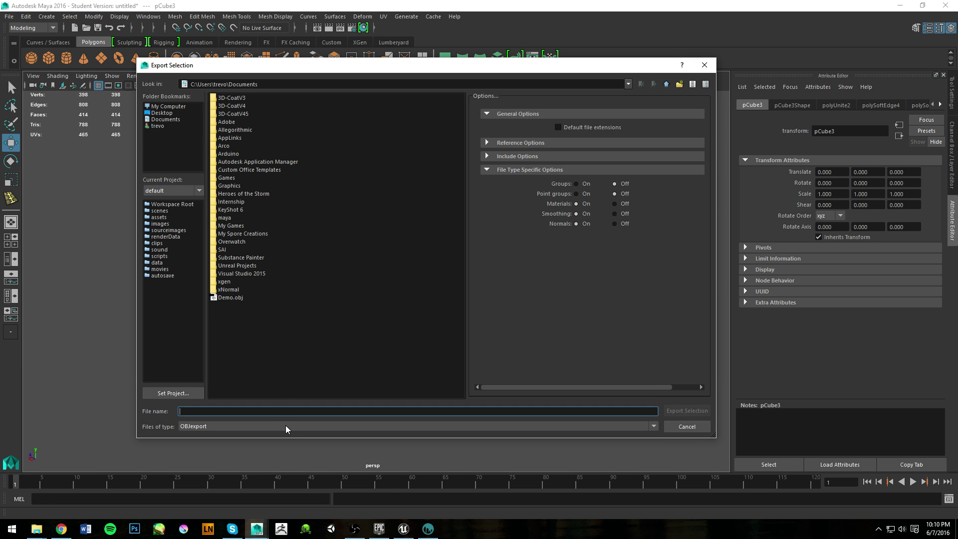
click(234, 297)
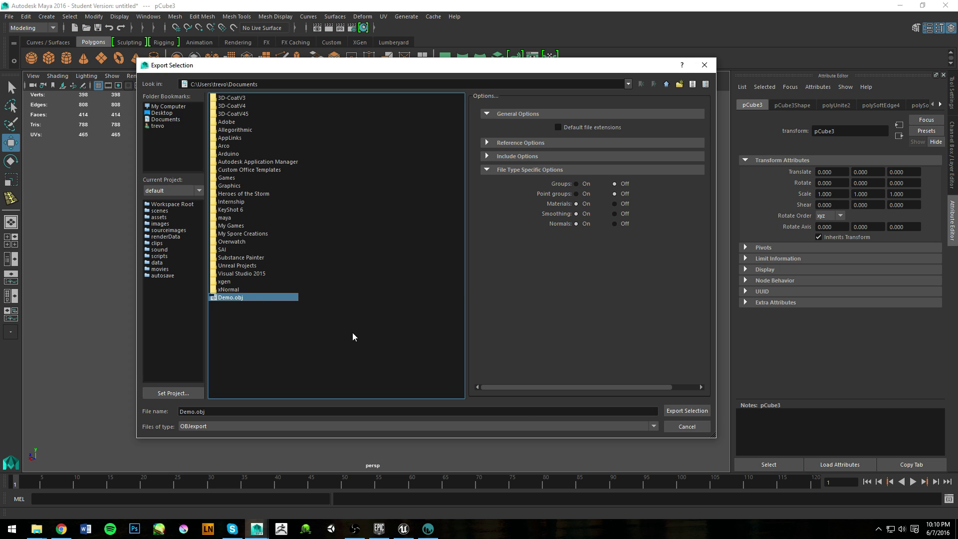
click(685, 412)
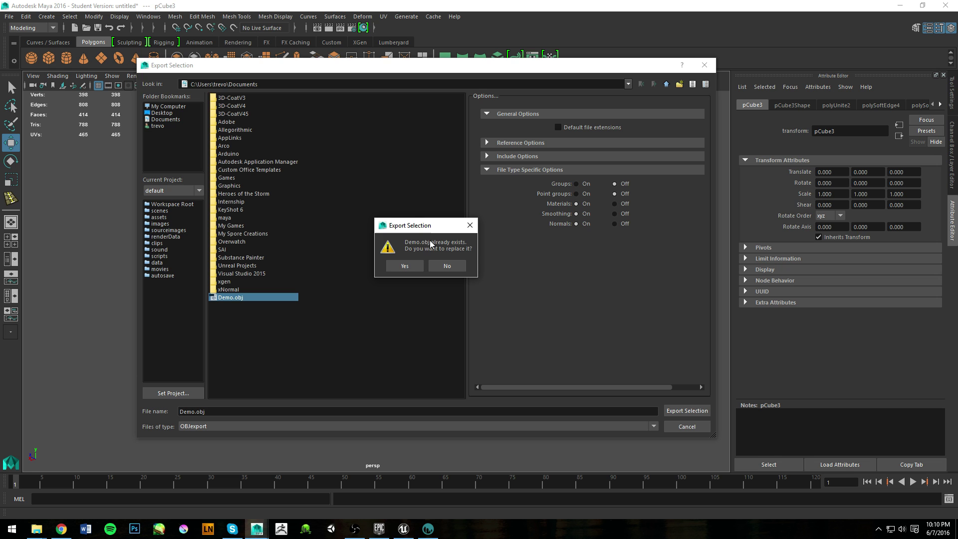
click(408, 266)
alt+drag(502, 313, 478, 322)
Switch to 3D-Coat and open Demo.obj from the Documents folder for painting as a UV-mapped mesh (per-pixel).
click(433, 532)
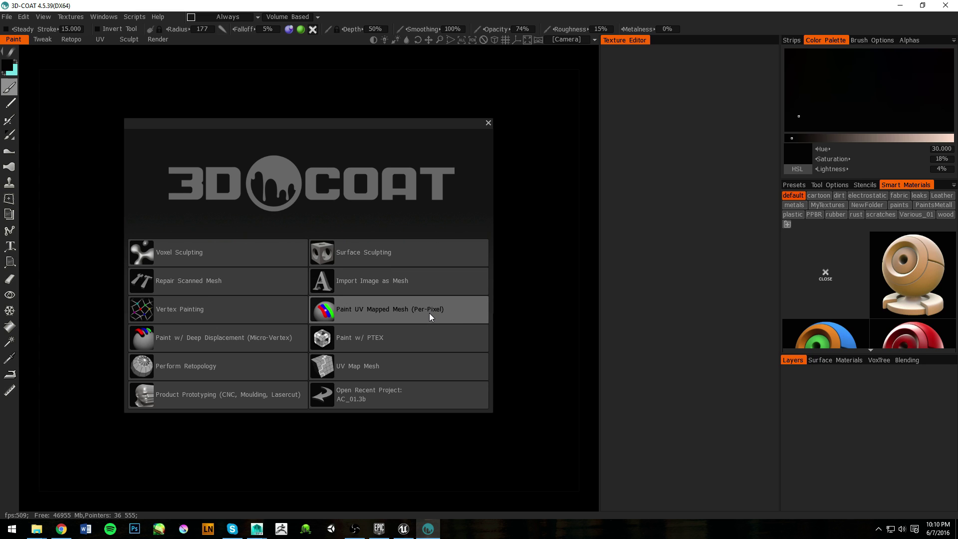
click(379, 311)
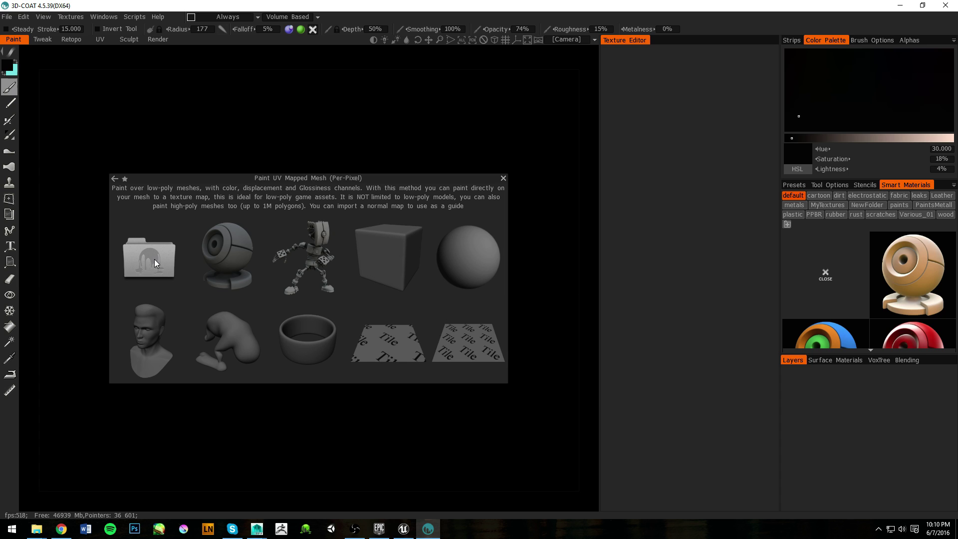
click(145, 245)
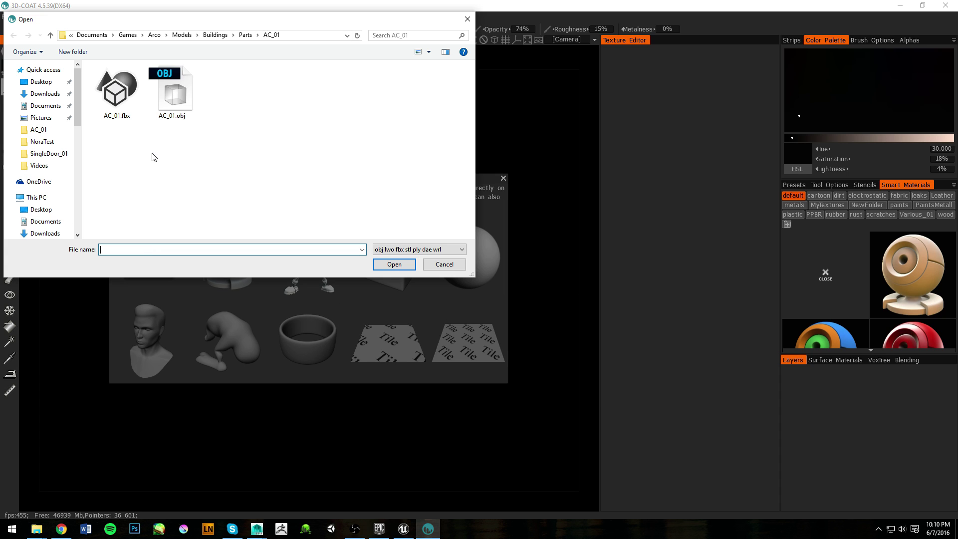
scroll(45, 99, down, 2)
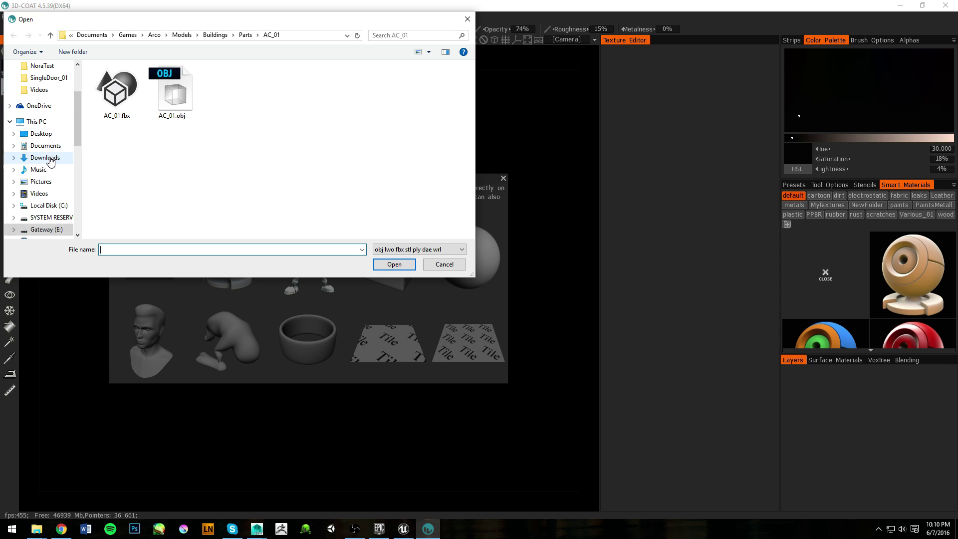
scroll(195, 164, down, 4)
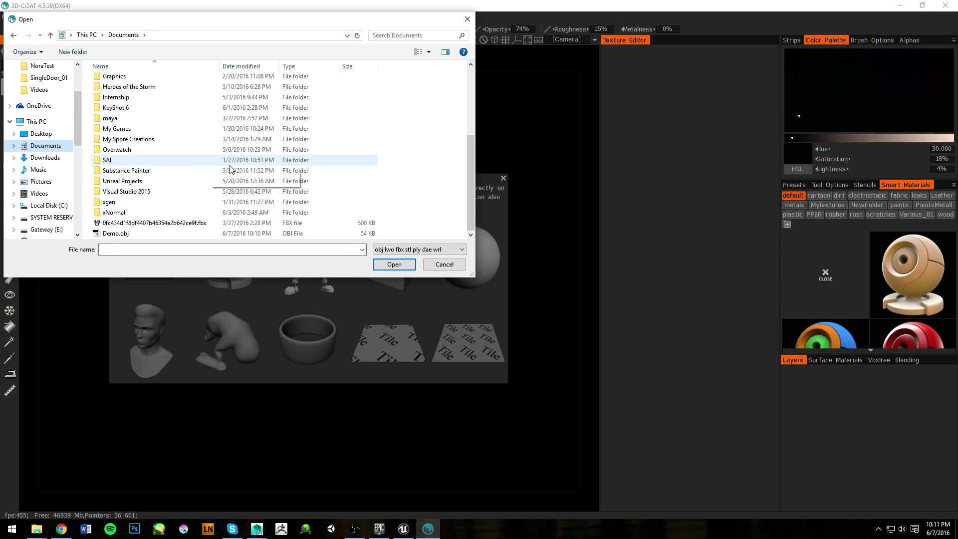
click(154, 234)
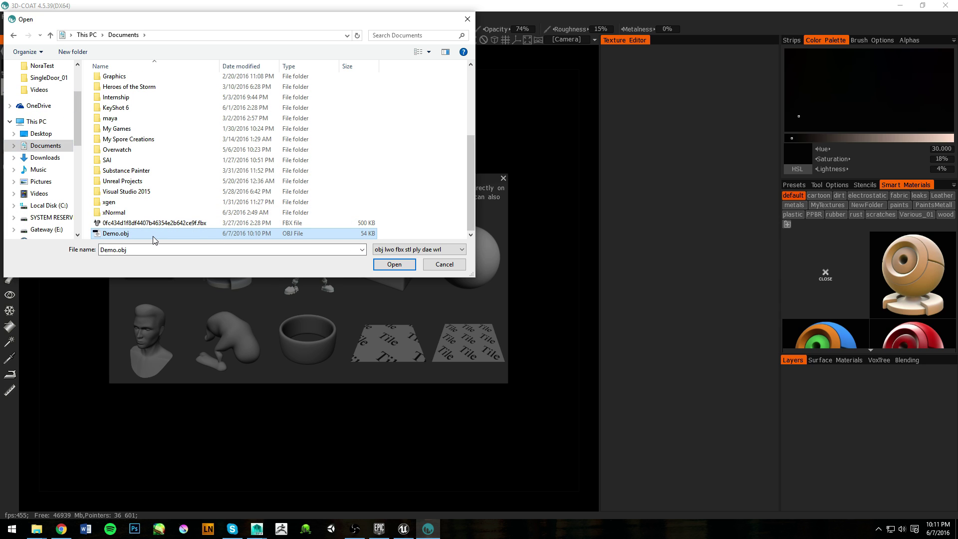
click(395, 265)
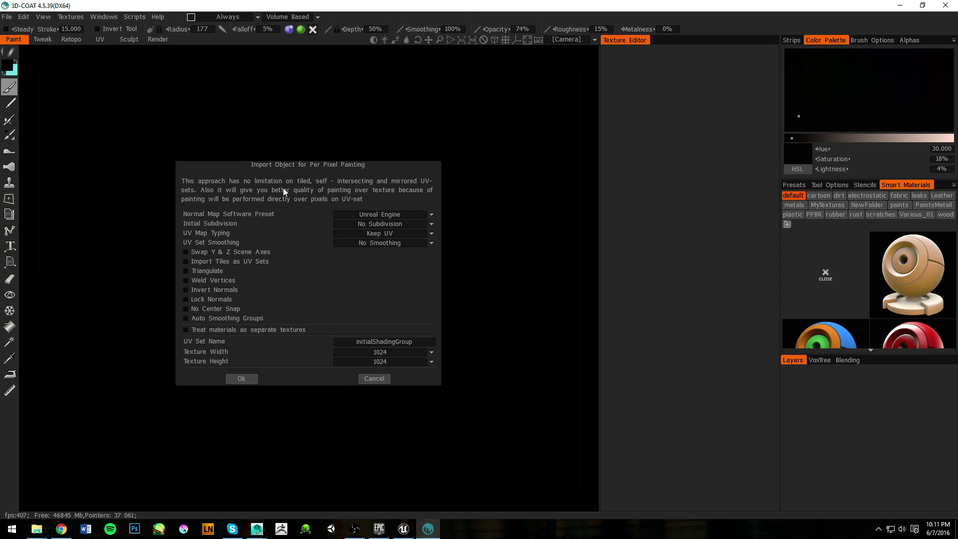
Set the import's normal map software preset to Unreal Engine and its UV map typing to Auto-Mapping.
click(408, 212)
click(372, 215)
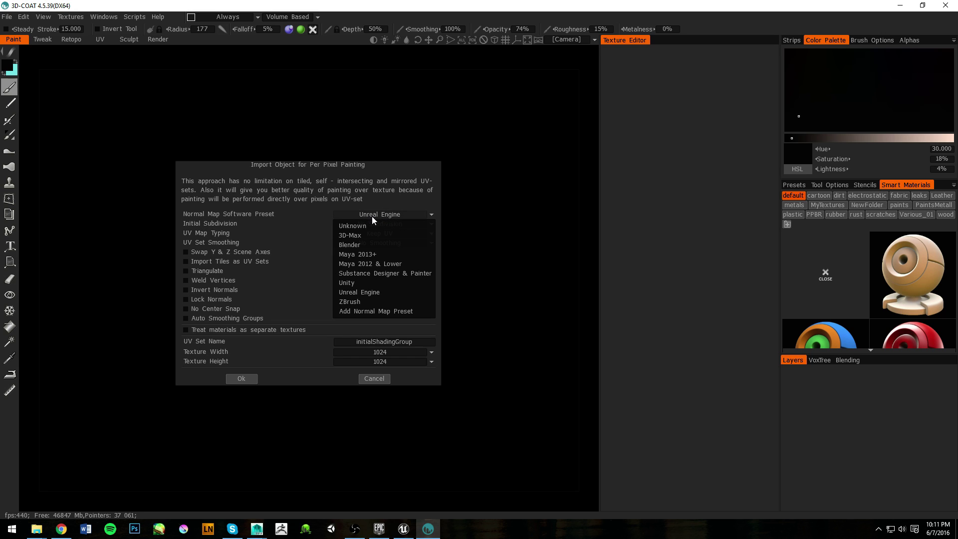
click(379, 294)
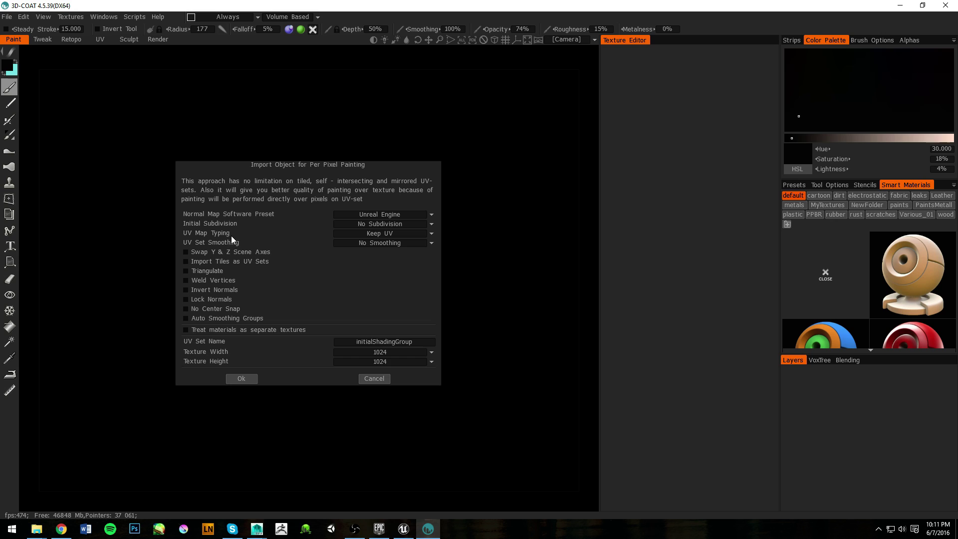
click(352, 233)
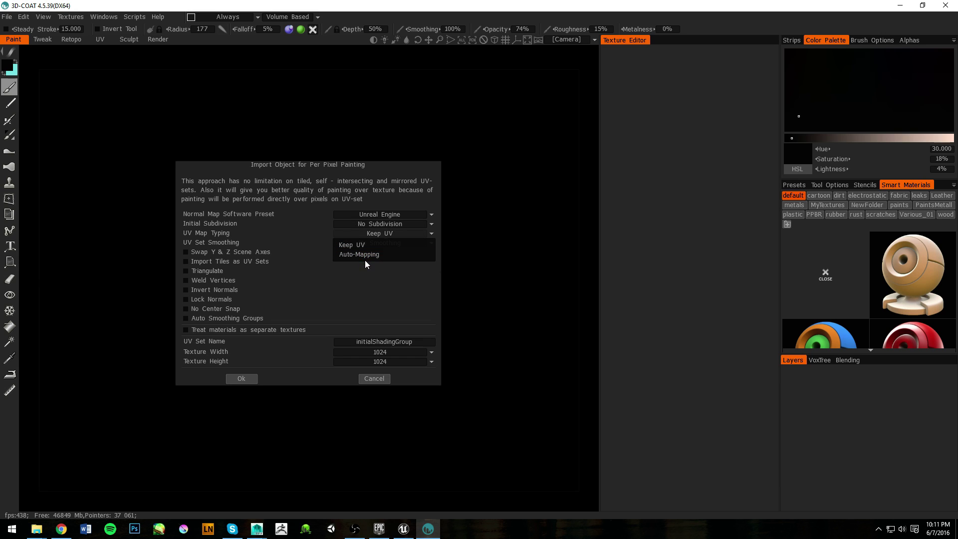
click(363, 256)
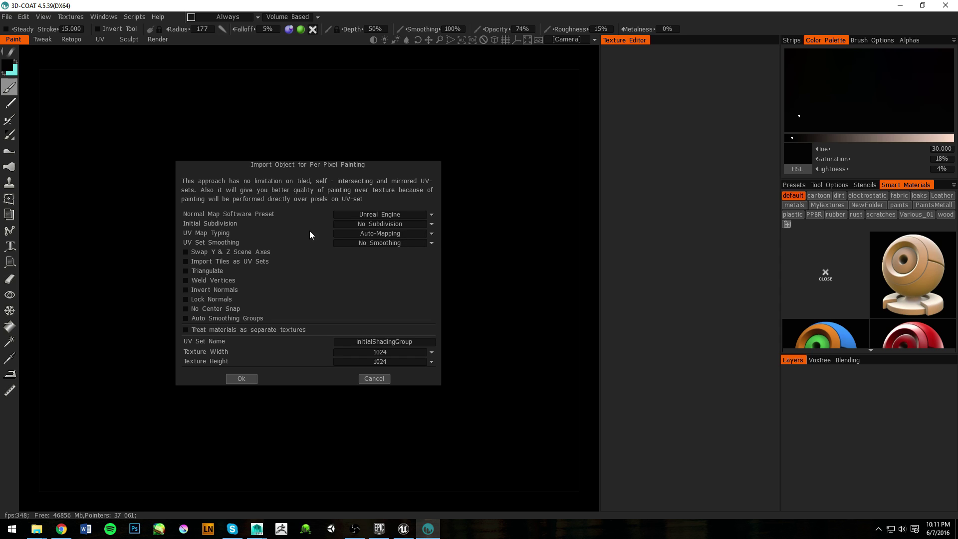
Name the UV set tex in the import settings.
click(357, 342)
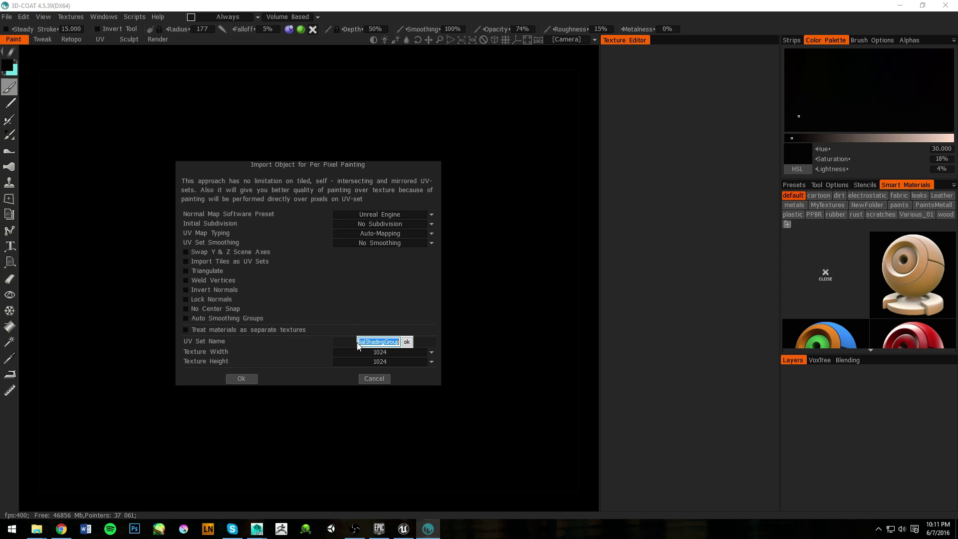
text(tex)
click(408, 342)
Choose a texture width of 1024 and import the mesh for per-pixel painting.
click(401, 350)
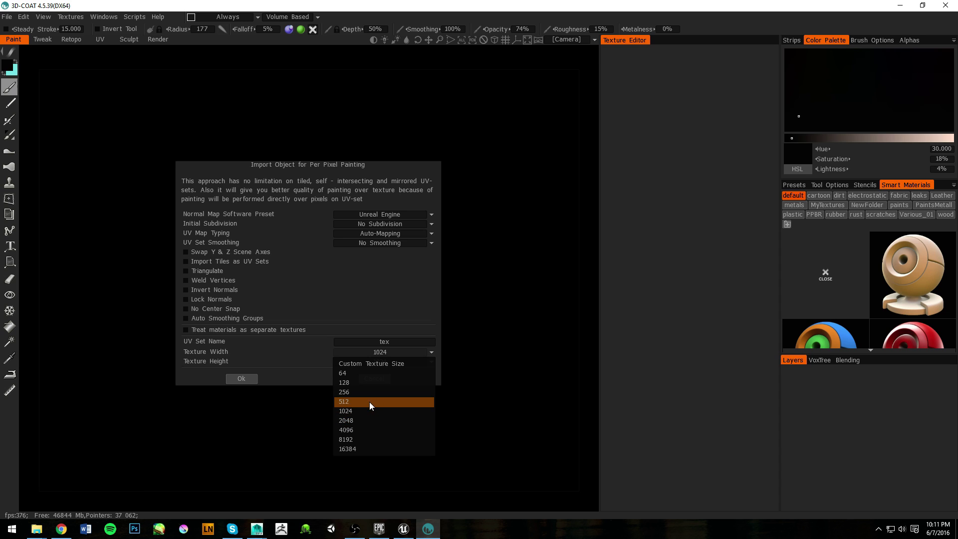
click(388, 354)
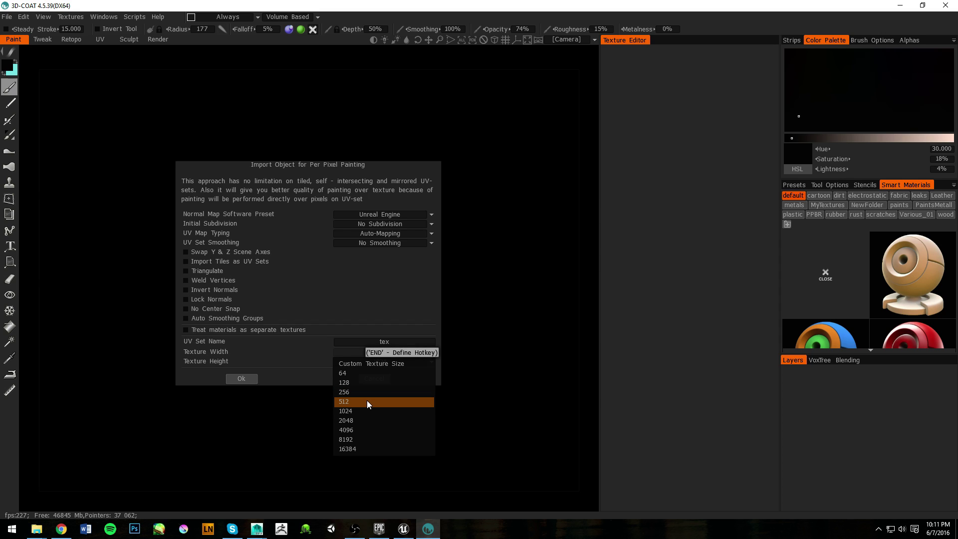
click(349, 411)
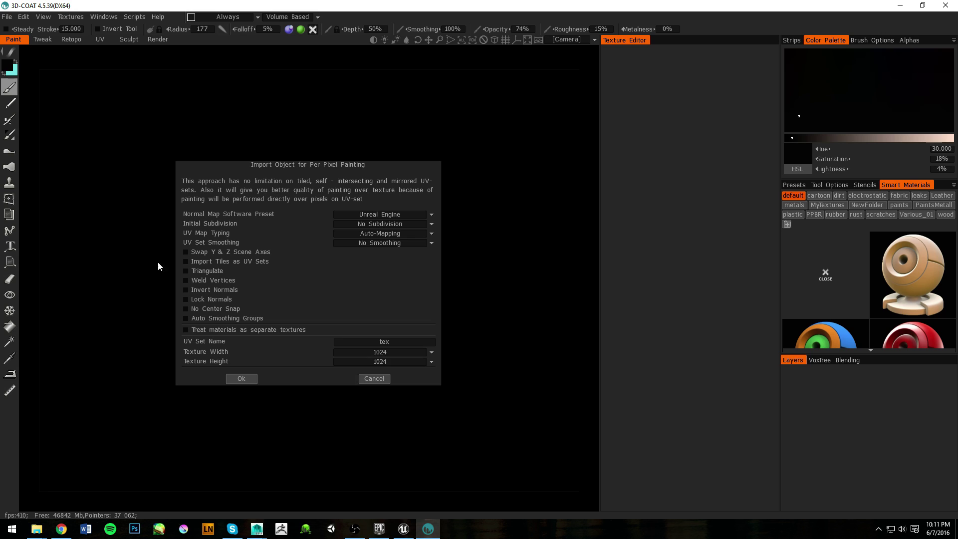
click(375, 352)
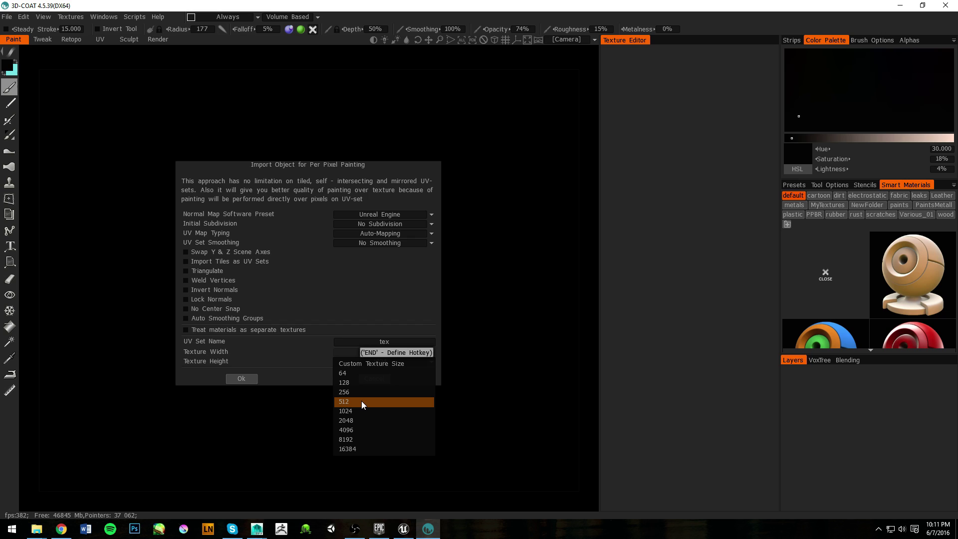
click(380, 410)
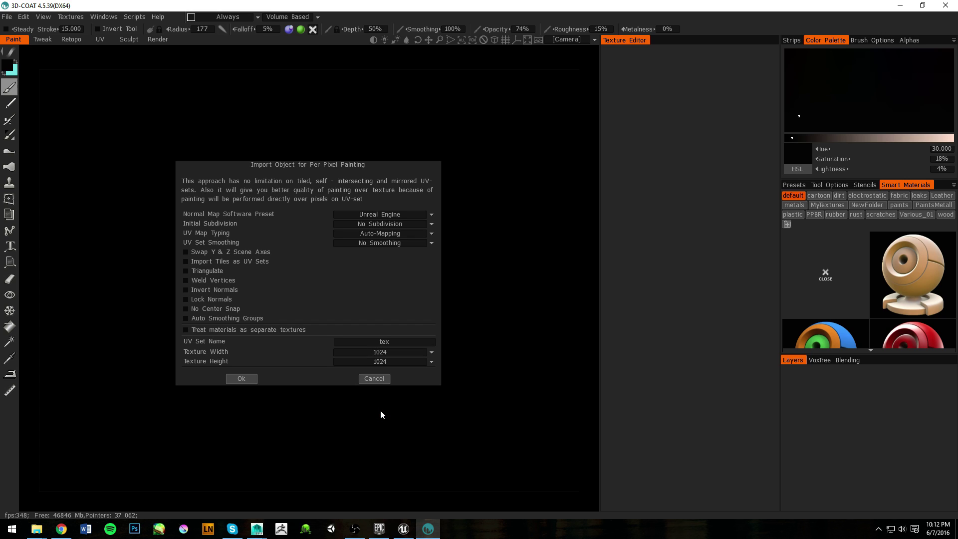
click(388, 358)
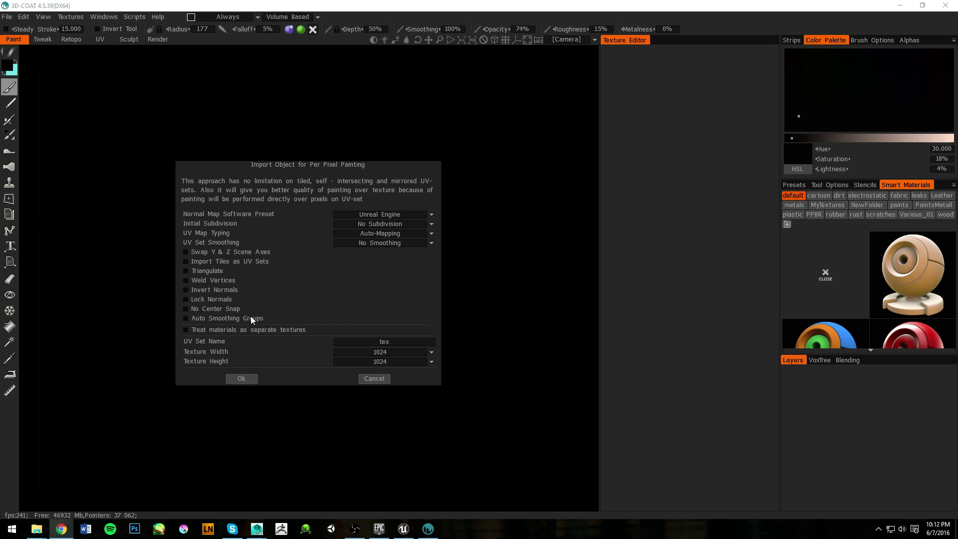
click(275, 374)
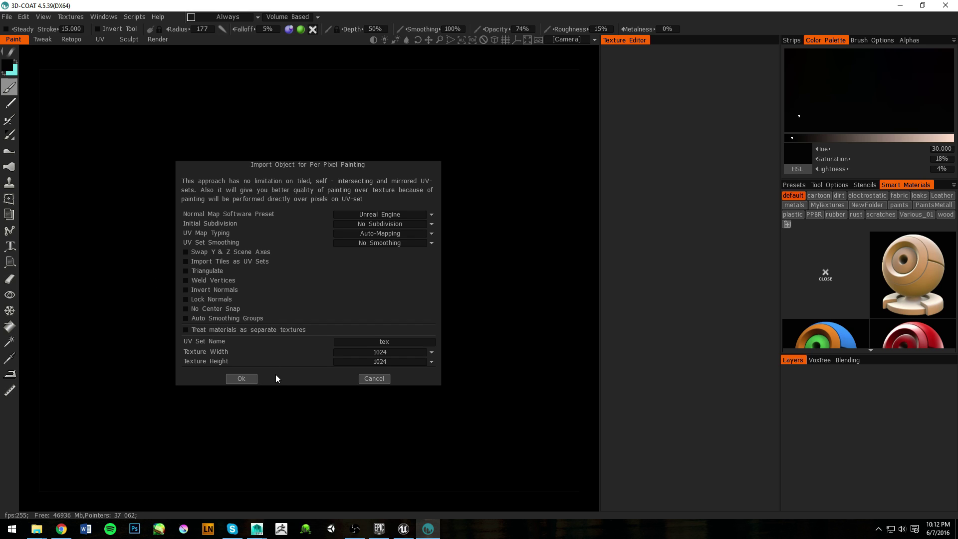
click(242, 378)
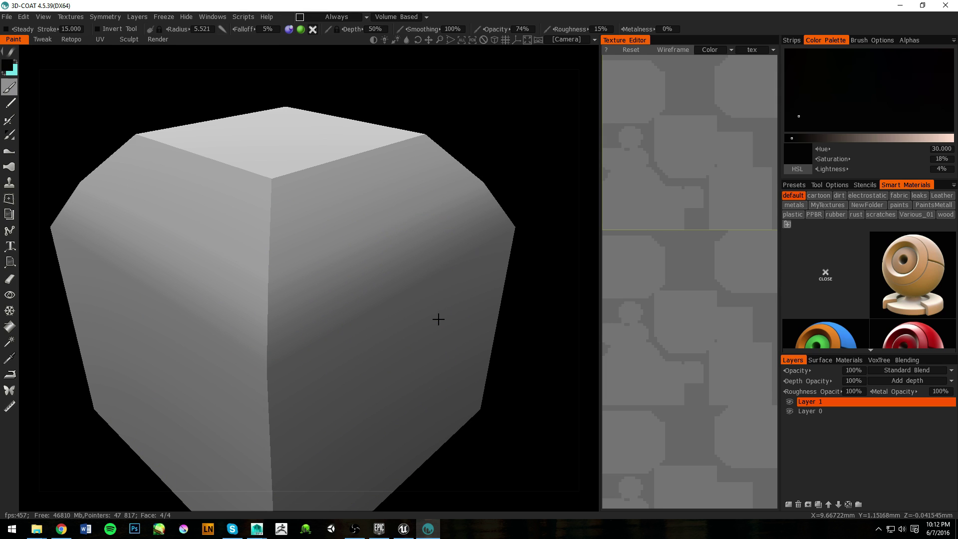
Inspect the imported cube and sphere from several sides, and toggle the visibility of Layer 0 off and on.
alt+drag(438, 320, 334, 314)
alt+drag(457, 267, 280, 265)
mouse_move(374, 235)
alt+mouse_down()
mouse_move(309, 218)
mouse_move(263, 186)
mouse_move(241, 154)
mouse_move(389, 162)
mouse_move(324, 154)
mouse_move(357, 148)
mouse_move(412, 160)
mouse_move(464, 181)
mouse_move(375, 161)
mouse_move(349, 178)
mouse_move(457, 209)
mouse_move(389, 182)
mouse_move(397, 164)
mouse_move(423, 170)
mouse_move(406, 175)
alt+mouse_up()
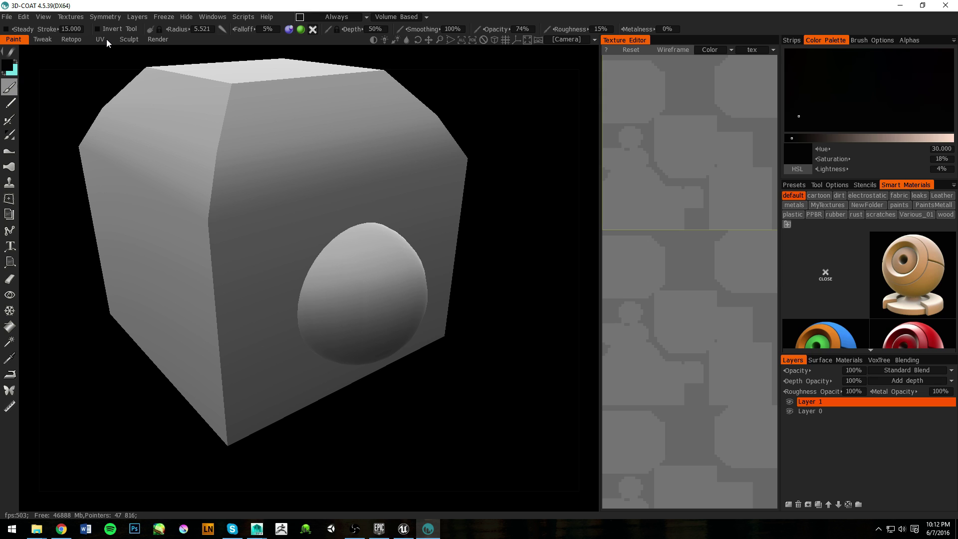
mouse_move(425, 194)
alt+mouse_down()
mouse_move(378, 188)
mouse_move(418, 184)
alt+mouse_up()
alt+drag(315, 122, 410, 235)
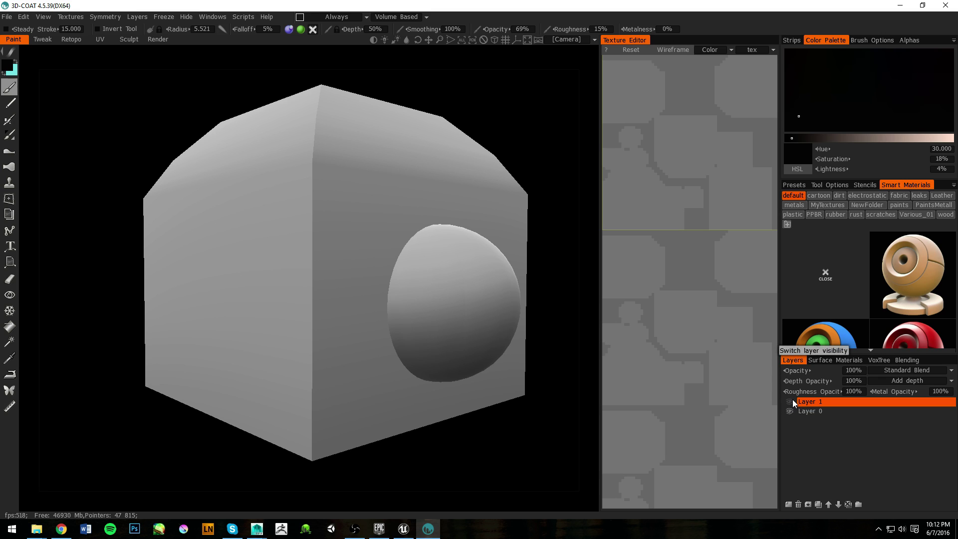
click(790, 411)
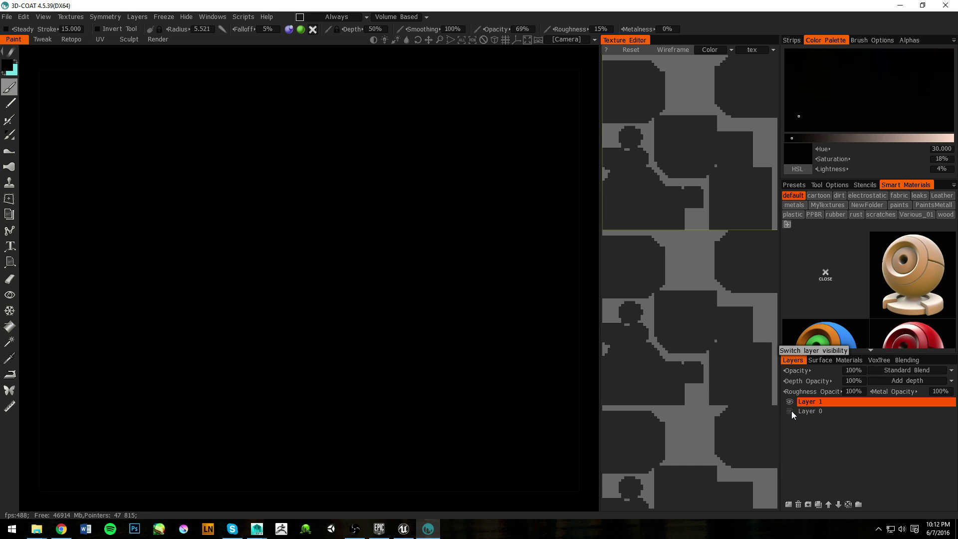
click(790, 412)
Rename Layer 1 as Base.
click(816, 412)
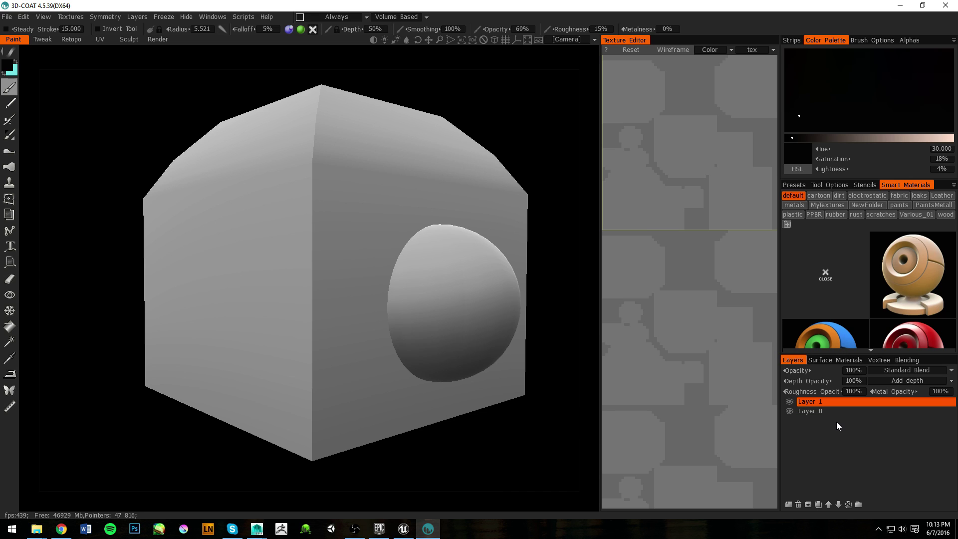
click(826, 411)
click(830, 402)
double_click(824, 400)
text(Base)
key(Return)
Browse the default smart materials and select the metal_rusty material for painting on the Base layer.
mouse_move(935, 255)
scroll(935, 255, down, 2)
scroll(935, 255, down, 4)
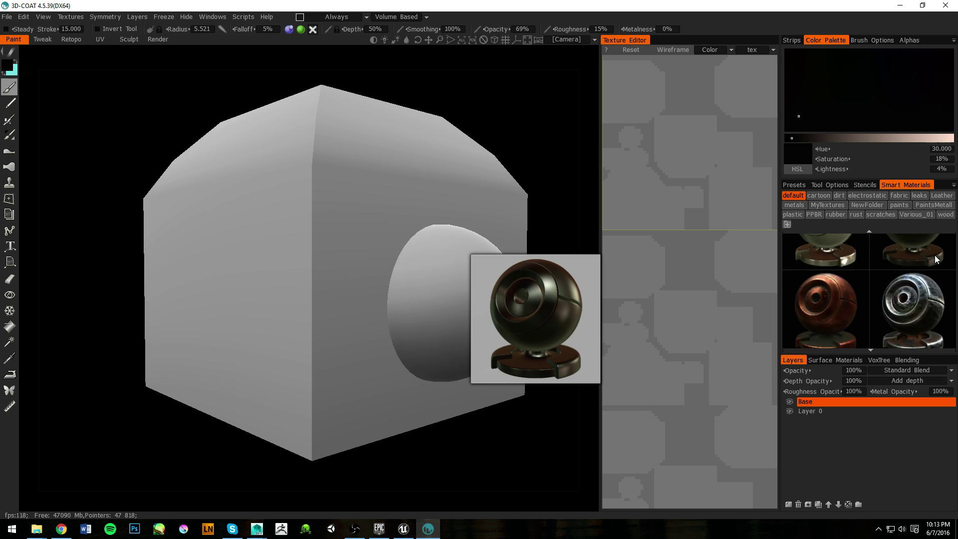
scroll(933, 304, up, 1)
scroll(918, 355, up, 2)
scroll(897, 281, up, 6)
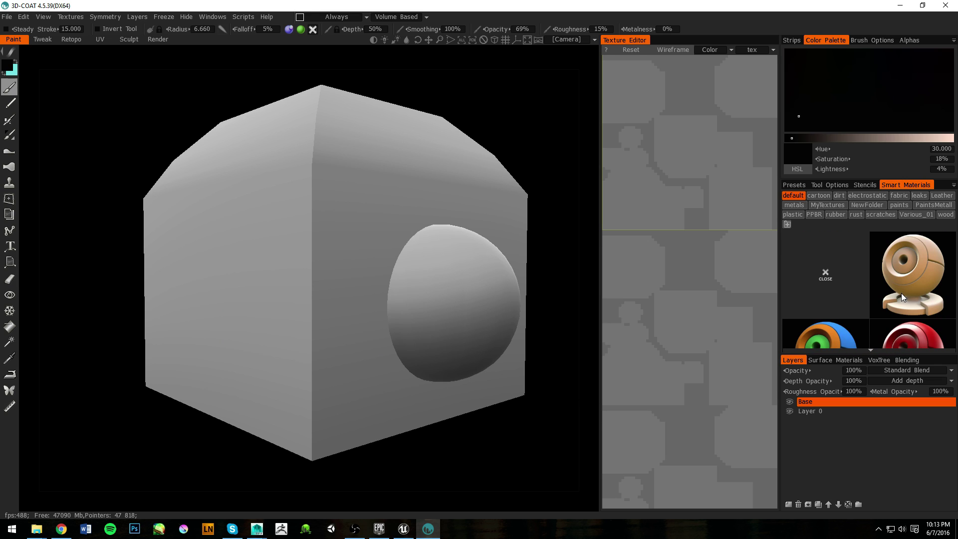
mouse_move(901, 292)
scroll(901, 292, down, 6)
scroll(901, 291, up, 1)
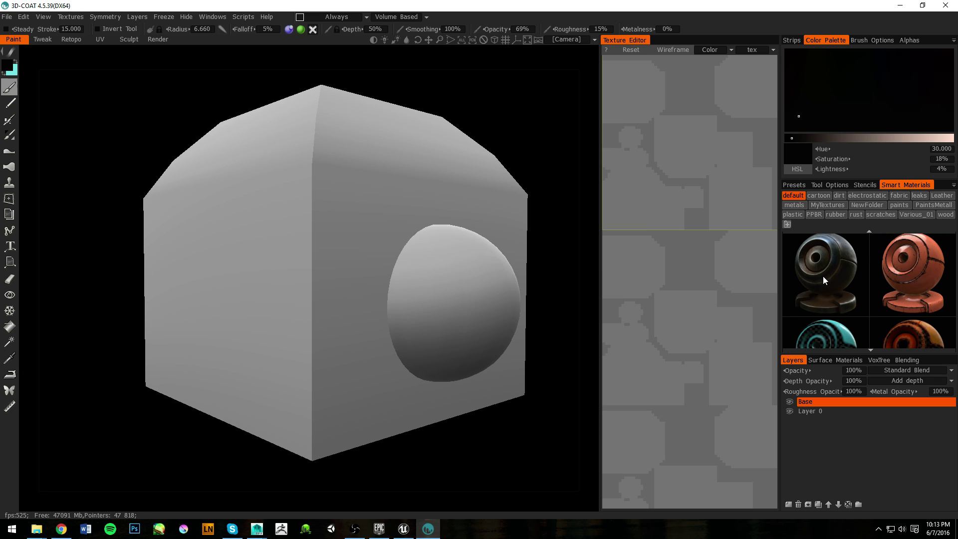
mouse_move(823, 276)
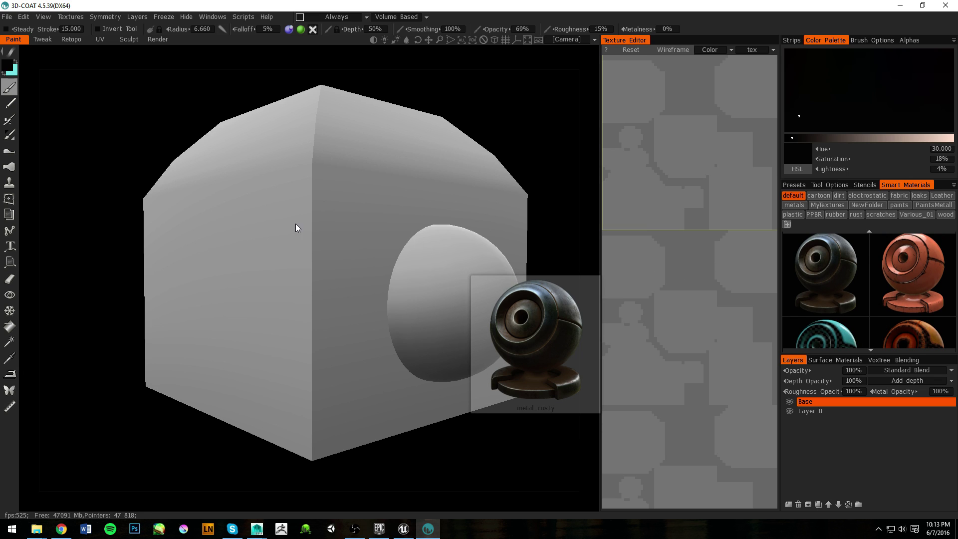
click(800, 266)
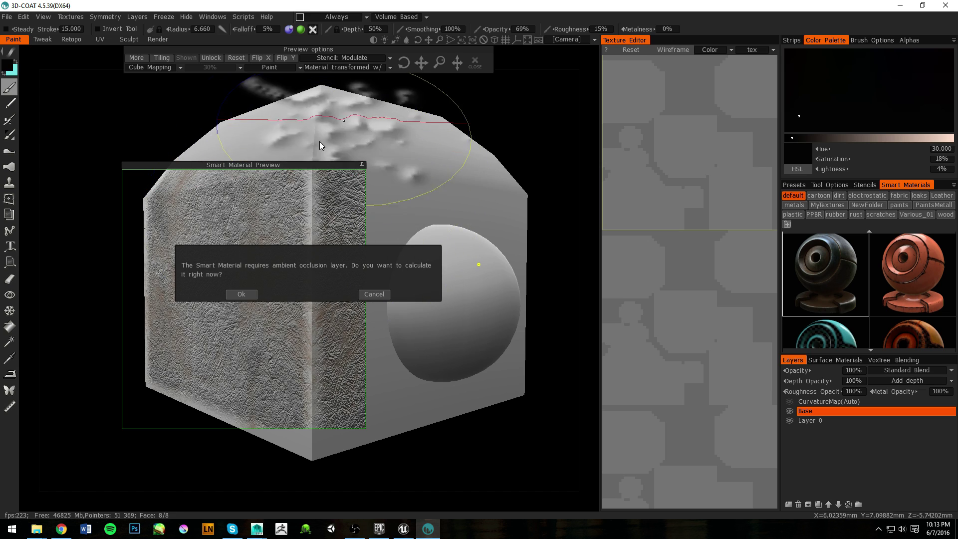
Calculate the mesh's ambient occlusion into a new layer, using Sphere light sources and a light count of 1109.
click(245, 294)
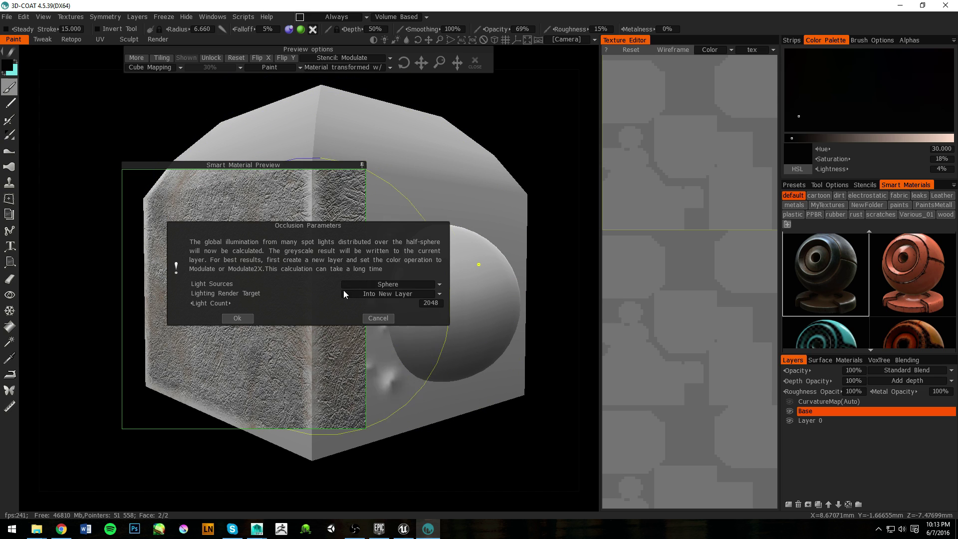
click(377, 319)
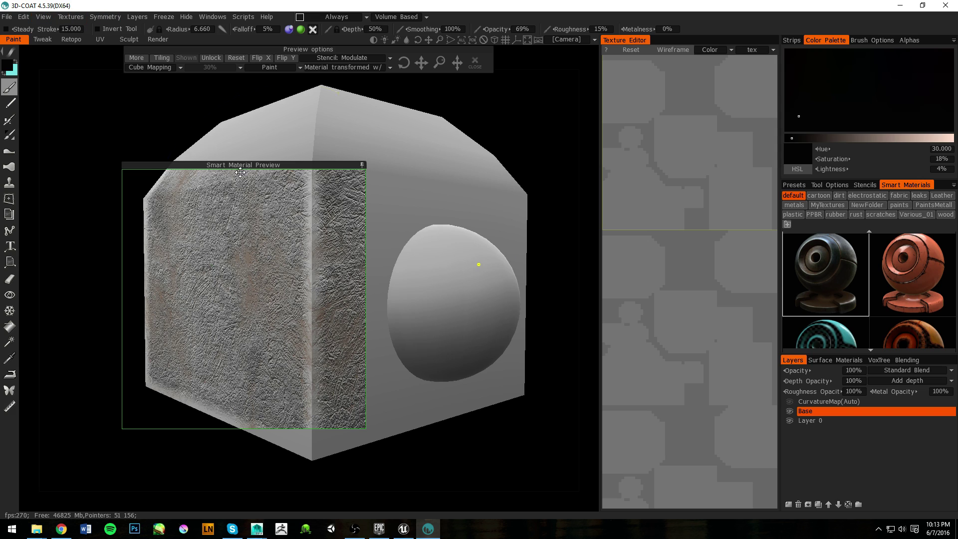
click(70, 18)
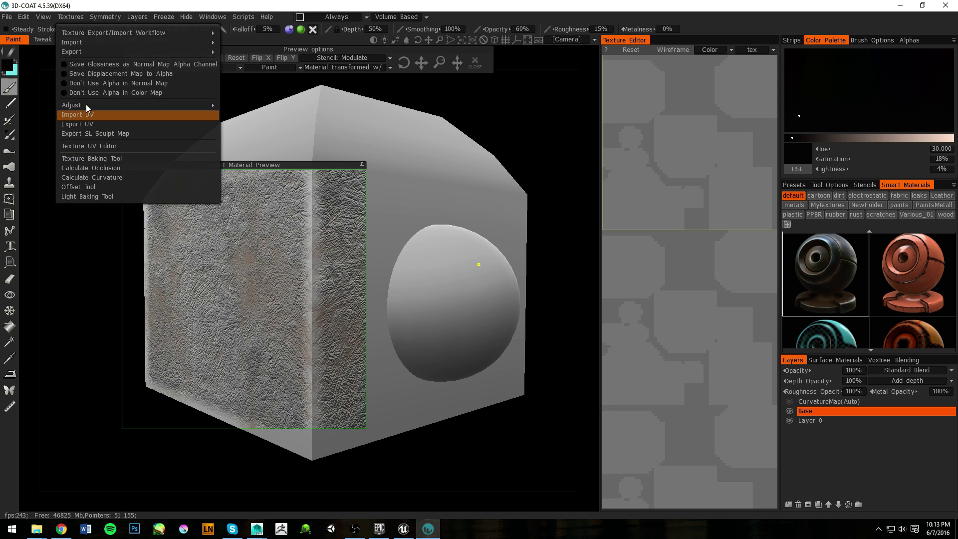
click(122, 170)
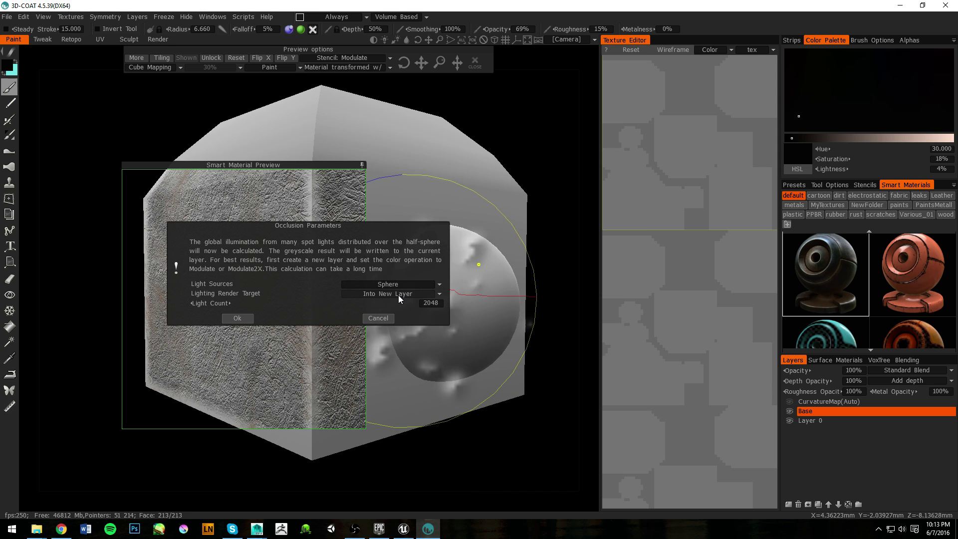
mouse_move(398, 302)
mouse_down()
mouse_move(549, 314)
mouse_move(583, 305)
mouse_move(532, 289)
mouse_move(616, 314)
mouse_move(463, 318)
mouse_up()
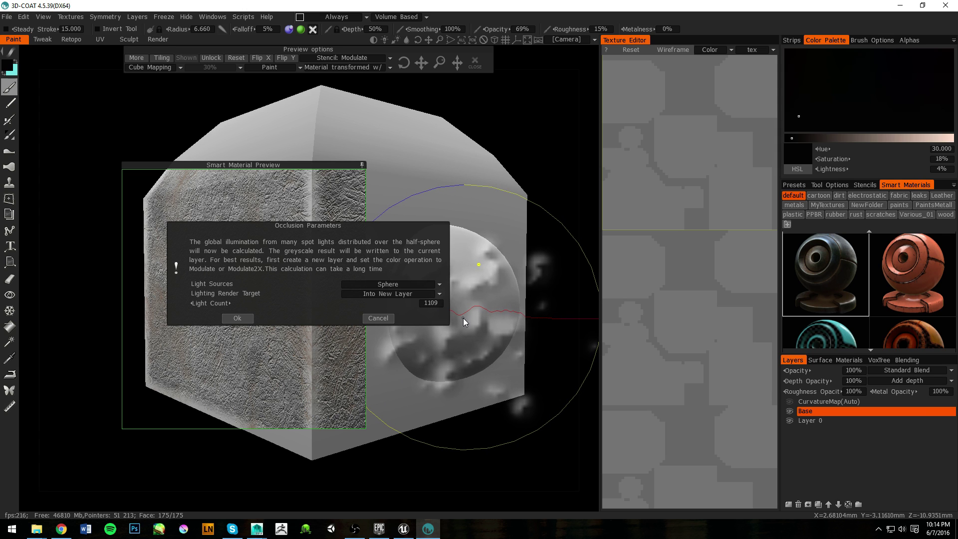
click(237, 319)
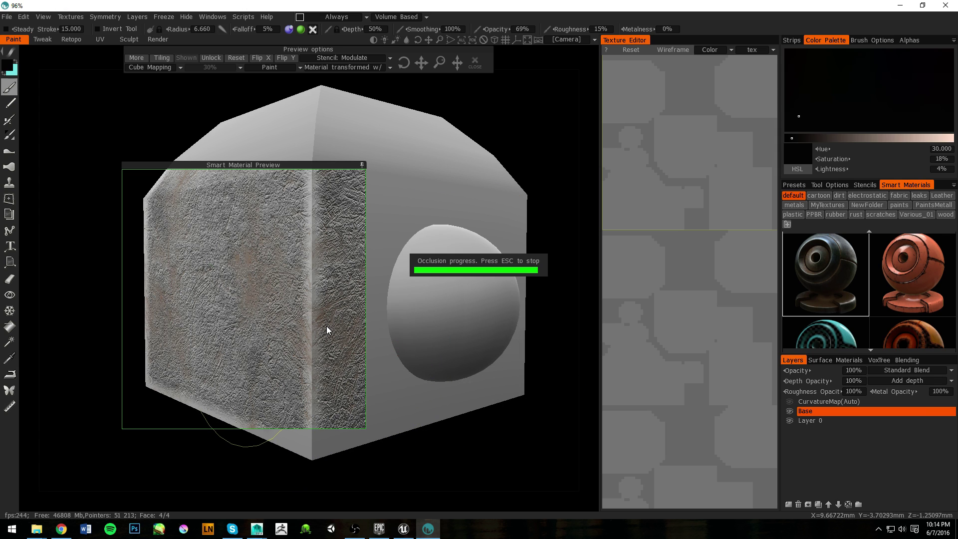
Switch from brush painting to the Fill tool, keeping the Base layer active for the smart material.
alt+drag(483, 242, 451, 231)
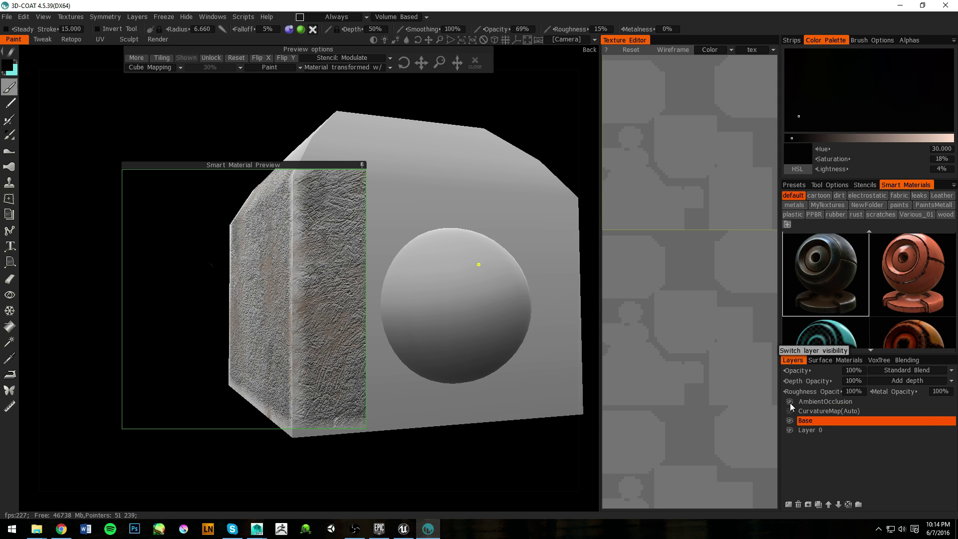
alt+drag(519, 347, 491, 310)
drag(516, 332, 466, 327)
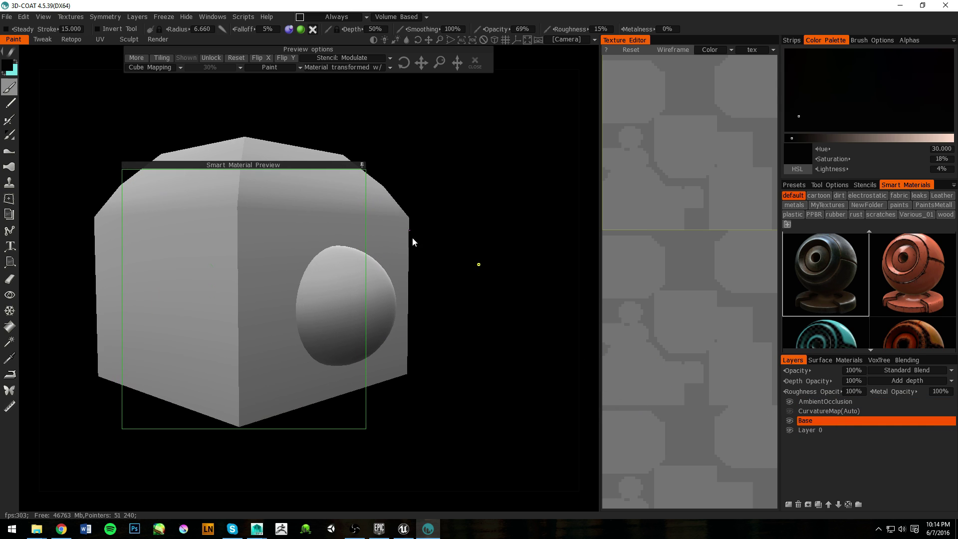
mouse_move(156, 265)
mouse_down()
mouse_move(258, 230)
mouse_move(220, 252)
mouse_up()
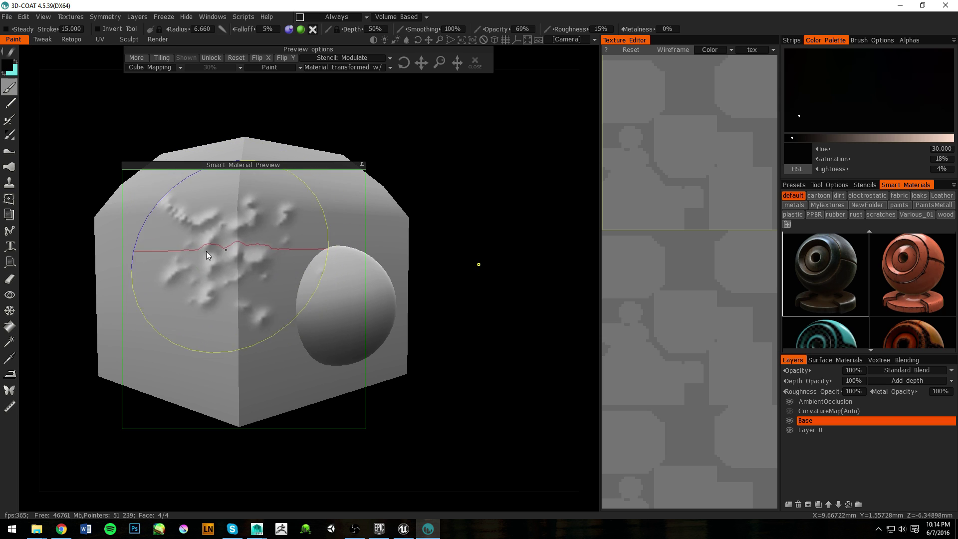
click(10, 324)
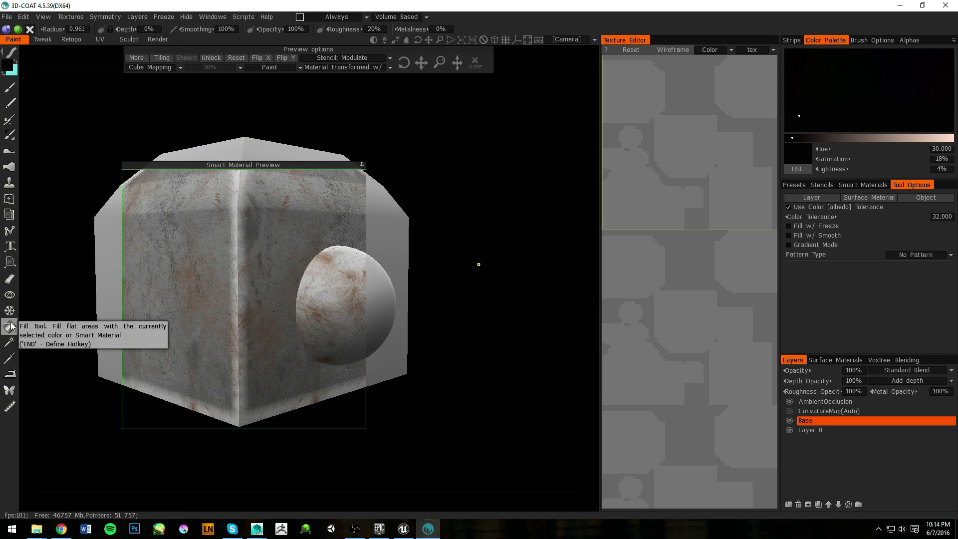
alt+drag(279, 243, 236, 239)
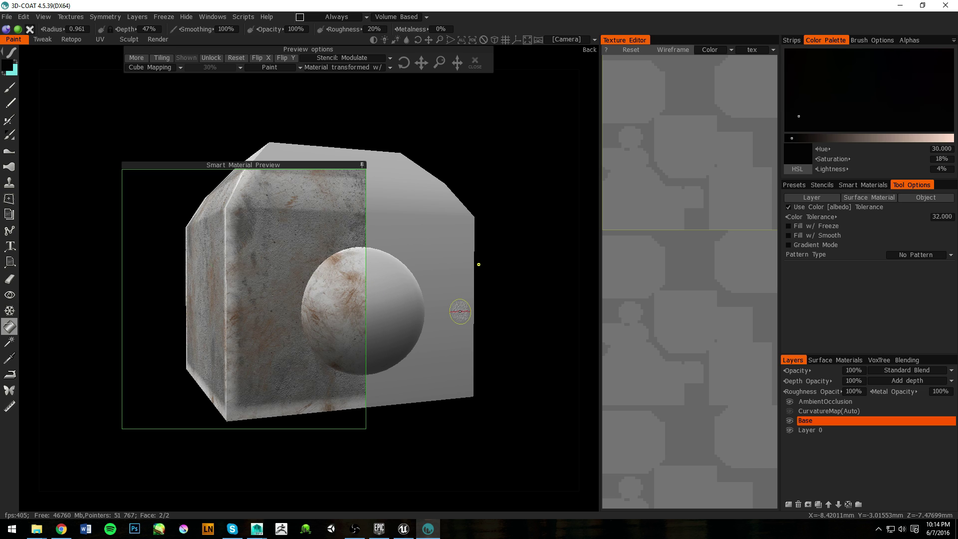
scroll(491, 325, up, 2)
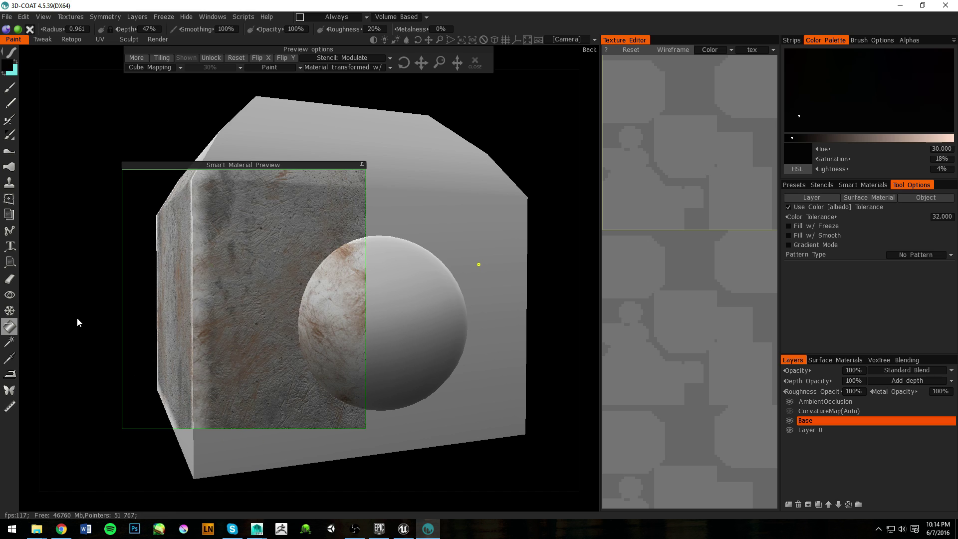
Preview the scratched metal smart material from the default folder on the cube and sphere.
click(881, 184)
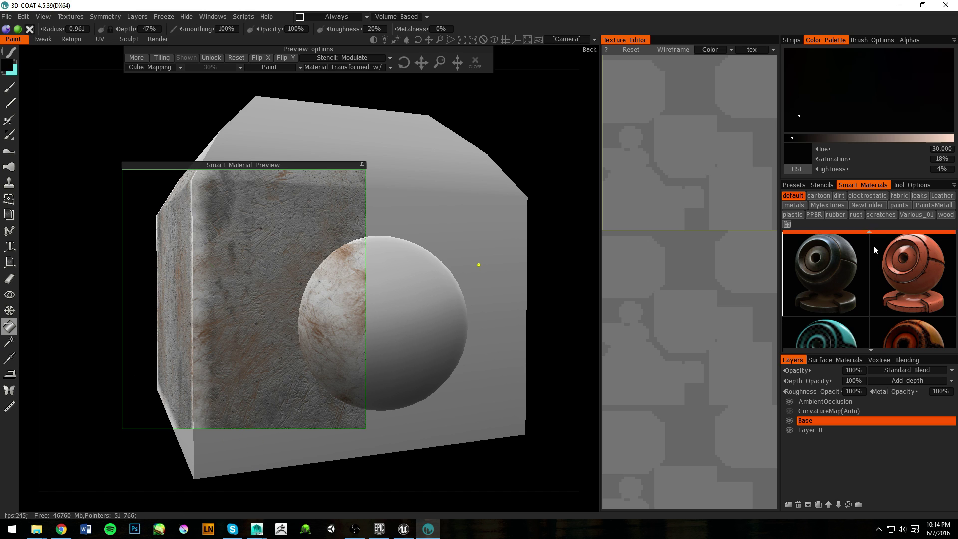
scroll(881, 283, down, 3)
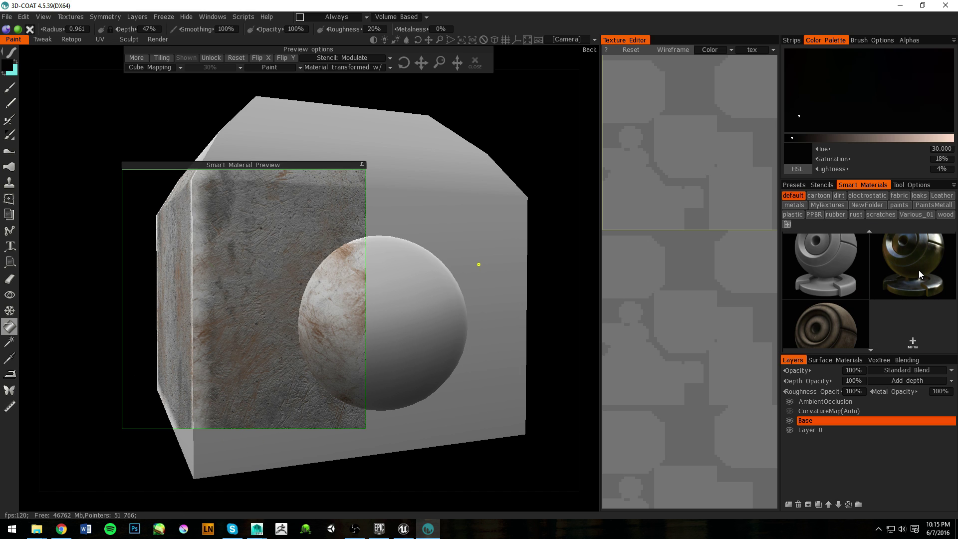
mouse_move(918, 270)
click(911, 248)
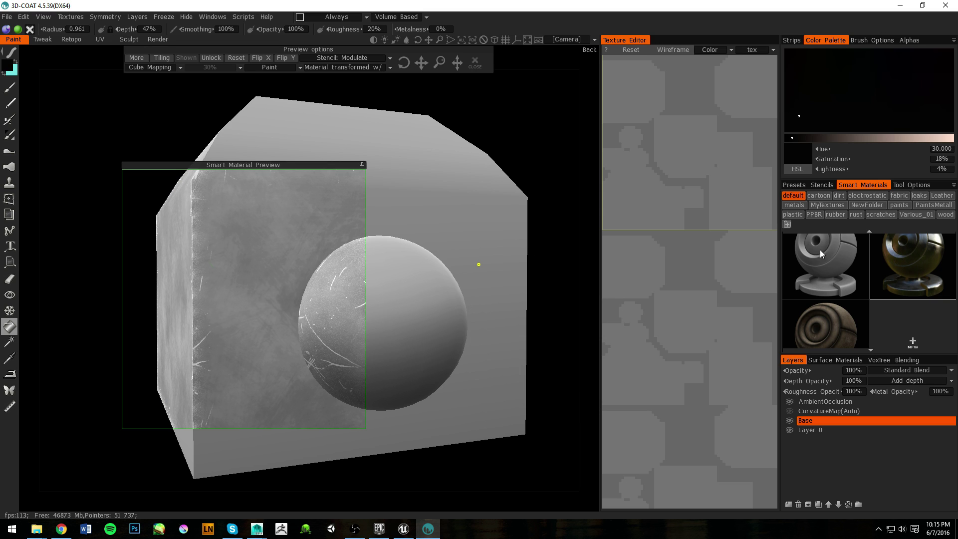
scroll(857, 283, up, 2)
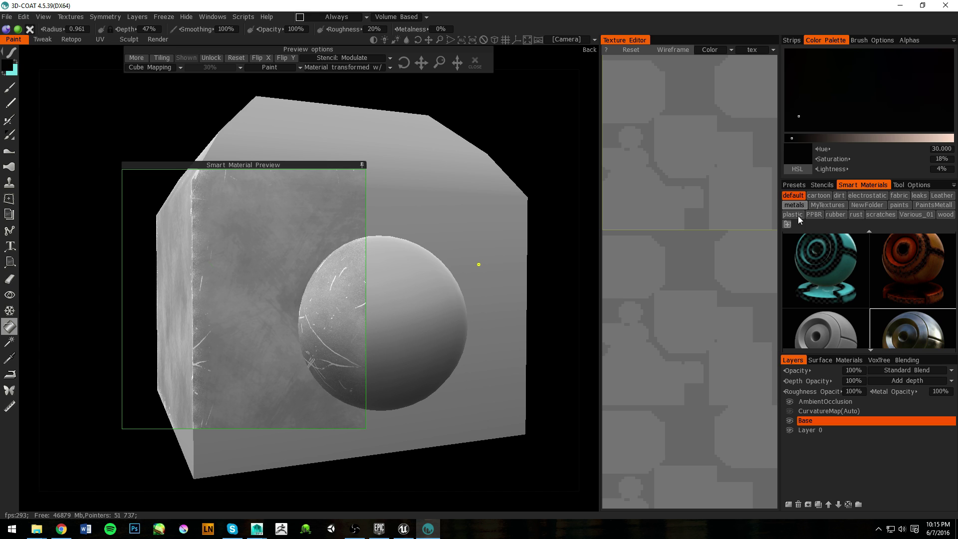
Browse the metals smart materials and preview several of them on the model, including mirror.
scroll(880, 283, down, 2)
mouse_move(882, 285)
scroll(882, 285, down, 1)
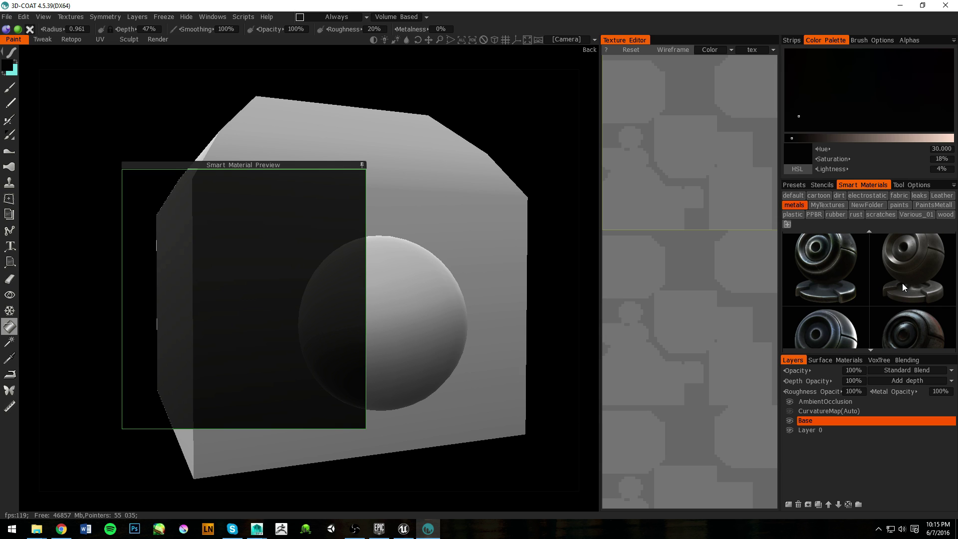
click(901, 283)
scroll(902, 283, down, 5)
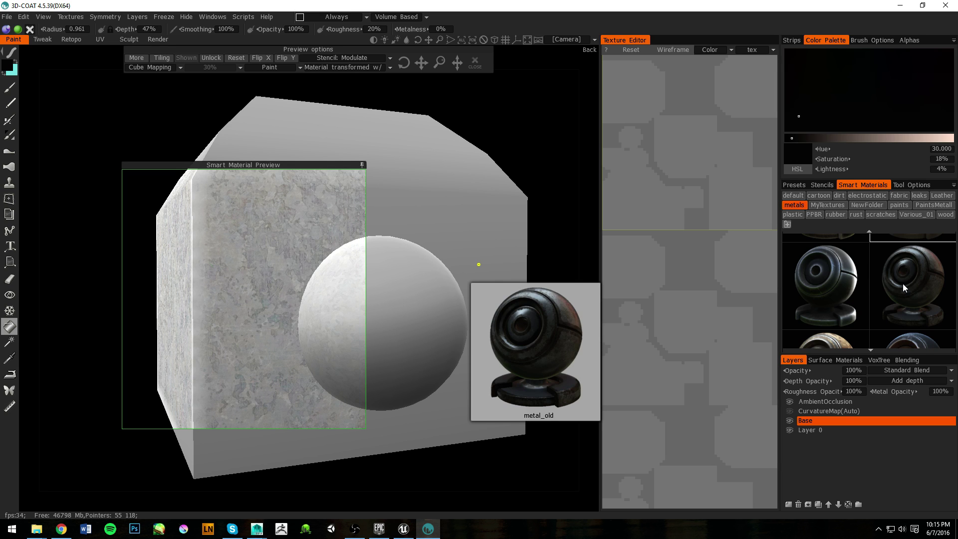
click(906, 295)
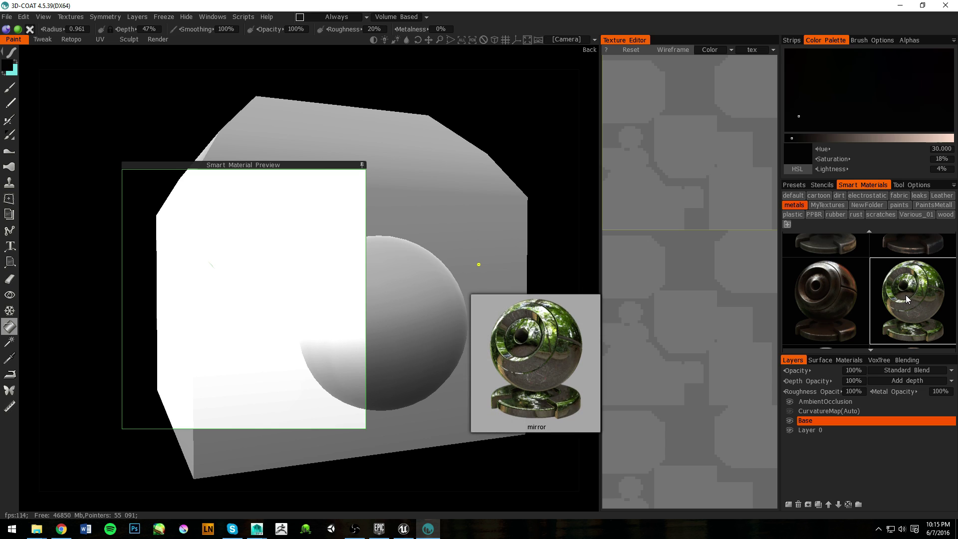
scroll(903, 297, up, 5)
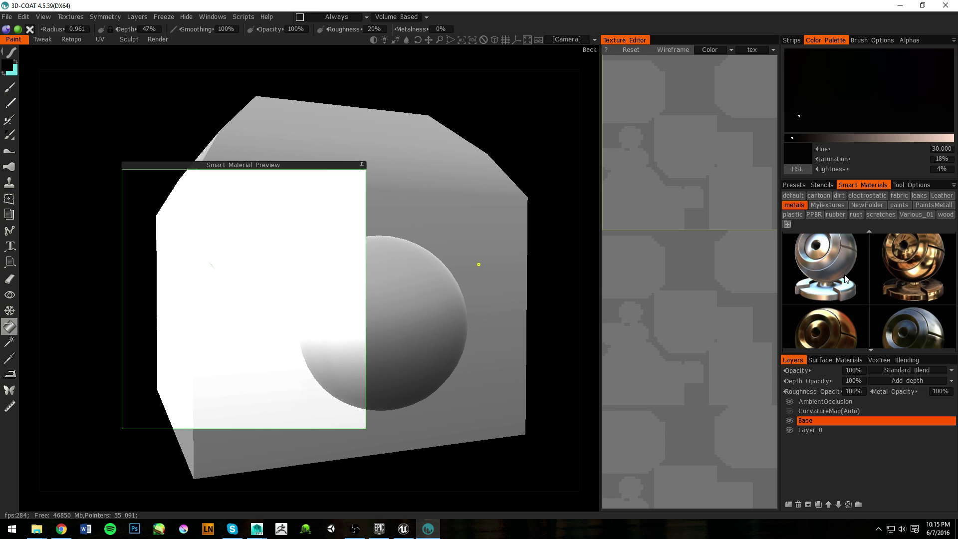
click(844, 279)
scroll(863, 284, down, 2)
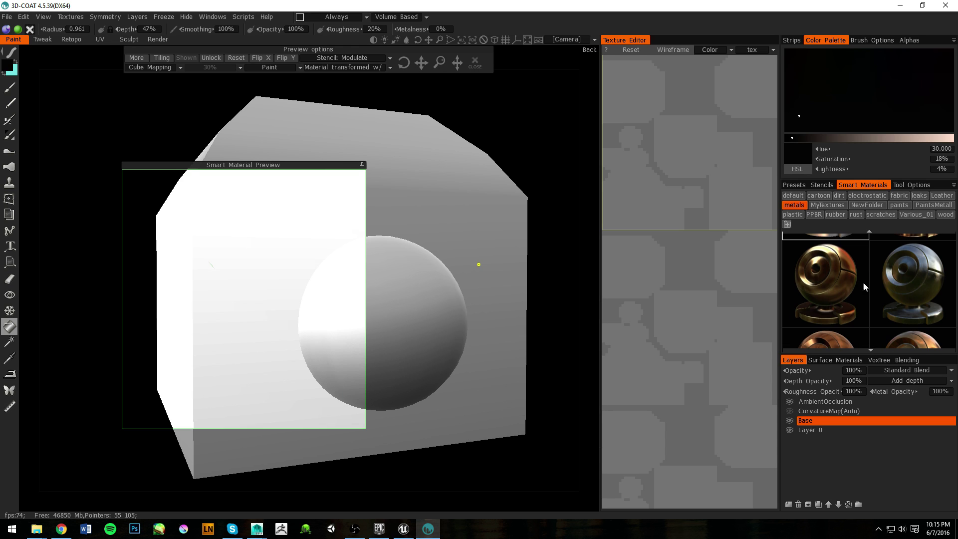
Fill the cube and the sphere on the Base layer with the scratched grey metal smart material from the metals folder.
click(914, 283)
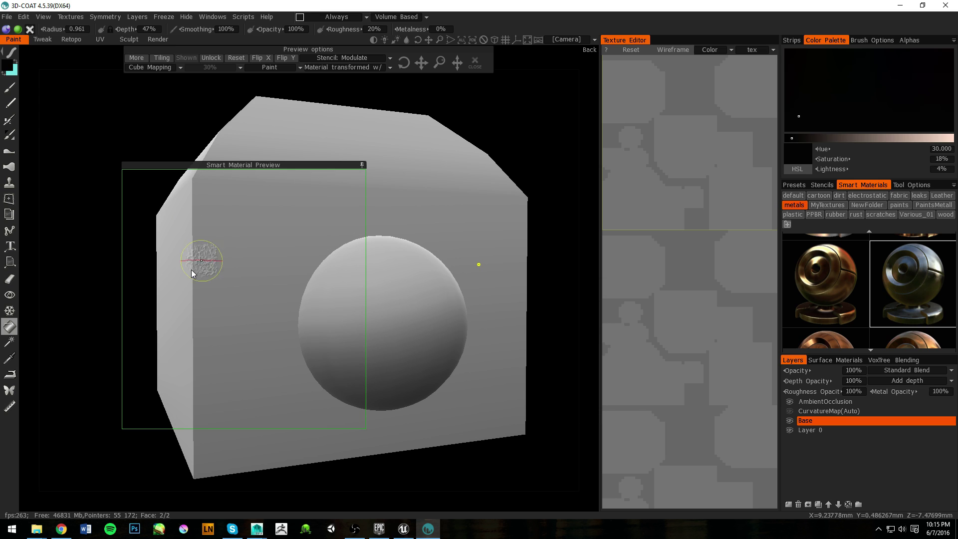
click(236, 255)
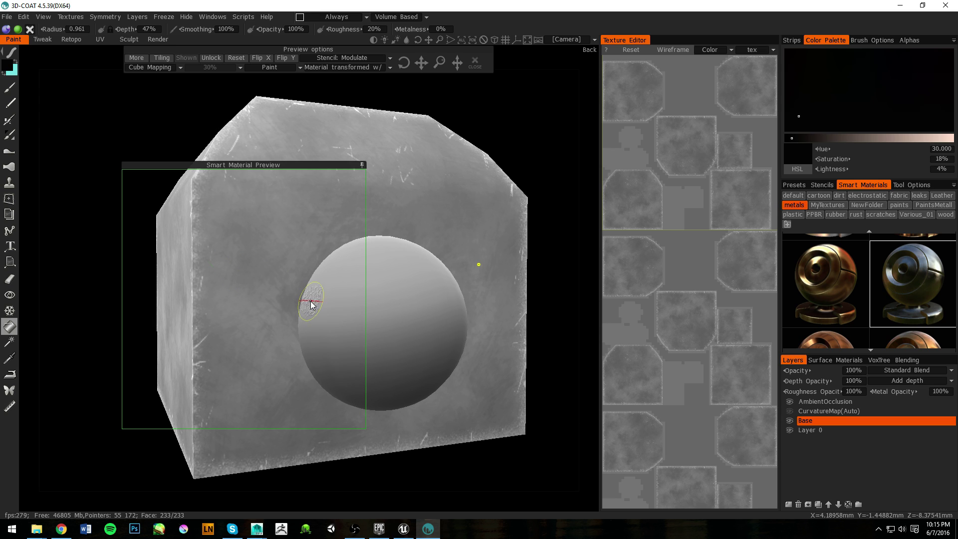
mouse_move(463, 338)
alt+mouse_down()
mouse_move(451, 327)
mouse_move(379, 336)
mouse_move(411, 346)
mouse_move(469, 327)
mouse_move(385, 264)
alt+mouse_up()
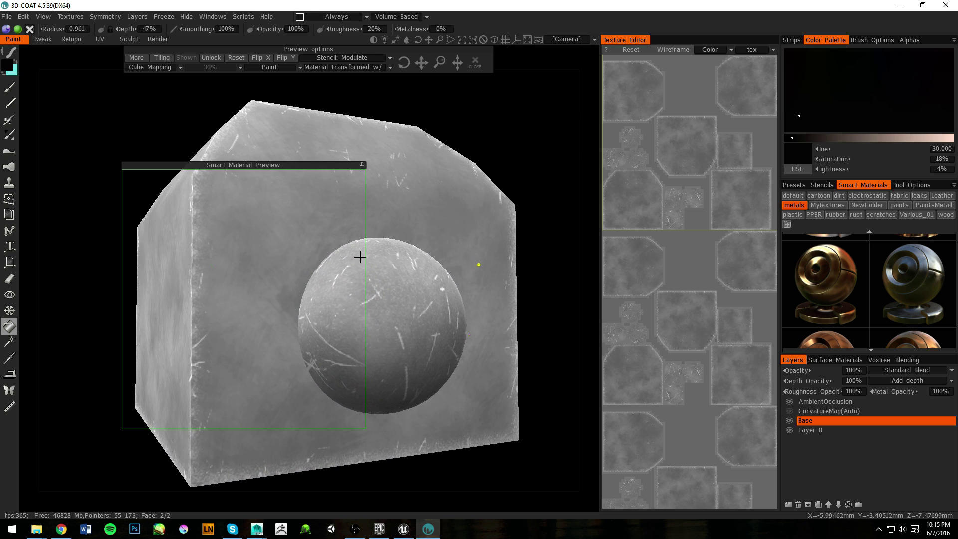
mouse_move(343, 311)
alt+mouse_down()
mouse_move(339, 385)
mouse_move(334, 306)
mouse_move(374, 331)
mouse_move(310, 324)
mouse_move(319, 329)
alt+mouse_up()
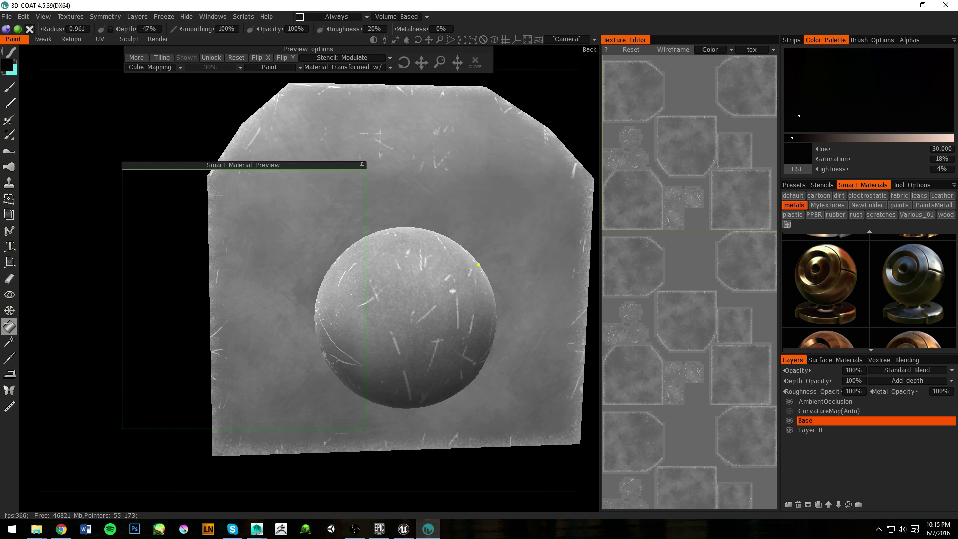
Turn off Use Color [albedo] Tolerance for the Fill tool and check the metal on the cube and sphere.
click(903, 185)
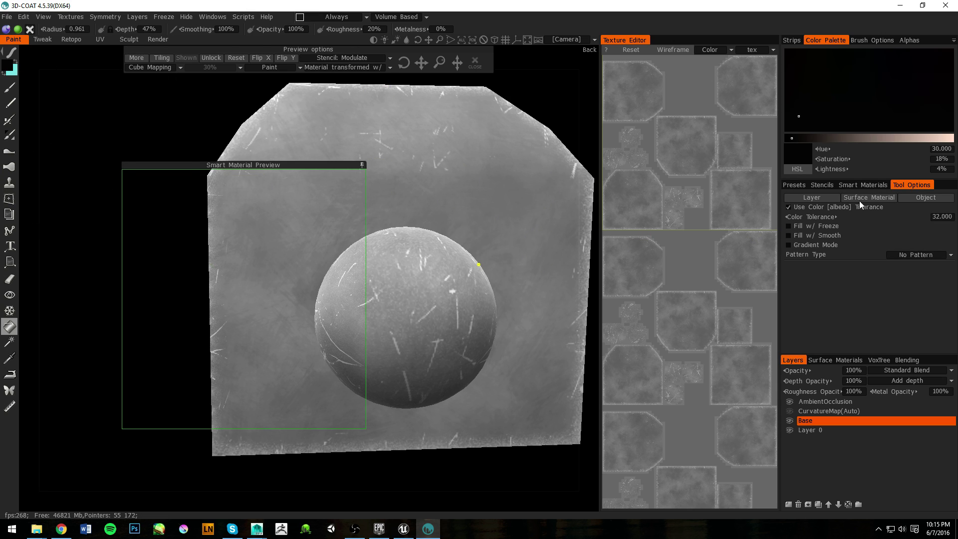
click(787, 207)
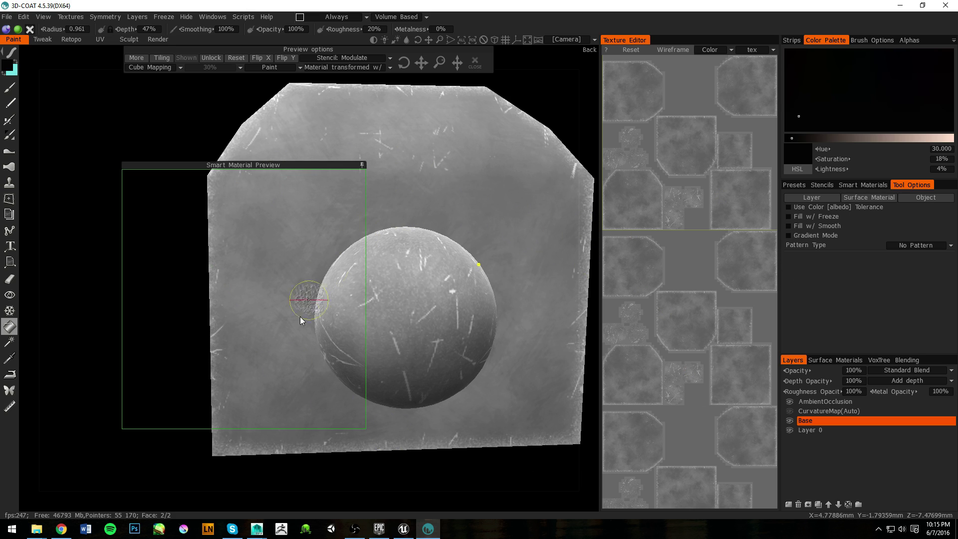
mouse_move(452, 245)
alt+mouse_down()
mouse_move(522, 241)
mouse_move(479, 244)
alt+mouse_up()
alt+right_drag(479, 245, 358, 207)
alt+drag(349, 208, 453, 248)
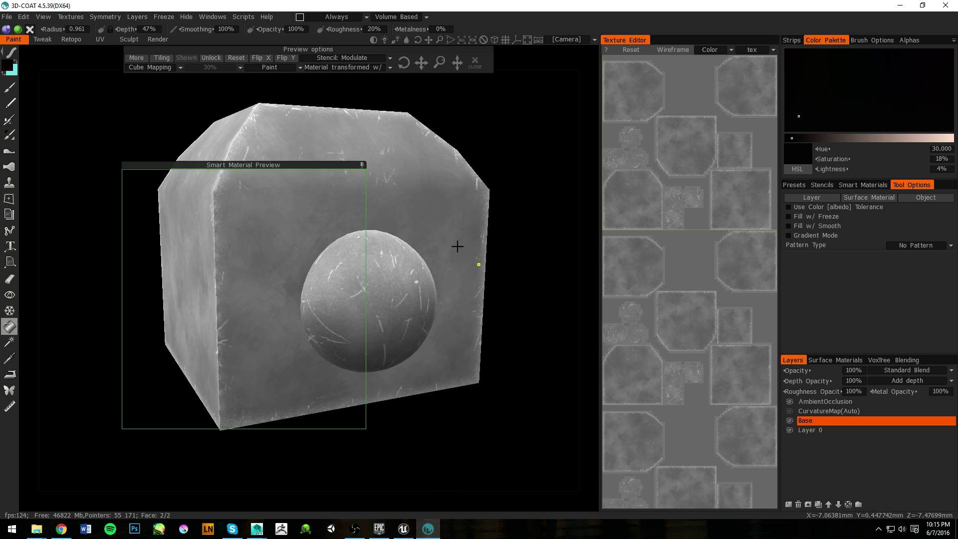
alt+right_drag(453, 248, 469, 254)
alt+drag(468, 253, 425, 216)
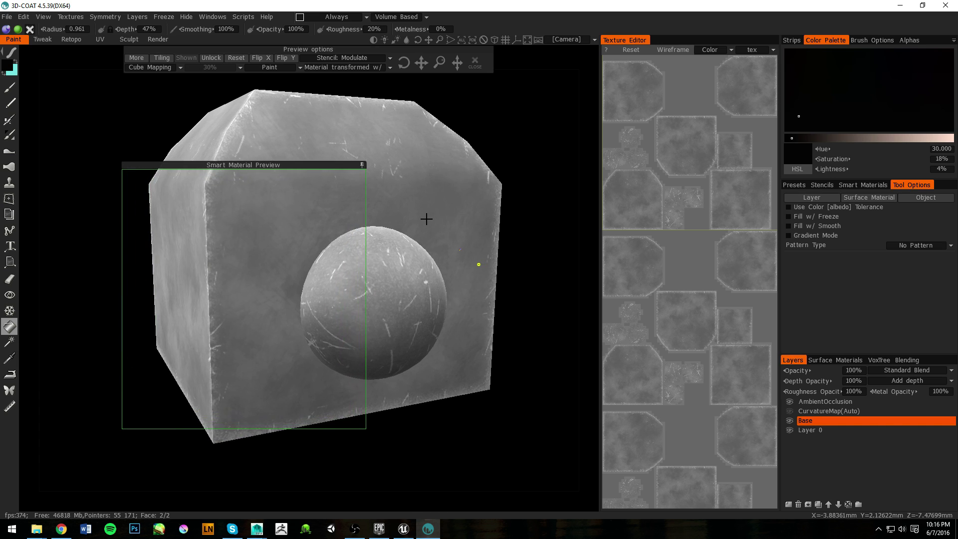
Look through the dirt and rust smart material folders and select the last material in the rust folder.
click(880, 186)
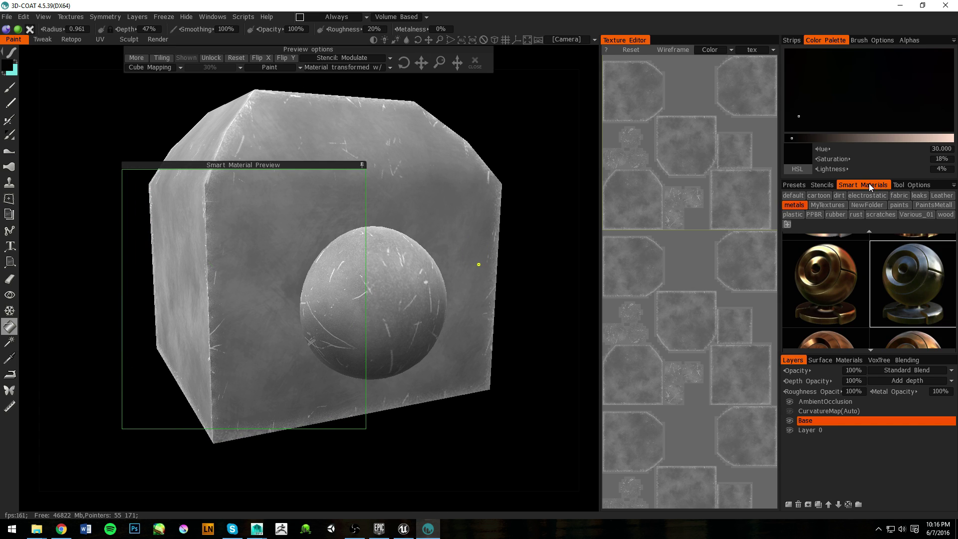
click(836, 197)
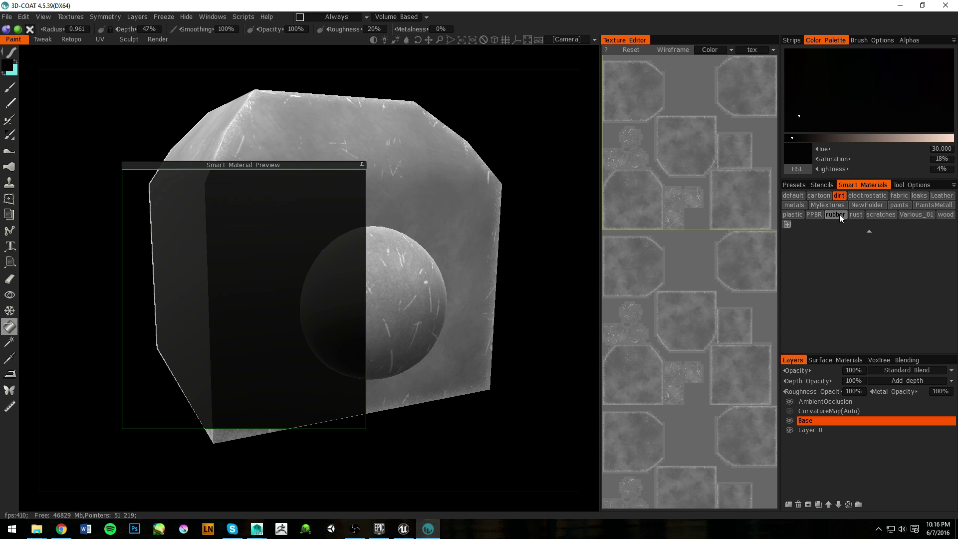
click(861, 214)
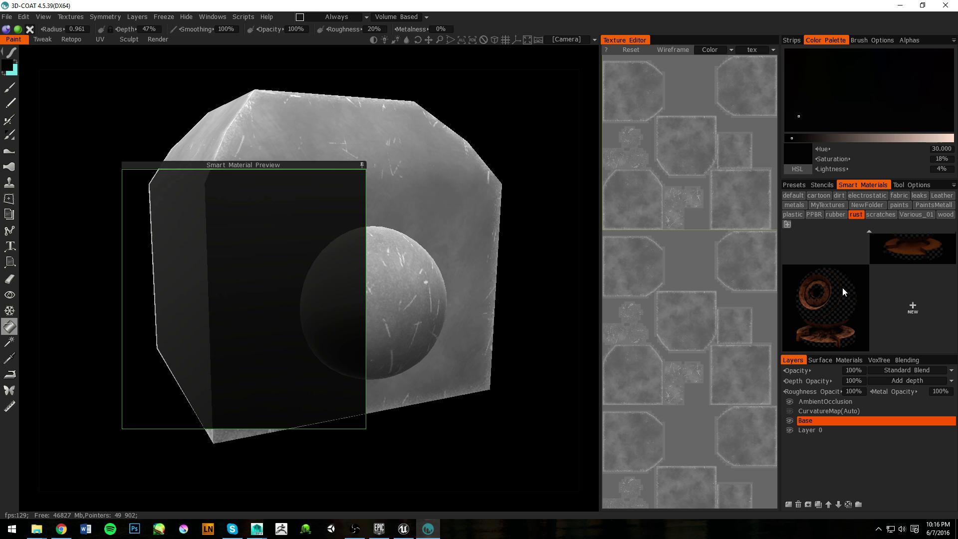
click(842, 287)
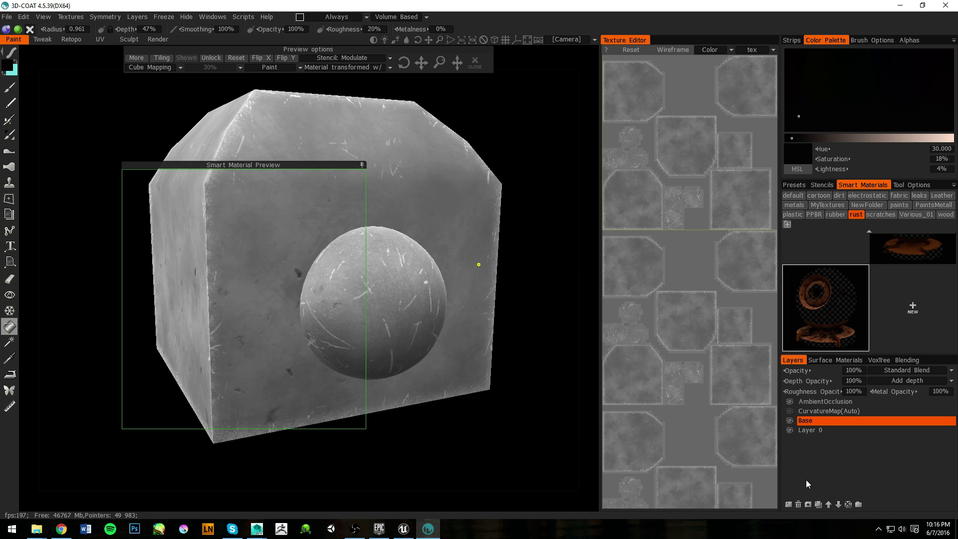
Add a new layer above Base and name it Rust.
click(787, 504)
double_click(823, 420)
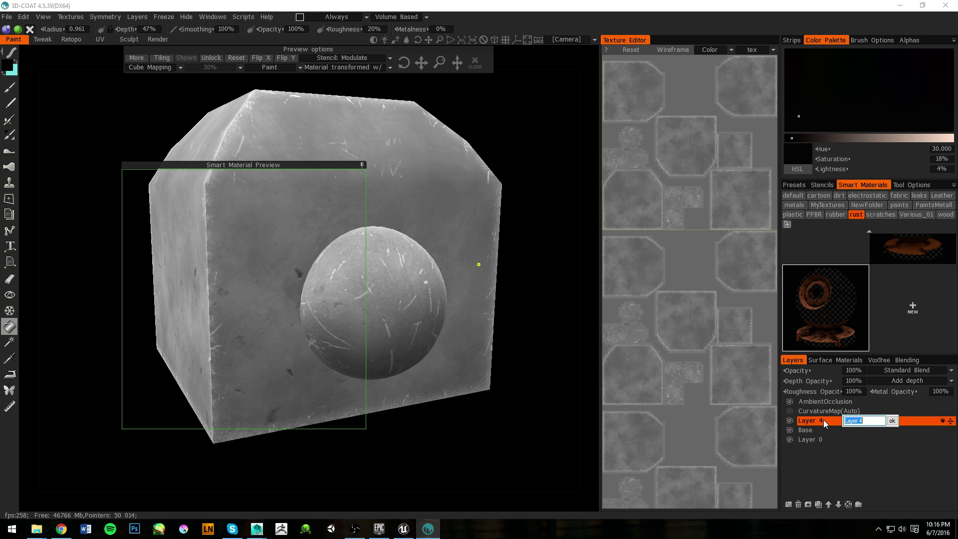
text(Rust)
key(Return)
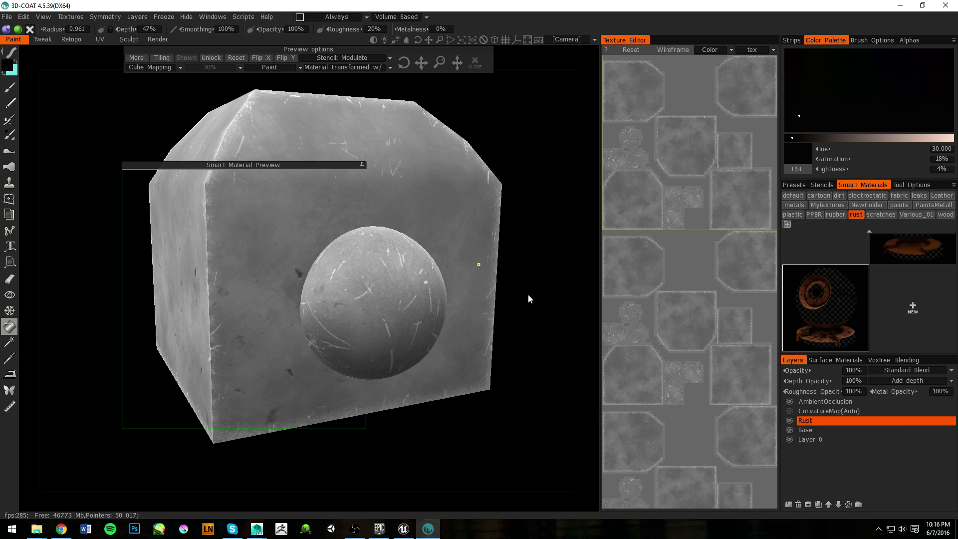
drag(532, 294, 489, 282)
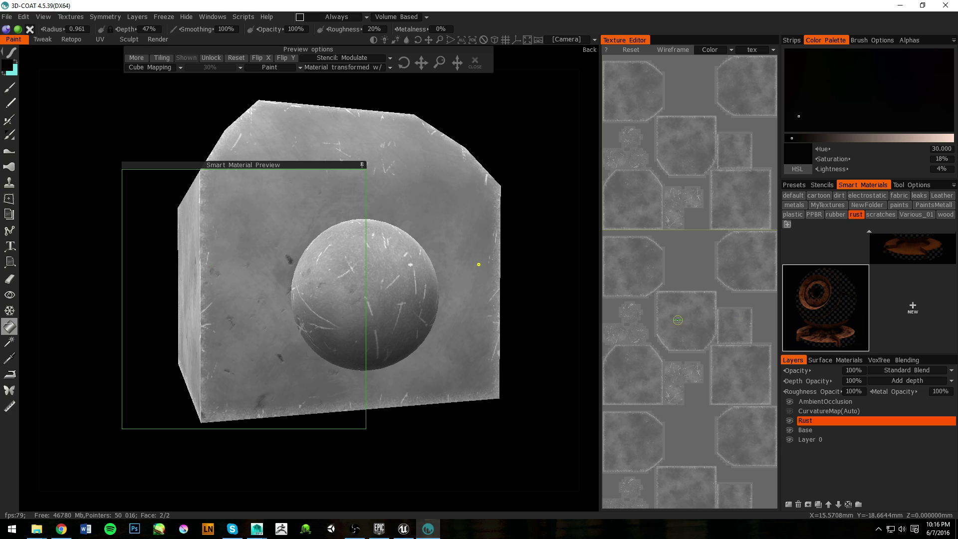
Delete the AmbientOcclusion layer and recalculate occlusion into a new layer, using Hemisphere light sources and a light count of 3288.
click(837, 402)
click(798, 508)
click(70, 16)
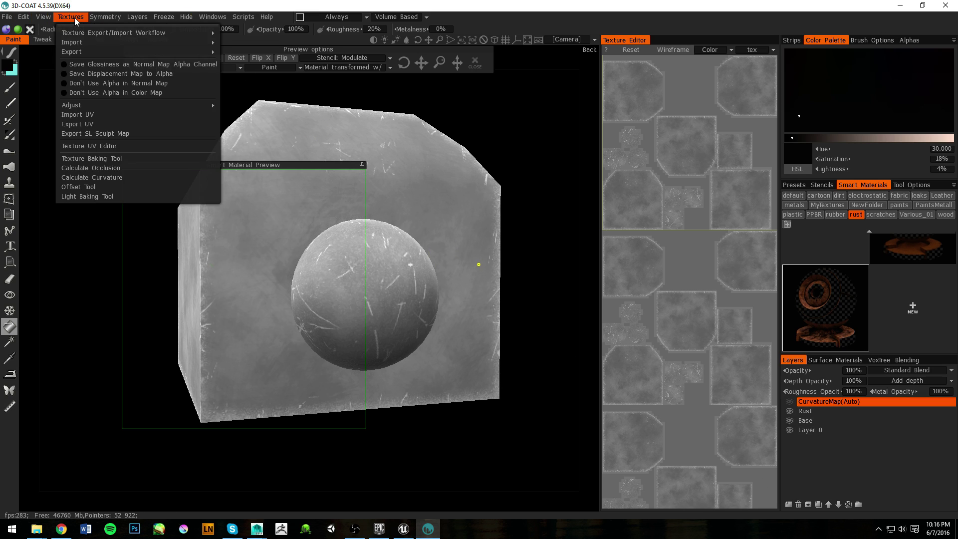
click(119, 169)
click(387, 285)
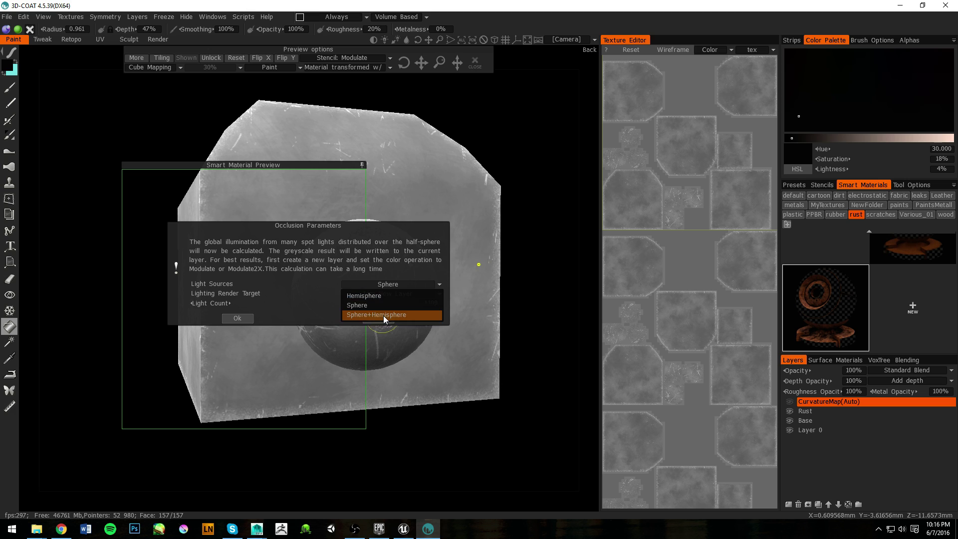
click(379, 297)
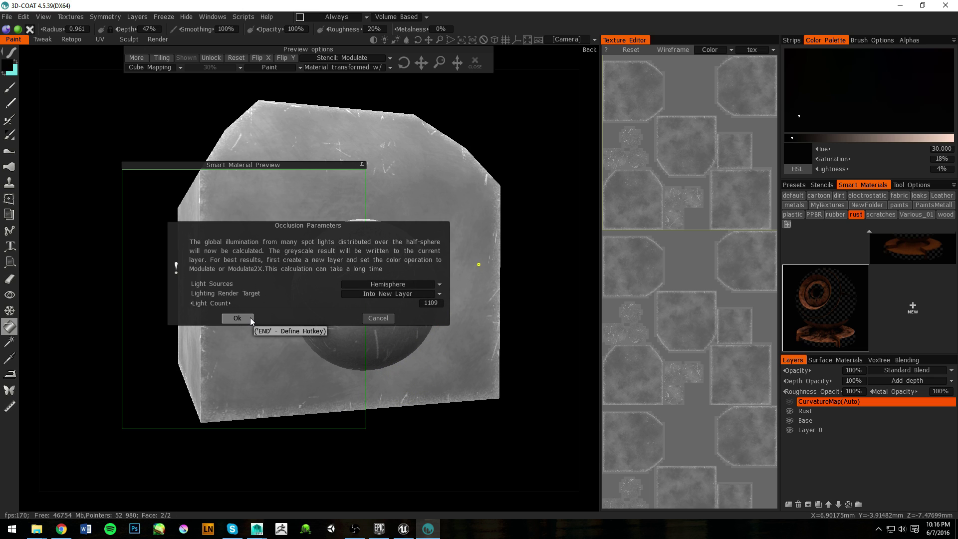
drag(220, 306, 225, 306)
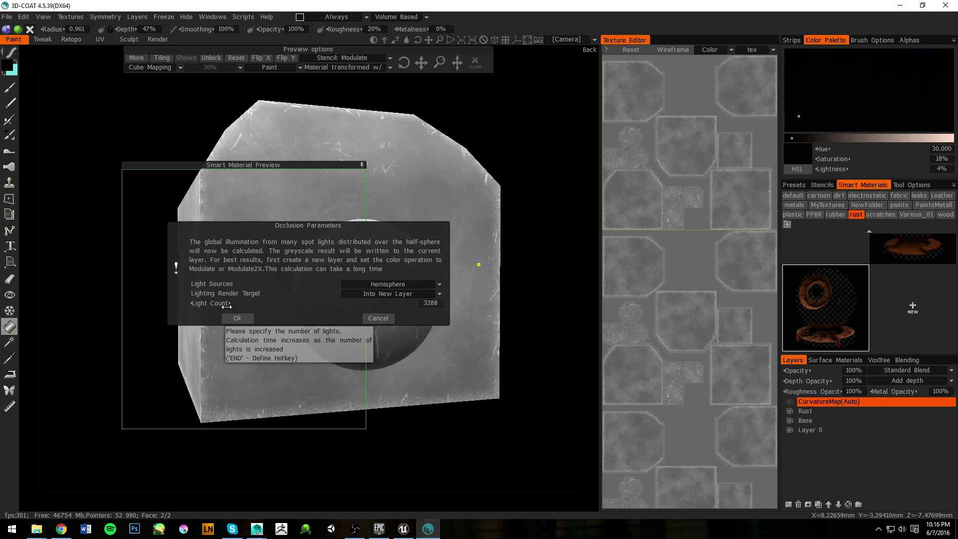
click(233, 319)
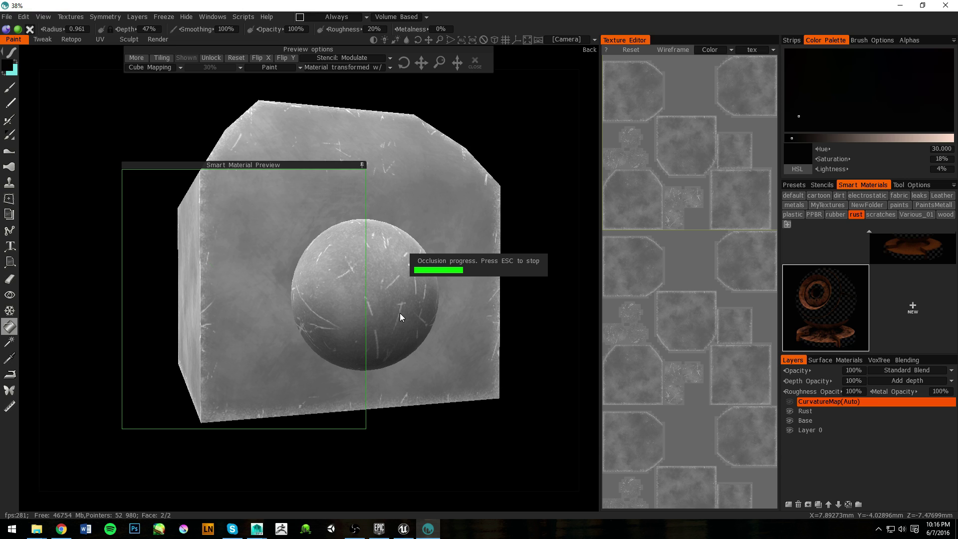
Select the Rust layer and set the Fill tool's depth to 0% and opacity to 46%, checking the rust on the cube and sphere.
alt+drag(408, 282, 429, 257)
alt+right_drag(429, 256, 369, 237)
mouse_move(370, 237)
alt+mouse_down()
mouse_move(298, 239)
mouse_move(322, 243)
mouse_move(274, 228)
mouse_move(375, 282)
alt+mouse_up()
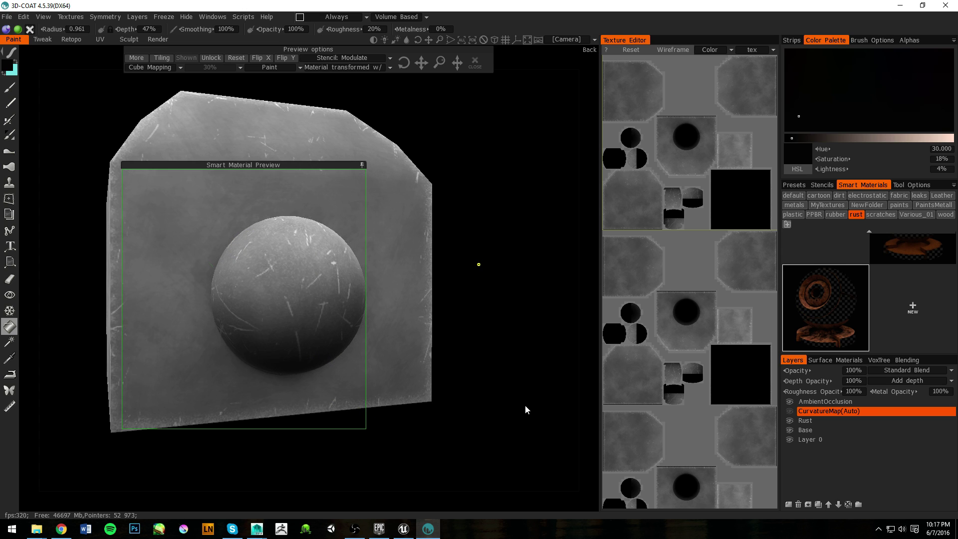
click(831, 420)
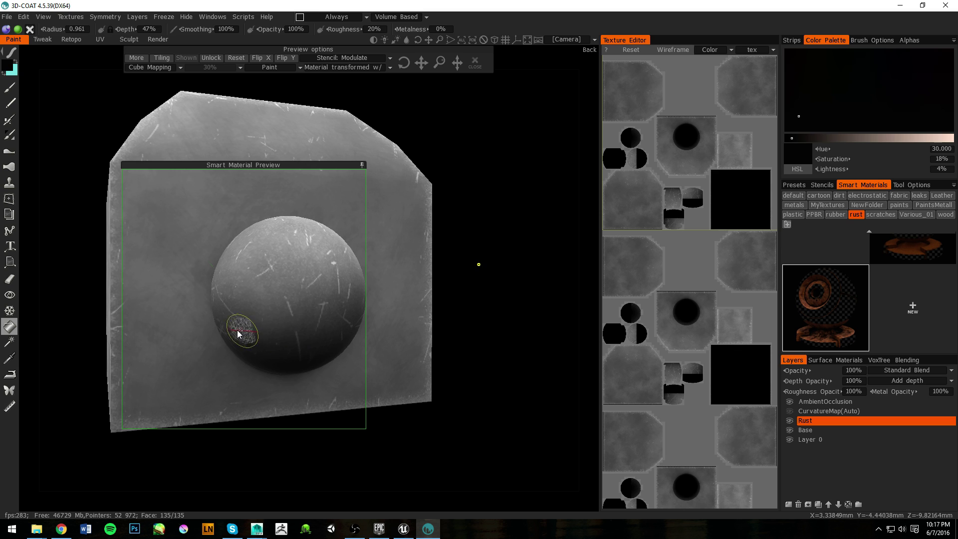
alt+right_drag(539, 409, 508, 394)
alt+drag(440, 317, 478, 319)
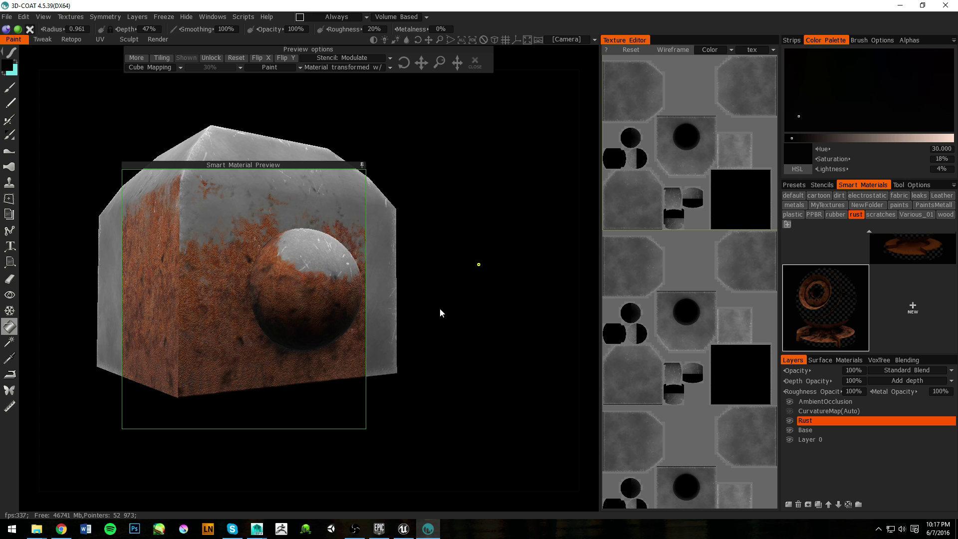
right_drag(391, 273, 414, 372)
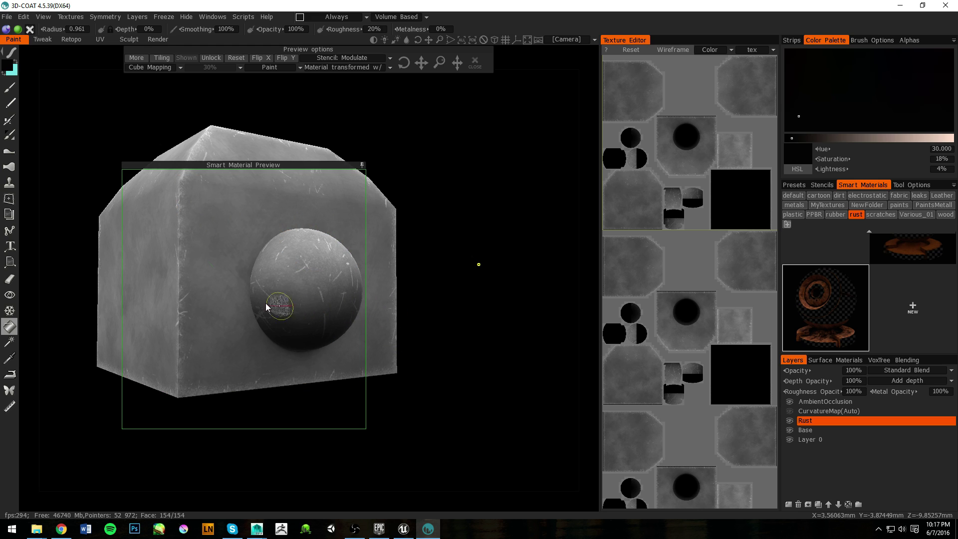
drag(268, 33, 220, 33)
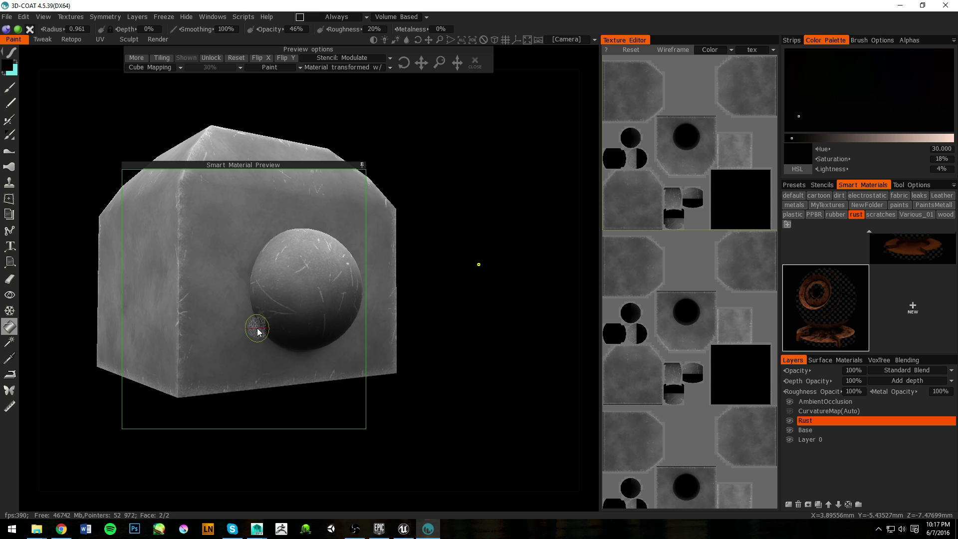
Fill the cube and sphere on the Rust layer with the second-to-last rust smart material at 100% roughness and 100% opacity.
scroll(872, 295, up, 1)
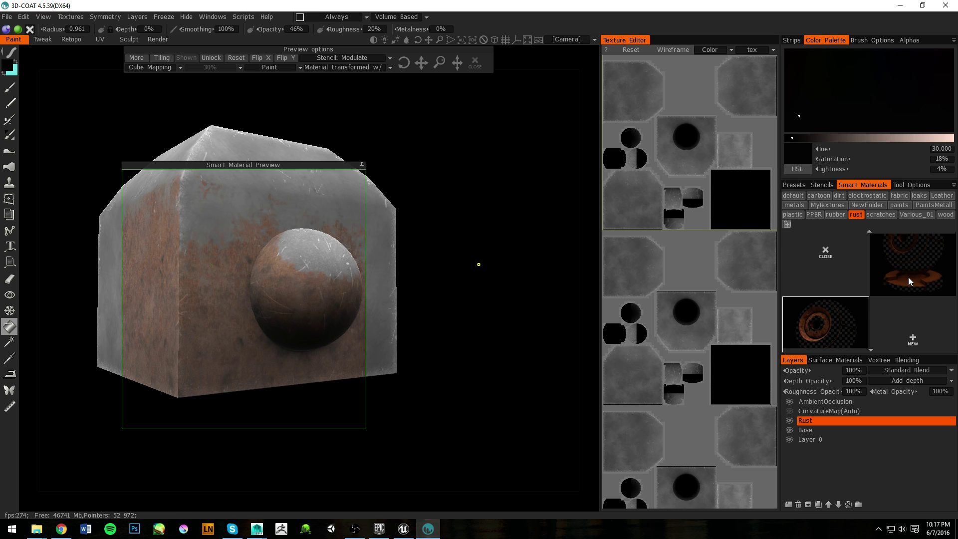
mouse_move(908, 277)
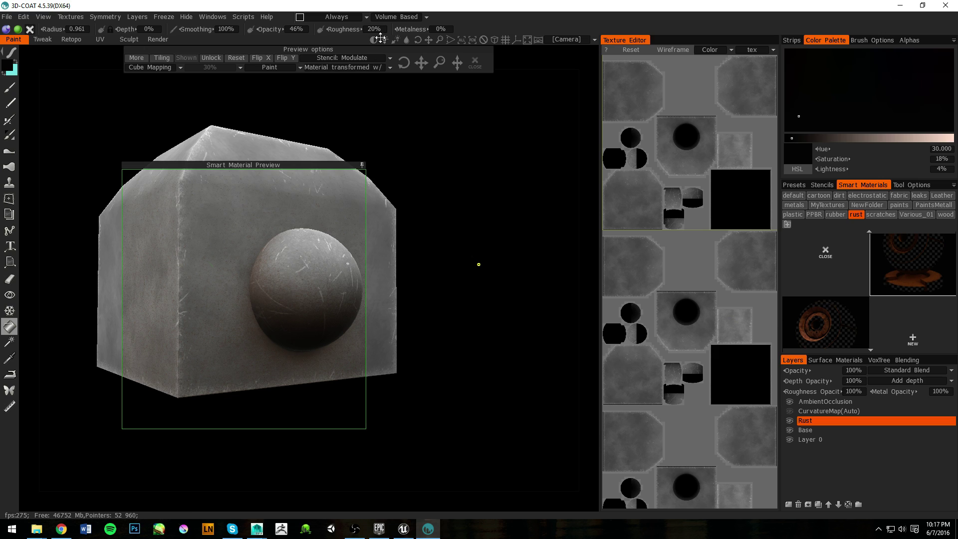
drag(344, 31, 455, 32)
drag(277, 34, 301, 34)
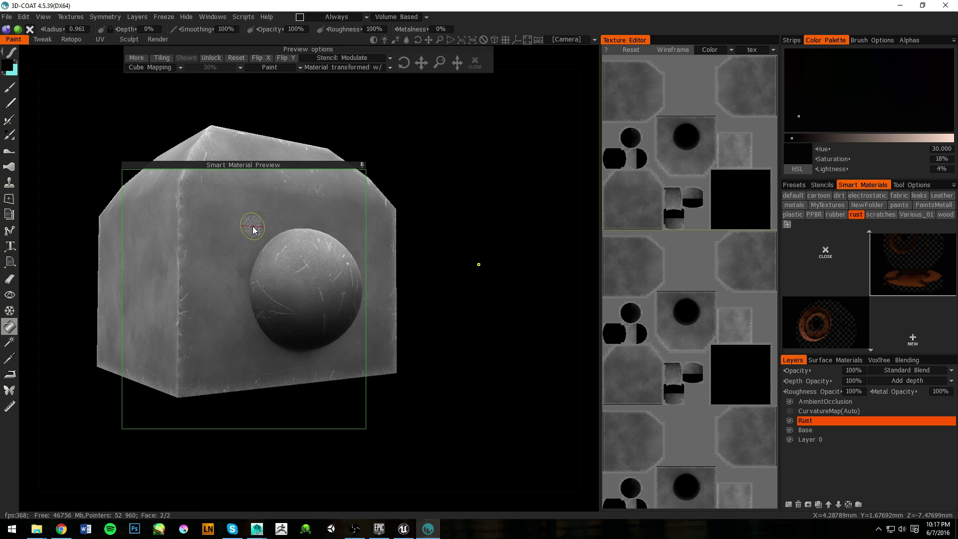
drag(426, 247, 509, 344)
right_drag(429, 307, 364, 242)
mouse_move(452, 247)
mouse_down()
mouse_move(388, 224)
mouse_move(247, 205)
mouse_move(303, 252)
mouse_move(396, 228)
mouse_move(381, 217)
mouse_move(280, 213)
mouse_move(465, 228)
mouse_move(459, 261)
mouse_up()
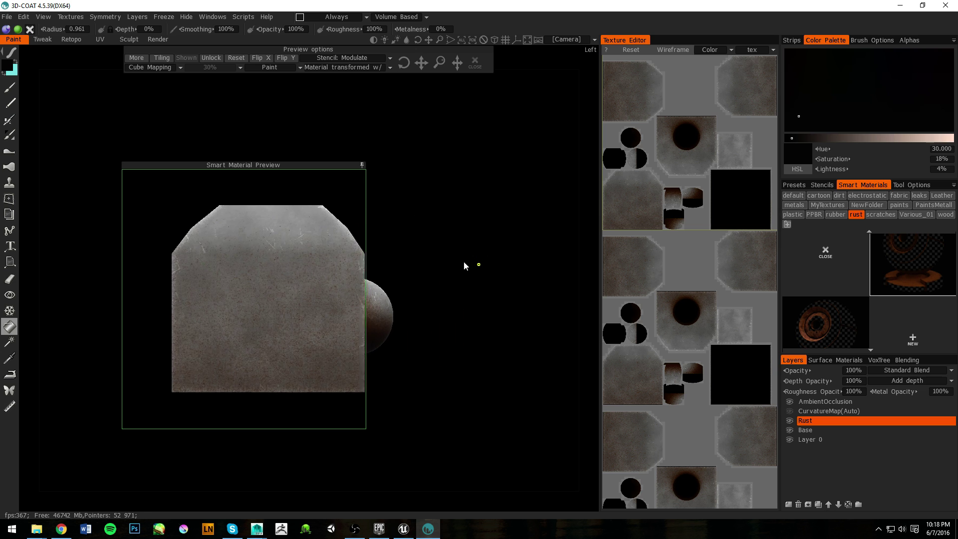
Add a new layer above Rust and name it Panels.
right_drag(459, 260, 510, 291)
middle_drag(450, 320, 487, 243)
click(788, 505)
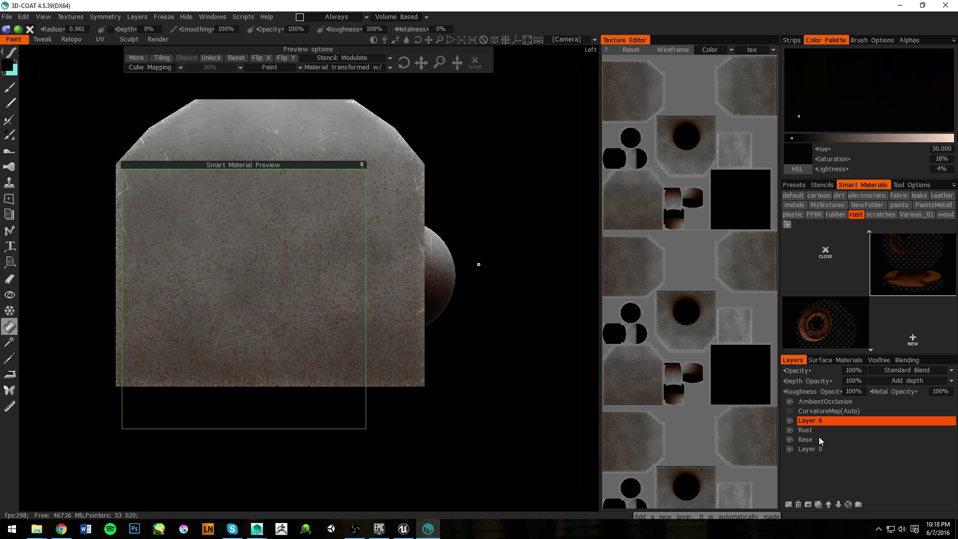
double_click(823, 421)
text(Panels)
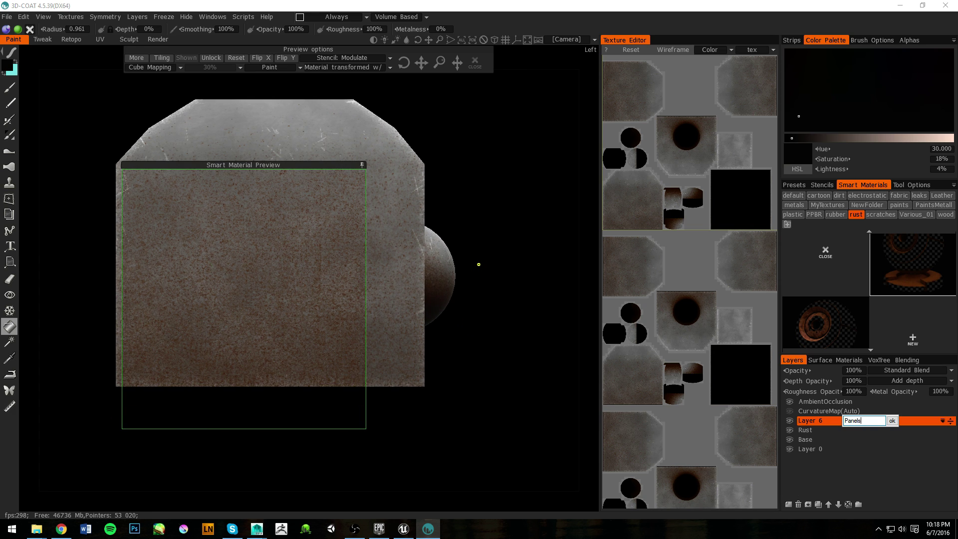
key(Return)
click(832, 423)
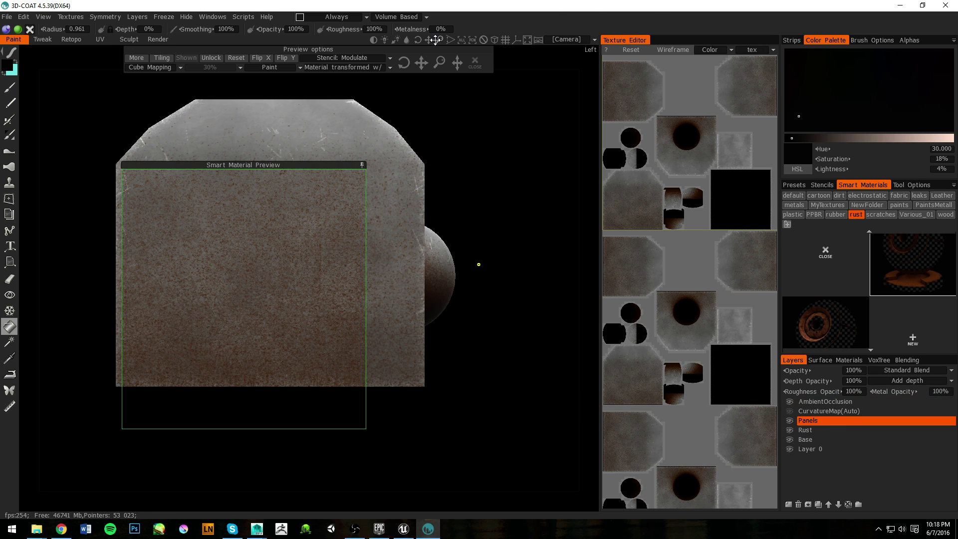
Switch to the brush with the Rectangle Lasso stroke mode and set its radius to 1.384.
click(10, 87)
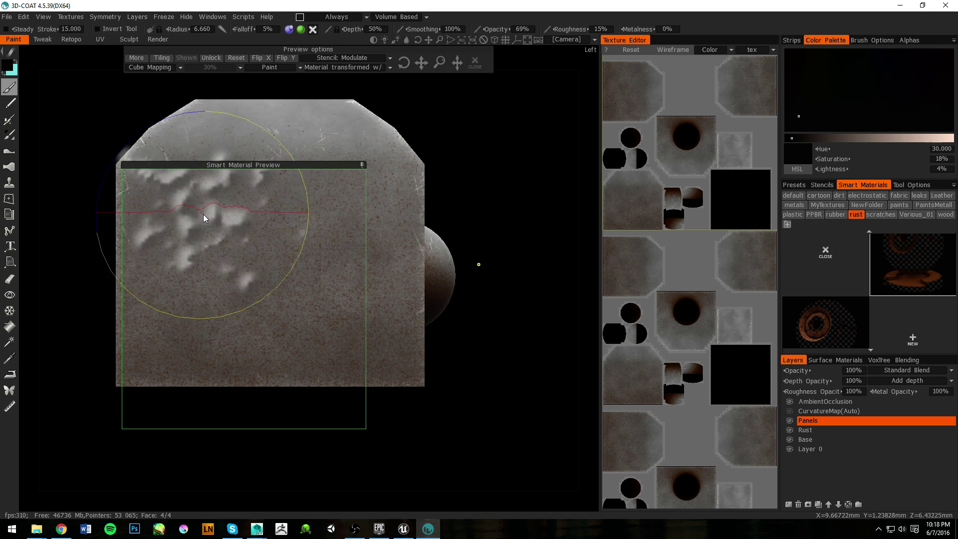
key(e)
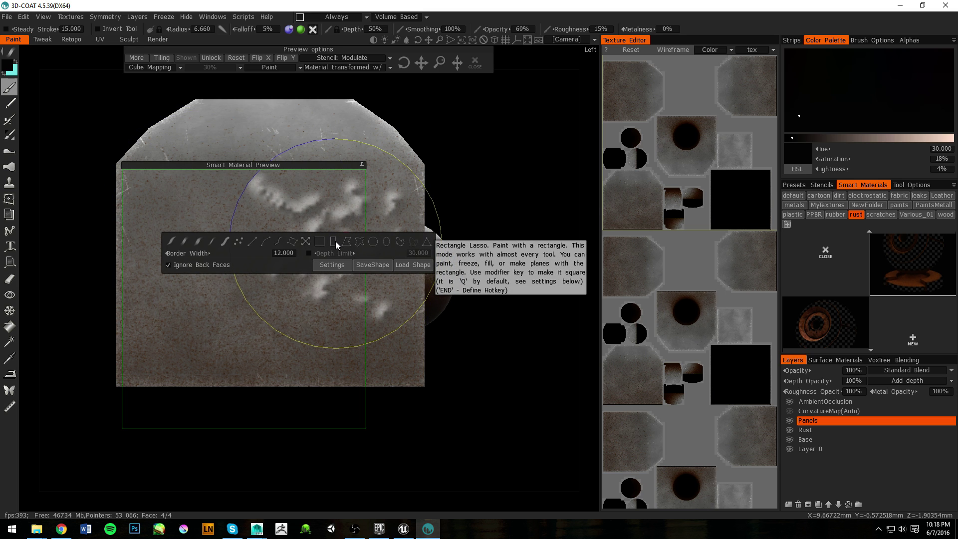
key(e)
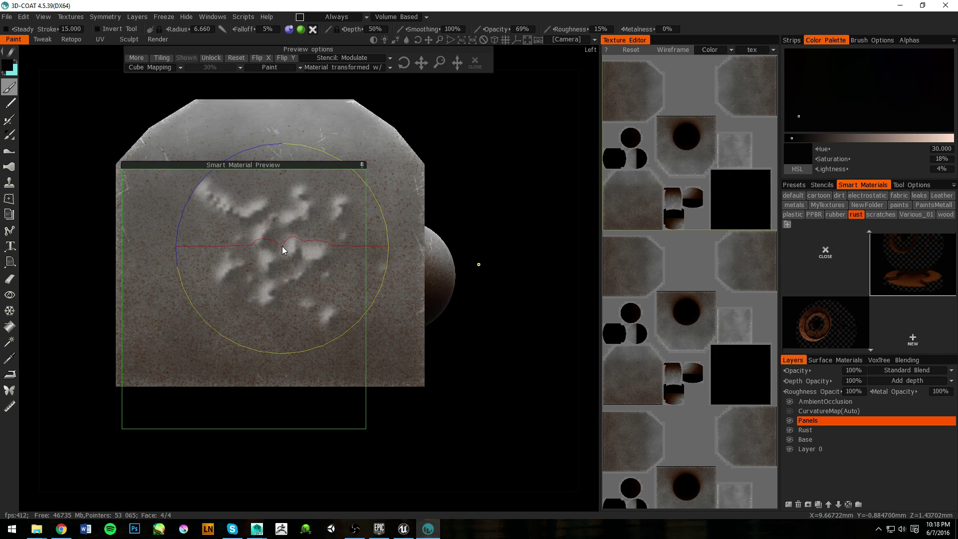
key(e)
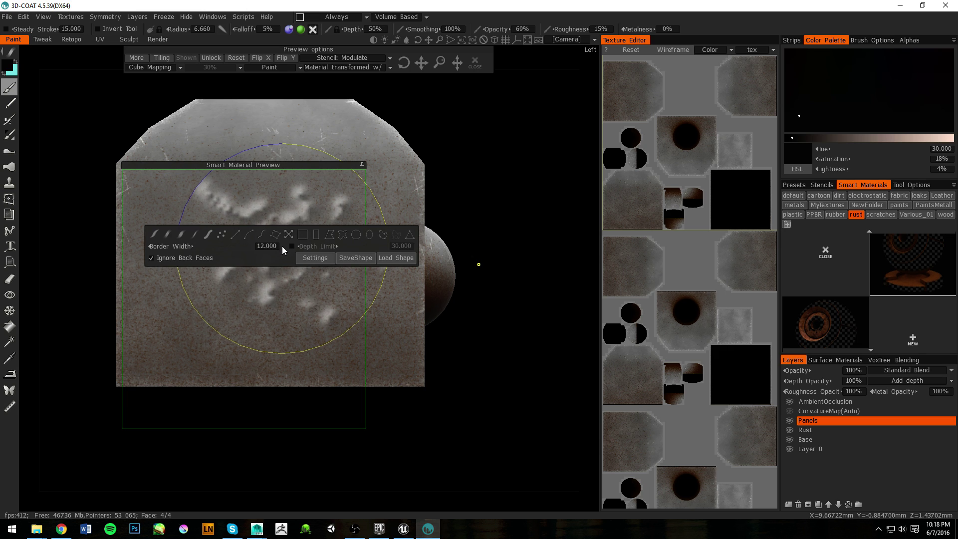
click(316, 234)
mouse_move(279, 234)
right_down()
mouse_move(211, 214)
mouse_move(284, 247)
right_up()
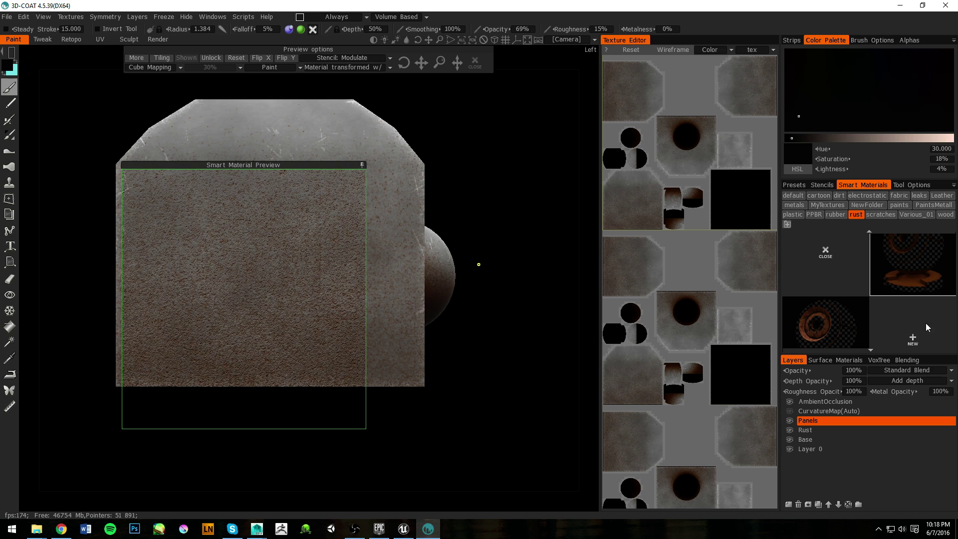
Turn off the active smart material and try a rectangle on the cube's side face, undoing it and choosing the solid white circle alpha.
click(828, 255)
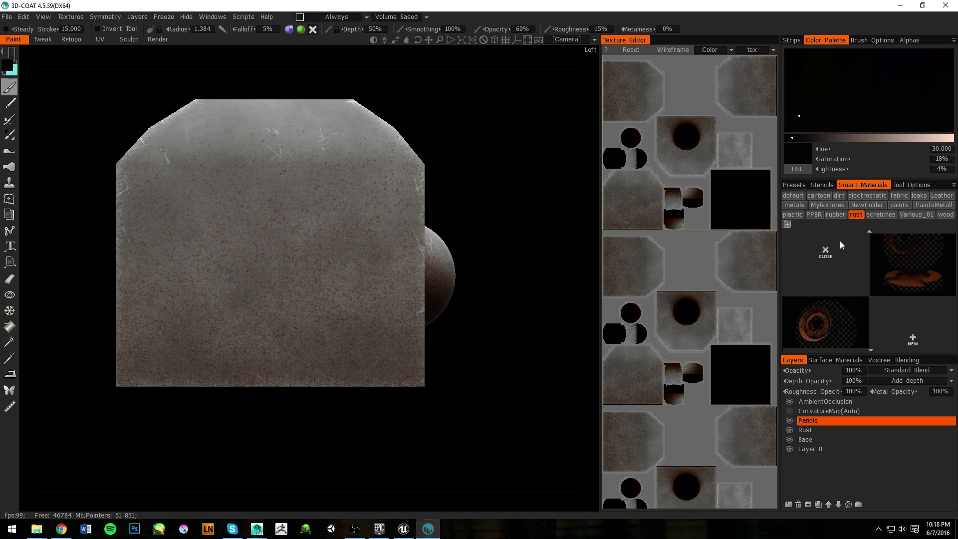
click(887, 39)
click(909, 40)
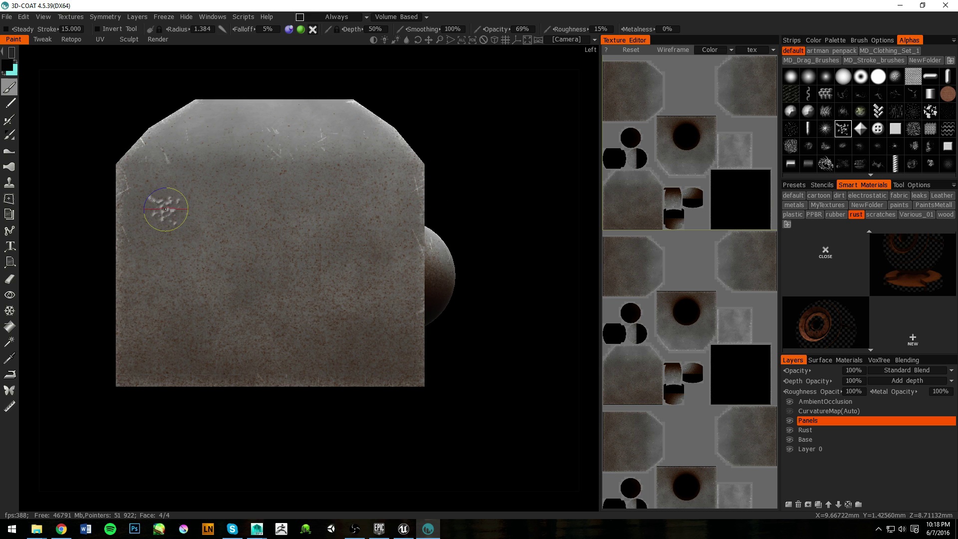
drag(171, 216, 245, 257)
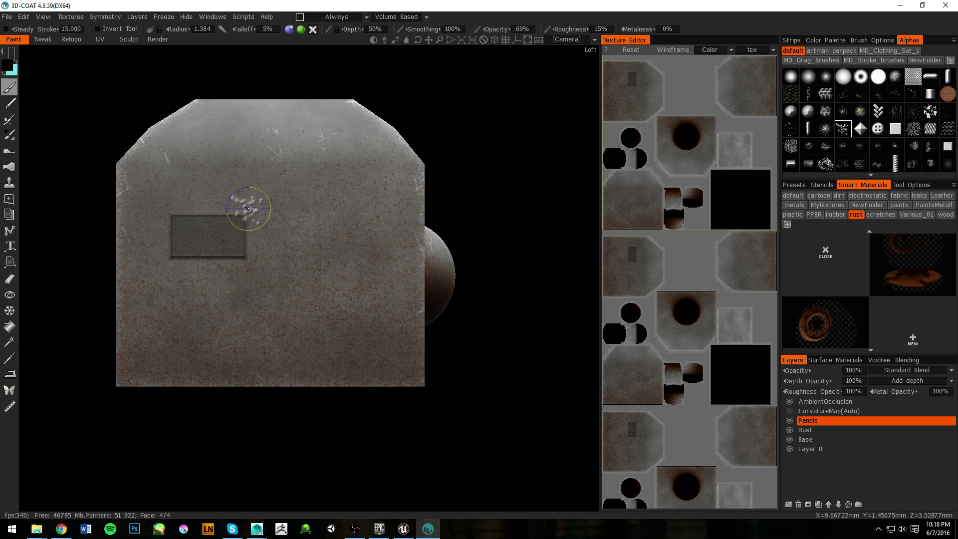
key(ctrl+z)
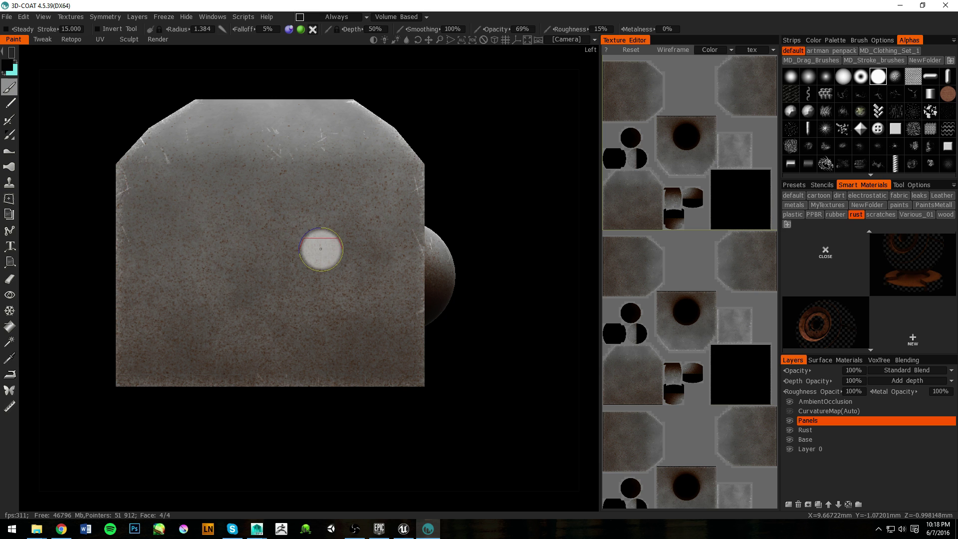
Switch to orthographic projection facing the cube's left side straight on, and turn on the Wireframe display.
mouse_move(199, 175)
middle_down()
mouse_move(260, 163)
mouse_move(310, 185)
mouse_move(156, 203)
mouse_move(237, 192)
middle_up()
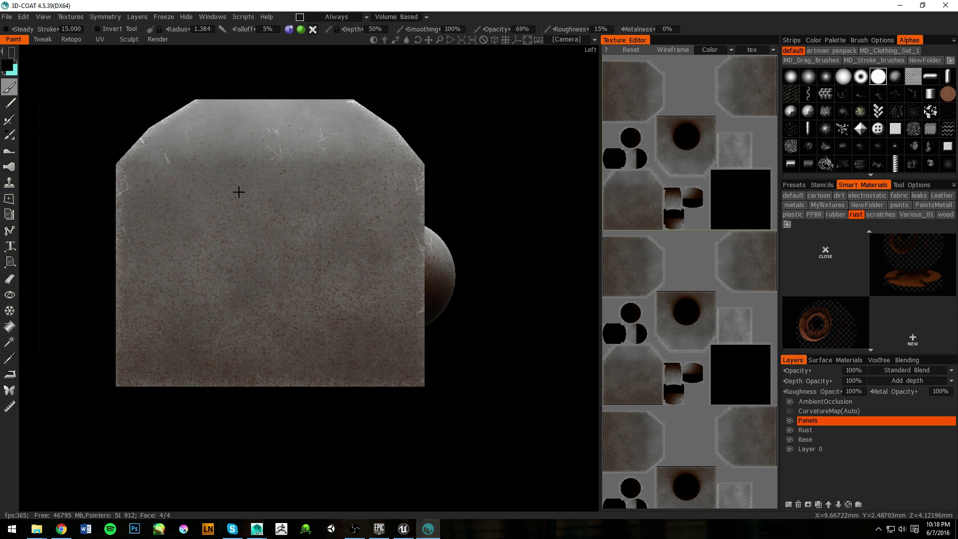
click(492, 41)
middle_drag(452, 114, 379, 188)
alt+drag(379, 188, 412, 199)
alt+right_drag(413, 199, 399, 156)
alt+middle_drag(406, 189, 393, 238)
alt+drag(394, 238, 417, 287)
alt+right_drag(417, 288, 560, 397)
alt+middle_drag(390, 143, 241, 258)
alt+drag(270, 280, 263, 193)
mouse_move(389, 429)
alt+right_down()
mouse_move(344, 381)
mouse_move(342, 348)
mouse_move(322, 310)
alt+right_up()
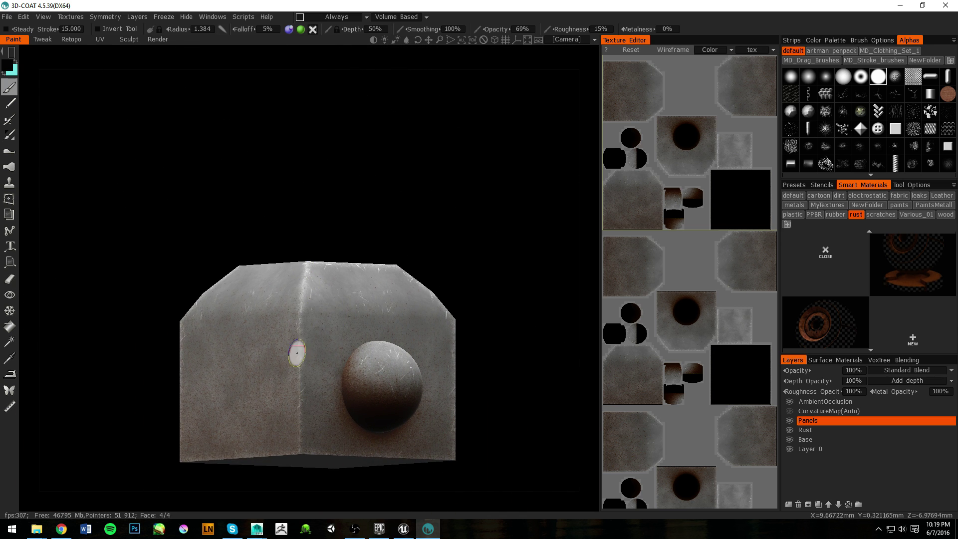
alt+drag(332, 255, 342, 333)
alt+drag(289, 293, 388, 231)
alt+middle_drag(314, 334, 364, 260)
alt+right_drag(314, 219, 412, 298)
alt+middle_drag(267, 253, 286, 259)
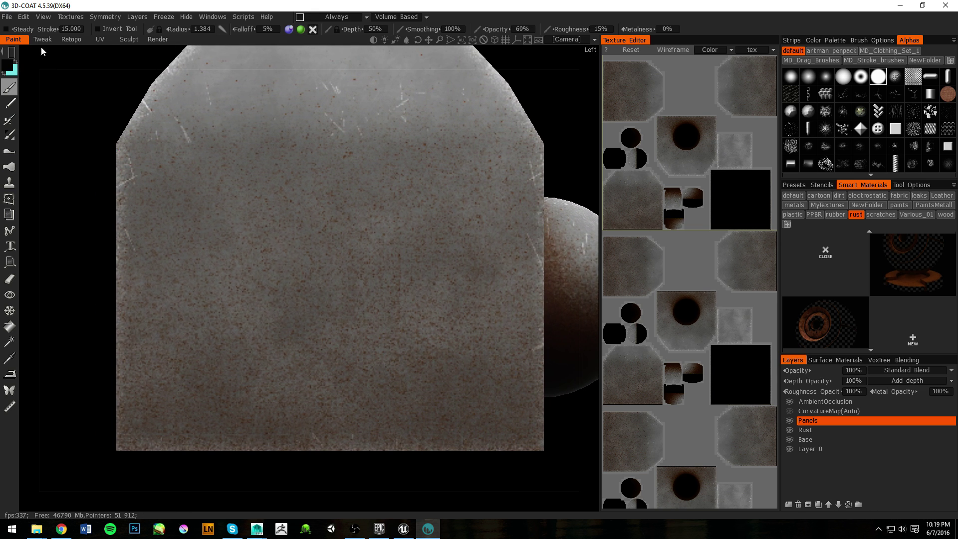
click(48, 19)
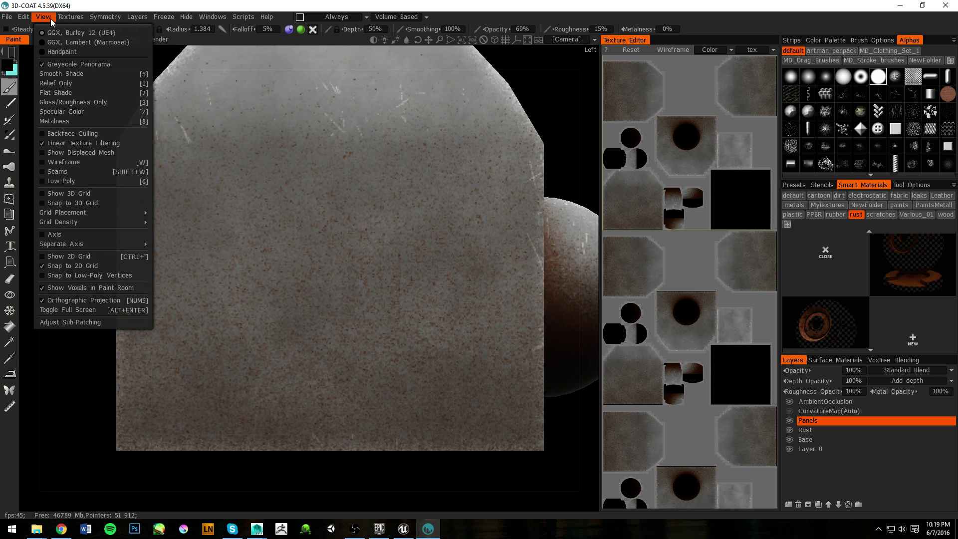
click(40, 164)
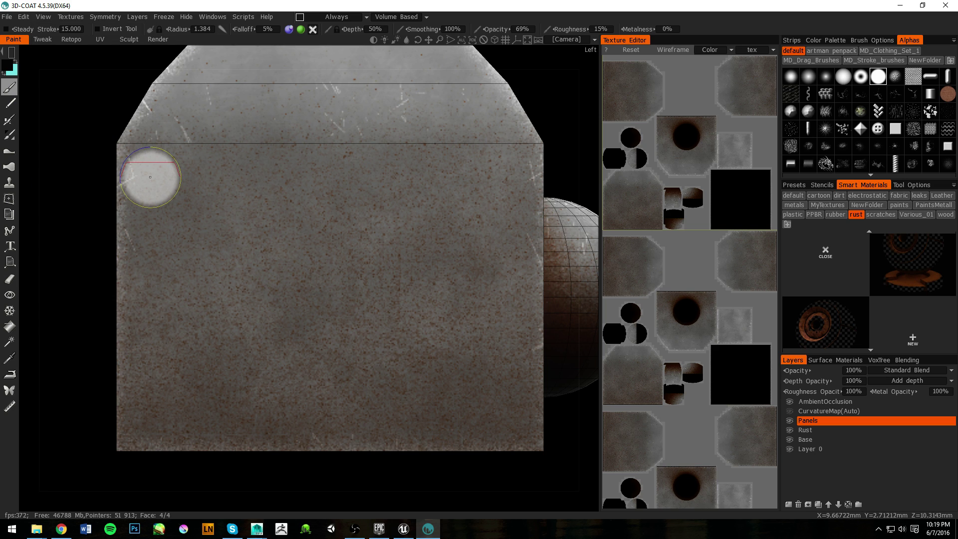
Paint a large black recessed rectangle across the cube's side face below the bevel, with a smaller rectangle inset inside it.
mouse_move(147, 173)
mouse_down()
mouse_move(331, 325)
mouse_move(195, 198)
mouse_up()
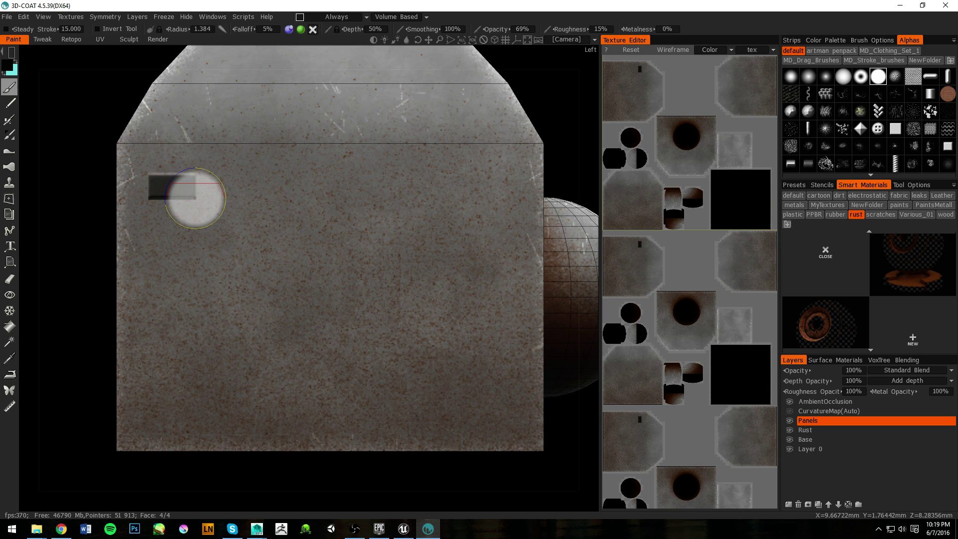
key(ctrl+z)
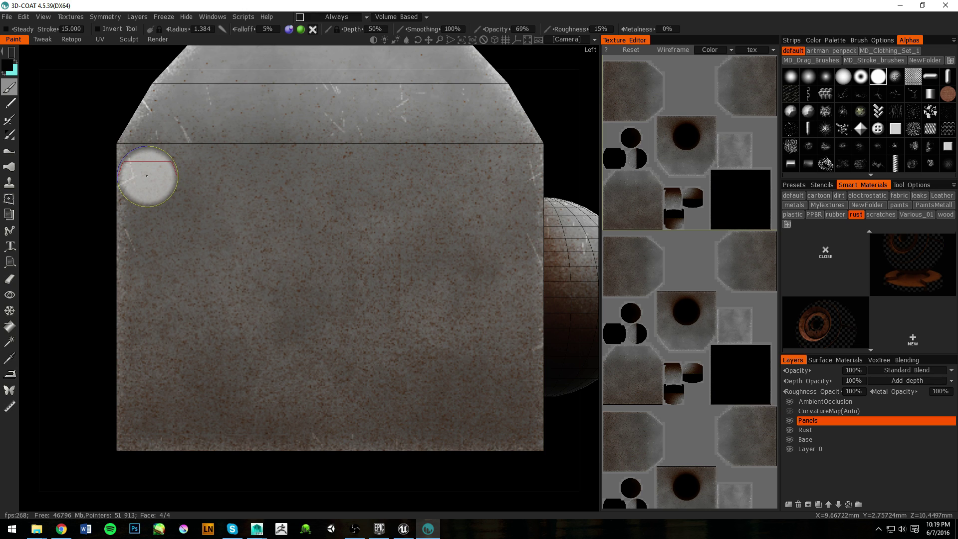
mouse_move(147, 173)
mouse_down()
mouse_move(331, 338)
mouse_move(517, 428)
mouse_move(510, 418)
mouse_up()
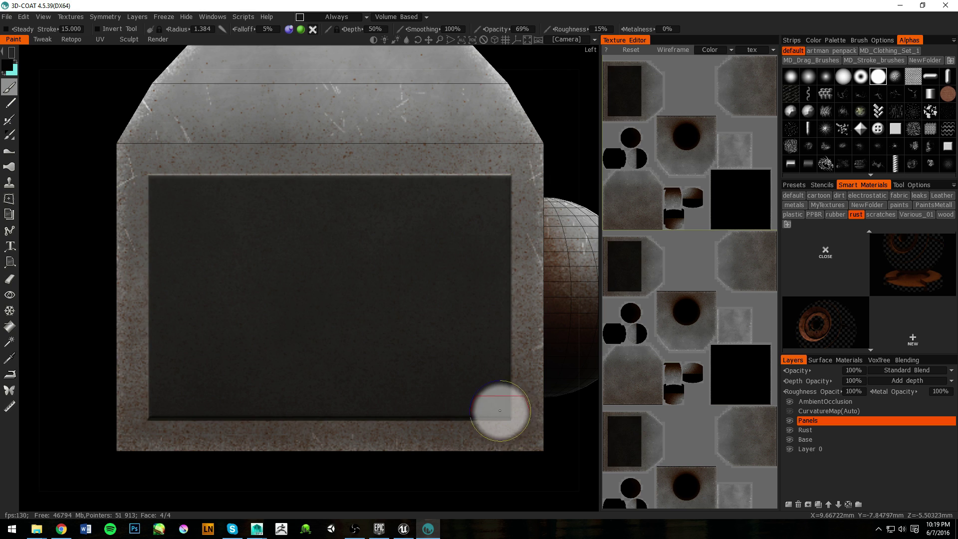
right_drag(481, 359, 366, 327)
alt+drag(366, 325, 481, 333)
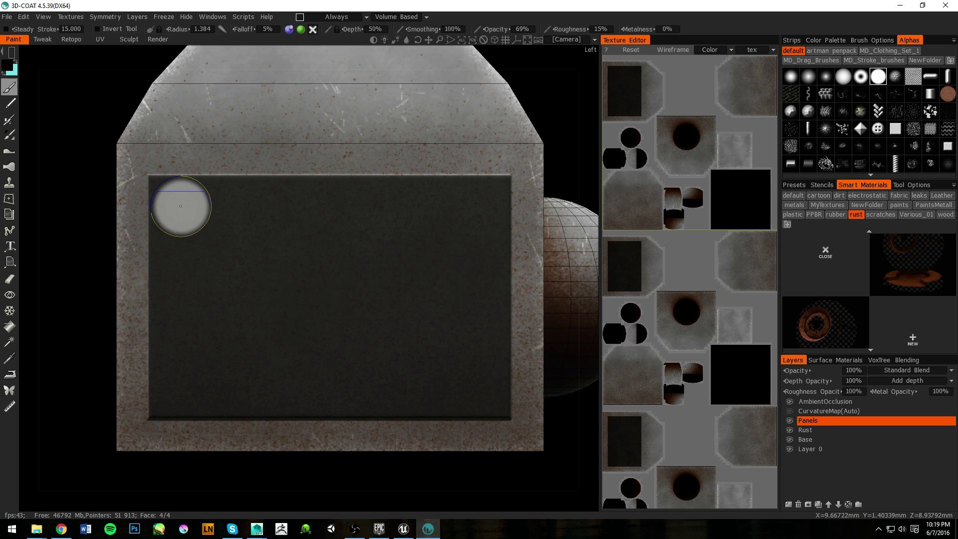
drag(180, 206, 479, 384)
mouse_move(440, 347)
alt+mouse_down()
mouse_move(410, 277)
mouse_move(475, 295)
mouse_move(541, 355)
mouse_move(526, 383)
mouse_move(456, 372)
mouse_move(460, 355)
mouse_move(439, 324)
mouse_move(357, 240)
alt+mouse_up()
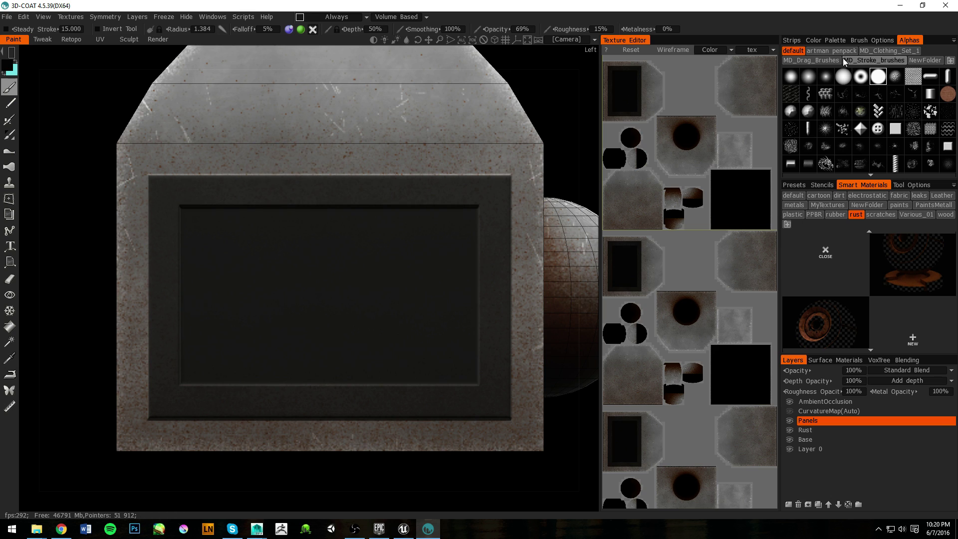
Set the paint colour to magenta and choose the soft ring alpha with a brush radius of 0.391.
click(867, 40)
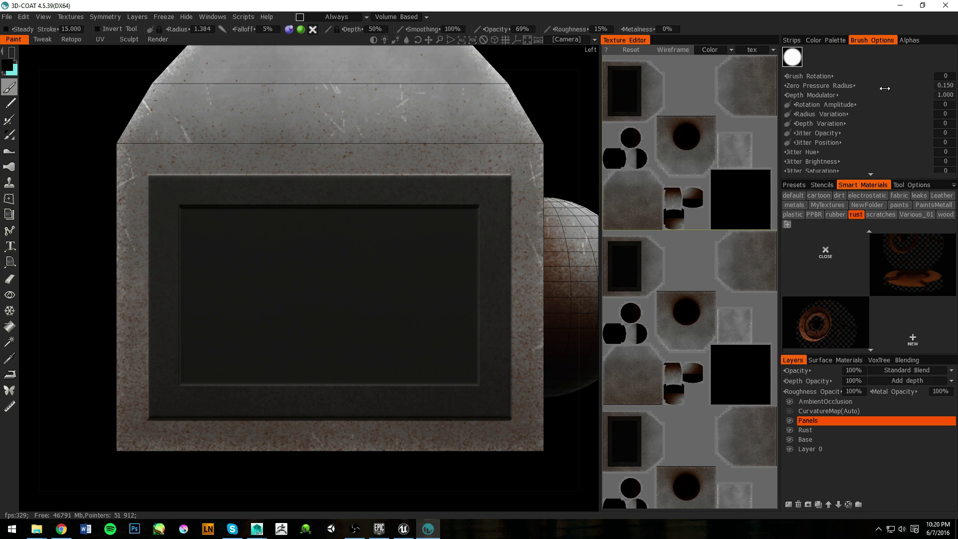
click(833, 40)
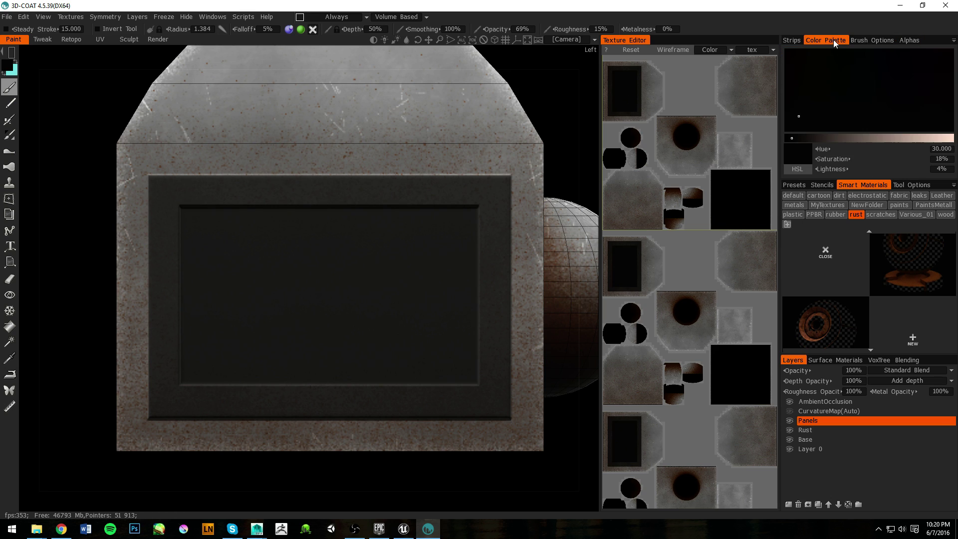
drag(885, 138, 911, 137)
drag(899, 102, 928, 72)
click(905, 40)
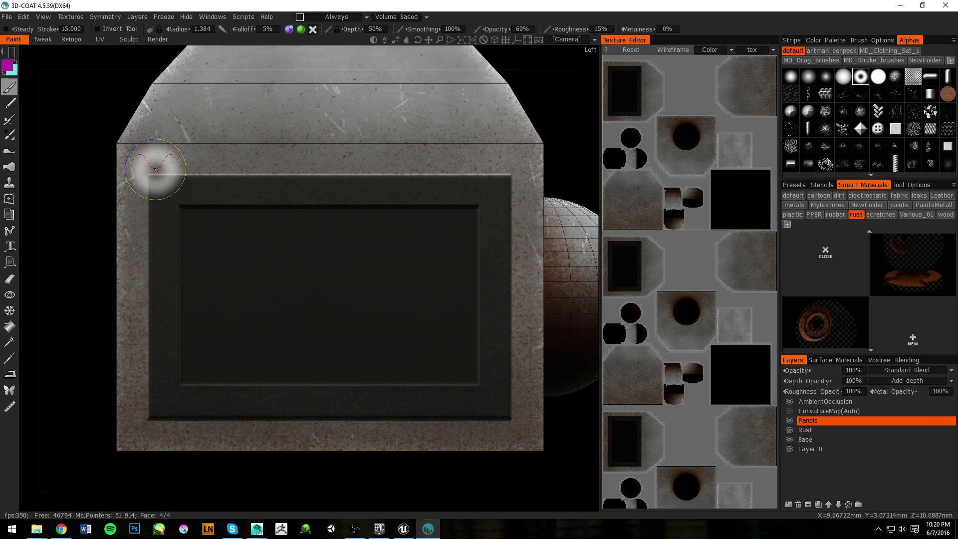
right_drag(153, 171, 143, 167)
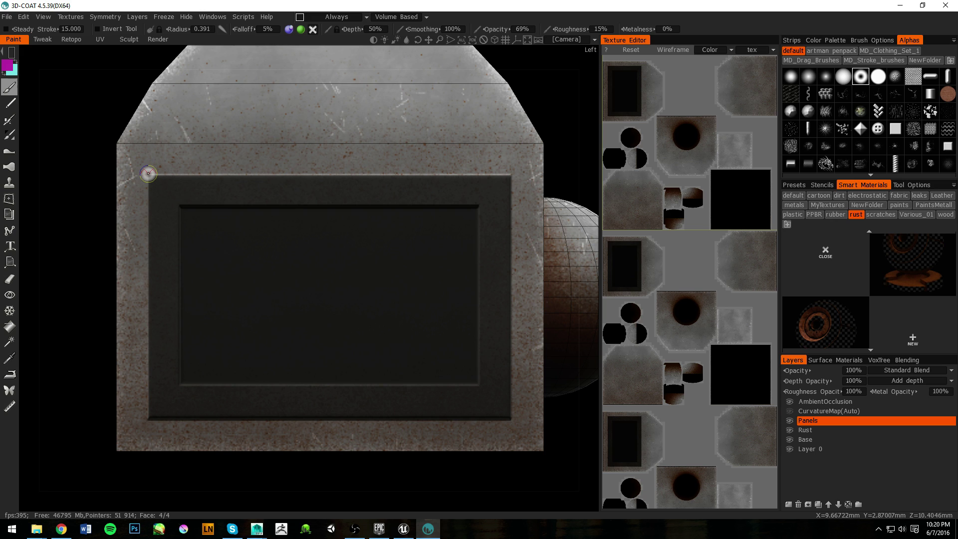
Paint a magenta rectangular outline around the recessed panel's outer edge and another along the inner rectangle.
drag(148, 173, 511, 419)
mouse_move(503, 382)
alt+mouse_down()
mouse_move(452, 382)
mouse_move(564, 380)
mouse_move(561, 355)
mouse_move(539, 410)
mouse_move(511, 389)
alt+mouse_up()
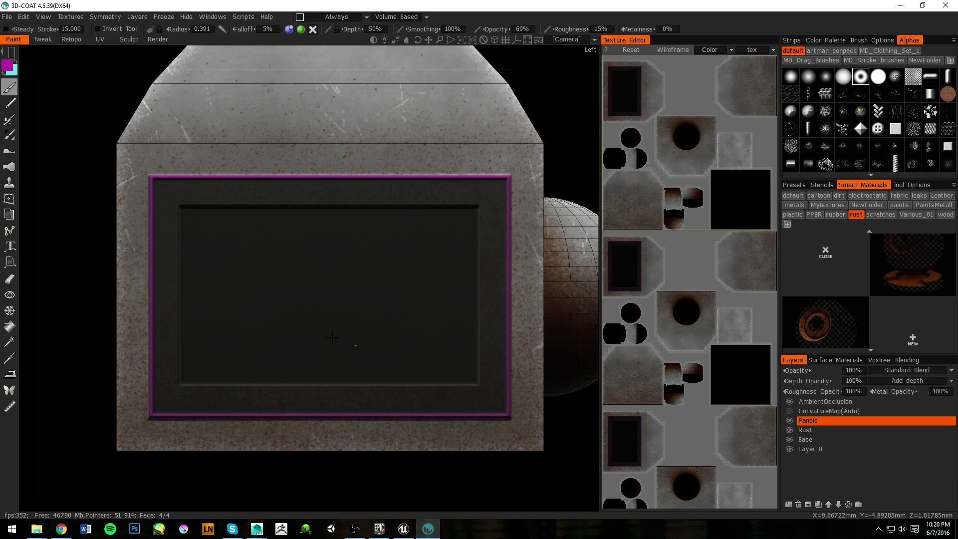
mouse_move(248, 256)
mouse_down()
mouse_move(464, 363)
mouse_move(475, 383)
mouse_up()
Paint a large downward-pointing magenta triangle outline across the cube's opposite, blank side face using the closed-polygon stroke mode.
mouse_move(458, 344)
alt+mouse_down()
mouse_move(420, 301)
mouse_move(506, 263)
mouse_move(552, 327)
mouse_move(456, 316)
mouse_move(480, 325)
alt+mouse_up()
alt+right_drag(480, 324, 400, 207)
alt+drag(401, 207, 371, 235)
alt+right_drag(371, 235, 445, 263)
alt+drag(444, 263, 236, 240)
mouse_move(475, 270)
middle_down()
mouse_move(314, 253)
mouse_move(353, 248)
middle_up()
key(space)
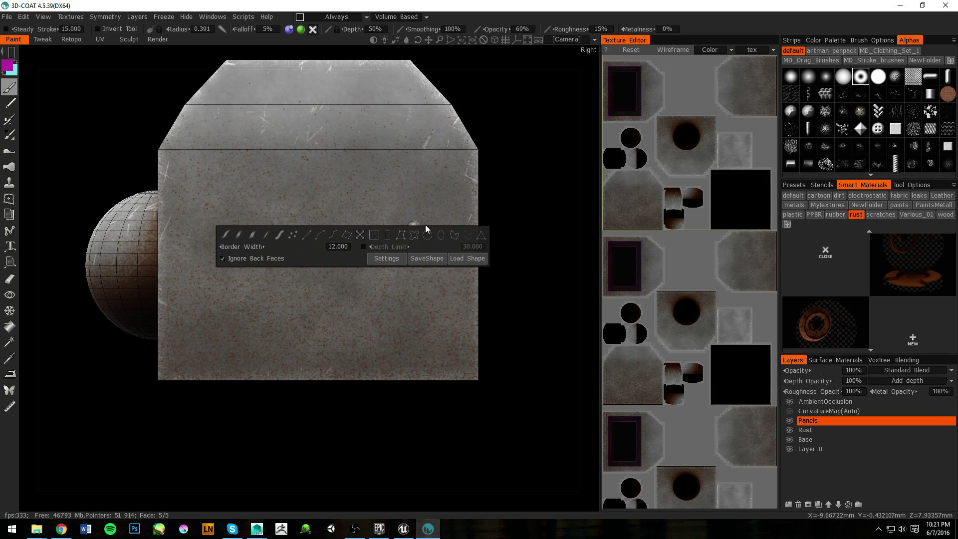
click(400, 234)
key(space)
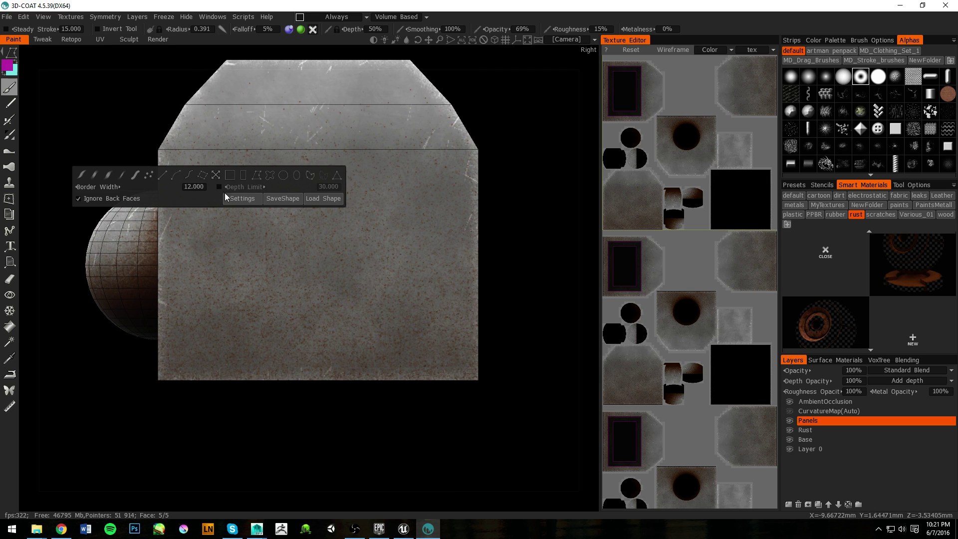
click(257, 175)
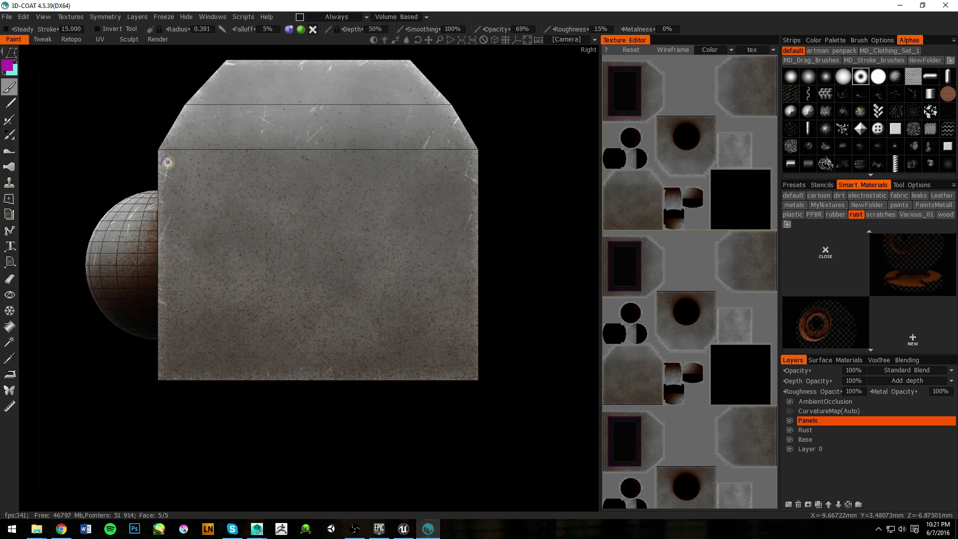
drag(165, 156, 324, 372)
click(325, 372)
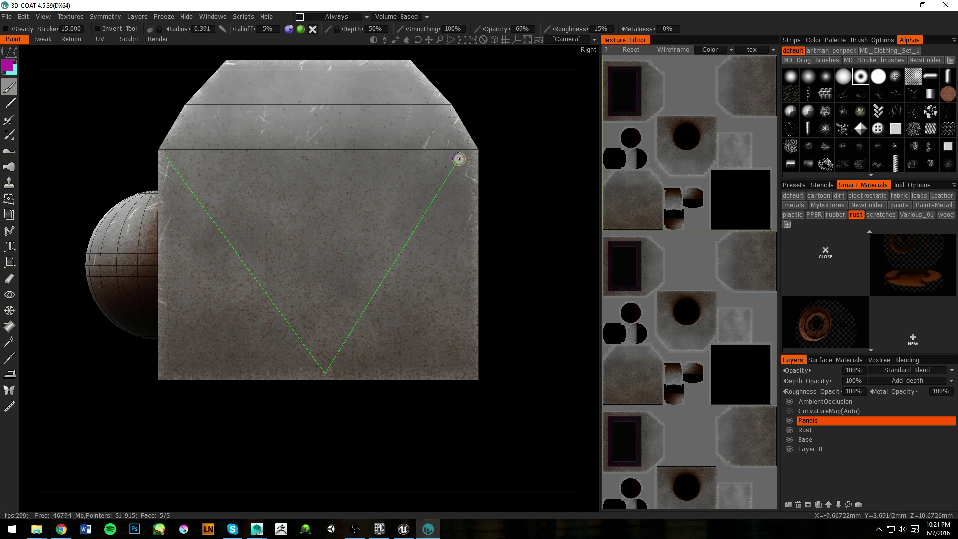
click(469, 158)
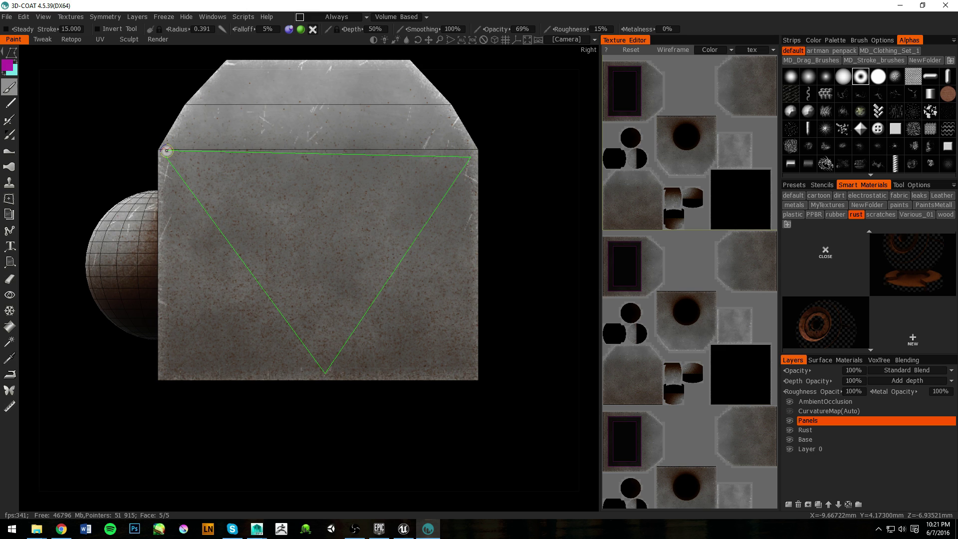
click(166, 156)
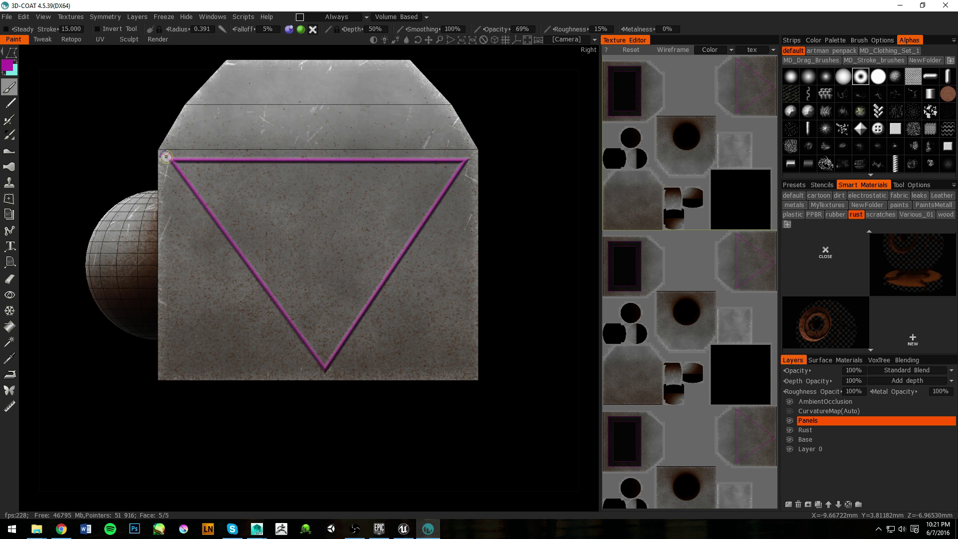
Smooth the triangle's left side, lower corner and part of its top edge with freehand strokes at brush radius 1.595.
mouse_move(270, 214)
middle_down()
mouse_move(256, 167)
mouse_move(309, 200)
mouse_move(367, 214)
mouse_move(156, 232)
mouse_move(369, 197)
mouse_move(309, 185)
middle_up()
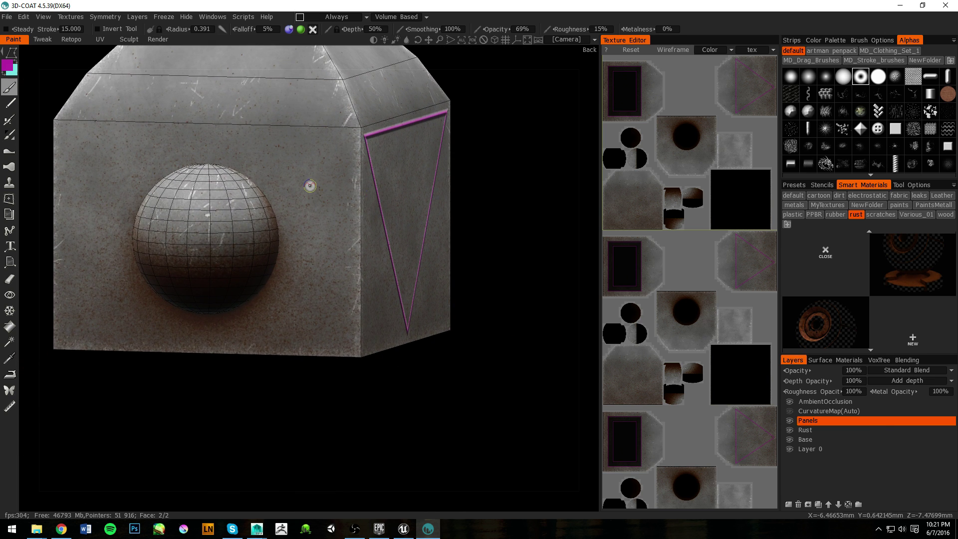
middle_drag(454, 194, 339, 178)
right_drag(223, 161, 243, 167)
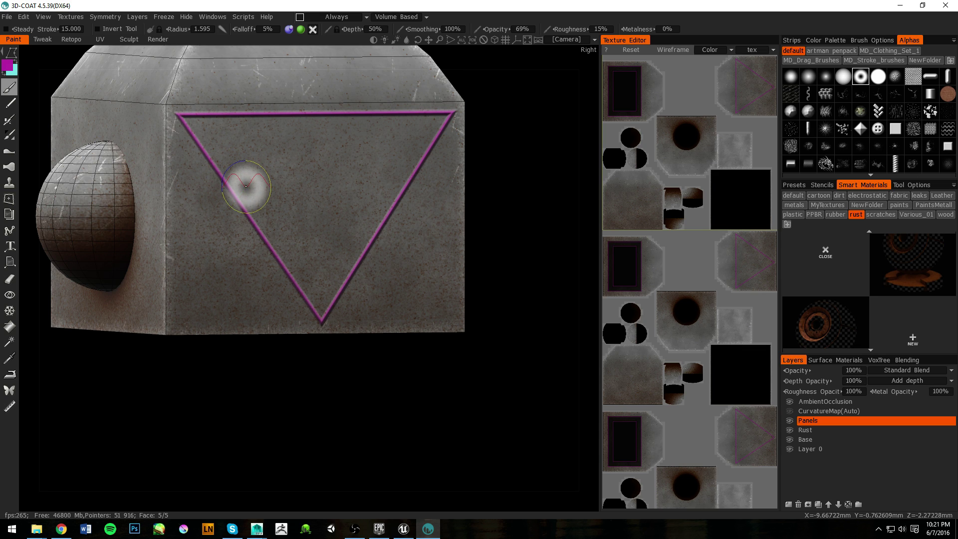
key(space)
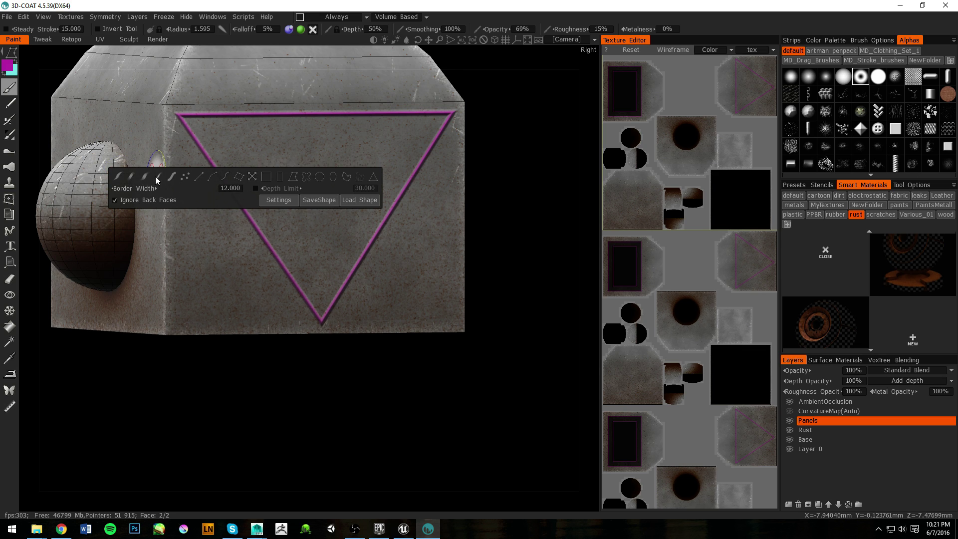
click(172, 177)
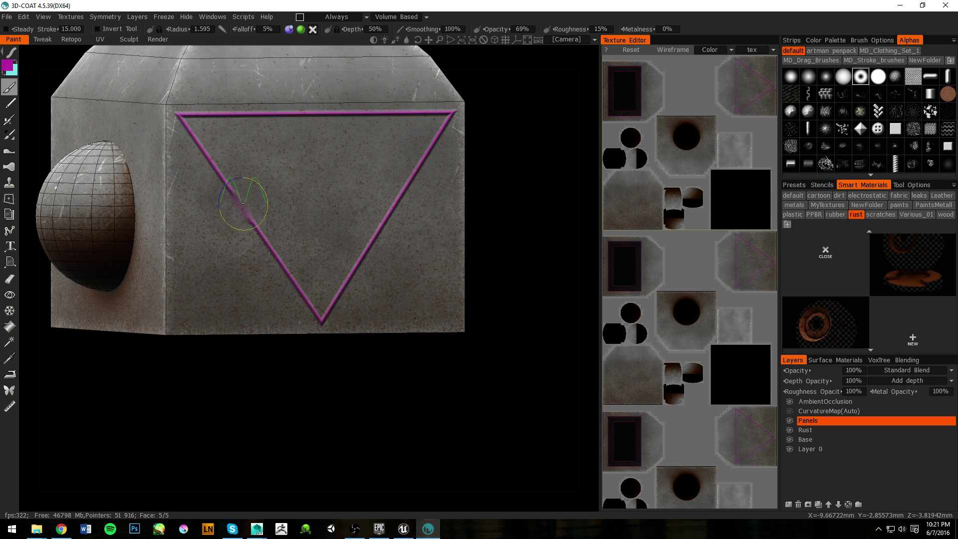
drag(203, 107, 193, 119)
mouse_move(196, 173)
mouse_down()
mouse_move(324, 316)
mouse_move(335, 299)
mouse_move(331, 278)
mouse_move(391, 229)
mouse_move(356, 262)
mouse_up()
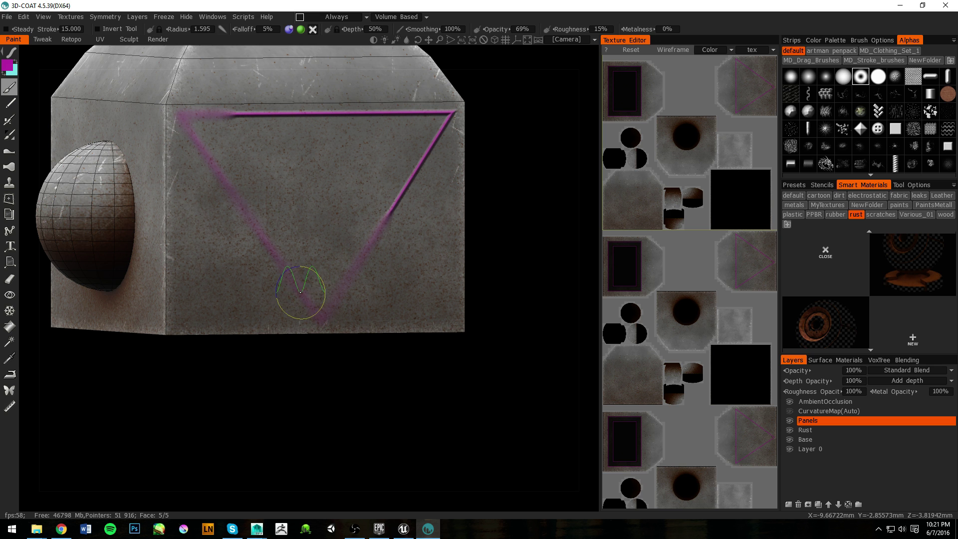
mouse_move(220, 175)
alt+mouse_down()
mouse_move(328, 187)
mouse_move(227, 180)
mouse_move(203, 199)
mouse_move(201, 156)
mouse_move(261, 177)
mouse_move(253, 205)
mouse_move(197, 167)
mouse_move(195, 188)
alt+mouse_up()
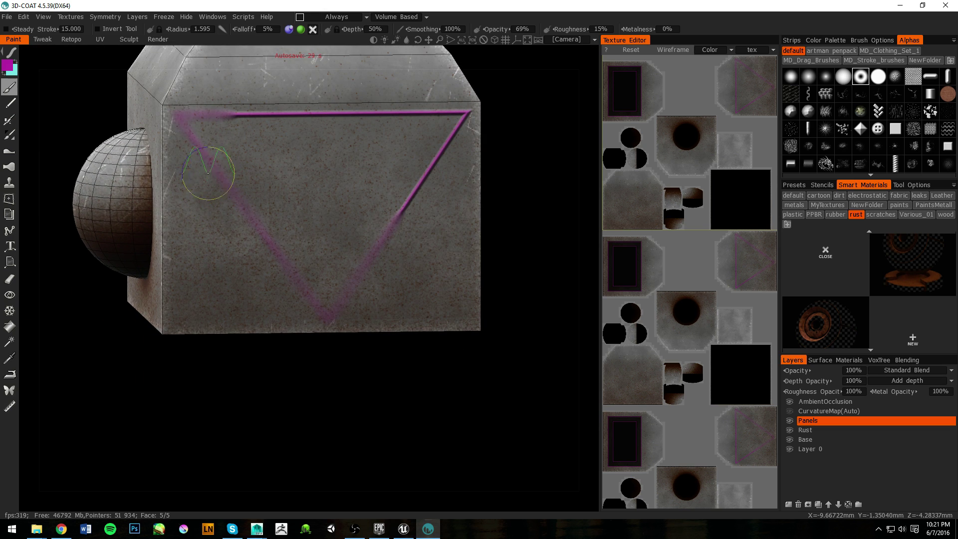
mouse_move(182, 119)
shift+mouse_down()
mouse_move(300, 113)
mouse_move(239, 112)
shift+mouse_up()
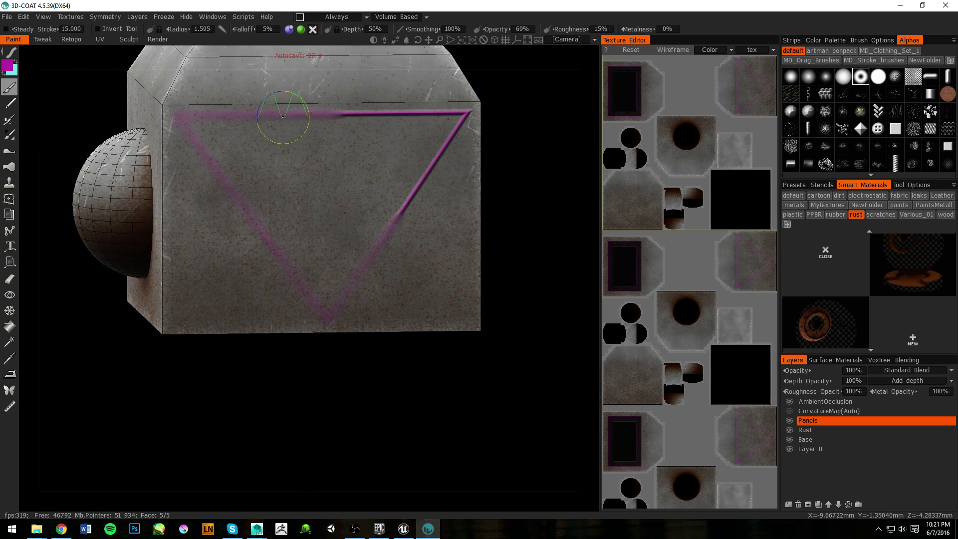
Load the hexagon grid stencil for the triangle's face, widen the side panels and switch to the rectangle stroke mode.
alt+drag(221, 184, 306, 195)
alt+drag(177, 206, 342, 245)
click(821, 185)
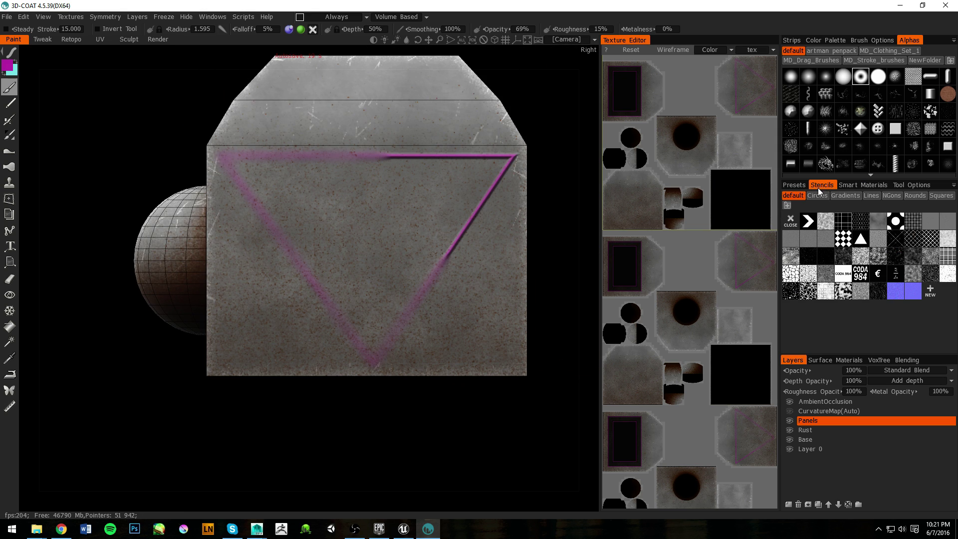
click(860, 224)
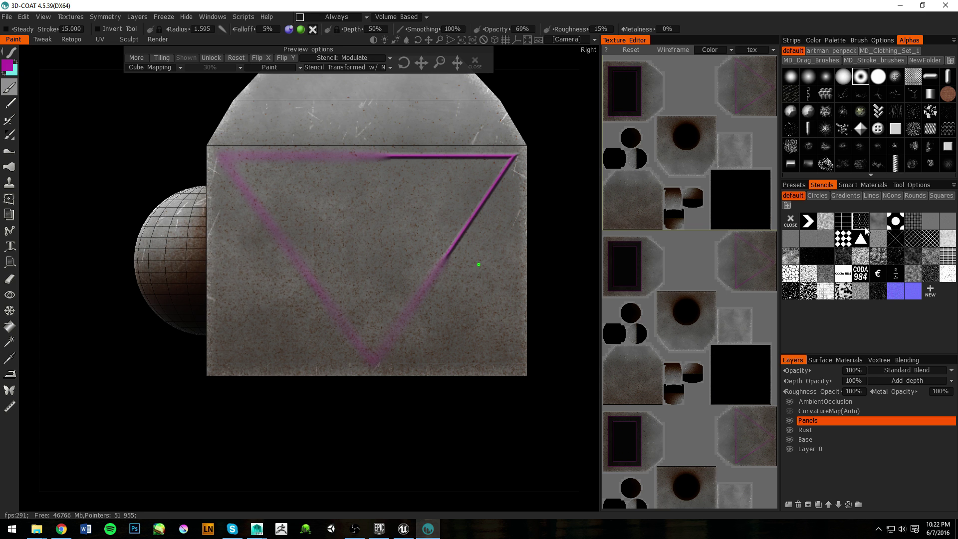
drag(781, 233, 817, 234)
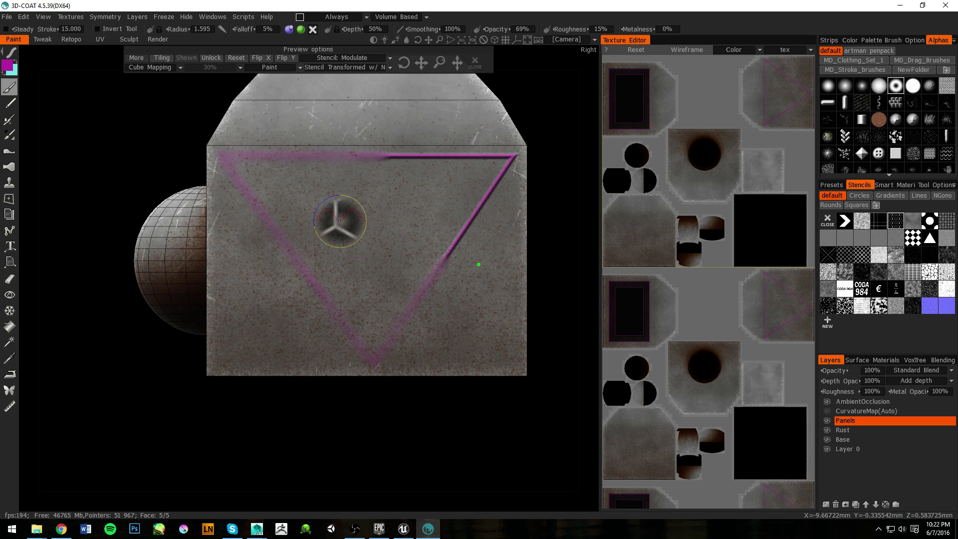
key(e)
click(374, 210)
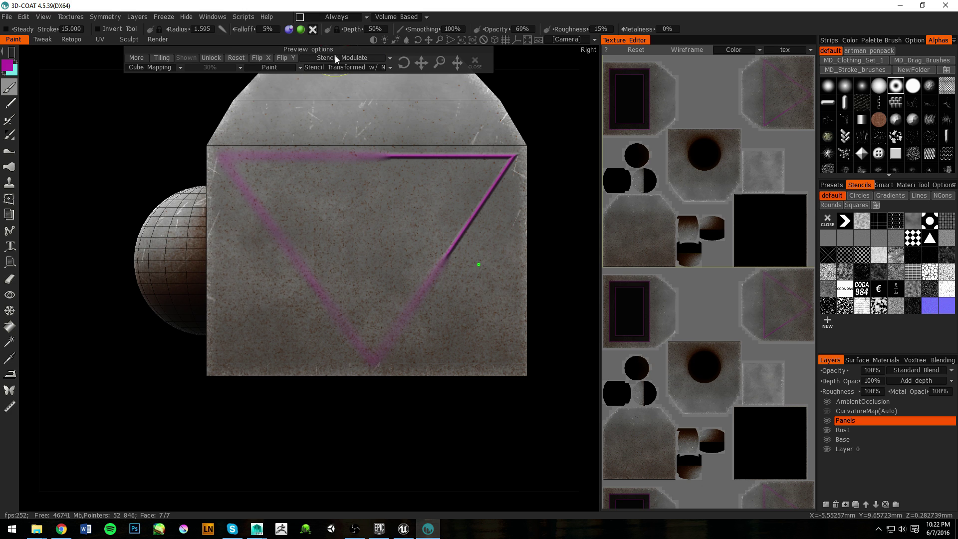
Shift the stencil slightly and set its projection to From Camera.
drag(427, 62, 427, 61)
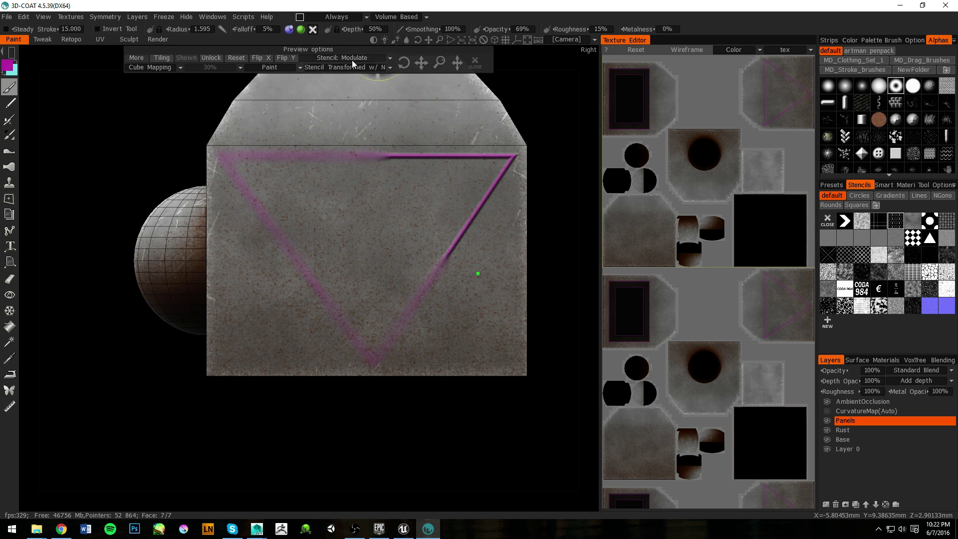
click(174, 65)
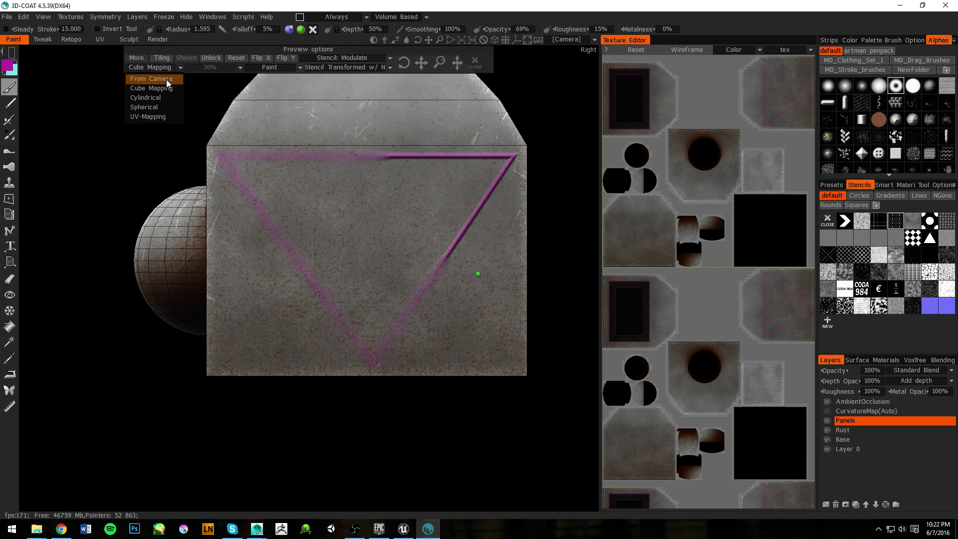
click(166, 78)
alt+drag(477, 218, 483, 271)
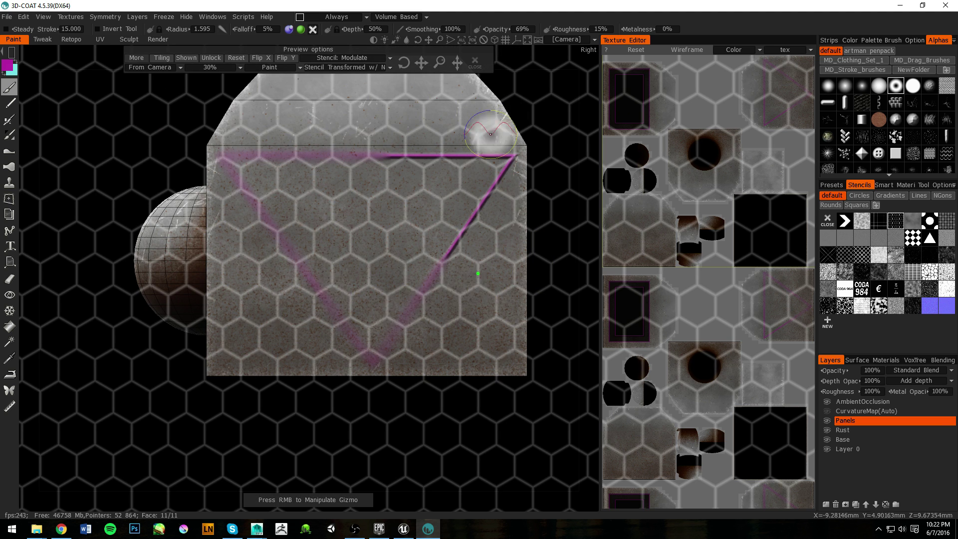
Fill most of the side face with a rectangle of magenta hexagons using the solid circle alpha at radius 1.173, and close the stencil.
click(495, 40)
click(495, 40)
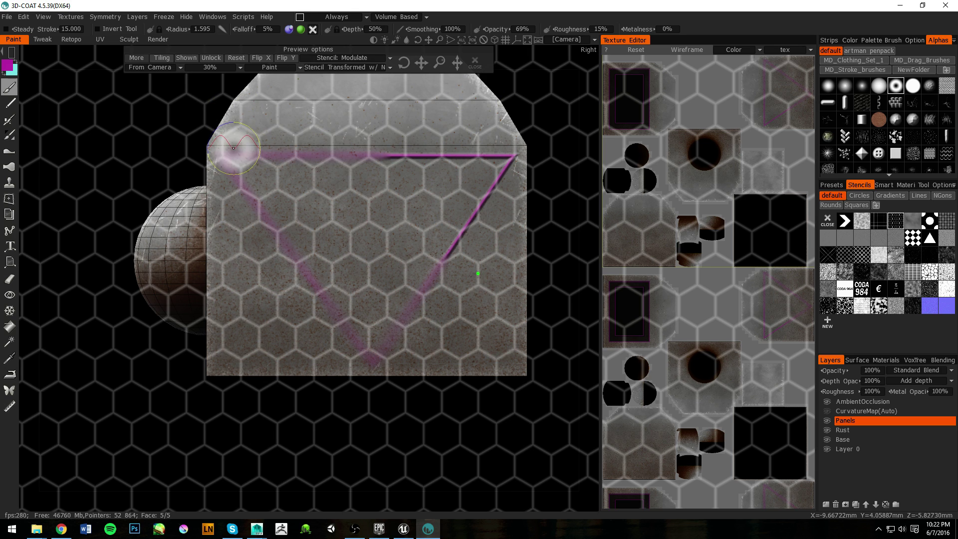
right_drag(231, 161, 216, 158)
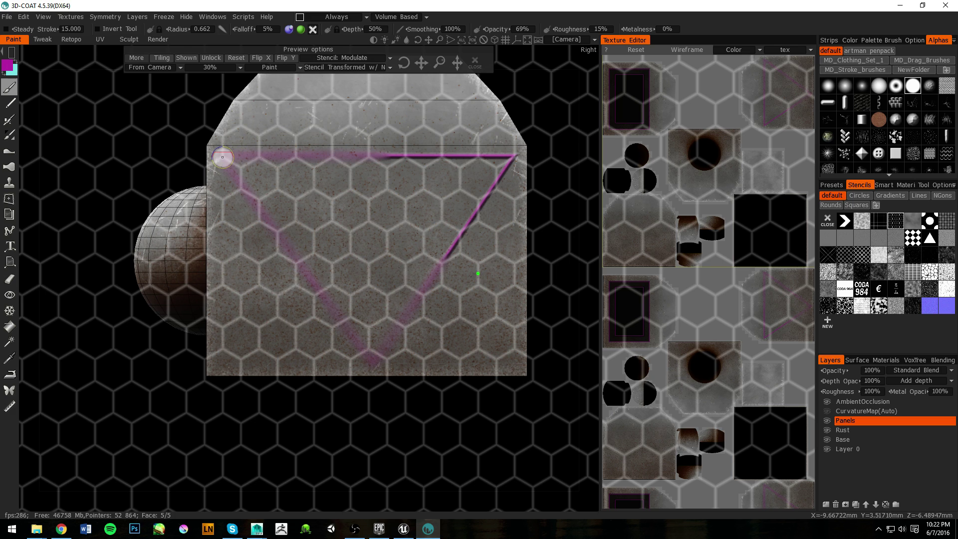
right_drag(217, 157, 227, 166)
drag(226, 165, 505, 355)
mouse_move(403, 288)
alt+mouse_down()
mouse_move(415, 223)
mouse_move(438, 185)
mouse_move(403, 291)
alt+mouse_up()
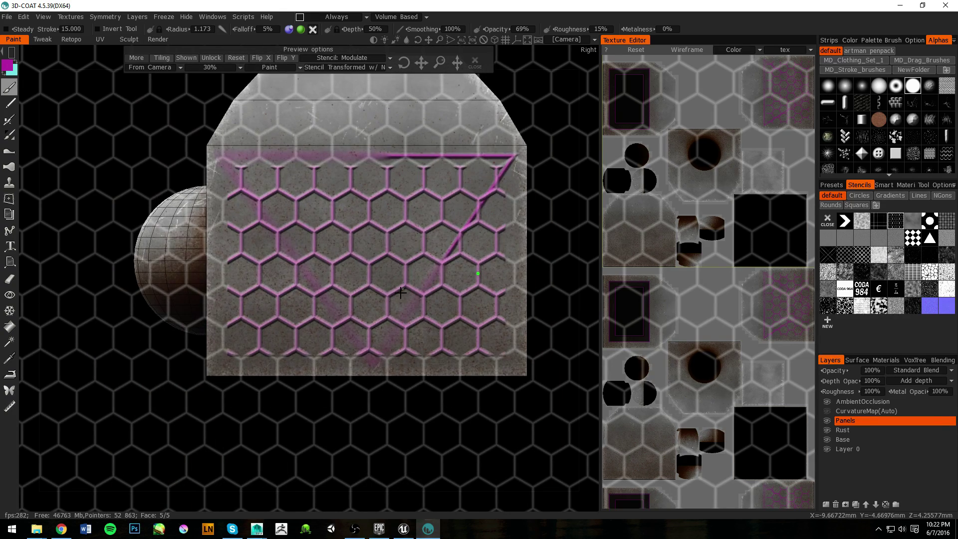
click(478, 69)
Frame the hexagon pattern with a grey-beige rectangle using the soft ring alpha at radius 0.692, roughness 0% and metalness 100%.
mouse_move(431, 198)
alt+mouse_down()
mouse_move(417, 209)
mouse_move(453, 216)
alt+mouse_up()
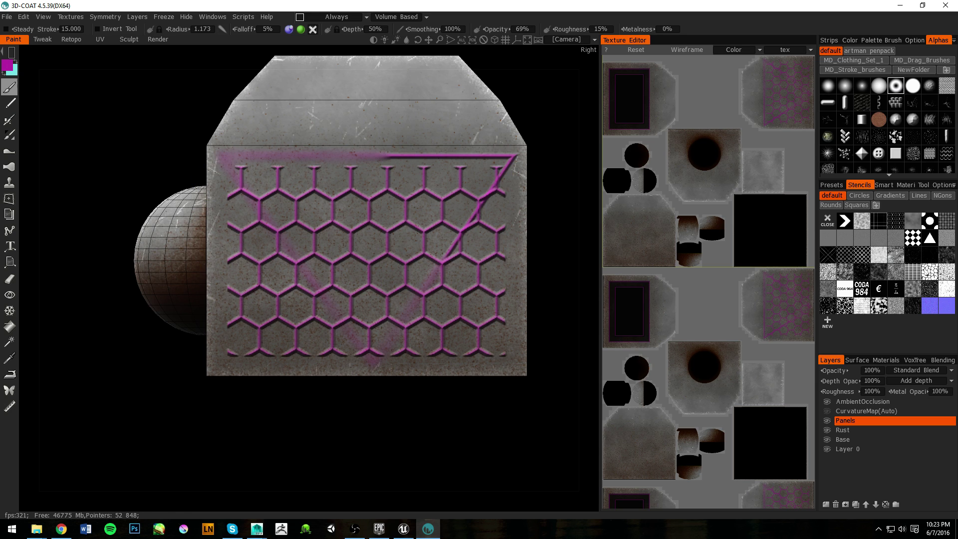
scroll(243, 167, down, 5)
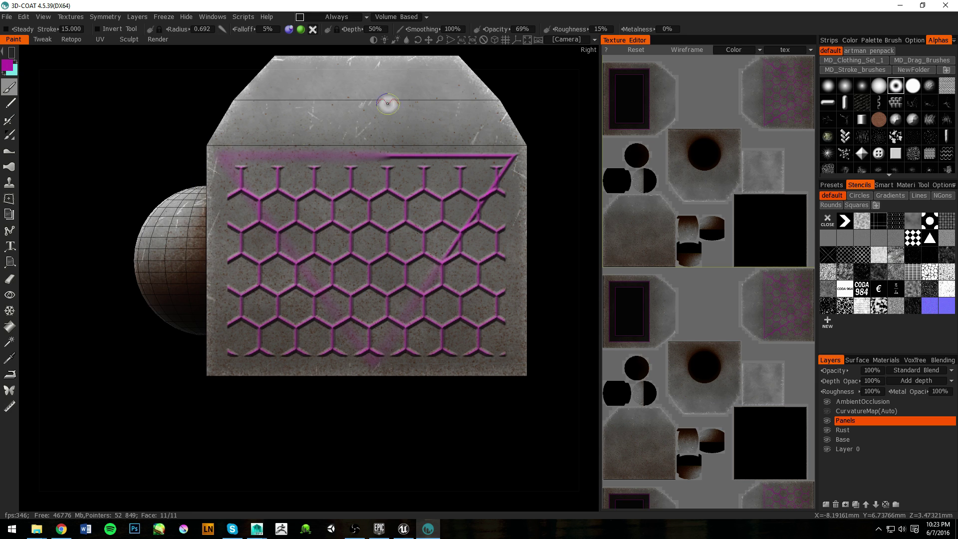
drag(643, 29, 783, 34)
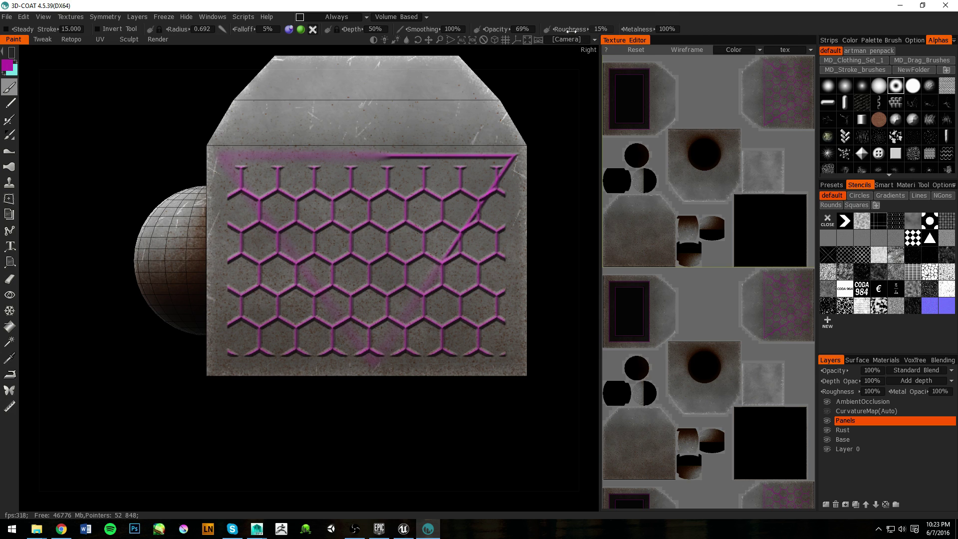
click(891, 39)
click(863, 42)
mouse_move(890, 100)
mouse_down()
mouse_move(893, 114)
mouse_move(881, 103)
mouse_move(887, 115)
mouse_move(836, 119)
mouse_up()
click(903, 139)
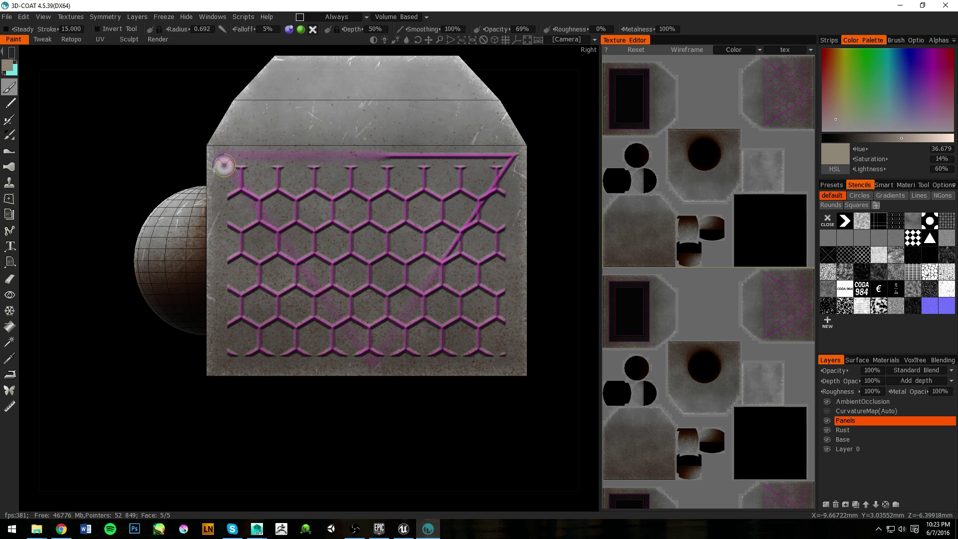
mouse_move(228, 164)
mouse_down()
mouse_move(274, 208)
mouse_move(465, 316)
mouse_move(506, 357)
mouse_up()
Create a layer named Emission above Panels and set its blend mode to Use as Emissive.
mouse_move(420, 310)
alt+mouse_down()
mouse_move(393, 266)
mouse_move(439, 240)
mouse_move(464, 267)
mouse_move(431, 283)
mouse_move(385, 277)
mouse_move(407, 287)
mouse_move(389, 280)
mouse_move(413, 280)
mouse_move(379, 312)
mouse_move(397, 301)
mouse_move(428, 311)
mouse_move(399, 309)
mouse_move(422, 285)
mouse_move(419, 305)
alt+mouse_up()
alt+right_drag(160, 243, 285, 331)
alt+middle_drag(229, 330, 288, 319)
alt+right_drag(503, 319, 293, 259)
alt+drag(269, 260, 415, 235)
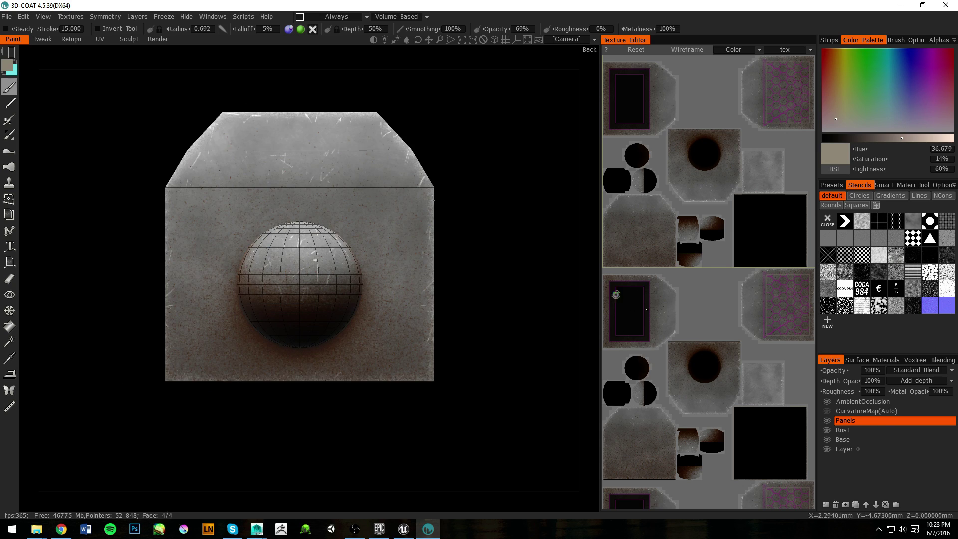
click(826, 505)
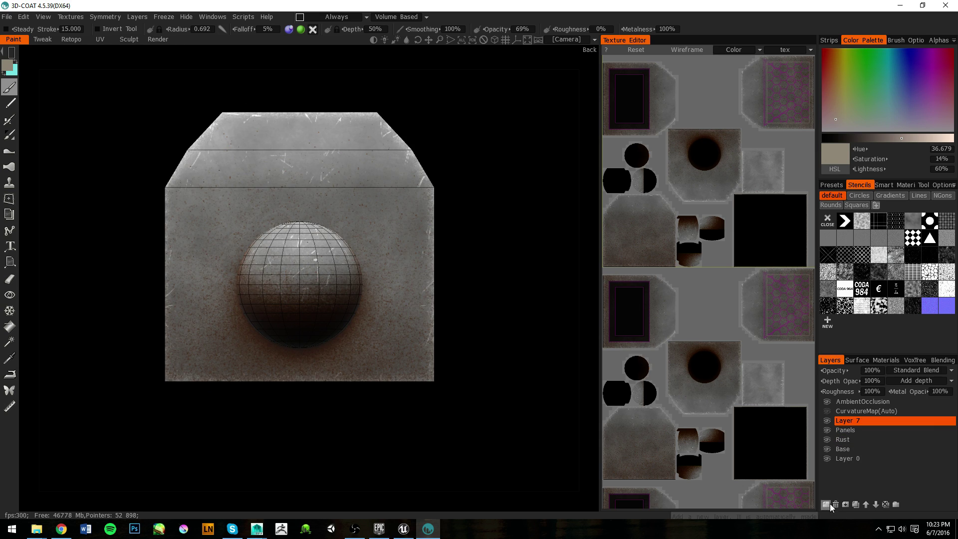
double_click(852, 423)
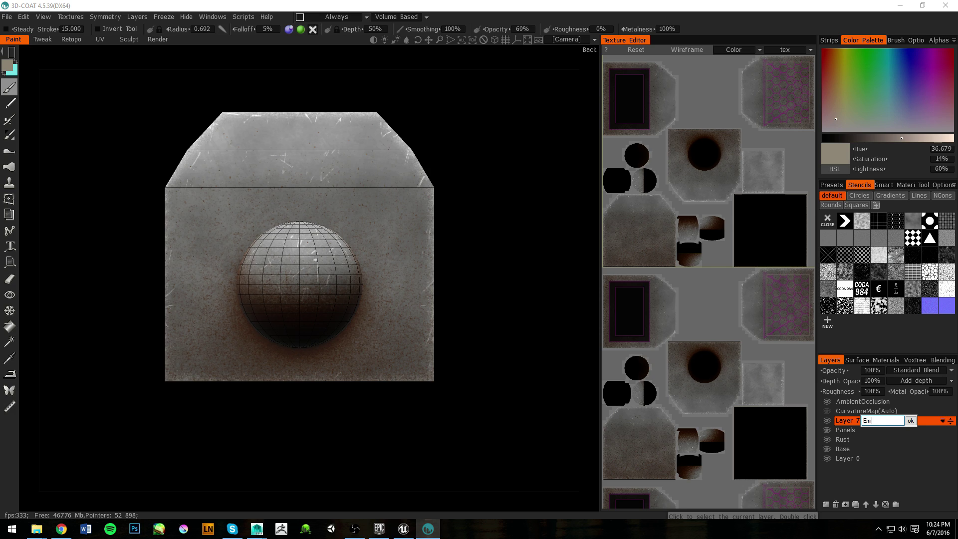
key(Return)
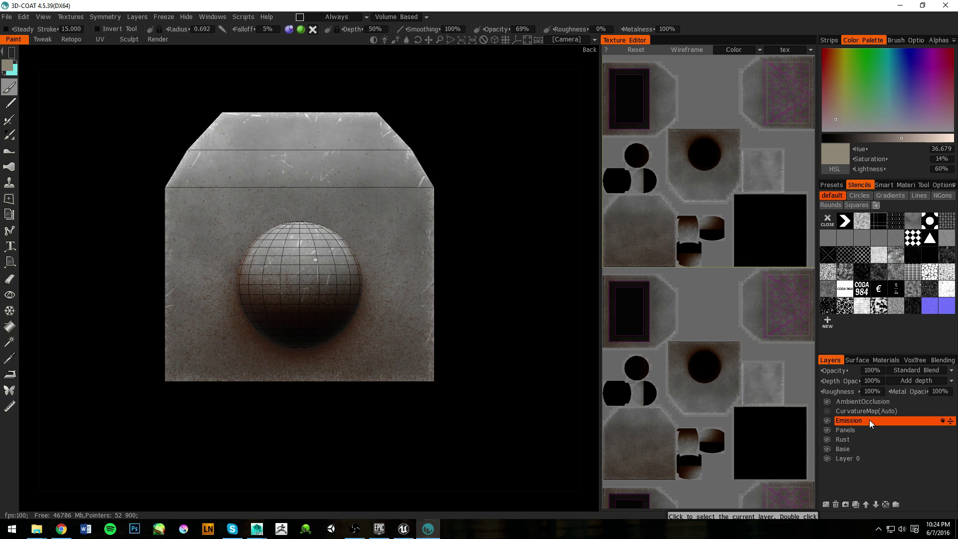
click(933, 373)
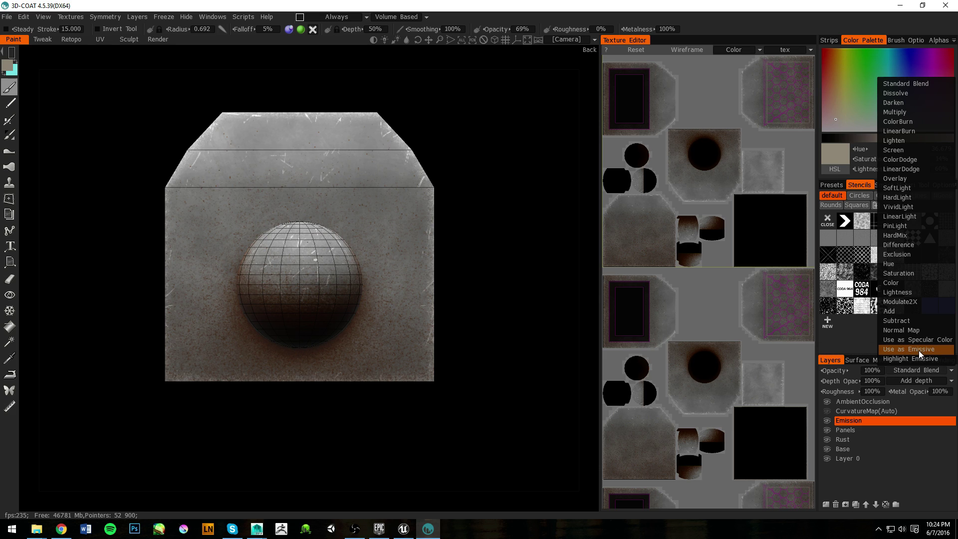
click(934, 349)
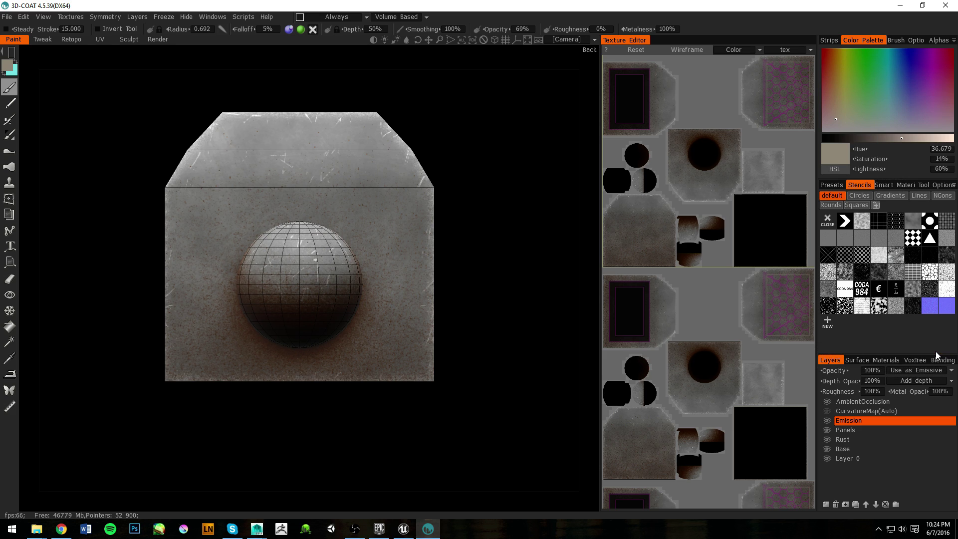
Set the paint colour to a bright cyan with hue about 182, saturation 73% and lightness 94%.
click(897, 90)
mouse_move(901, 88)
mouse_down()
mouse_move(919, 65)
mouse_move(888, 70)
mouse_up()
drag(912, 137, 949, 146)
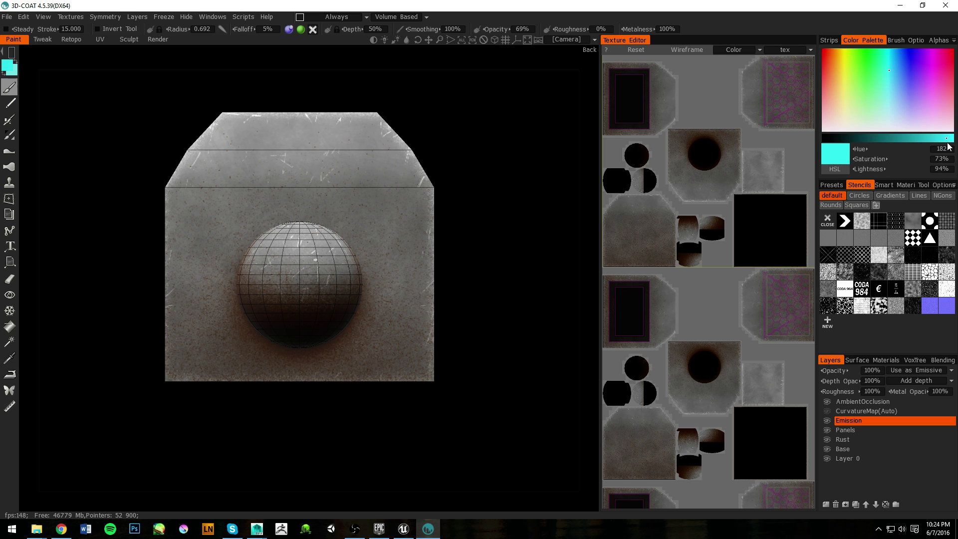
Paint a cyan ring around the sphere's edge on the Emission layer using the circle stroke mode.
mouse_move(309, 311)
middle_down()
mouse_move(339, 308)
mouse_move(310, 302)
middle_up()
key(space)
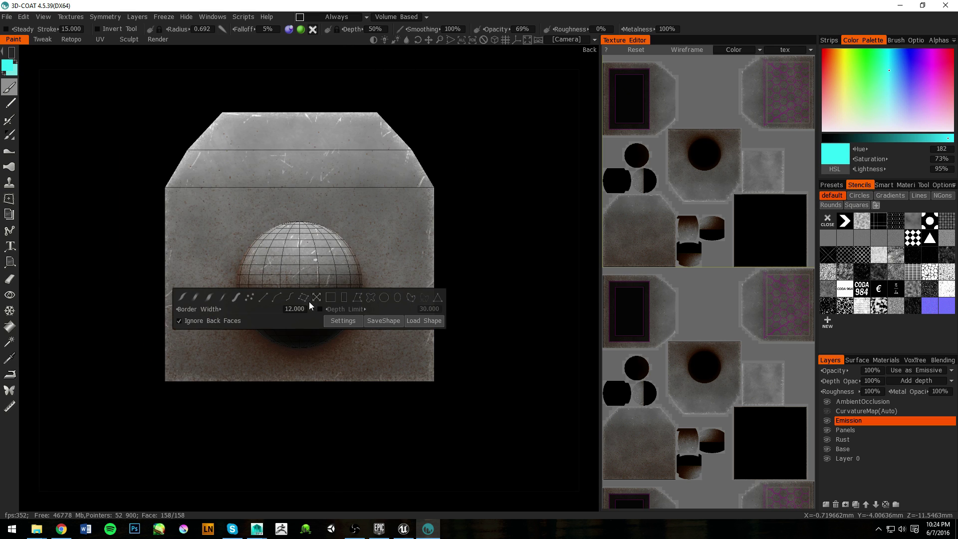
click(383, 297)
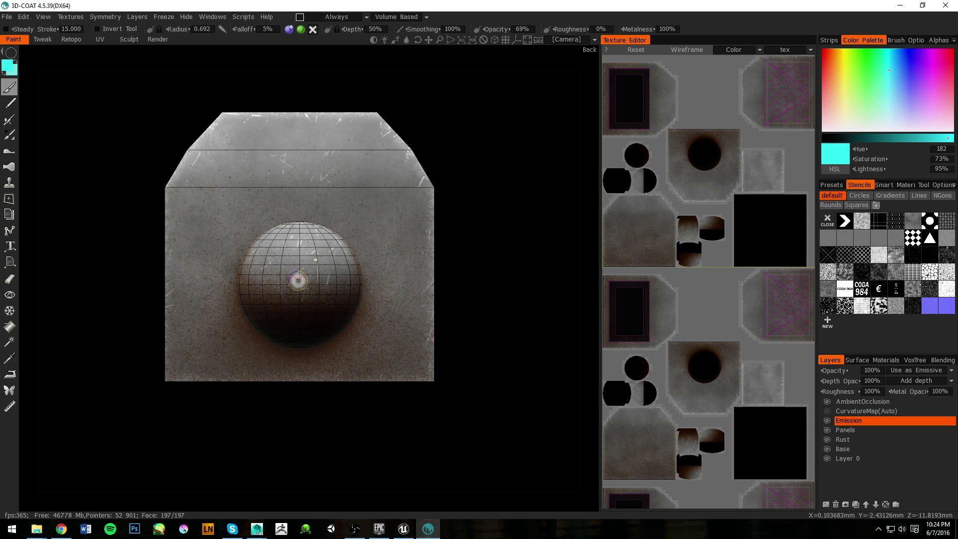
drag(332, 289, 366, 294)
mouse_move(448, 269)
mouse_down()
mouse_move(466, 250)
mouse_move(364, 234)
mouse_move(406, 179)
mouse_move(552, 283)
mouse_move(545, 288)
mouse_up()
drag(418, 384, 324, 251)
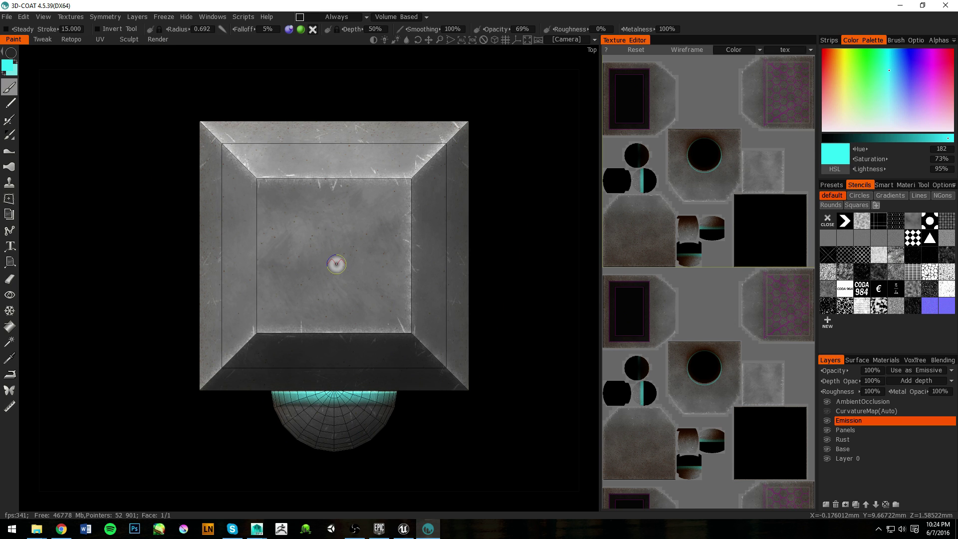
Add a cyan emissive ring on the cube's top face and several overlapping cyan circles across its side faces.
mouse_move(389, 273)
mouse_down()
mouse_move(355, 161)
mouse_move(441, 347)
mouse_move(338, 281)
mouse_up()
drag(388, 326, 415, 302)
drag(332, 304, 331, 304)
drag(383, 418, 307, 347)
mouse_move(229, 318)
mouse_down()
mouse_move(310, 389)
mouse_move(275, 360)
mouse_up()
mouse_move(521, 300)
alt+mouse_down()
mouse_move(387, 314)
mouse_move(233, 278)
mouse_move(319, 169)
mouse_move(282, 456)
mouse_move(379, 242)
mouse_move(374, 312)
mouse_move(391, 171)
mouse_move(400, 278)
mouse_move(422, 227)
mouse_move(381, 271)
alt+mouse_up()
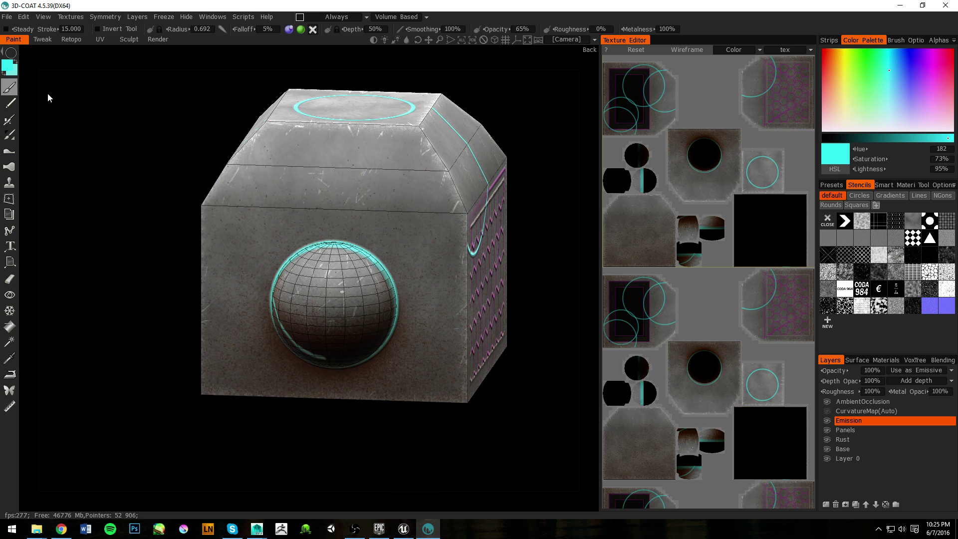
alt+drag(352, 239, 370, 234)
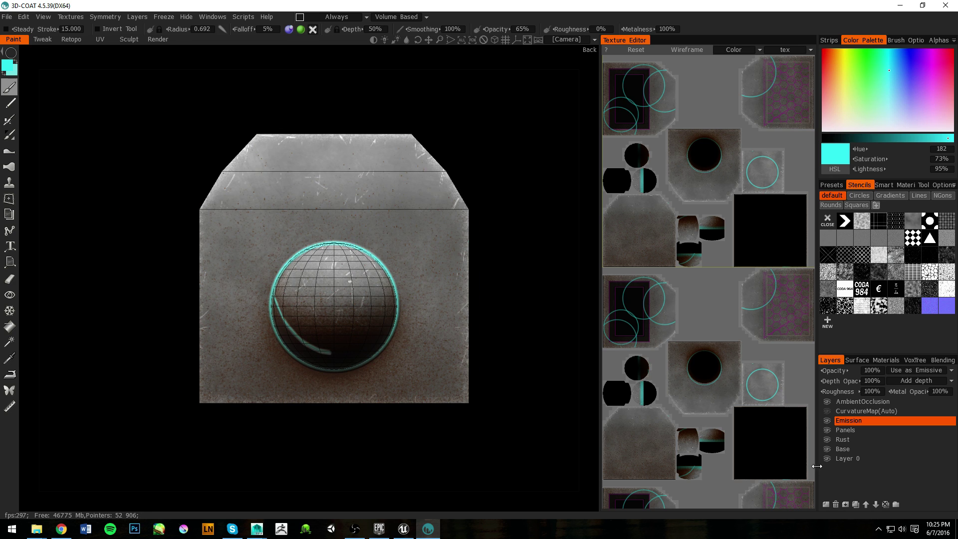
On the Panels layer, fill the lower bevel face above the sphere with off-white (saturation 5%, lightness 95%) at 100% opacity using polygon fill.
click(848, 433)
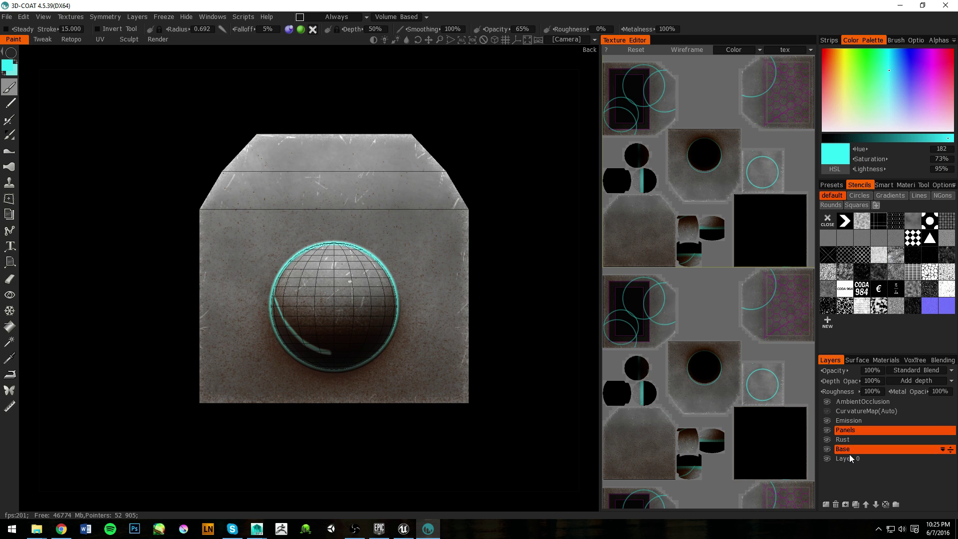
alt+drag(385, 188, 464, 192)
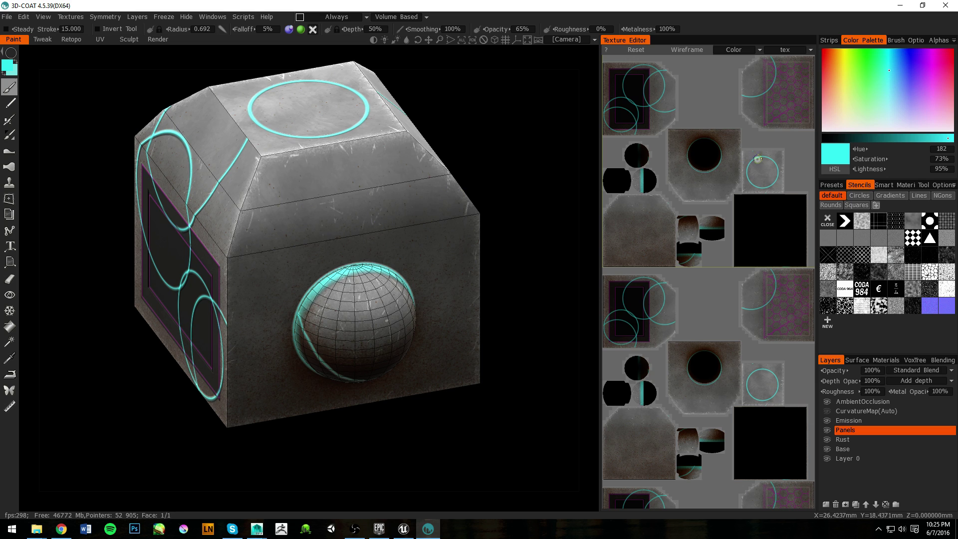
click(850, 127)
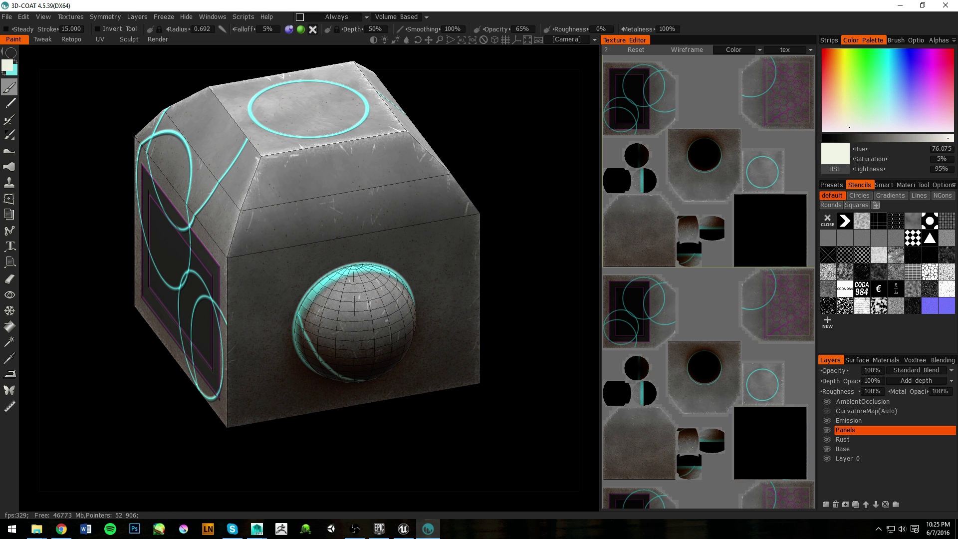
key(e)
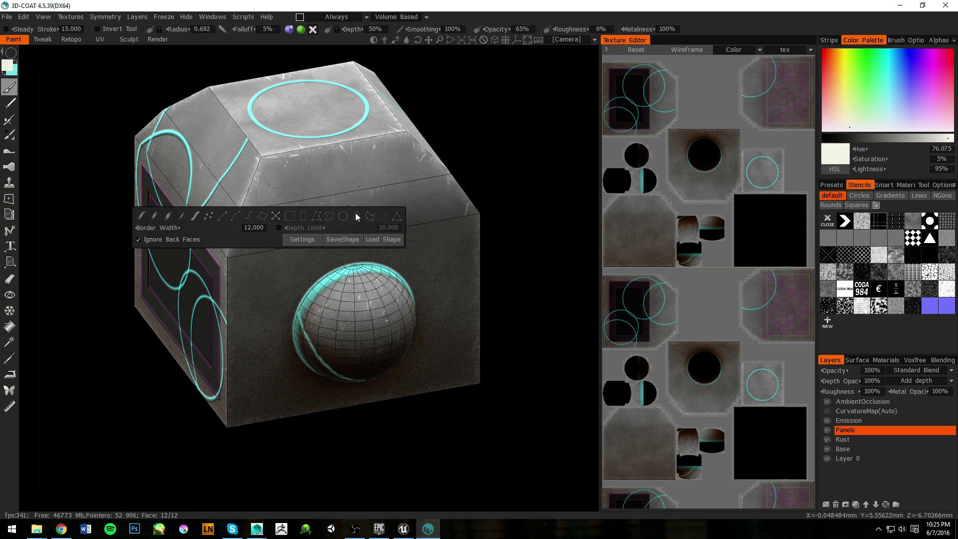
click(396, 220)
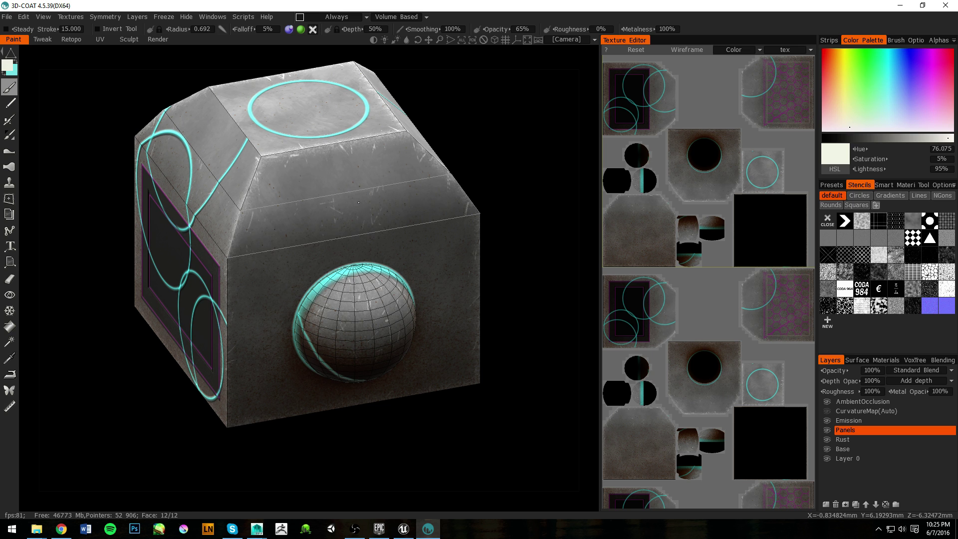
click(359, 202)
alt+drag(392, 190, 373, 169)
click(385, 205)
click(327, 29)
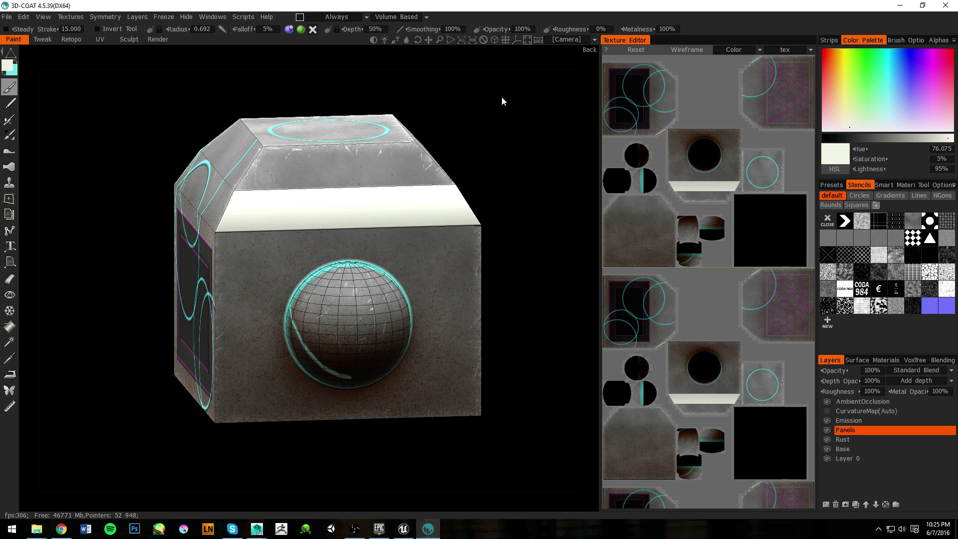
Narrow the Texture Editor to give the 3D viewport more room.
alt+drag(515, 128, 519, 181)
alt+right_drag(519, 182, 460, 225)
drag(600, 241, 656, 245)
alt+drag(541, 230, 511, 235)
alt+middle_drag(511, 235, 406, 223)
alt+drag(406, 223, 445, 246)
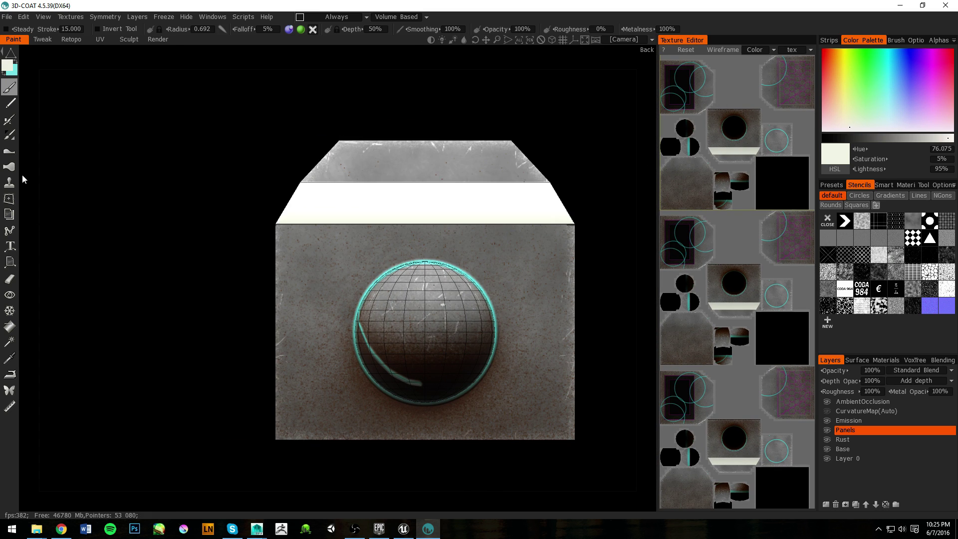
Paint raised speckles beside the sphere freehand with the scattered-dots alpha at radius 2.949 and depth 39%.
click(6, 121)
mouse_move(237, 197)
alt+mouse_down()
mouse_move(306, 215)
mouse_move(344, 243)
mouse_move(325, 235)
alt+mouse_up()
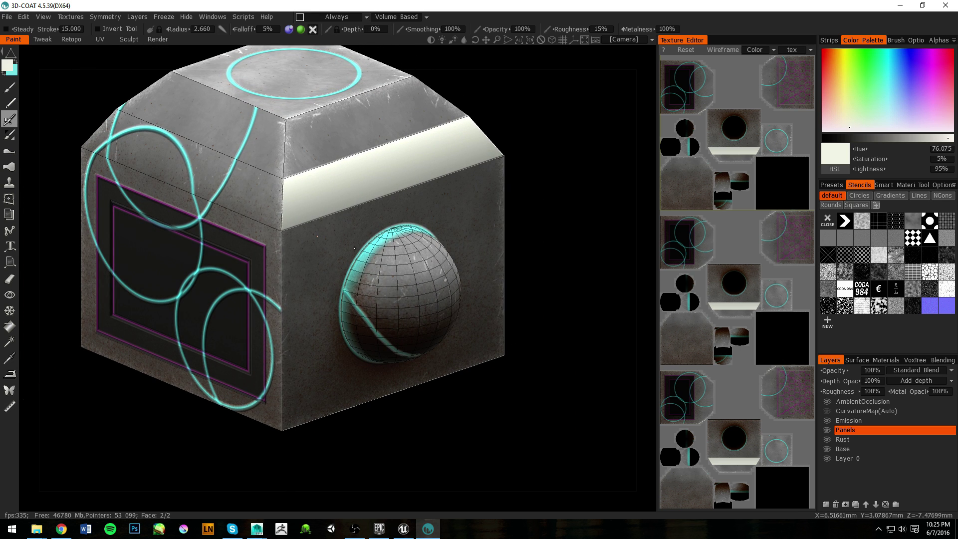
key(e)
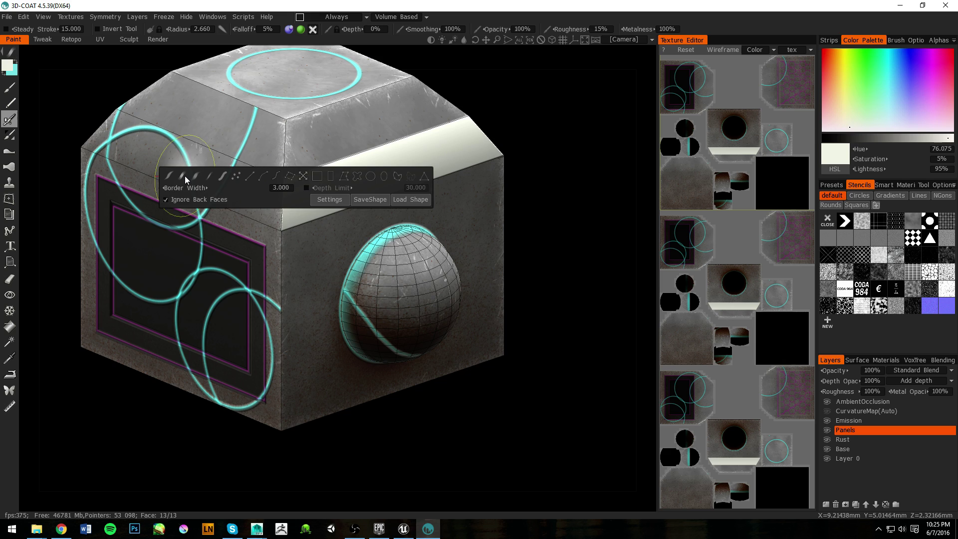
click(936, 41)
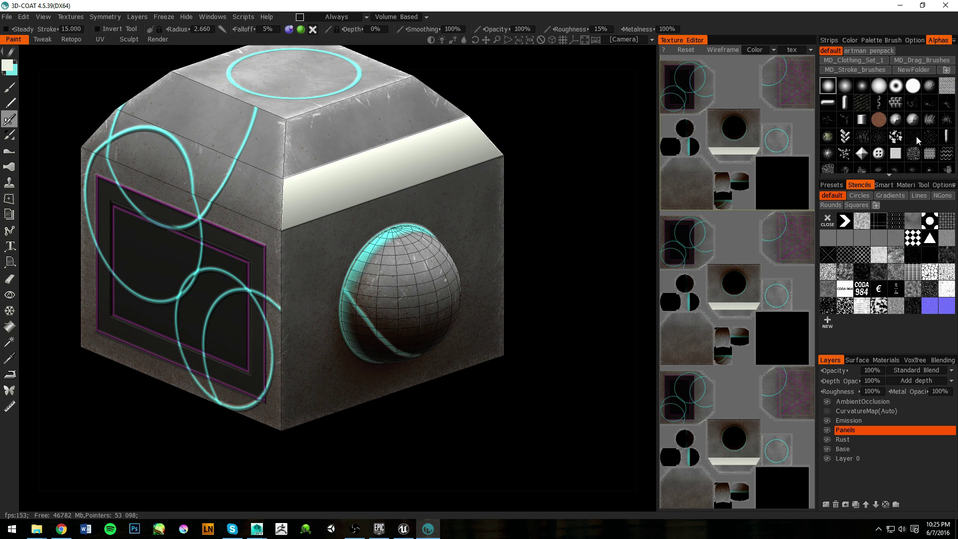
mouse_move(934, 141)
drag(515, 225, 434, 203)
right_drag(432, 201, 437, 203)
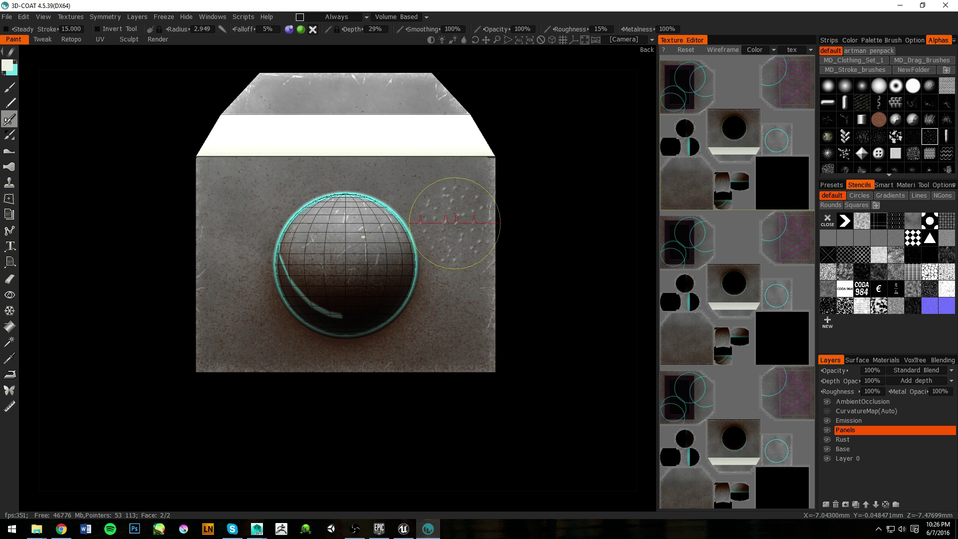
right_drag(455, 205, 454, 205)
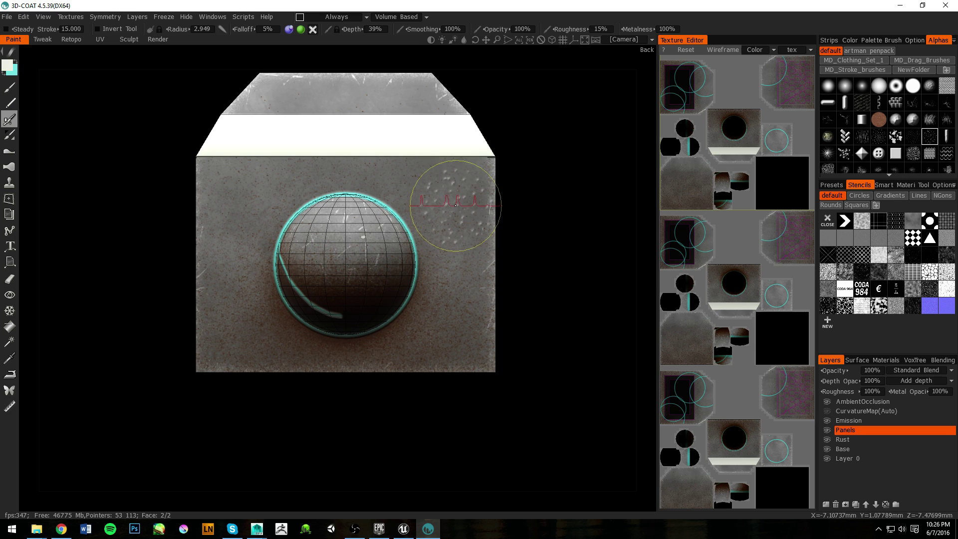
mouse_move(449, 198)
mouse_down()
mouse_move(456, 261)
mouse_move(391, 252)
mouse_move(482, 212)
mouse_move(504, 226)
mouse_move(460, 270)
mouse_up()
Disable the brush's colour and spread the speckled bumps over the sphere, its surrounding face and the bevels above.
mouse_move(301, 32)
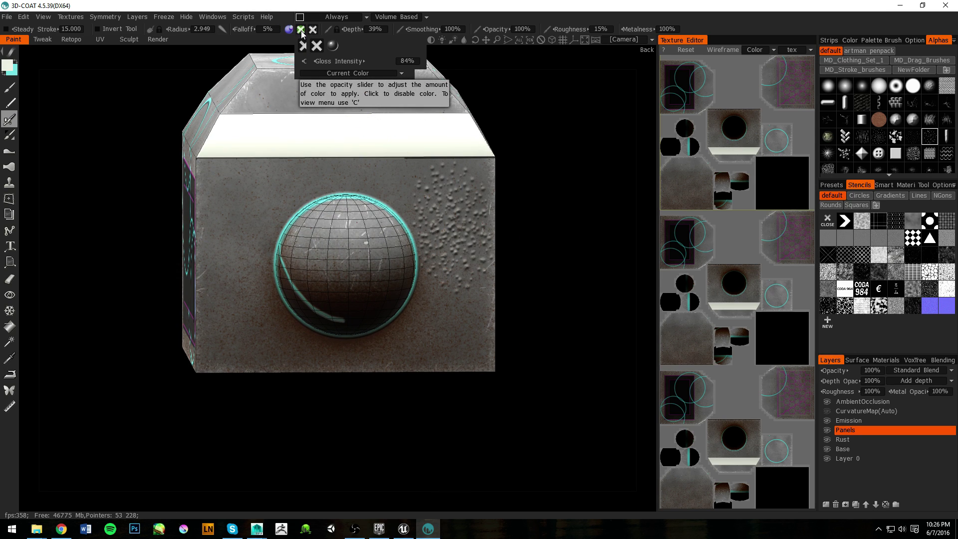
click(302, 31)
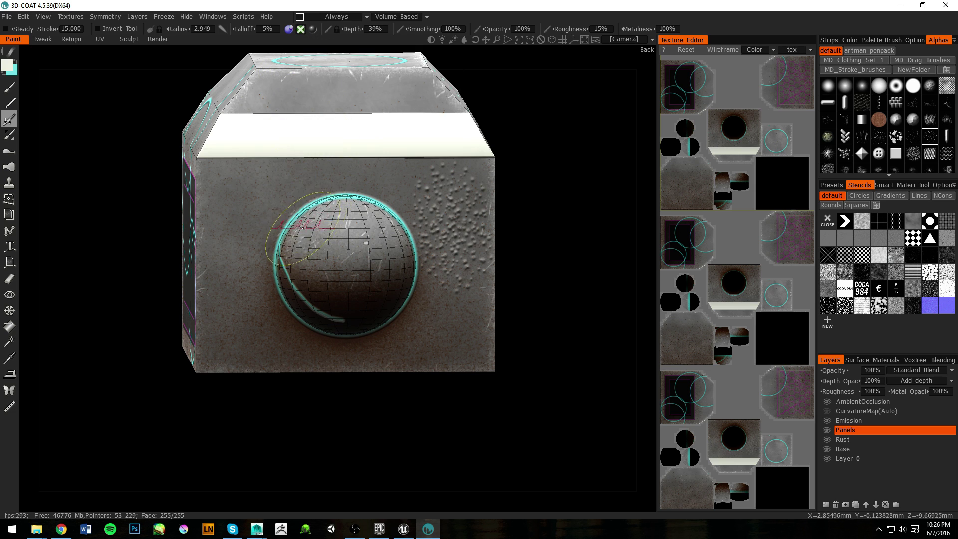
mouse_move(244, 220)
mouse_down()
mouse_move(284, 180)
mouse_move(414, 184)
mouse_move(330, 149)
mouse_move(361, 248)
mouse_move(292, 262)
mouse_move(299, 256)
mouse_up()
mouse_move(300, 255)
alt+mouse_down()
mouse_move(296, 240)
mouse_move(279, 237)
mouse_move(289, 252)
alt+mouse_up()
mouse_move(417, 272)
mouse_down()
mouse_move(461, 299)
mouse_move(448, 171)
mouse_up()
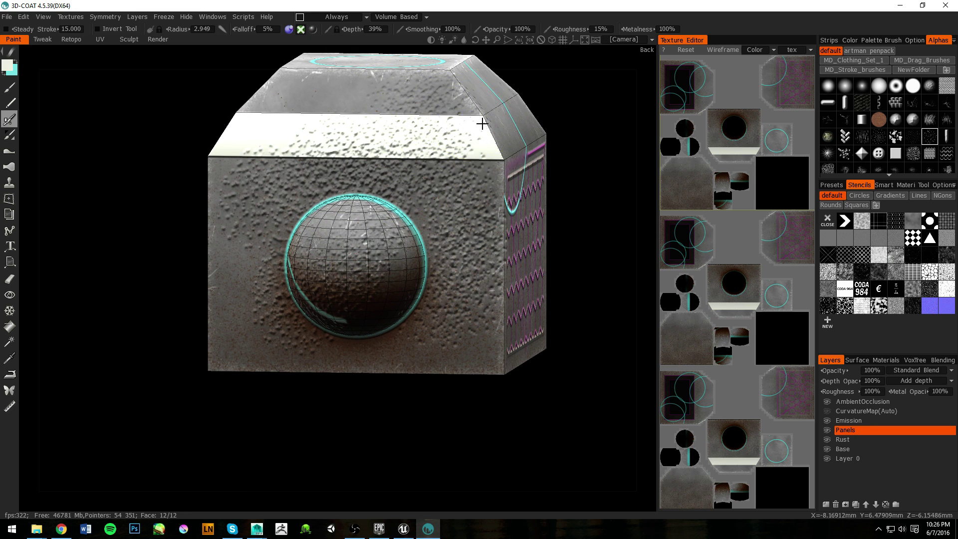
Extend the speckled bumps onto the hexagon-patterned side and the remaining areas around the sphere.
alt+drag(484, 123, 407, 100)
mouse_move(538, 227)
mouse_down()
mouse_move(528, 206)
mouse_move(543, 142)
mouse_move(499, 223)
mouse_move(483, 318)
mouse_move(522, 325)
mouse_up()
mouse_move(540, 278)
alt+mouse_down()
mouse_move(504, 266)
mouse_move(570, 286)
mouse_move(657, 264)
alt+mouse_up()
drag(288, 298, 301, 232)
mouse_move(326, 278)
alt+mouse_down()
mouse_move(366, 262)
mouse_move(350, 266)
alt+mouse_up()
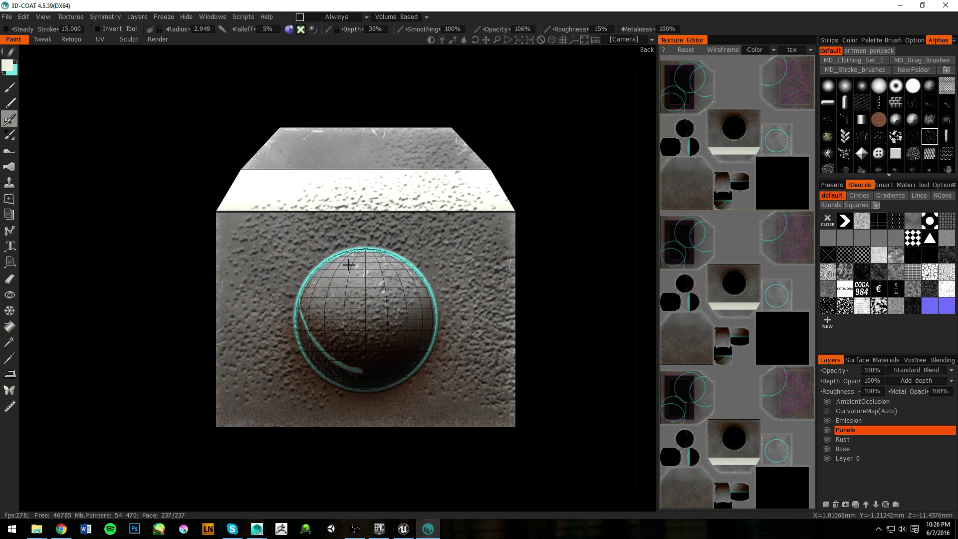
Apply the text LOL in Times New Roman across the cyan ring on the top face with Paint & Extrude.
alt+drag(438, 189, 394, 262)
alt+middle_drag(439, 130, 393, 265)
alt+drag(393, 266, 437, 335)
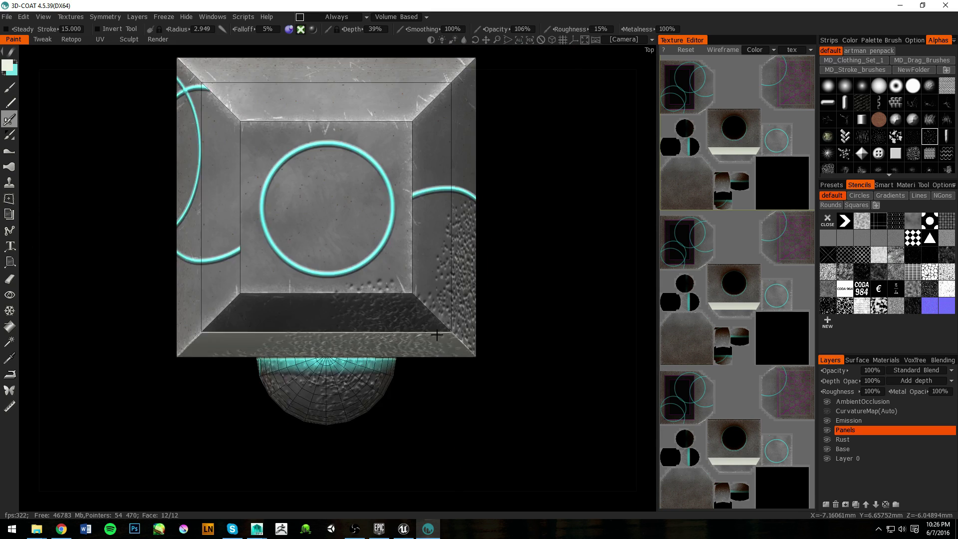
click(12, 246)
click(247, 209)
click(404, 209)
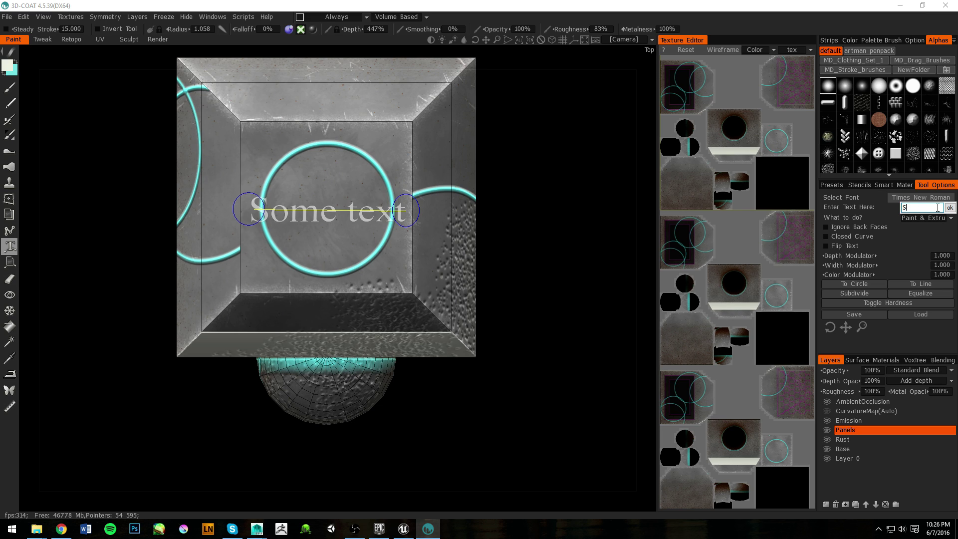
key(Return)
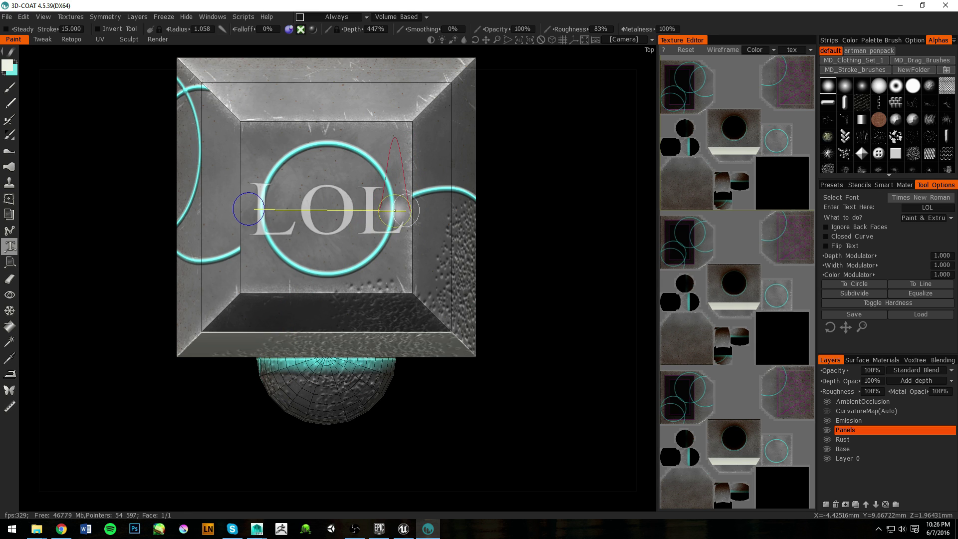
drag(401, 210, 383, 225)
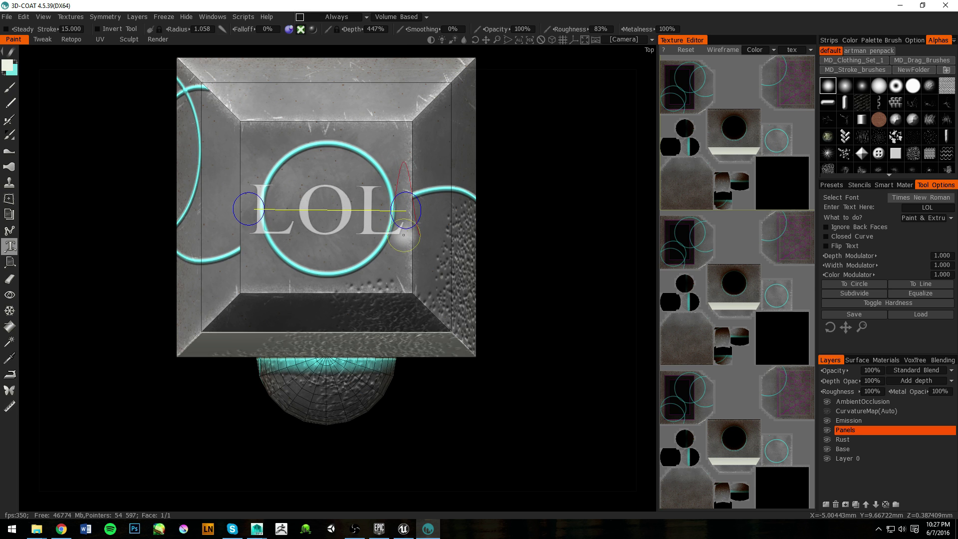
drag(492, 268, 104, 105)
click(9, 87)
mouse_move(429, 202)
mouse_down()
mouse_move(344, 246)
mouse_move(335, 265)
mouse_move(433, 191)
mouse_move(406, 209)
mouse_move(343, 210)
mouse_move(353, 272)
mouse_up()
drag(409, 177, 499, 122)
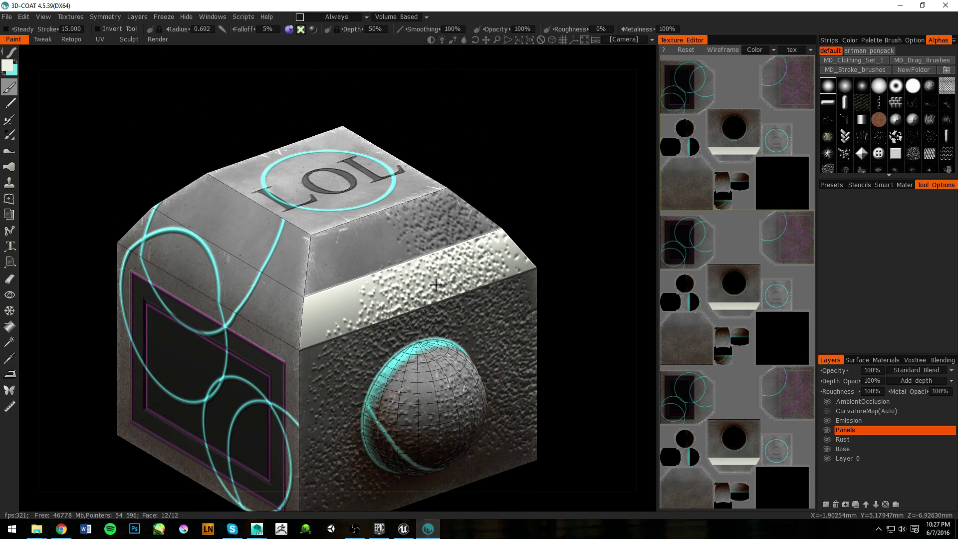
alt+middle_drag(483, 295, 464, 248)
alt+drag(465, 248, 436, 269)
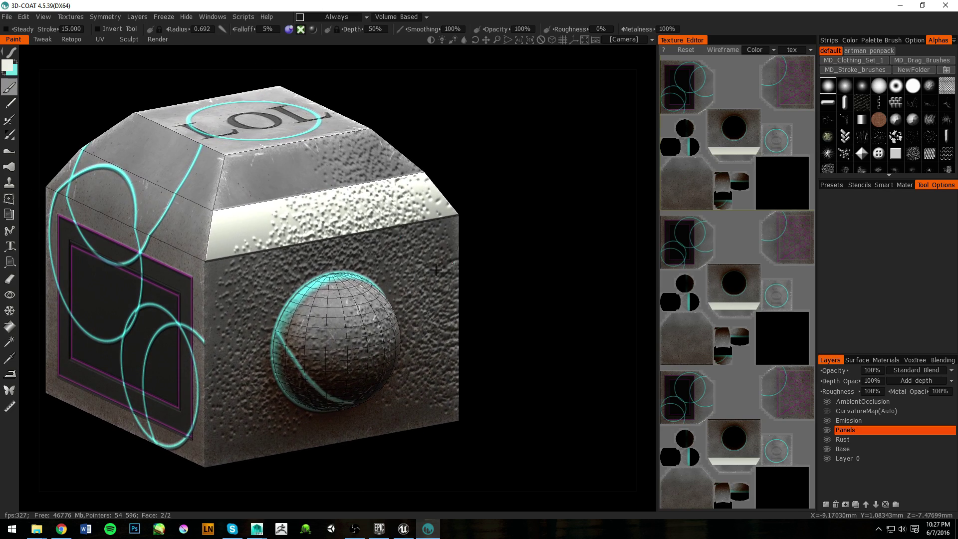
Freeze the upper bevel face between the LOL lettering and the off-white band using the Freeze tool in polygon fill mode.
click(13, 316)
alt+drag(249, 235, 163, 248)
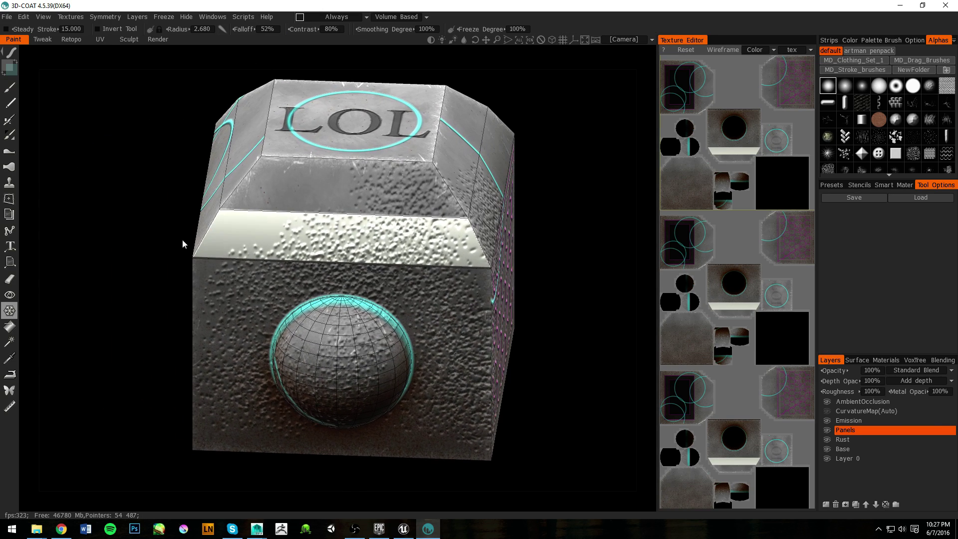
key(space)
key(space)
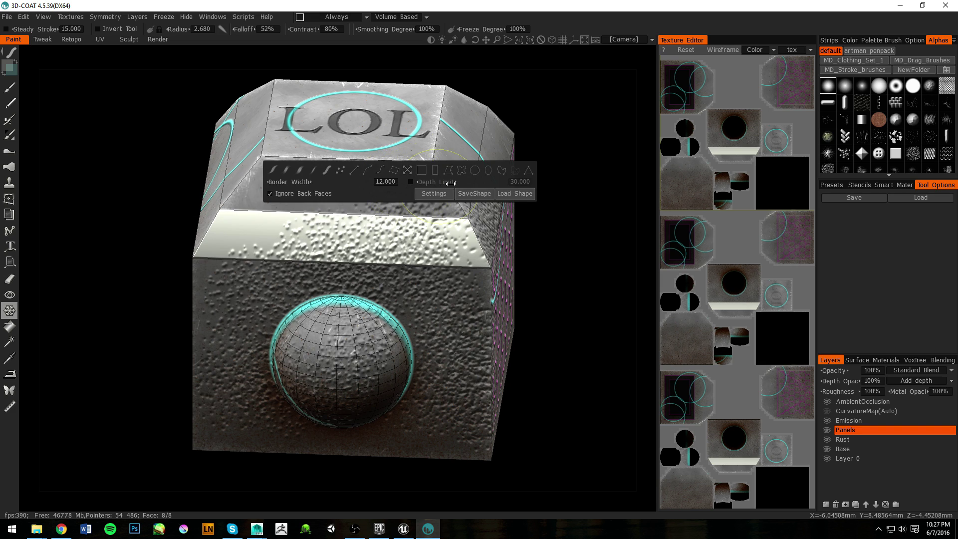
click(527, 171)
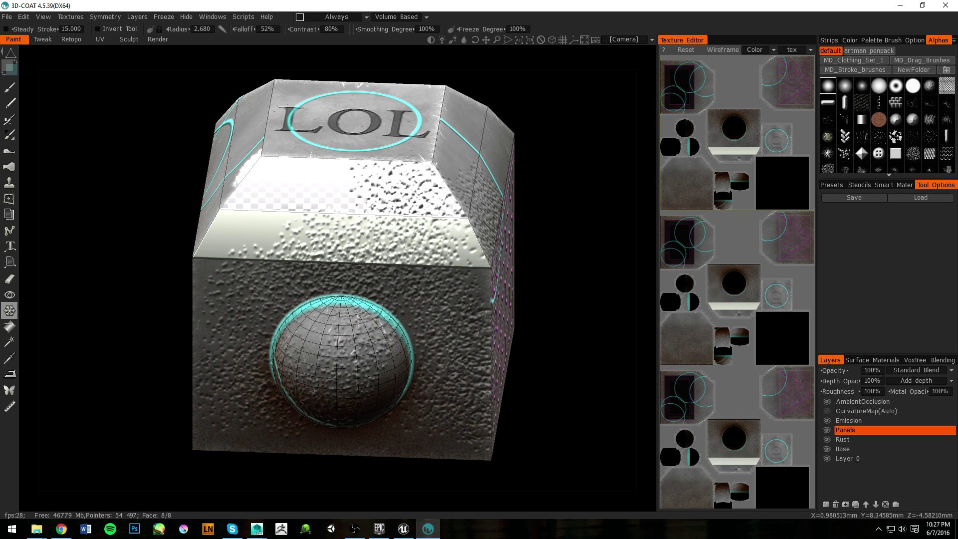
alt+drag(391, 209, 426, 224)
key(ctrl+z)
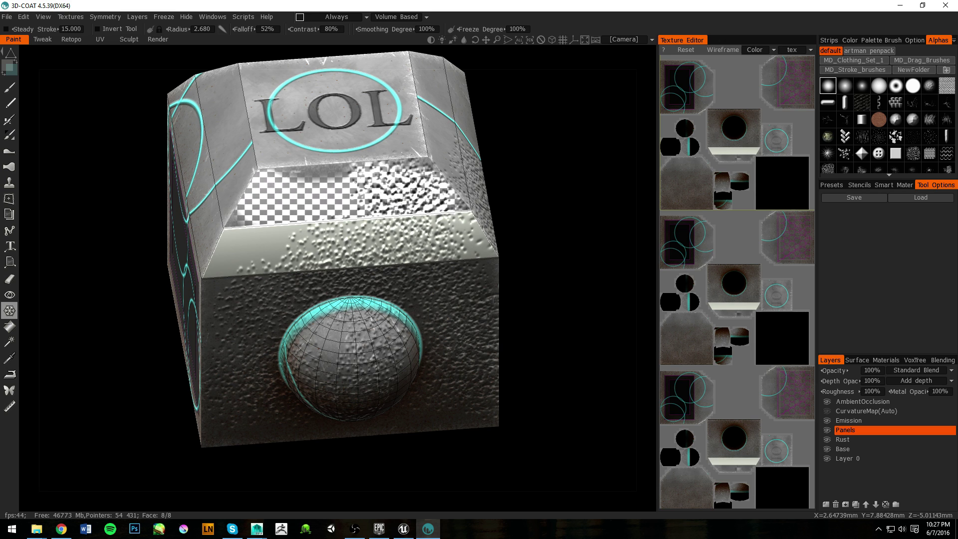
drag(247, 206, 183, 132)
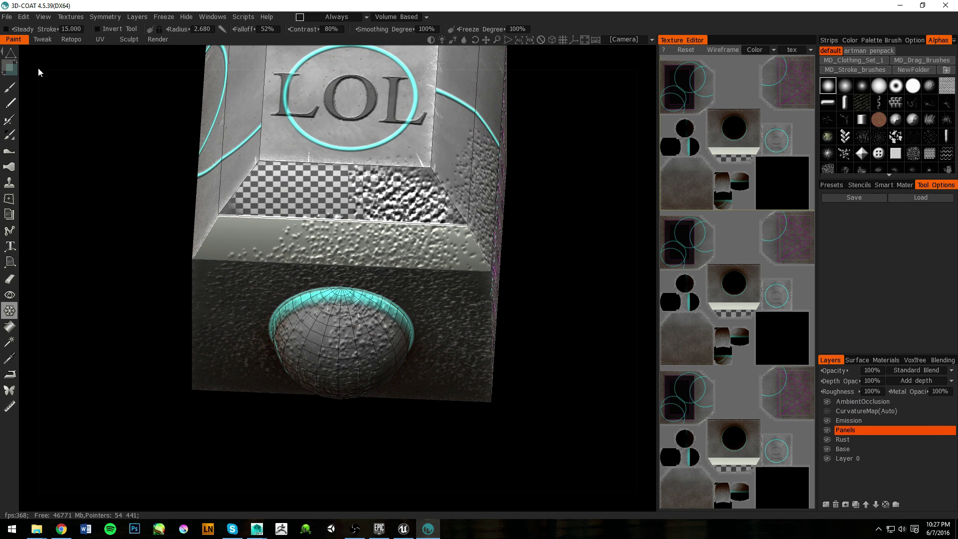
Paint with the brush along the frozen area's edge below the LOL lettering, and unfreeze everything.
click(10, 87)
key(e)
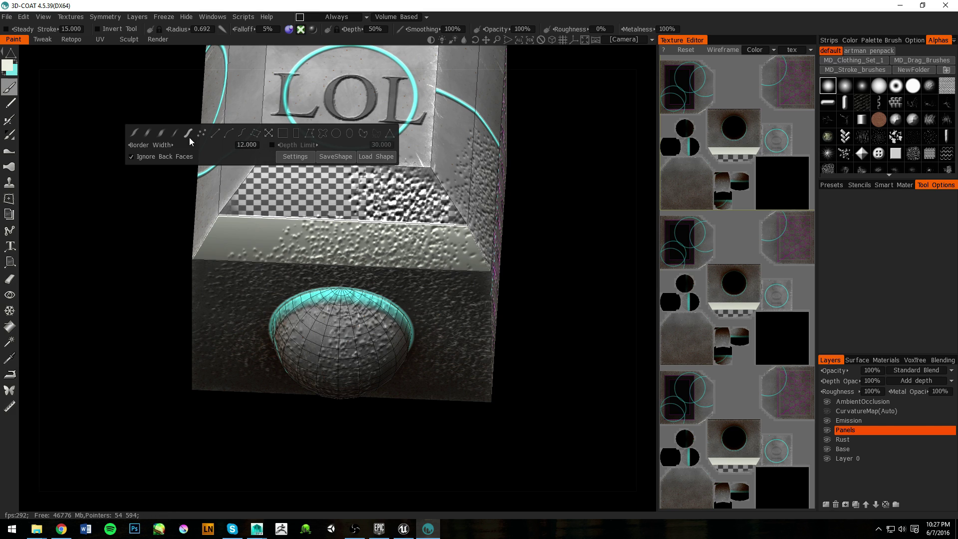
click(146, 134)
mouse_move(280, 160)
mouse_down()
mouse_move(318, 156)
mouse_move(297, 148)
mouse_move(349, 102)
mouse_move(370, 156)
mouse_move(386, 165)
mouse_move(369, 124)
mouse_move(419, 129)
mouse_up()
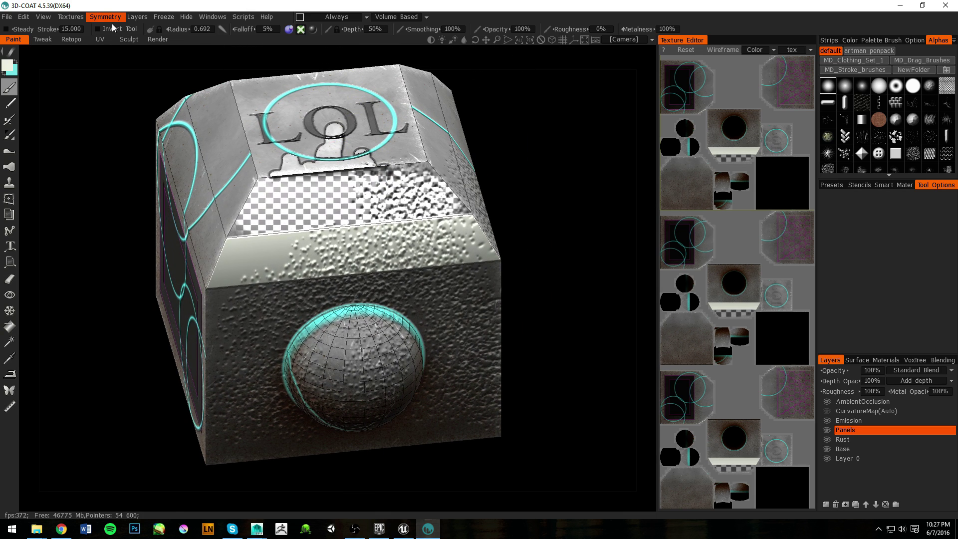
click(165, 17)
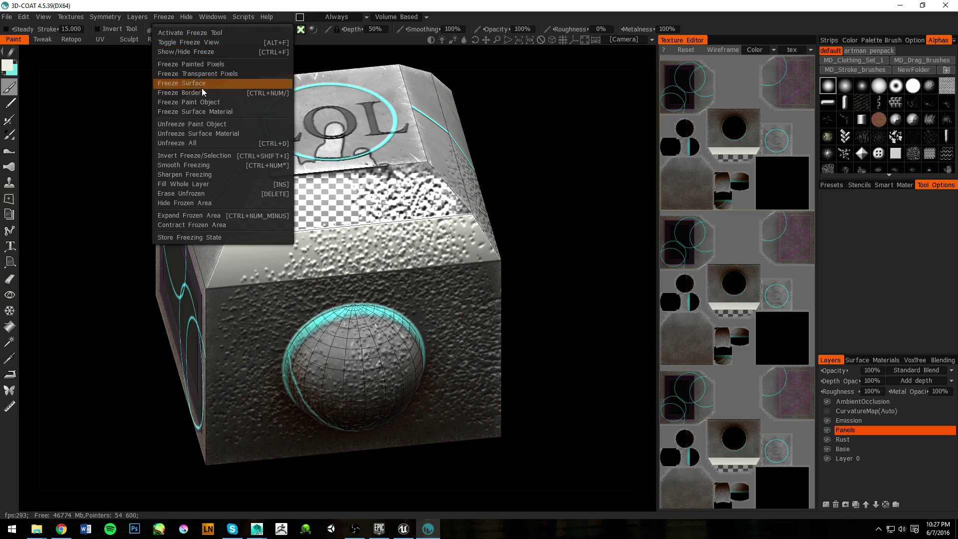
click(199, 146)
Flatten the bumpy surface around the sphere and on the light bevel above it, using the Make Planar mode.
alt+drag(363, 218, 20, 231)
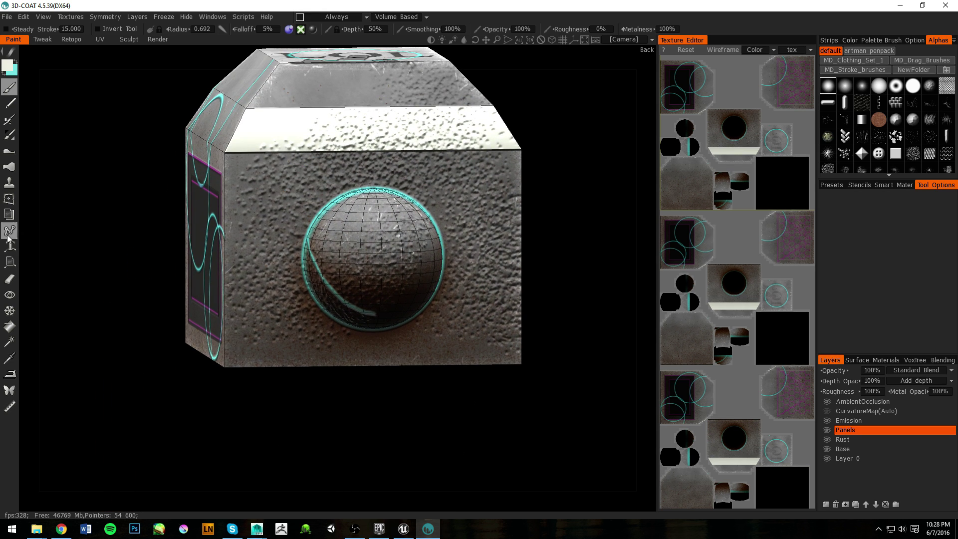
click(10, 374)
drag(274, 220, 272, 210)
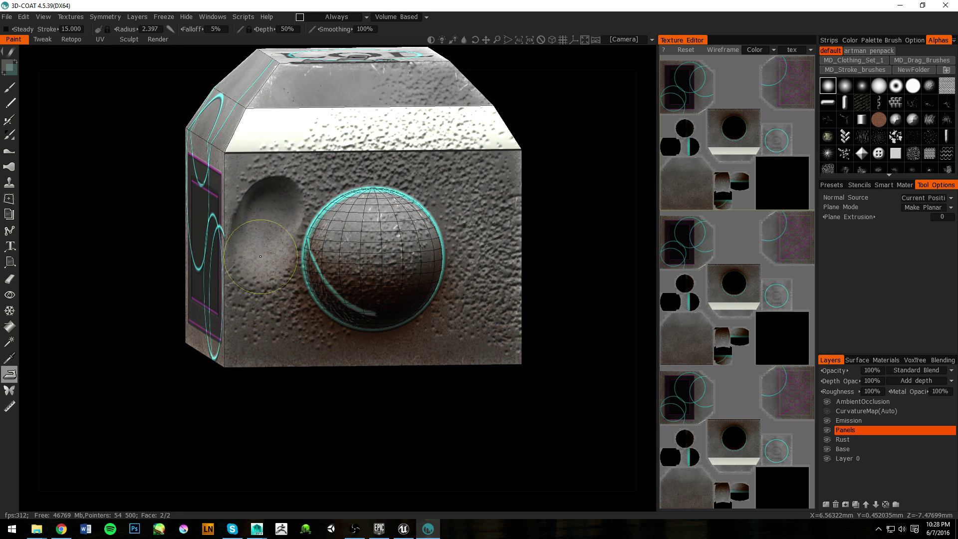
alt+drag(290, 158, 244, 187)
mouse_move(377, 153)
mouse_down()
mouse_move(444, 190)
mouse_move(454, 235)
mouse_move(433, 150)
mouse_move(474, 224)
mouse_move(477, 190)
mouse_move(449, 145)
mouse_move(416, 159)
mouse_move(523, 229)
mouse_move(597, 218)
mouse_move(493, 191)
mouse_move(499, 197)
mouse_move(412, 199)
mouse_move(349, 253)
mouse_move(370, 294)
mouse_move(413, 215)
mouse_move(442, 274)
mouse_move(426, 249)
mouse_up()
Switch to the Render workspace and enable Realtime Render to examine the model's lighting.
alt+drag(326, 213, 440, 242)
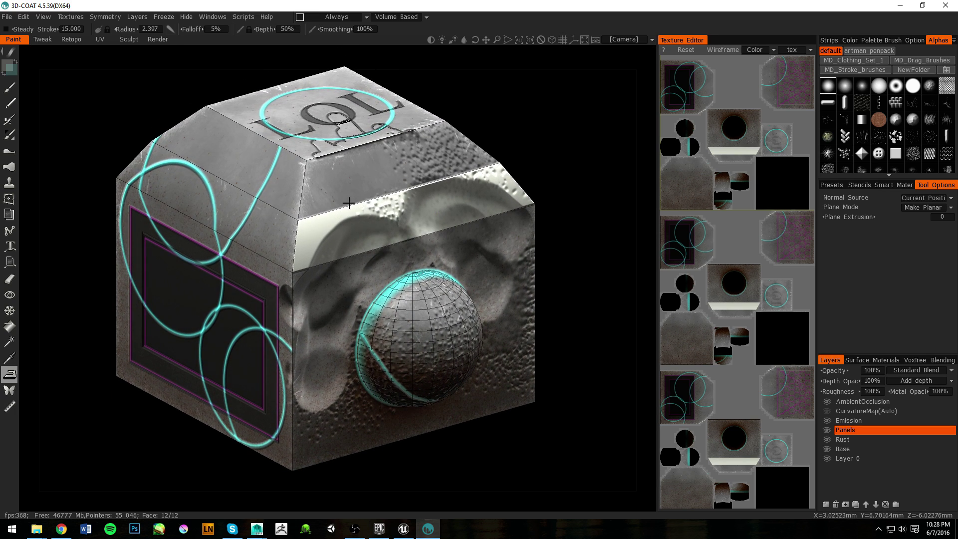
click(166, 39)
alt+drag(701, 185, 678, 194)
middle_drag(676, 188, 642, 209)
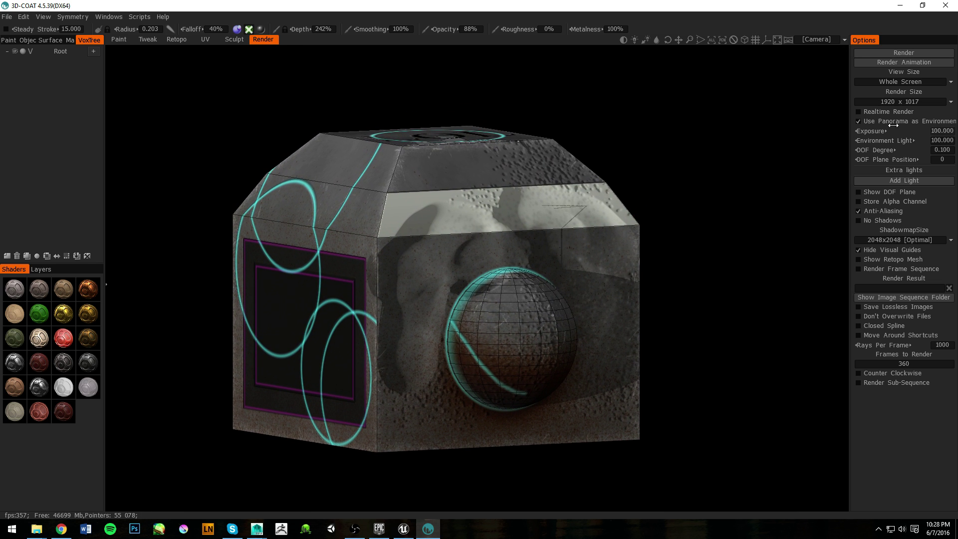
click(858, 112)
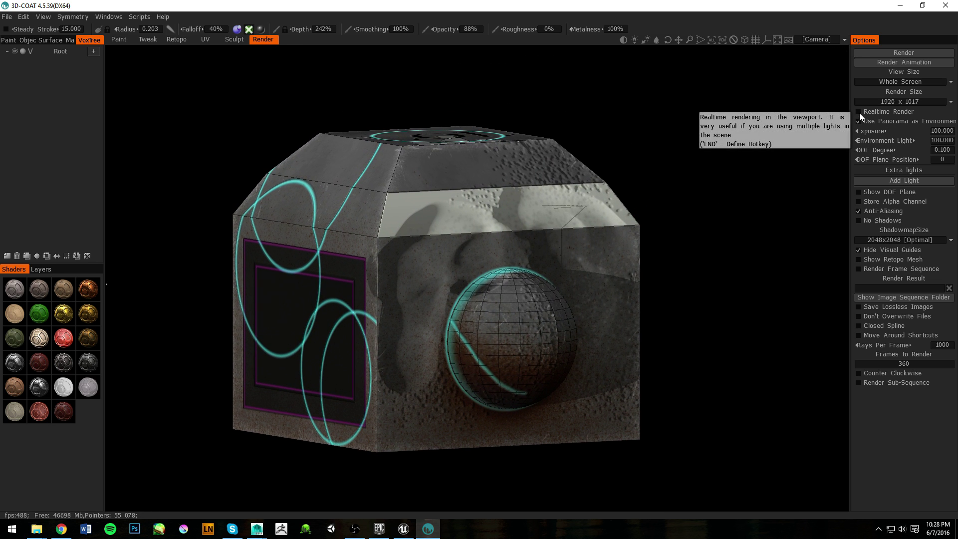
alt+drag(593, 158, 594, 200)
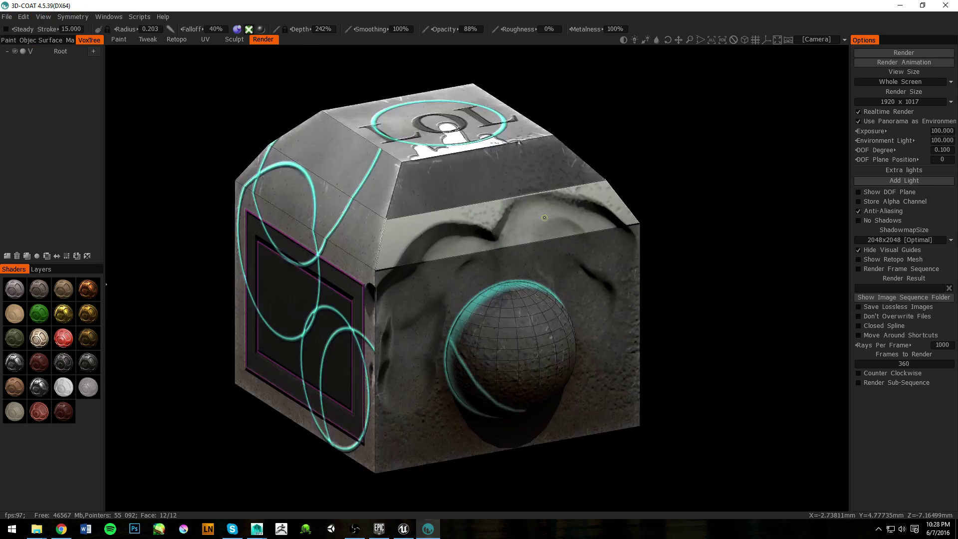
Capture a rectangular snip of the rendered model with Snipping Tool and close it without saving.
alt+drag(595, 219, 600, 185)
key(super)
text(snippi)
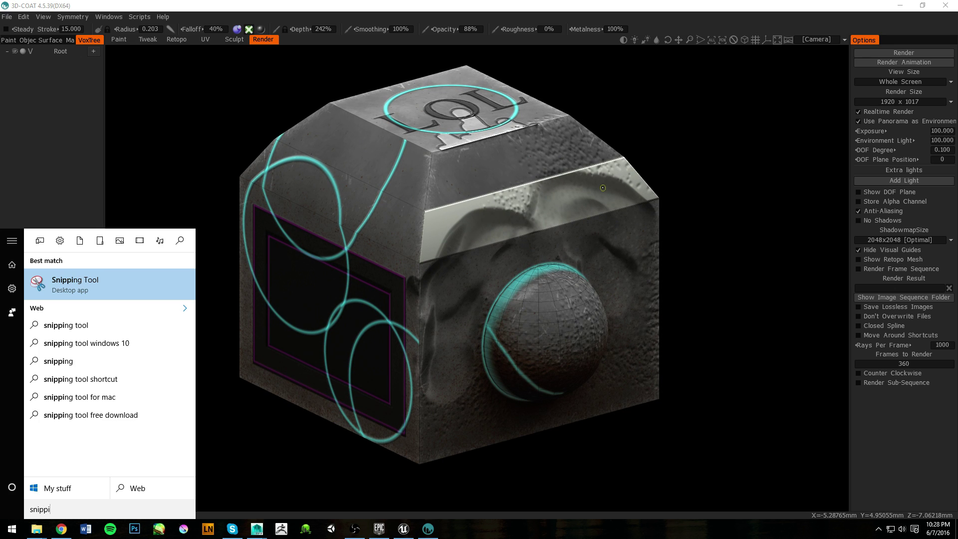
key(Return)
click(601, 158)
drag(221, 75, 733, 447)
right_click(333, 295)
click(388, 314)
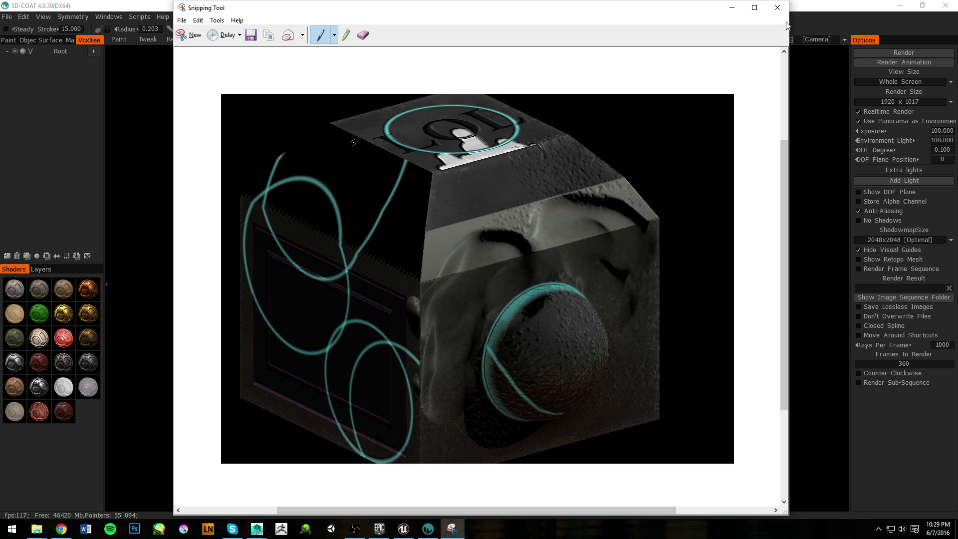
click(777, 7)
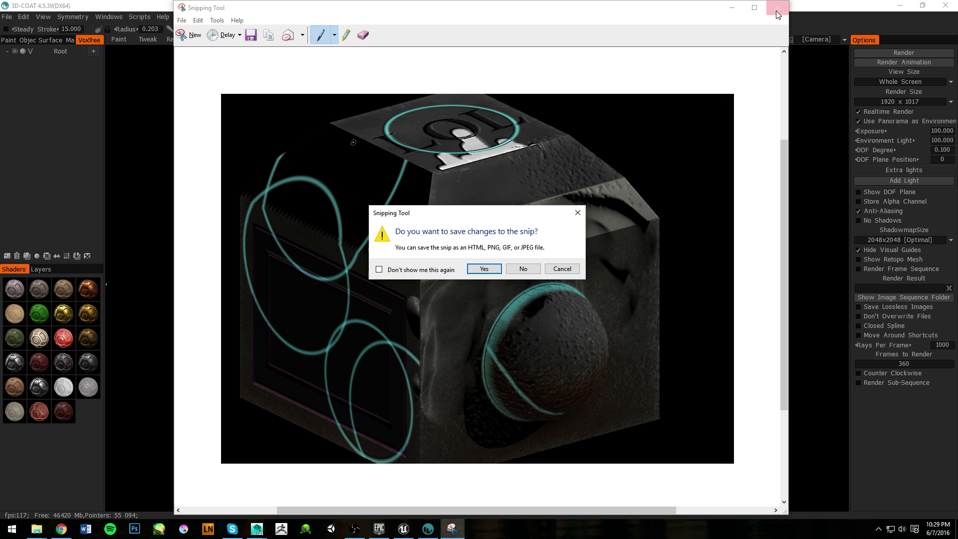
click(523, 269)
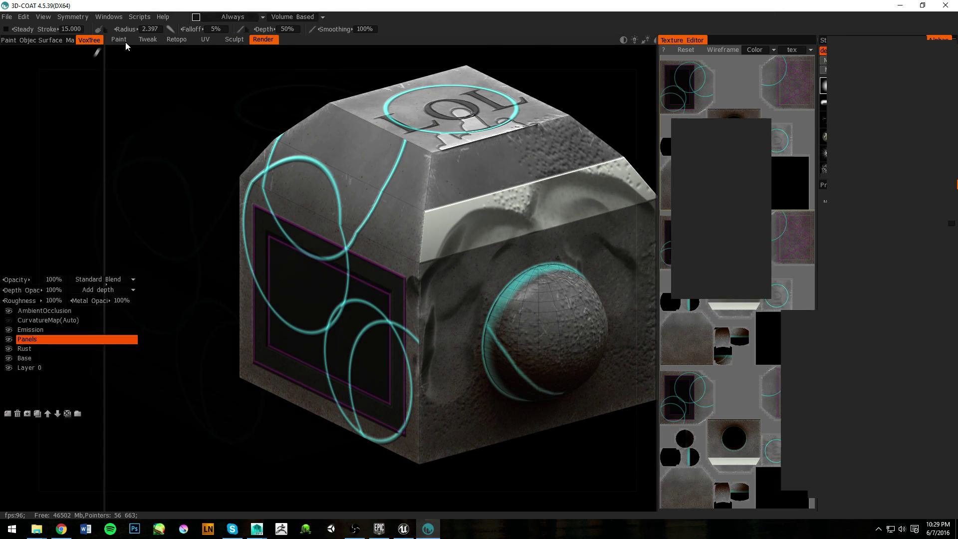
Return to the Paint workspace and open the export settings for objects and textures.
click(125, 42)
mouse_move(406, 322)
alt+mouse_down()
mouse_move(371, 320)
mouse_move(401, 277)
mouse_move(414, 315)
mouse_move(406, 299)
mouse_move(384, 309)
mouse_move(424, 305)
mouse_move(401, 303)
alt+mouse_up()
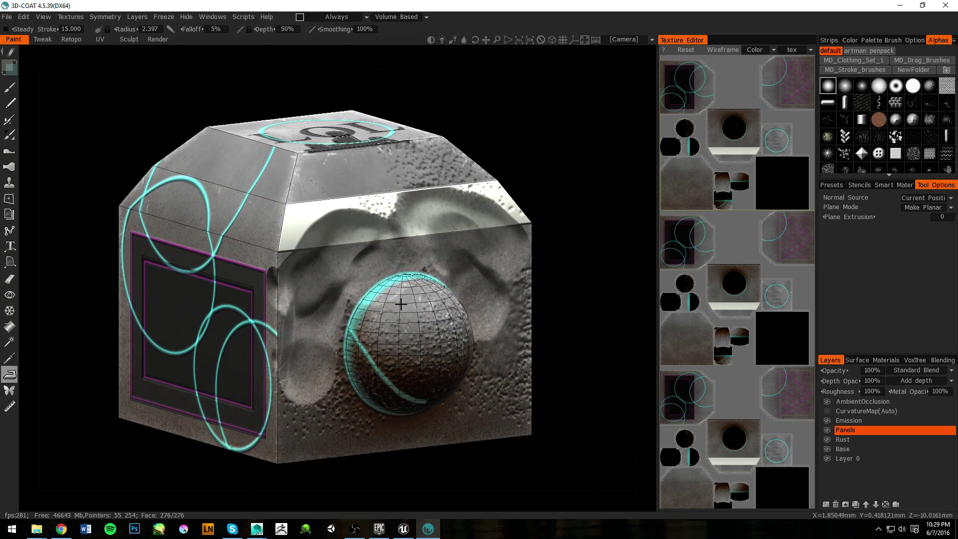
click(8, 17)
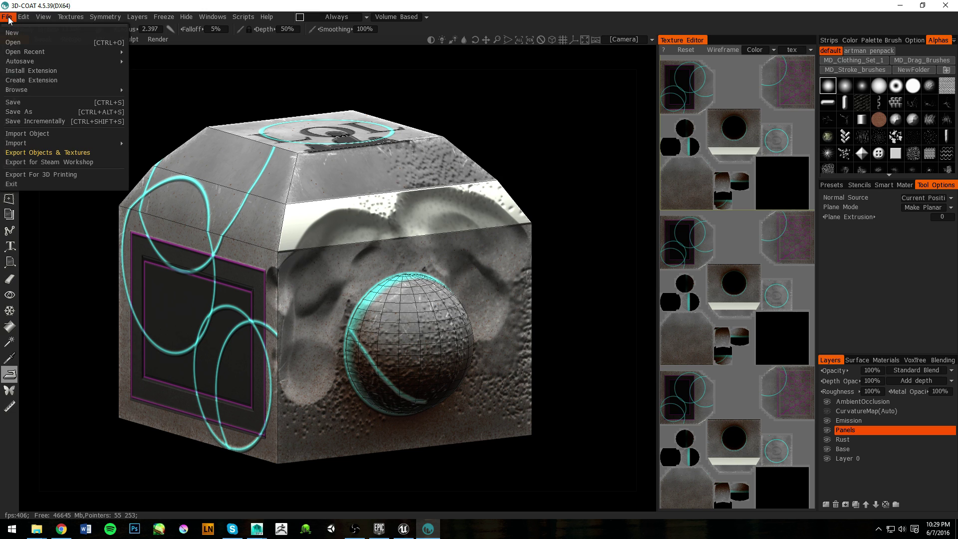
click(69, 153)
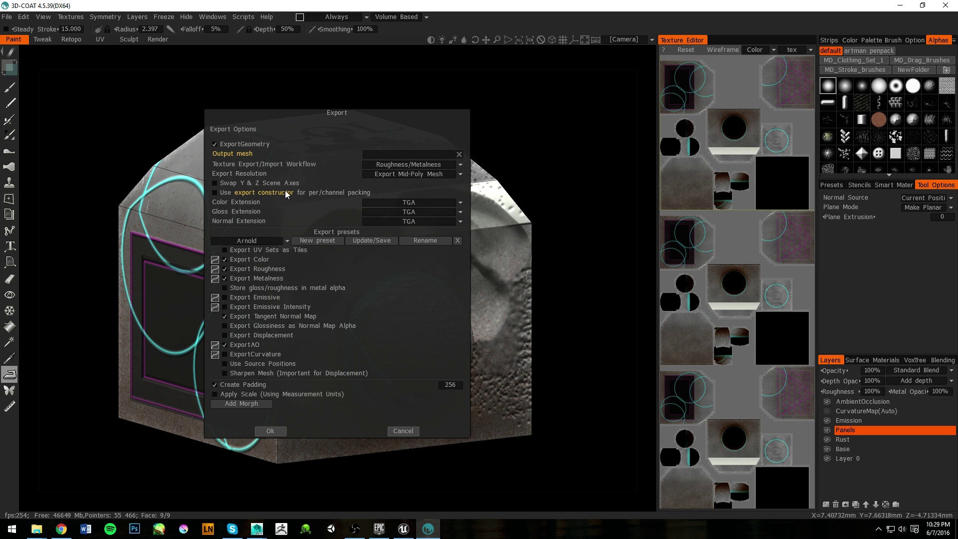
Set the output mesh to an fbx file named Demo in the Documents folder.
click(372, 156)
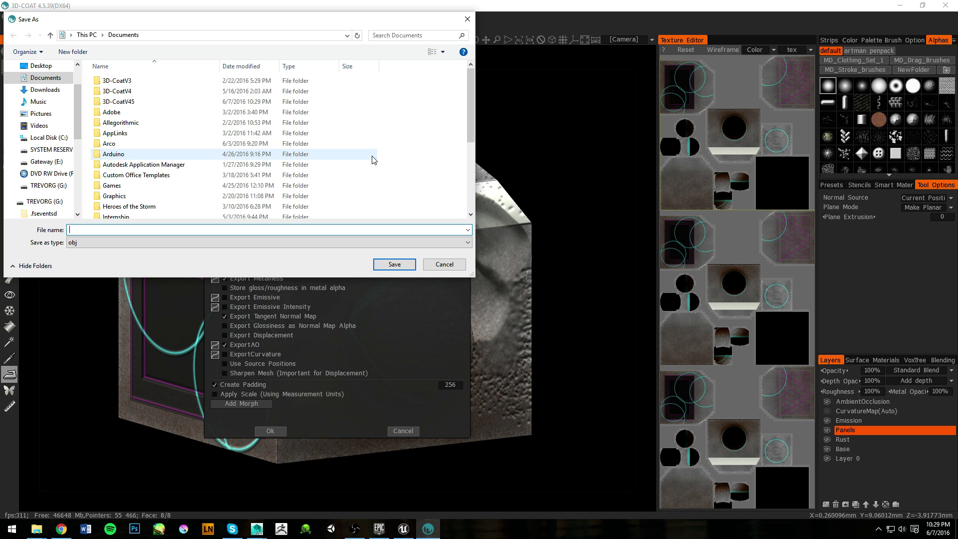
scroll(165, 155, down, 4)
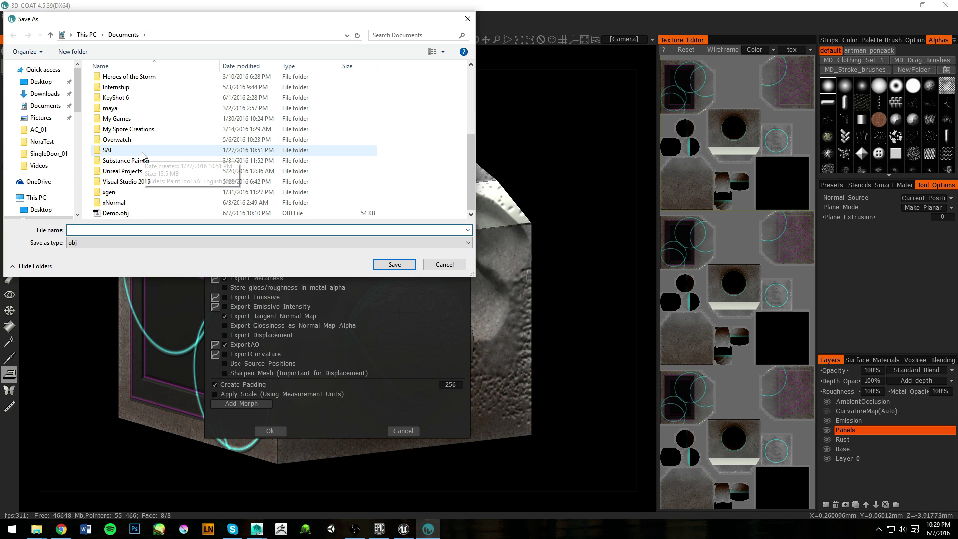
click(145, 214)
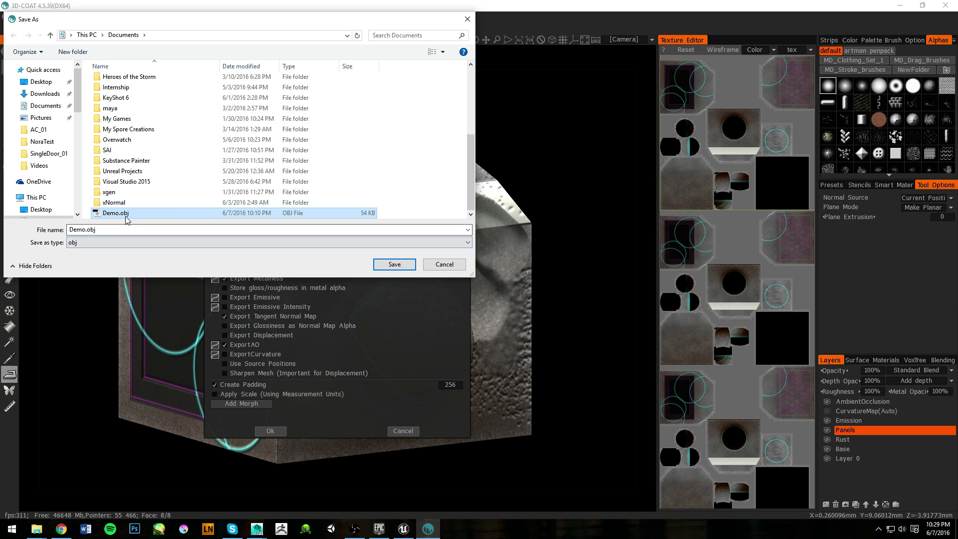
click(109, 244)
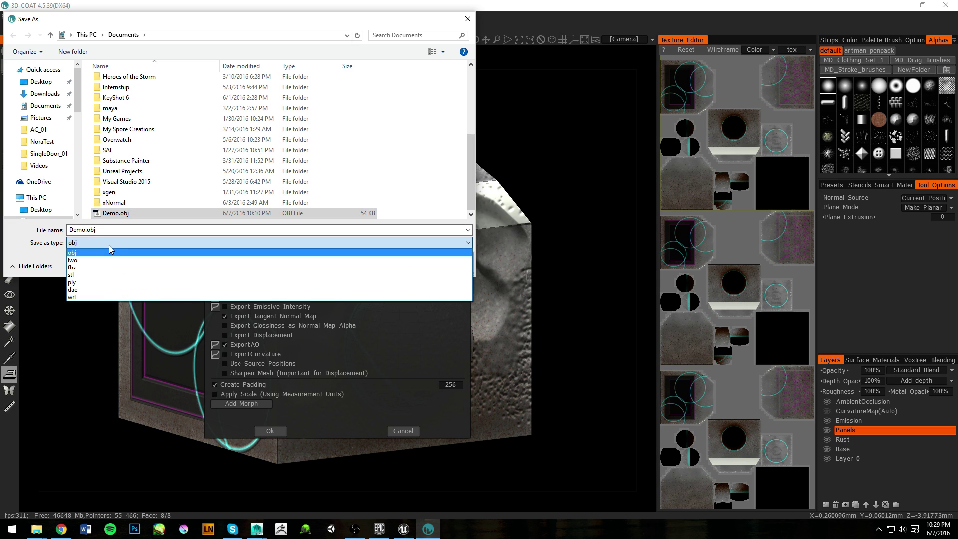
click(86, 273)
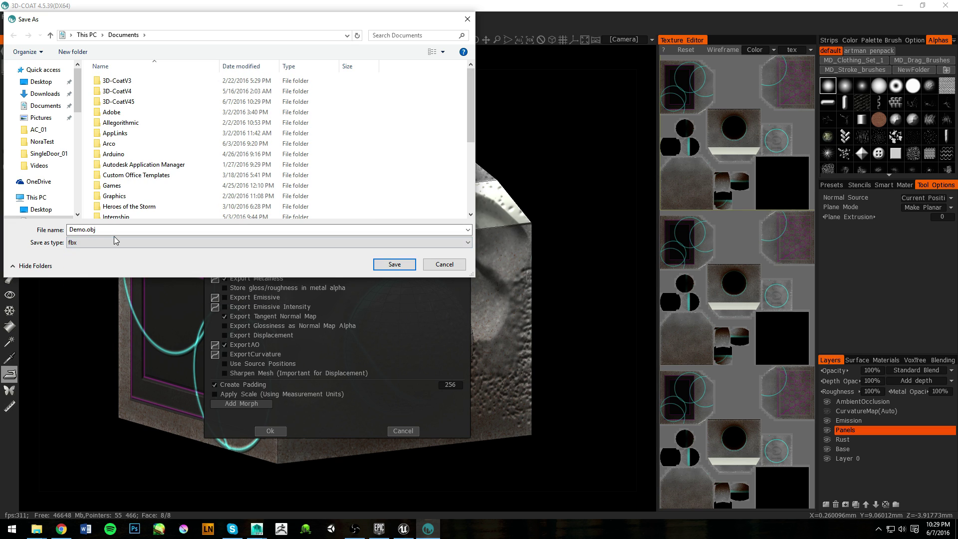
double_click(92, 230)
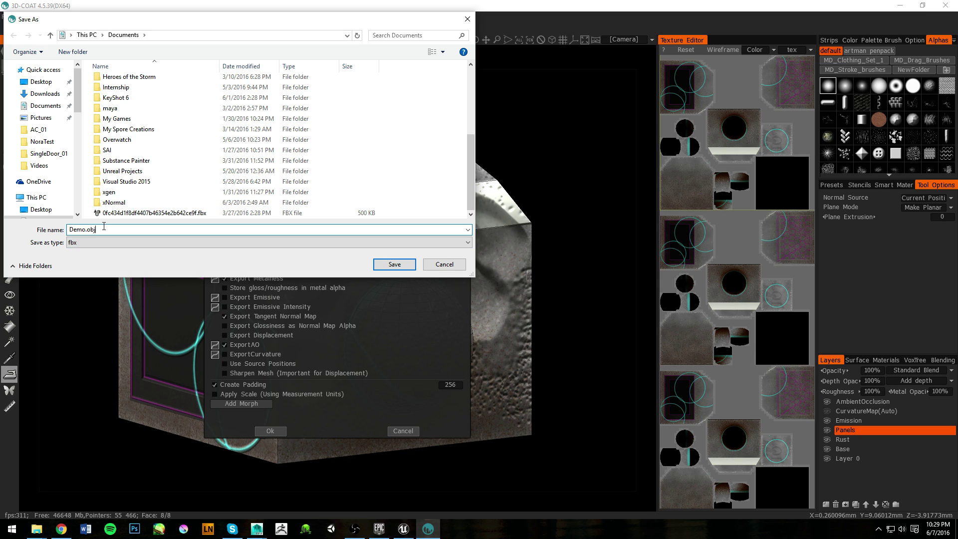
key(BackSpace)
key(BackSpace)
key(BackSpace)
key(BackSpace)
key(Return)
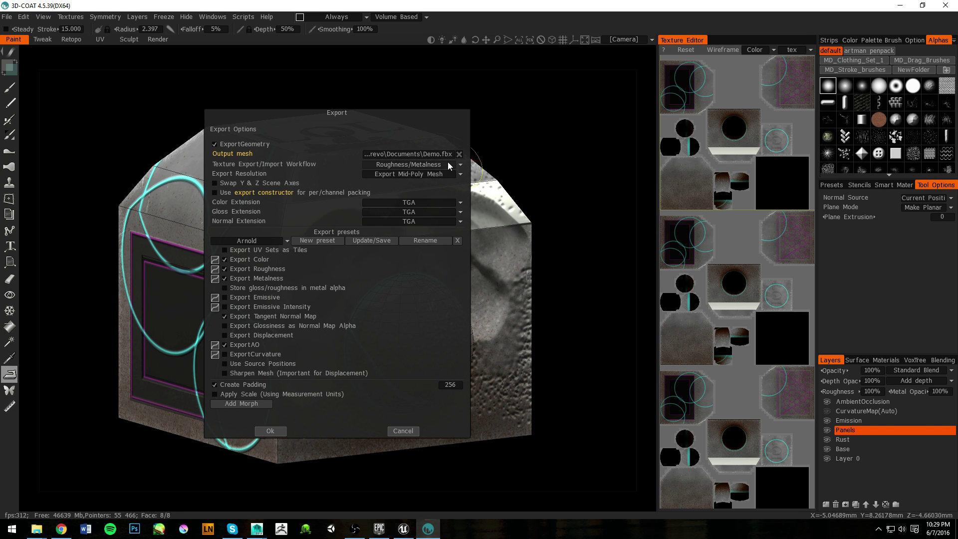
Review the available export resolutions and color file formats in the export settings.
click(411, 174)
click(425, 195)
click(394, 205)
click(417, 214)
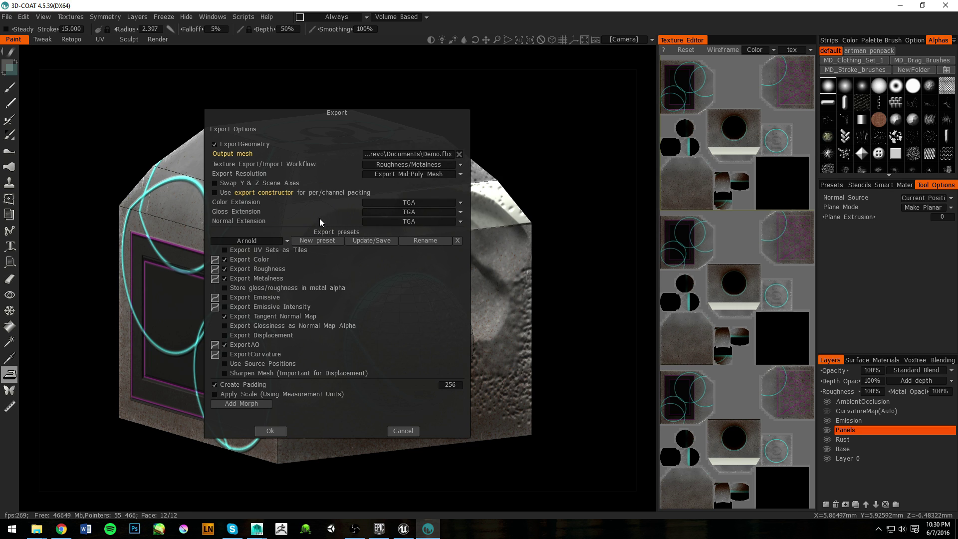
Choose the Unreal 4 export preset and review its list of textures.
click(274, 241)
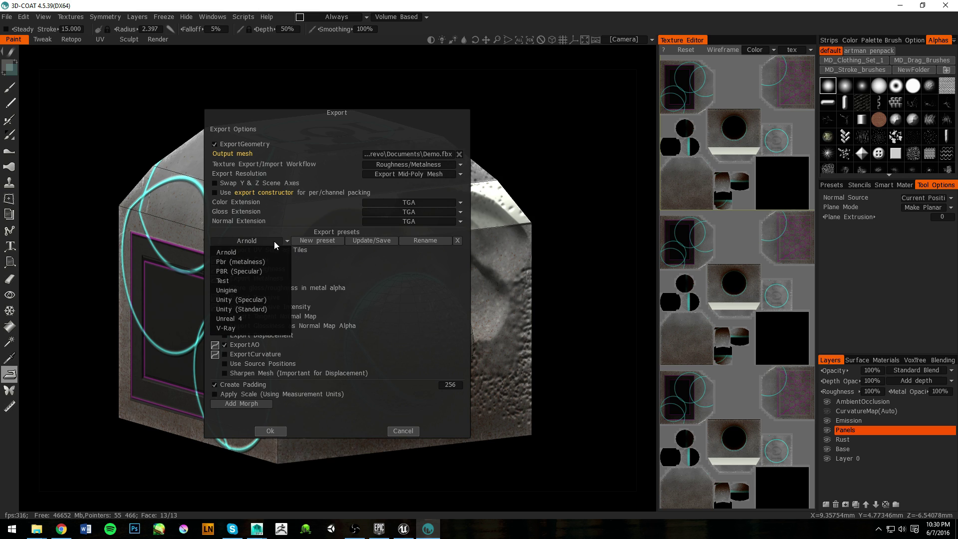
click(248, 319)
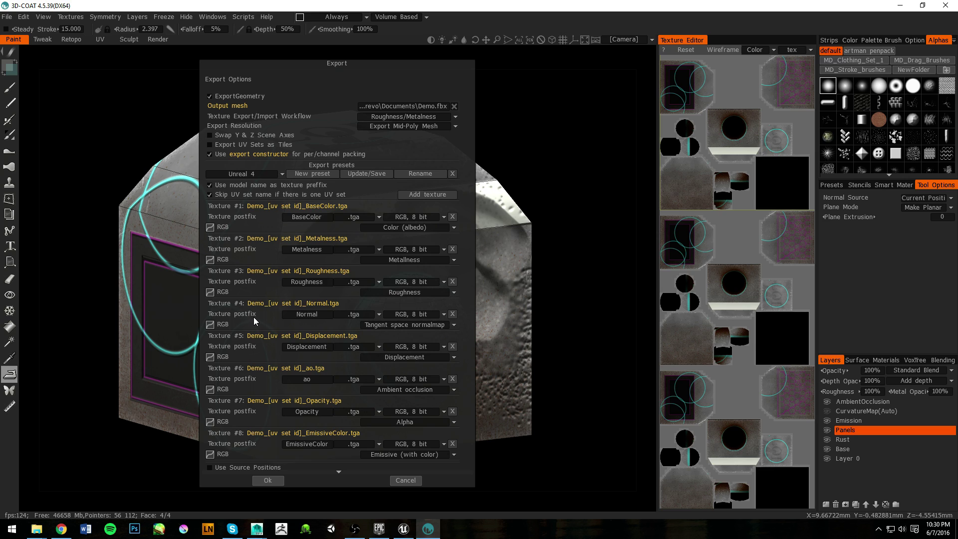
scroll(357, 330, down, 1)
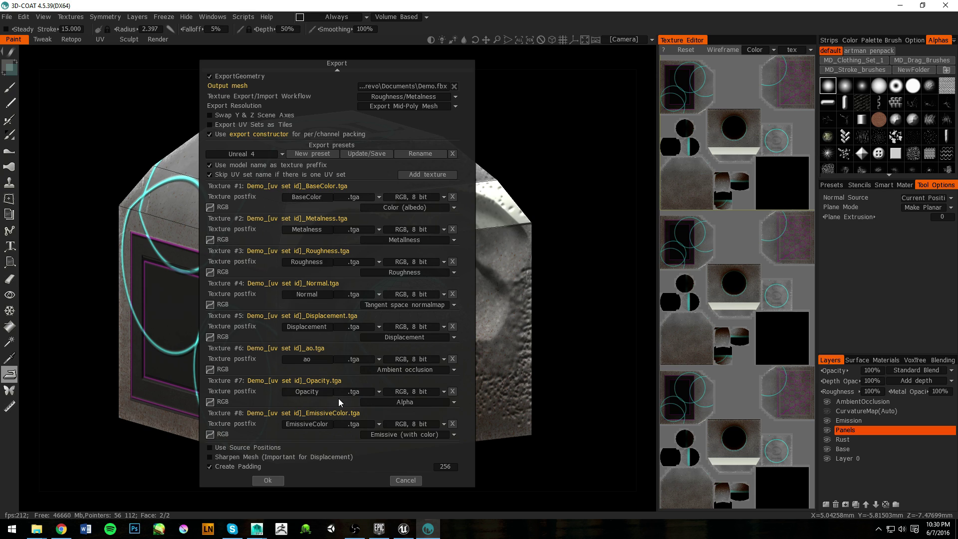
scroll(341, 339, up, 1)
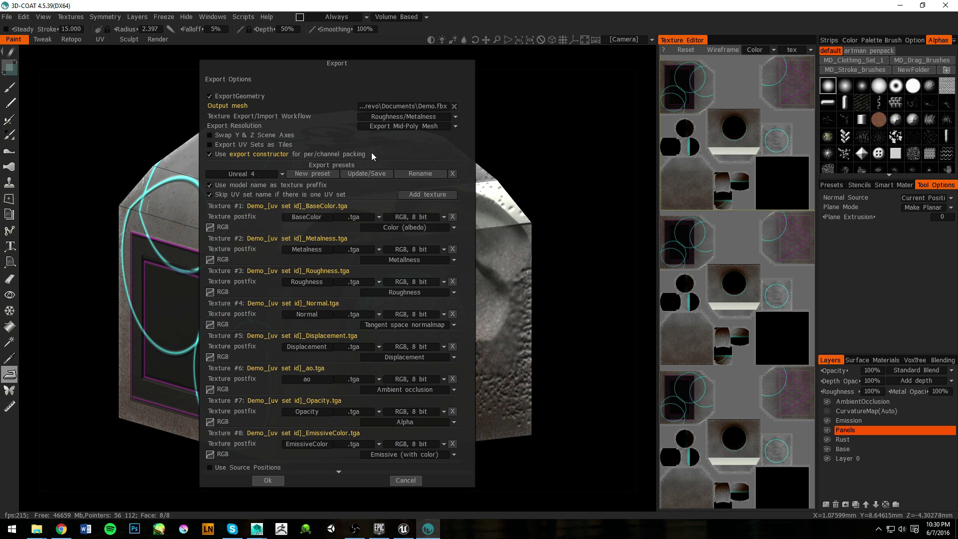
Add a ninth texture to the export preset with the postfix EmissiveIntensity.
click(428, 194)
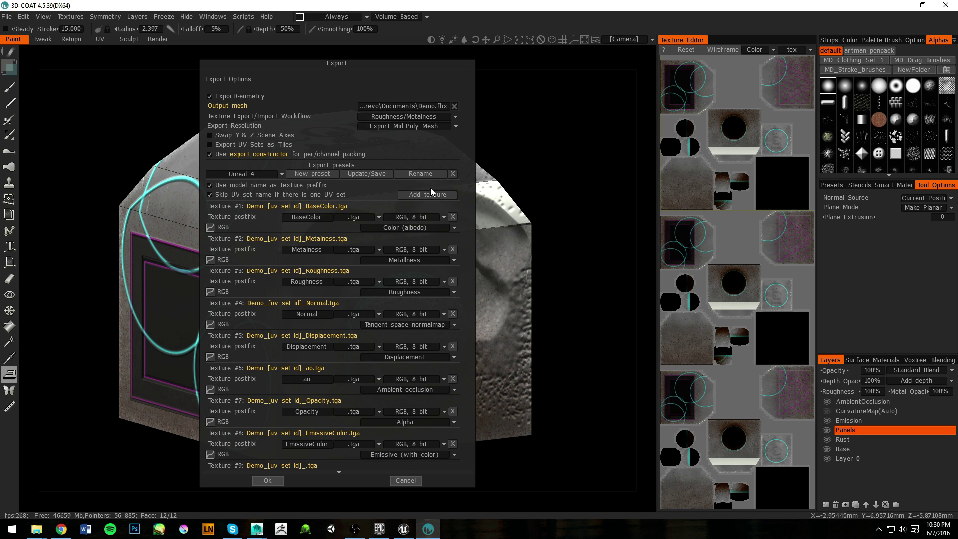
scroll(405, 249, down, 5)
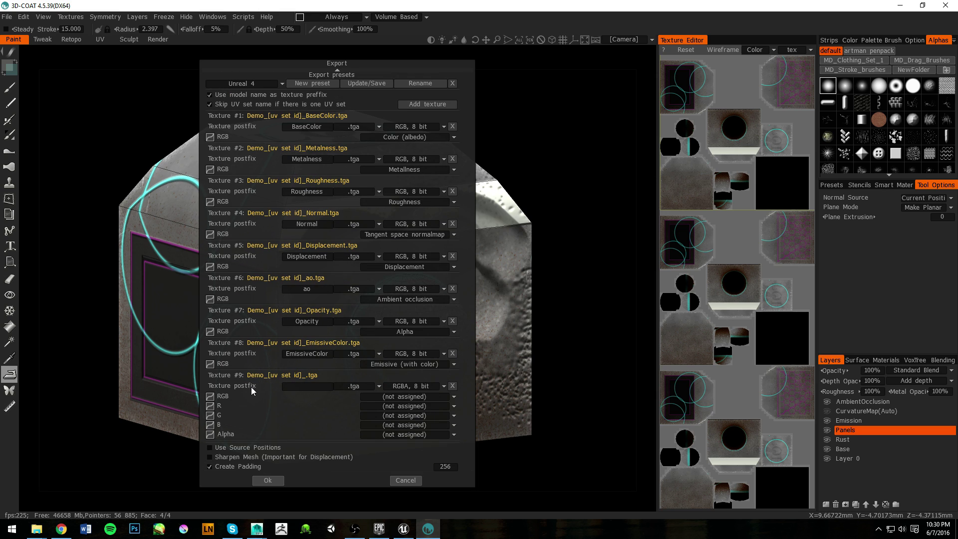
click(322, 388)
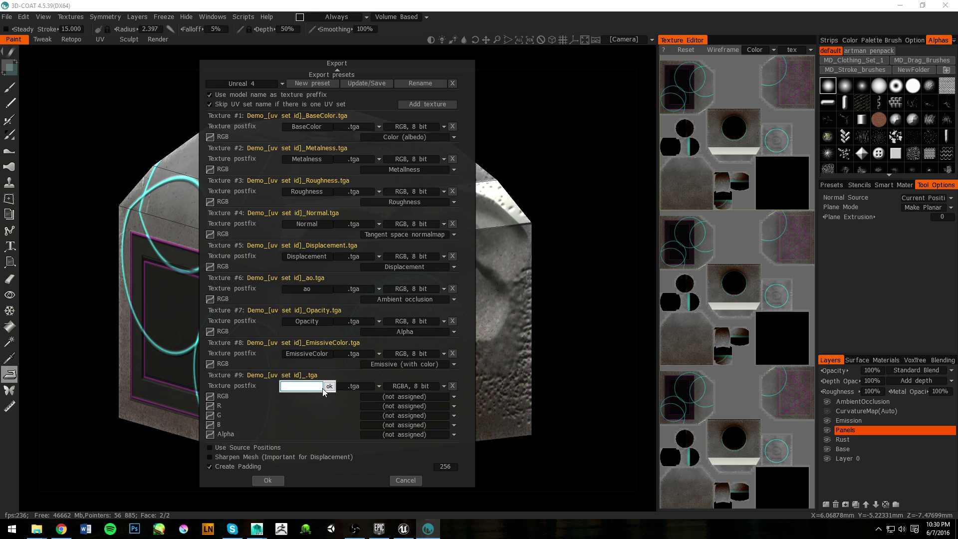
text(EmissiveIntens)
text(ityity)
key(Return)
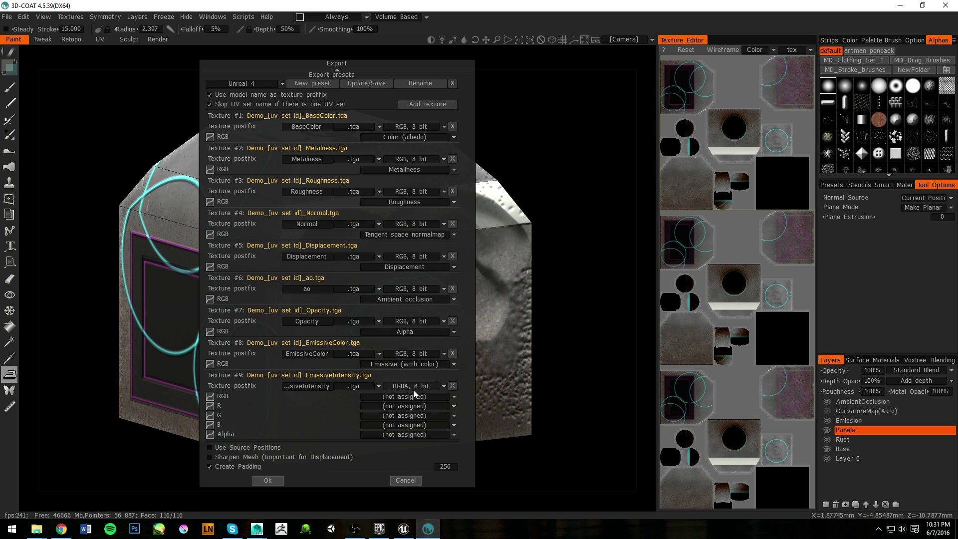
Set the EmissiveIntensity texture to RGB, 8 bit and assign Emissive power (mono) to its RGB channels.
click(430, 385)
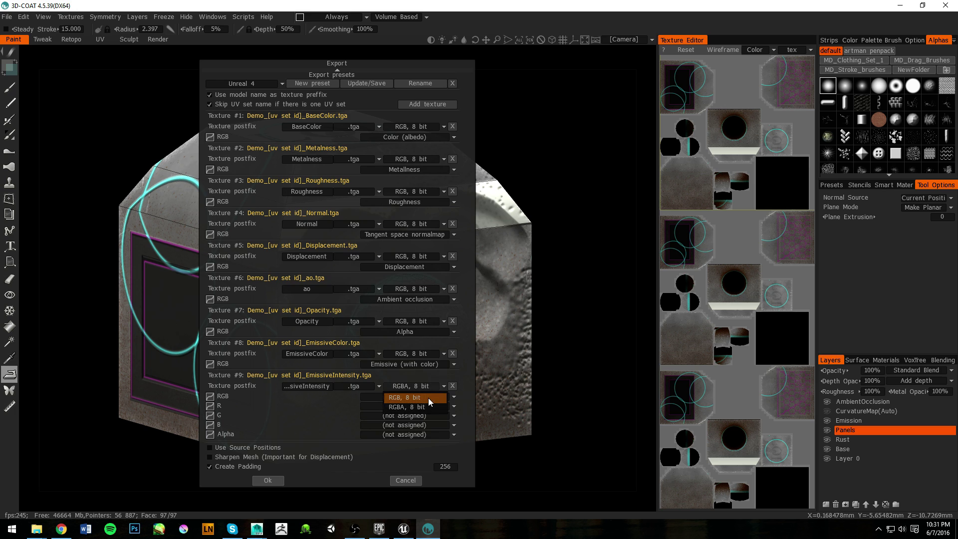
click(427, 397)
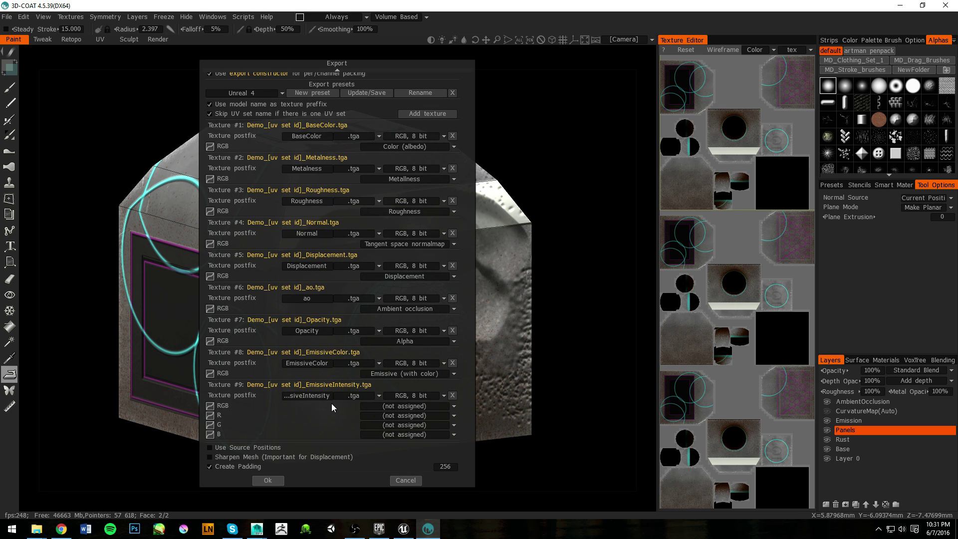
click(413, 406)
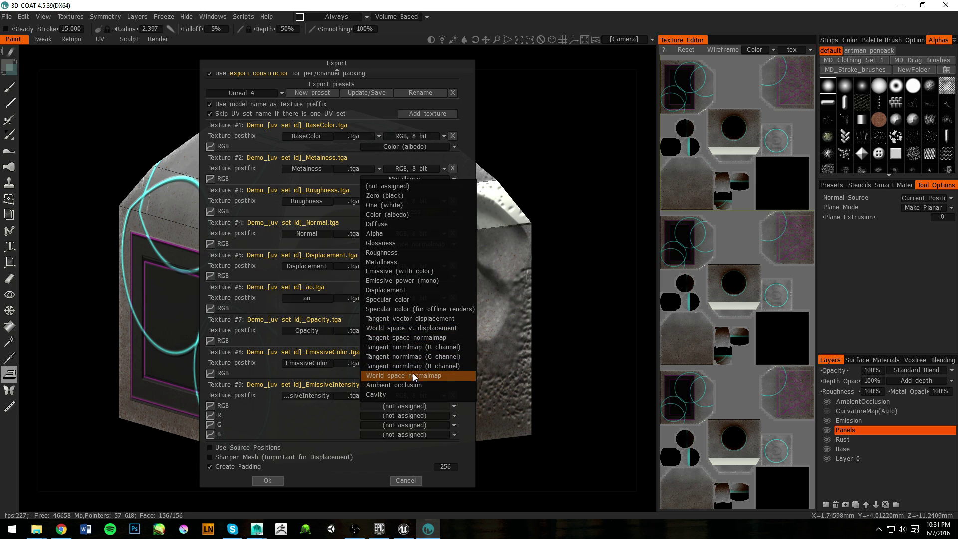
click(412, 282)
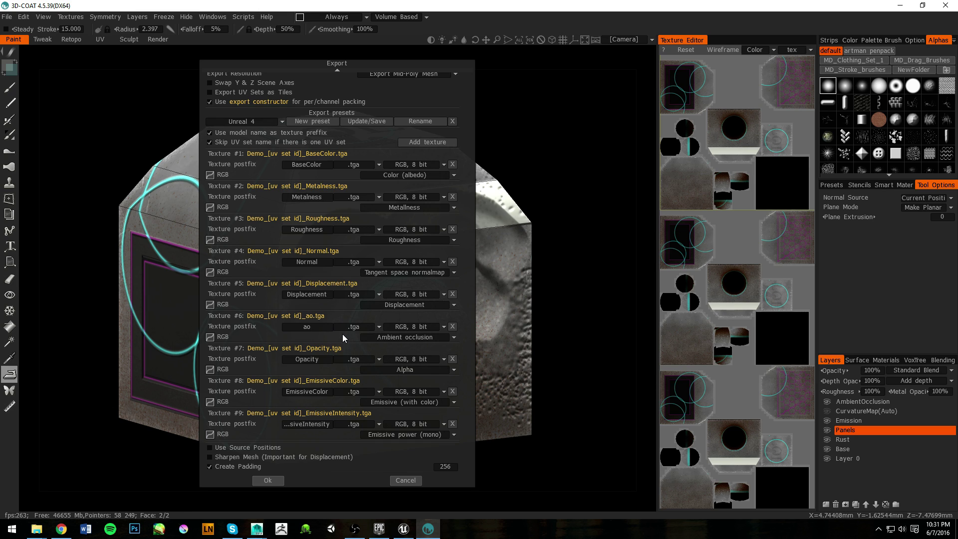
Remove the Displacement and Opacity textures from the Unreal 4 export preset.
scroll(349, 328, up, 2)
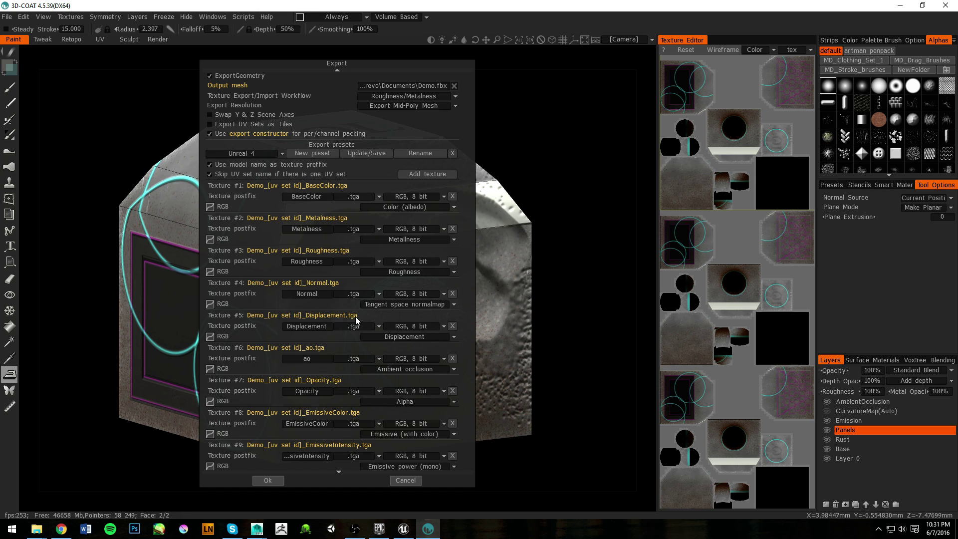
click(452, 326)
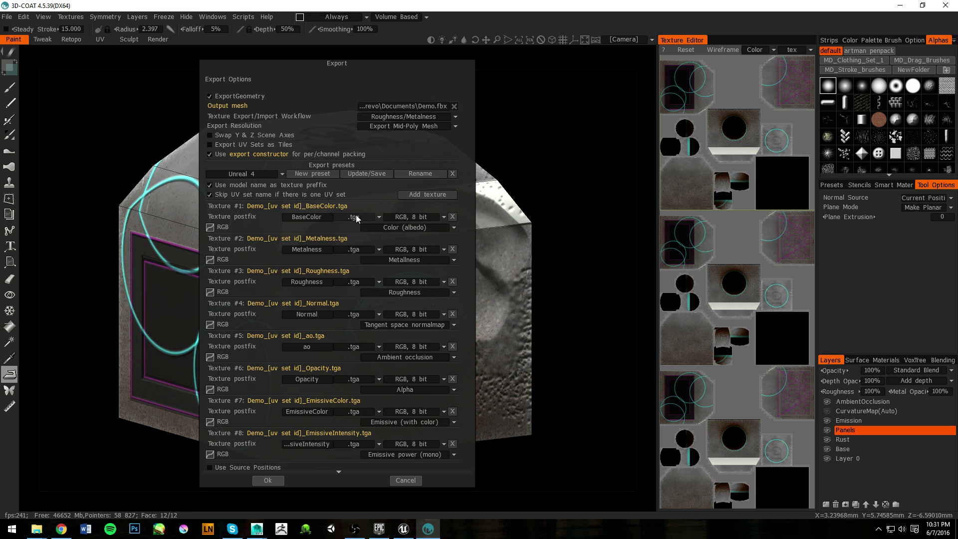
scroll(355, 216, down, 1)
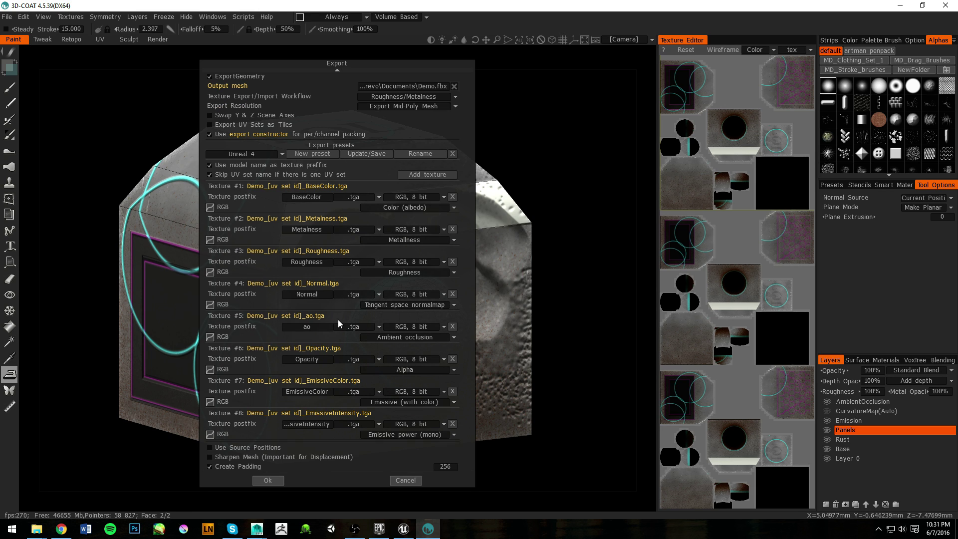
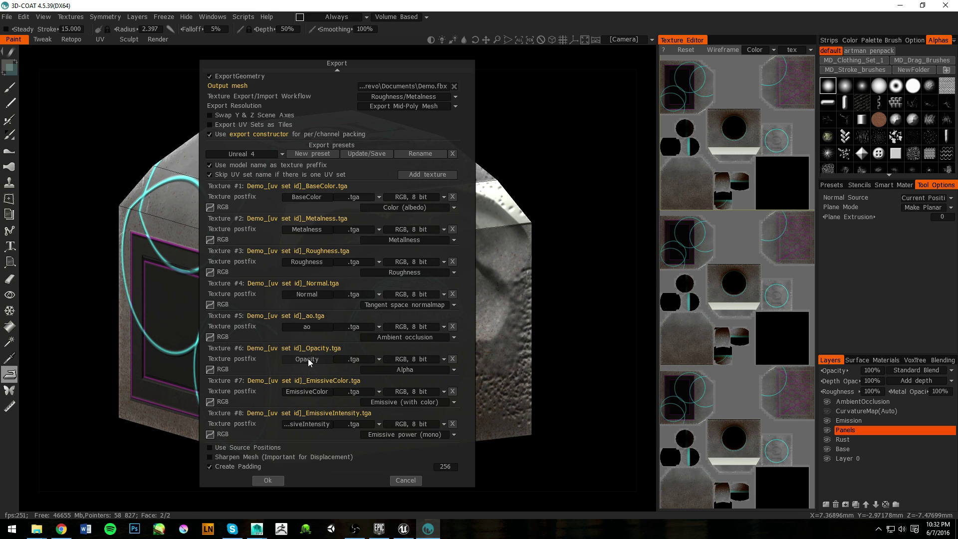
click(452, 359)
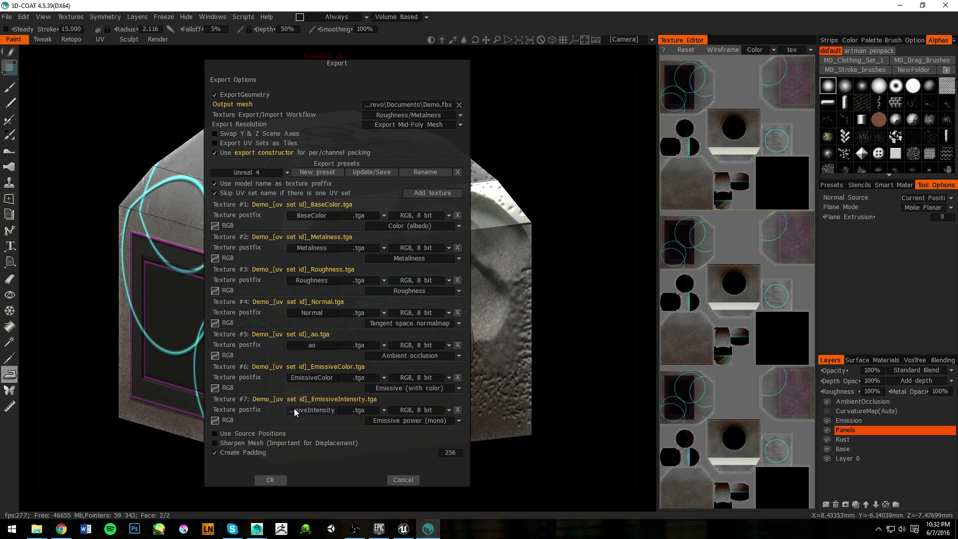
Create a folder named DemoObject in Documents while choosing the output mesh location.
click(270, 479)
scroll(299, 160, down, 4)
right_click(405, 202)
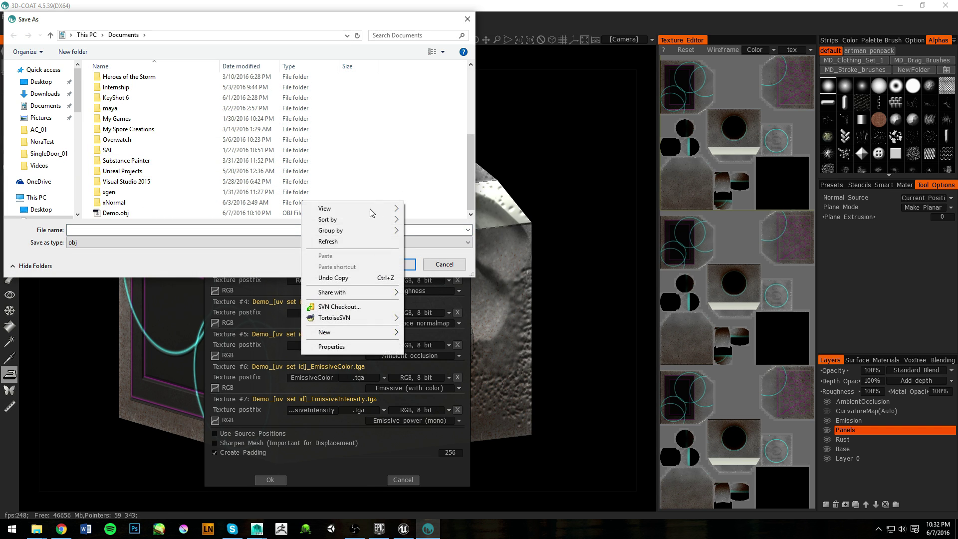
mouse_move(331, 333)
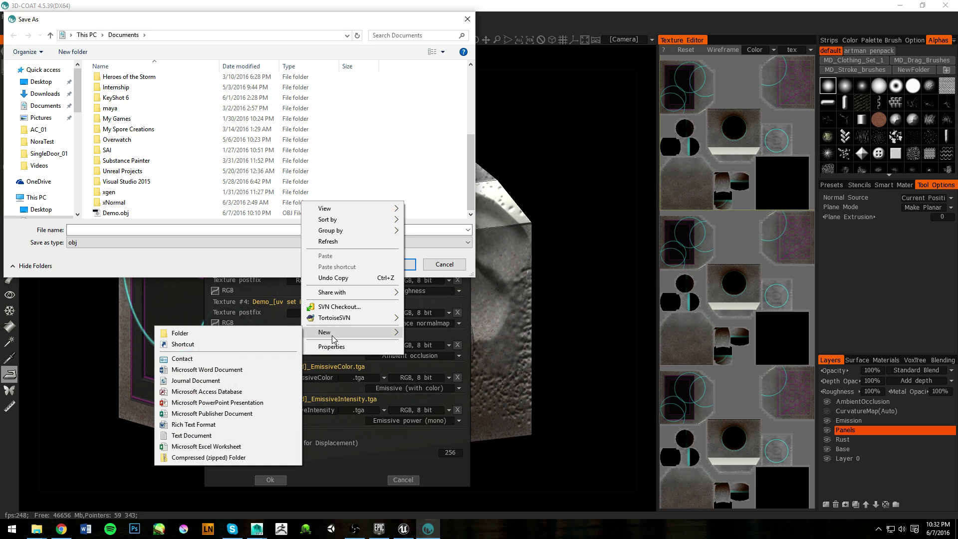
click(270, 338)
text(DemoObject)
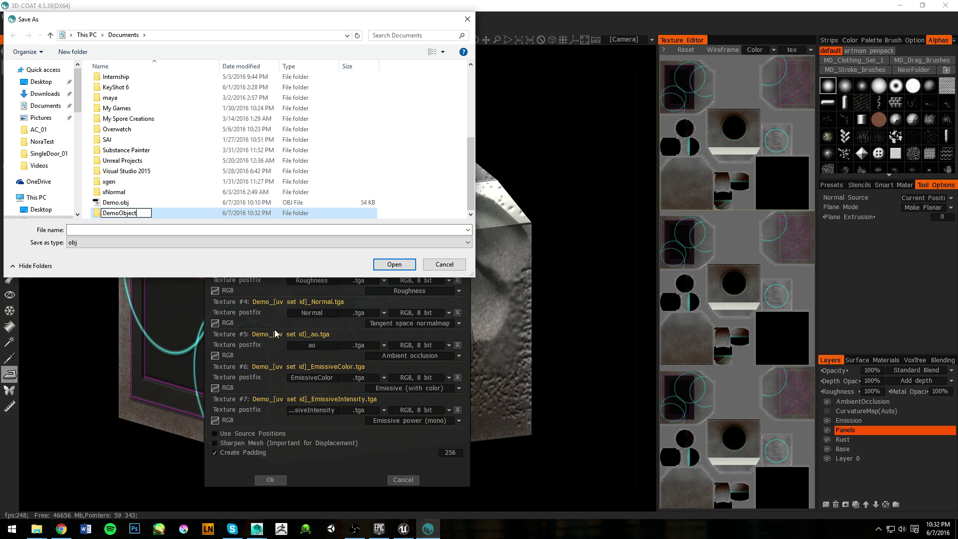
Set the output mesh to an fbx file named Demo in the DemoObject folder and run the export.
click(172, 204)
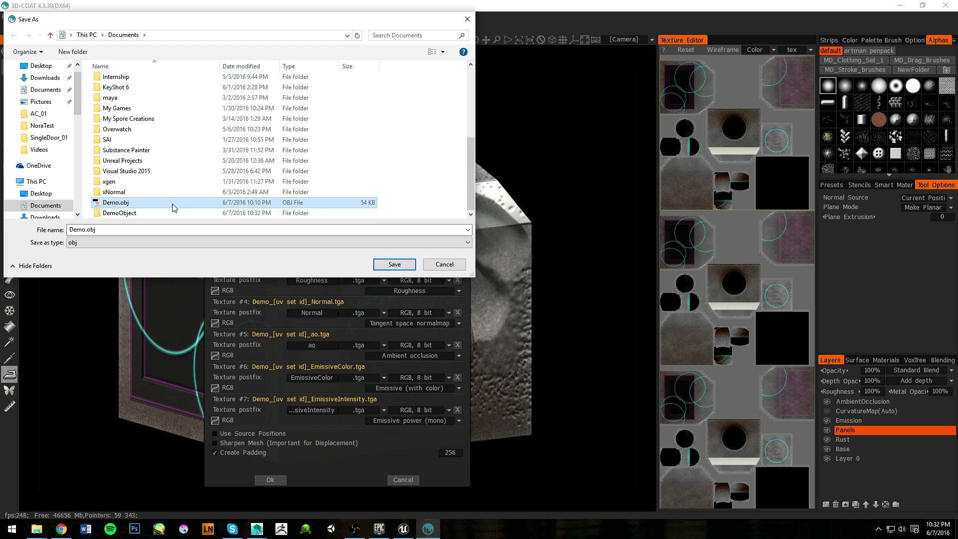
double_click(168, 213)
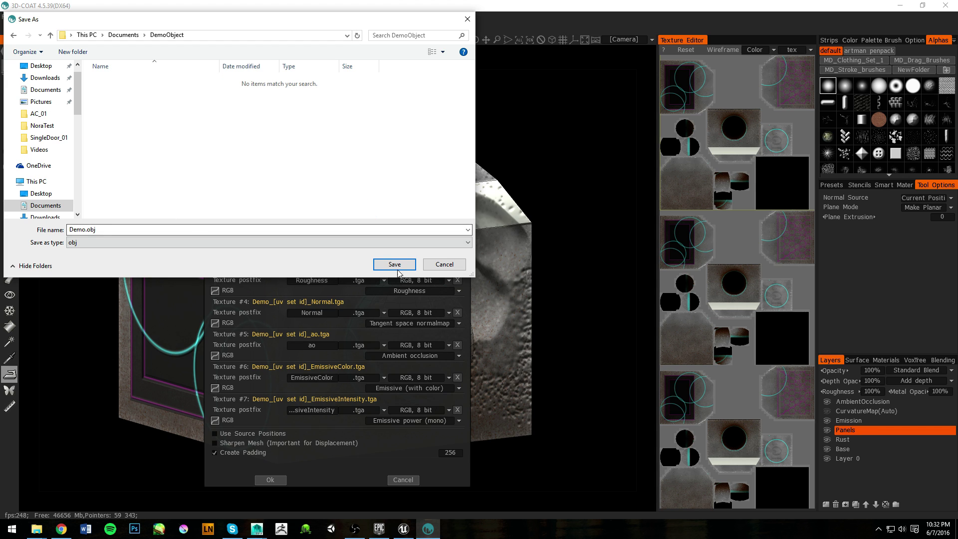
click(414, 268)
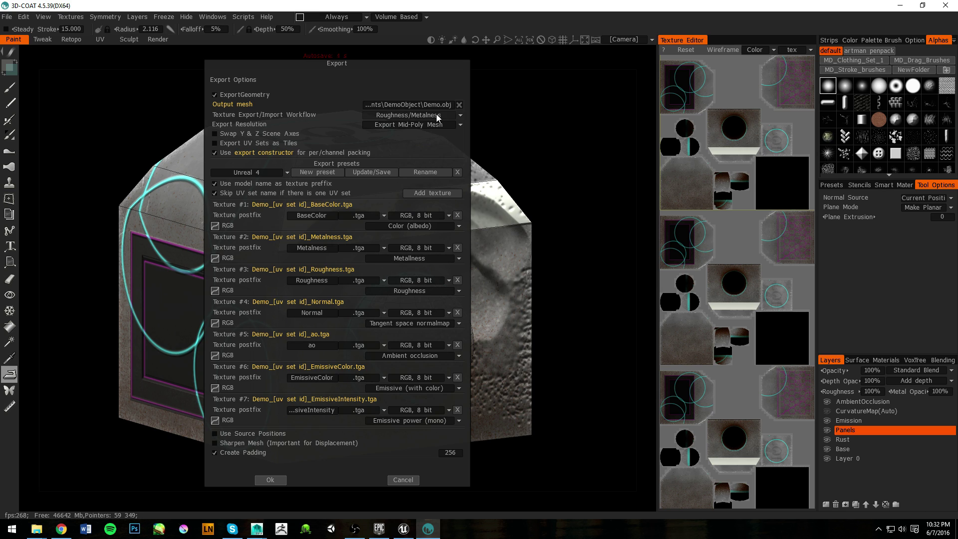
click(424, 104)
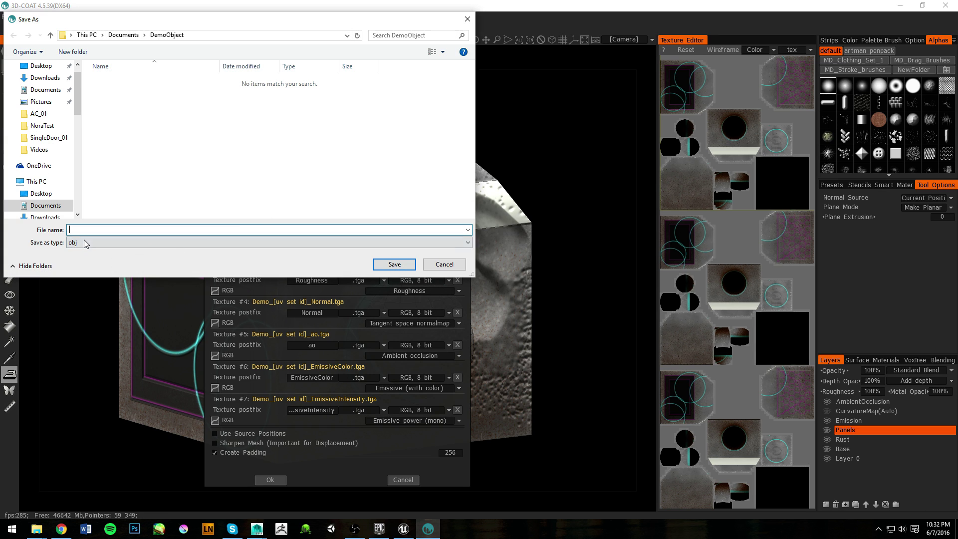
click(82, 242)
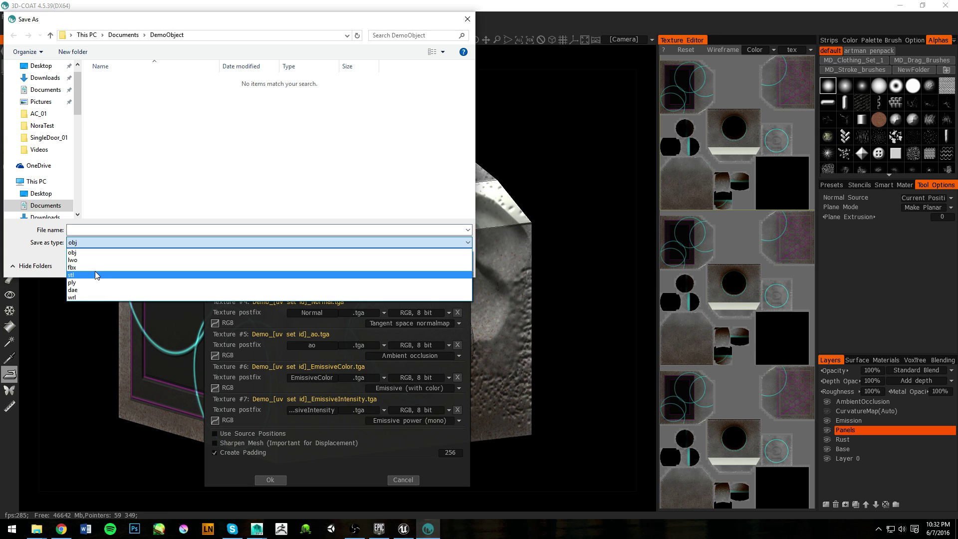
click(97, 267)
click(105, 228)
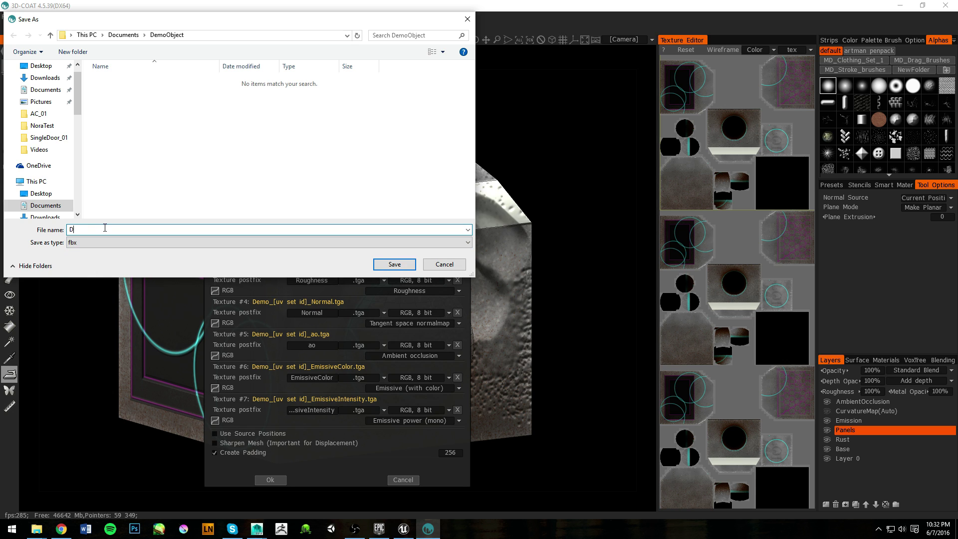
key(Return)
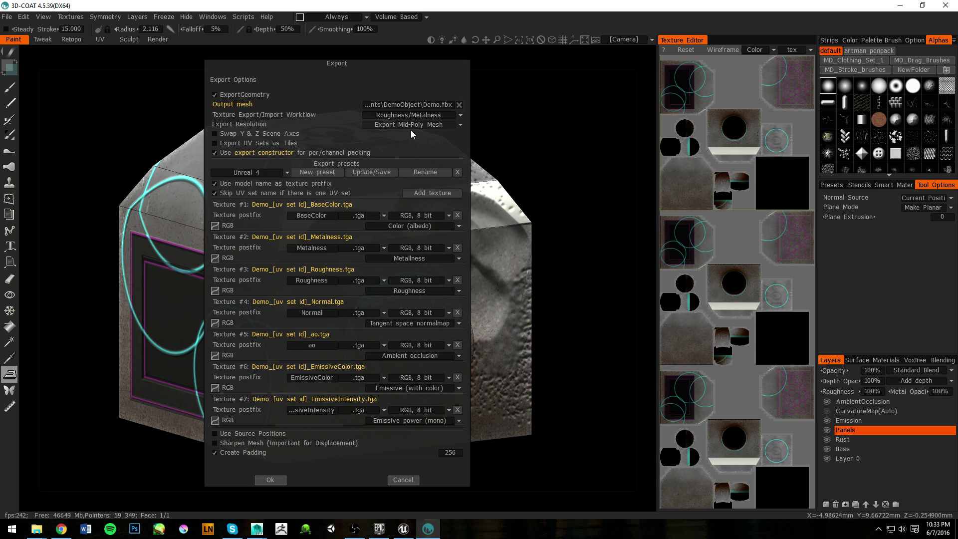
click(271, 478)
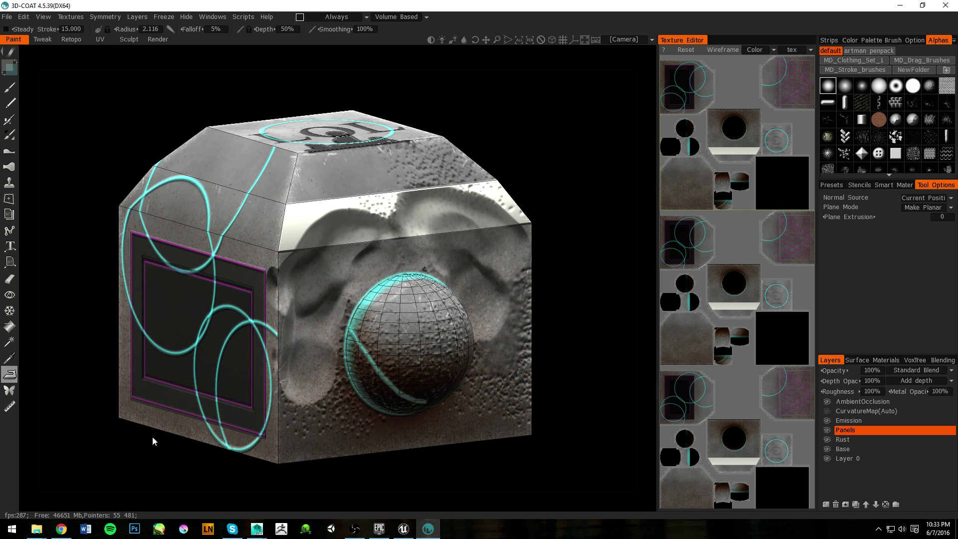
Switch to File Explorer and check the exported mesh and texture files in the DemoObject folder in Documents.
mouse_move(36, 529)
click(76, 492)
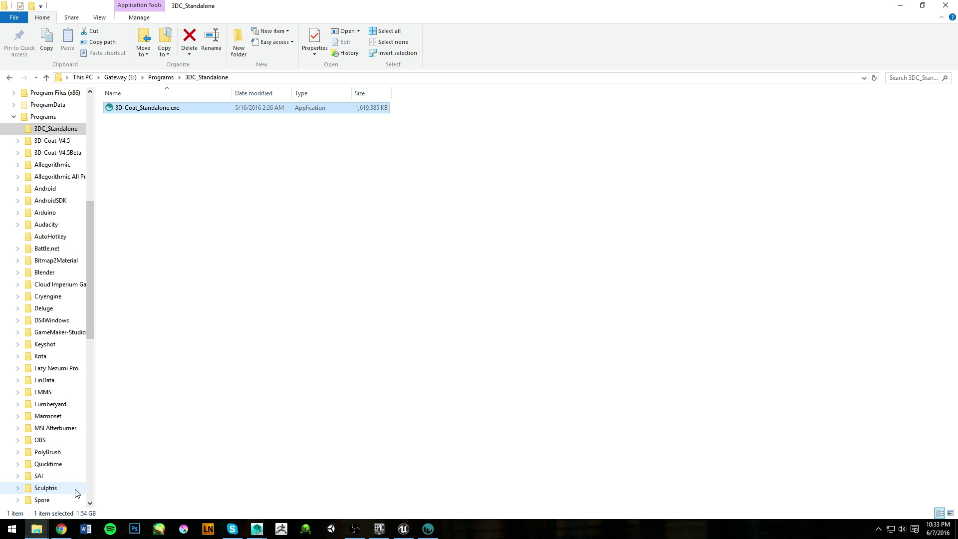
scroll(67, 210, up, 8)
click(42, 209)
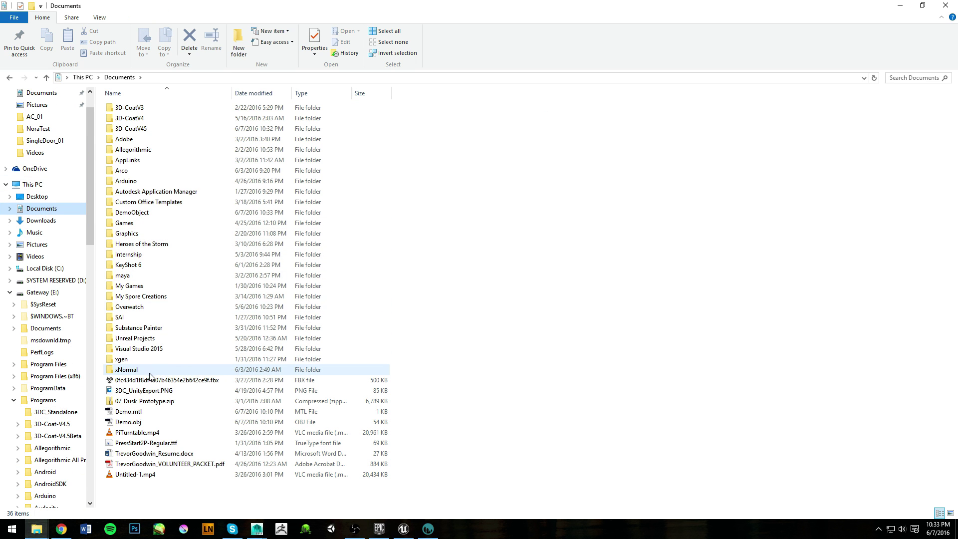
double_click(139, 213)
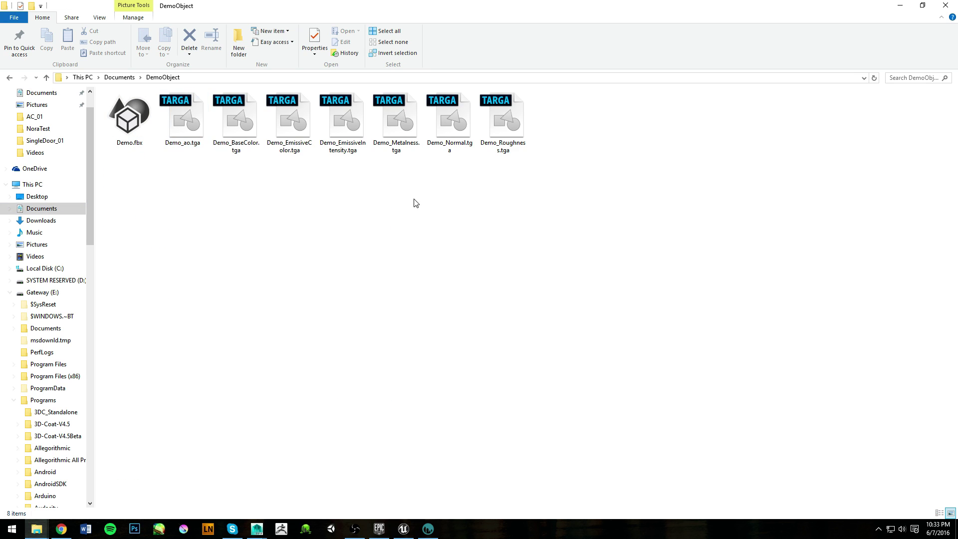
drag(530, 229, 111, 115)
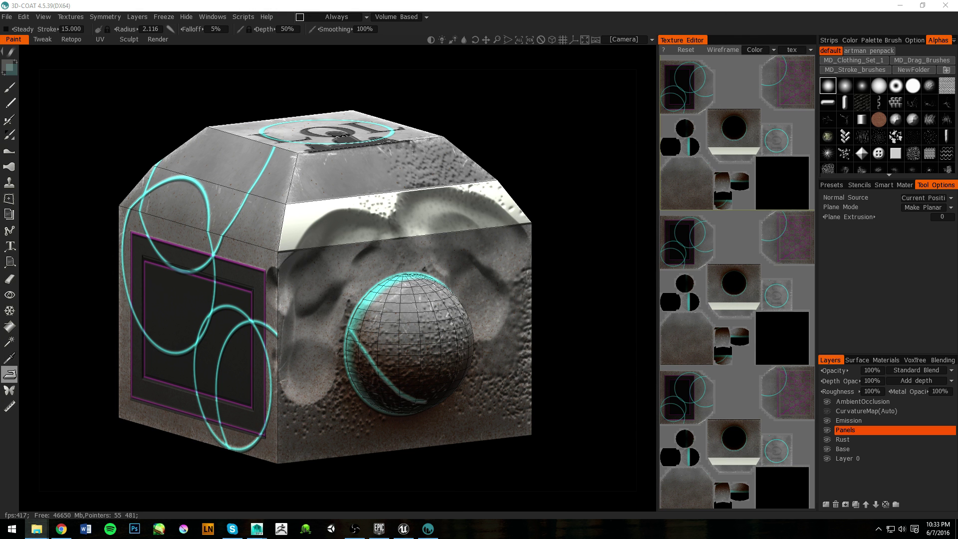
Switch to the Unreal Editor and view the ThirdPersonExampleMap level from above.
click(403, 528)
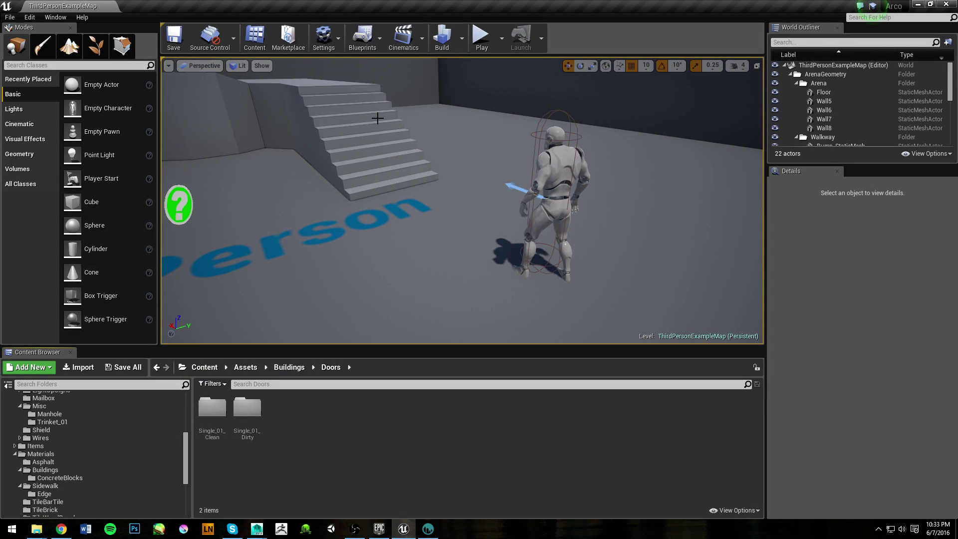
alt+drag(459, 201, 469, 194)
alt+right_drag(468, 194, 451, 218)
scroll(113, 438, up, 4)
scroll(114, 449, up, 5)
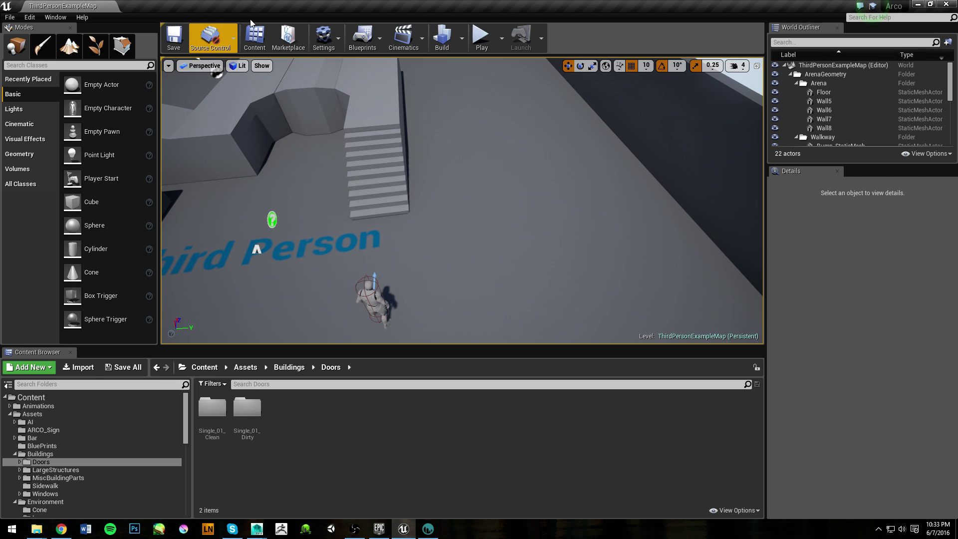
Try to connect to source control with Perforce as the provider and perforce.assembla.com:1666 as the server.
click(226, 31)
click(234, 72)
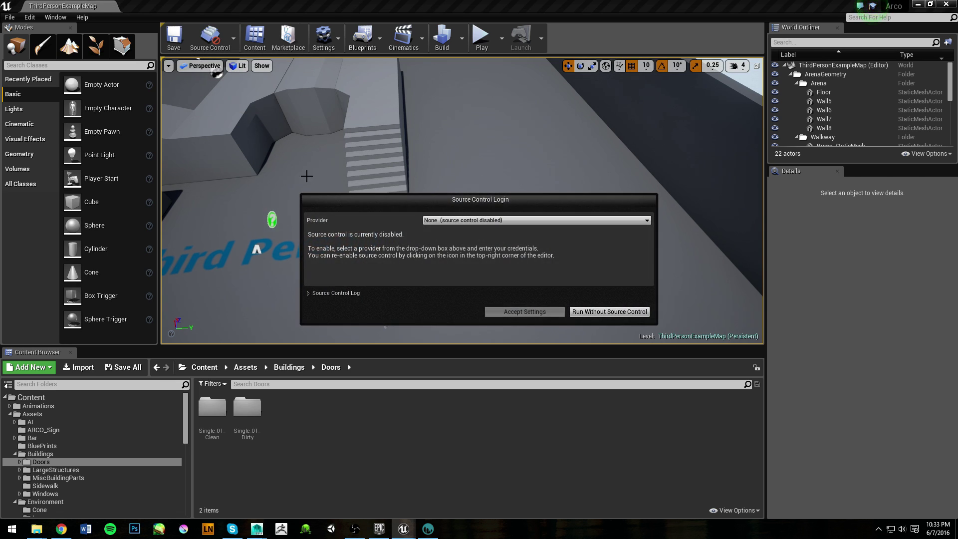
click(491, 220)
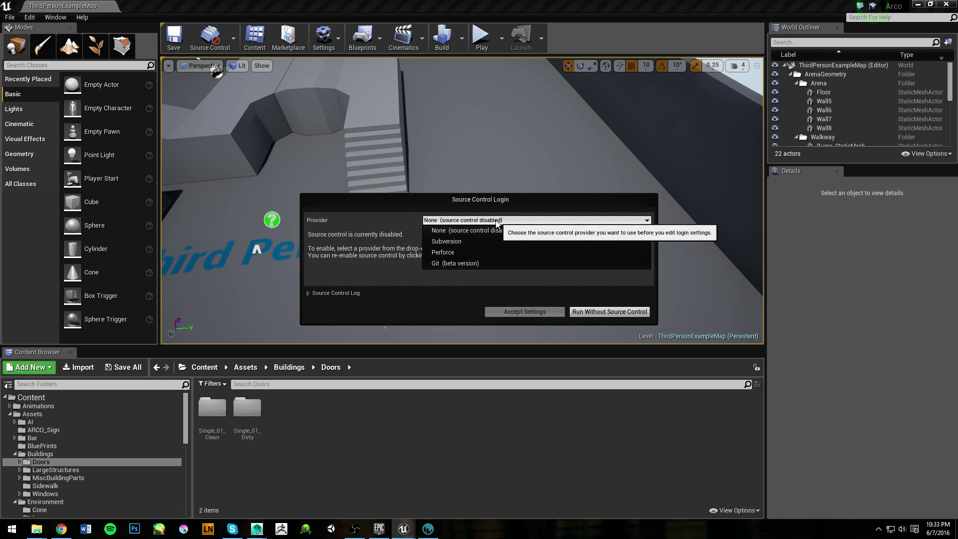
click(458, 250)
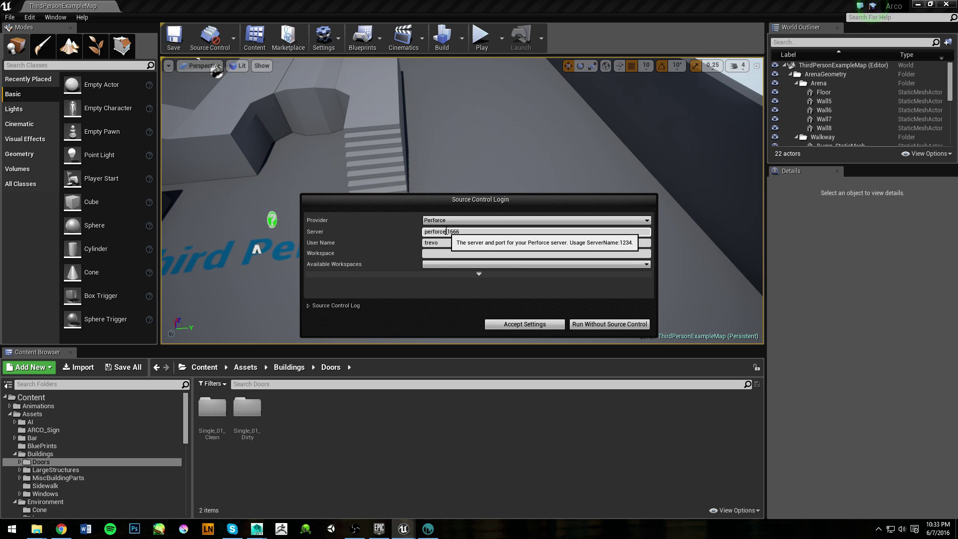
text(sembla.com)
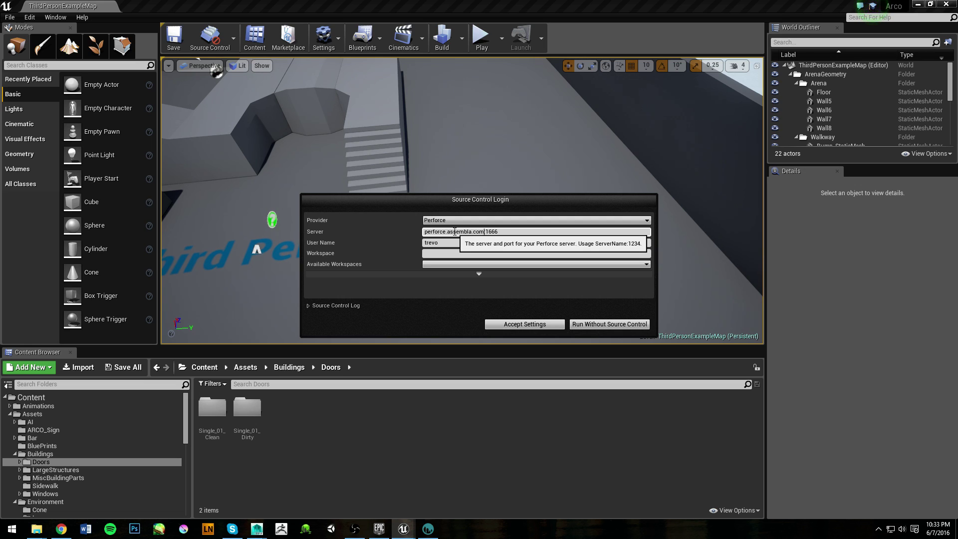
Try entering the user name, host arcoworkshop and account password for the Perforce login, and continue without source control.
click(453, 243)
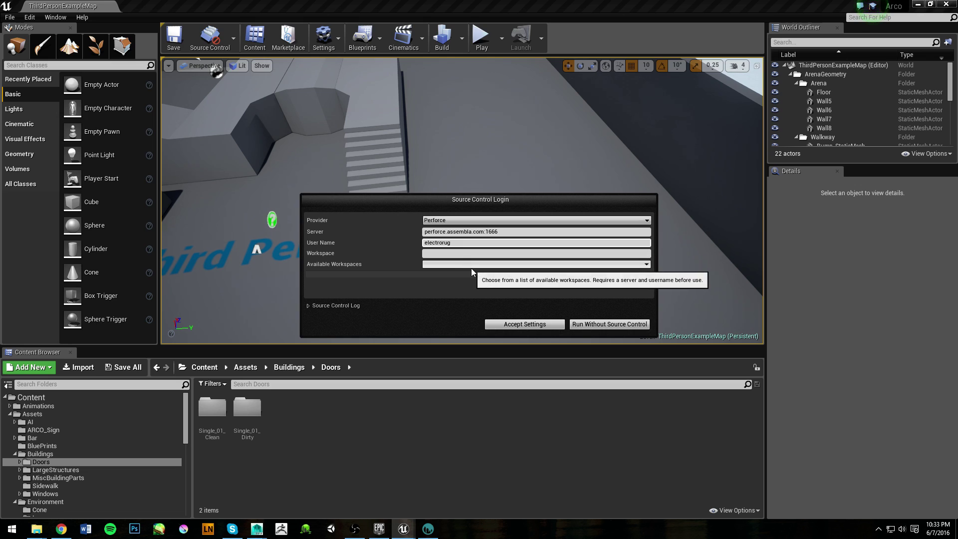
click(478, 273)
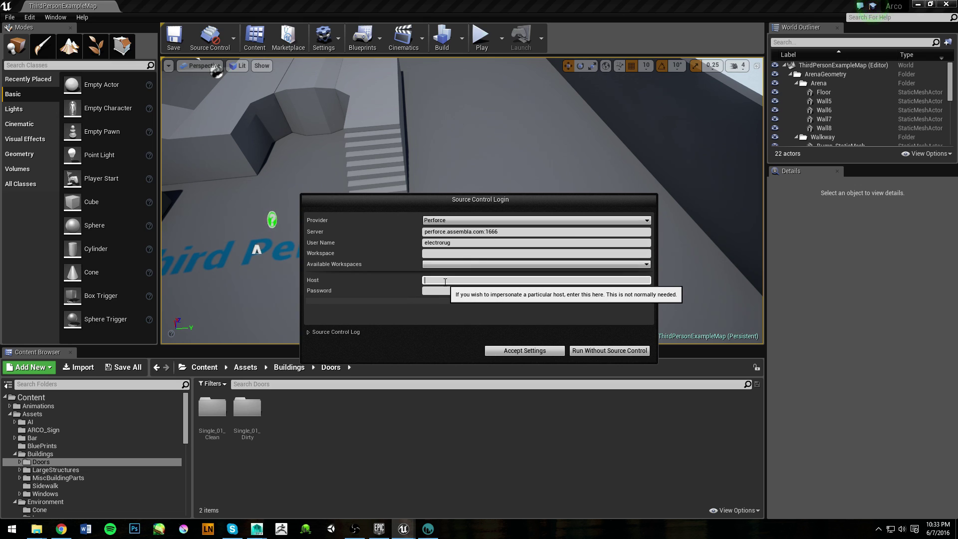
text(arcoworkshop)
key(Tab)
click(478, 264)
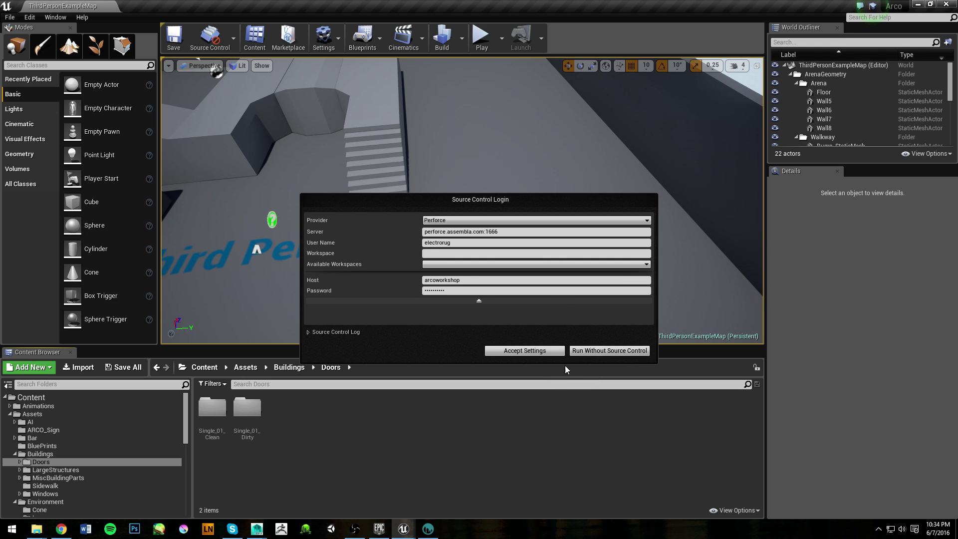
click(602, 347)
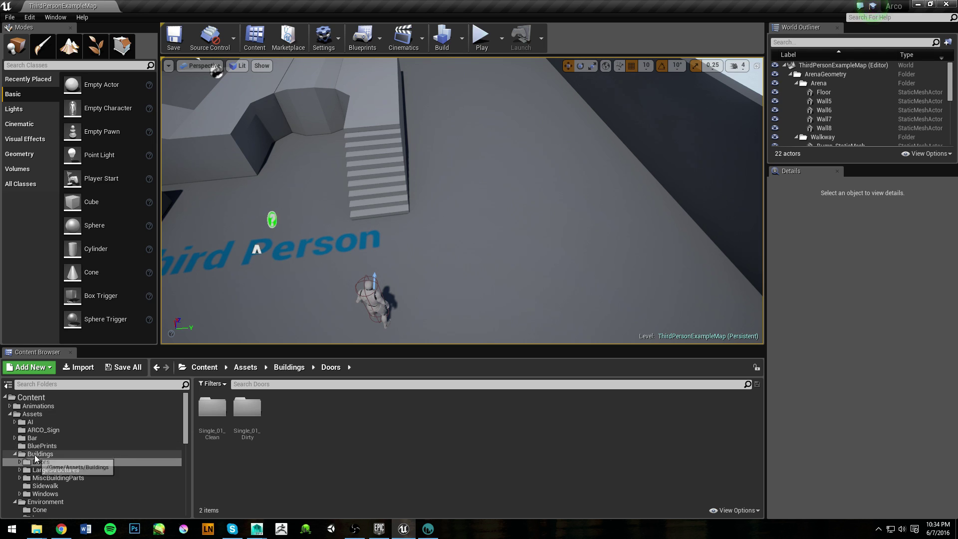
Open Trevor_Level from the Levels content folder and turn the view towards an empty stretch of ground.
scroll(52, 462, down, 1)
scroll(52, 459, up, 2)
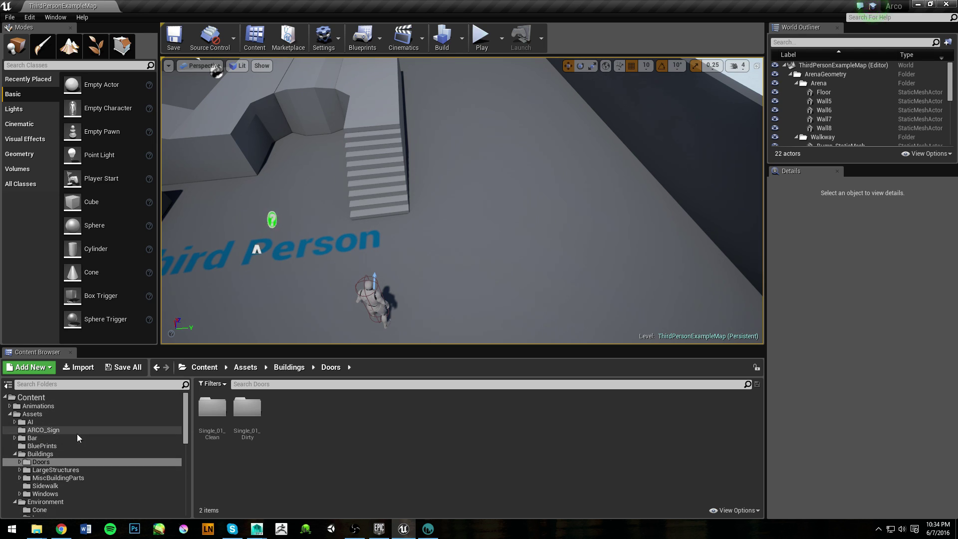
click(205, 367)
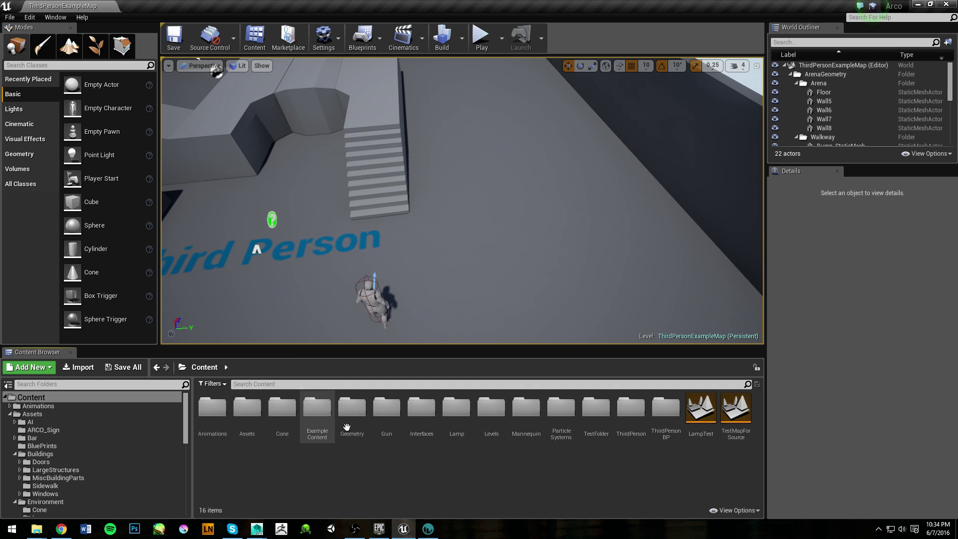
double_click(497, 408)
double_click(632, 409)
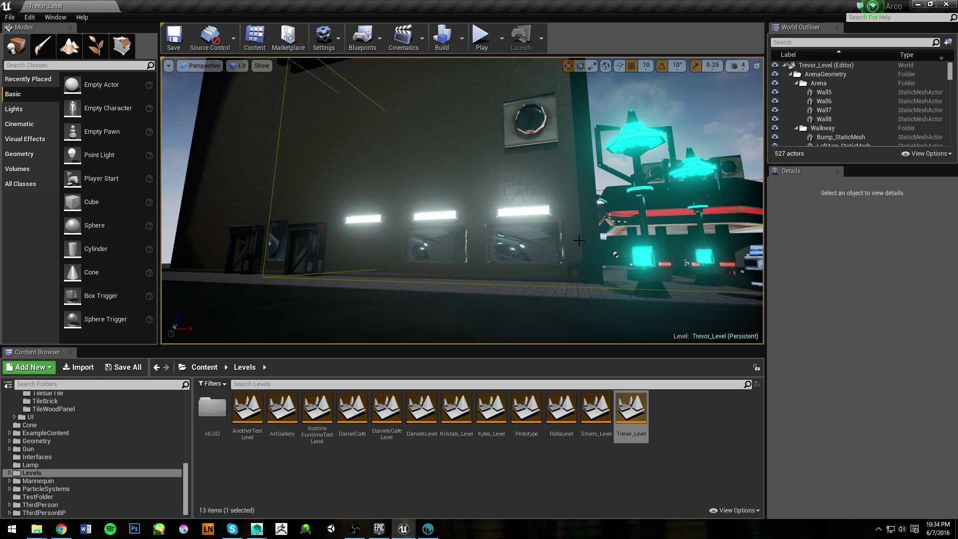
right_drag(578, 240, 719, 247)
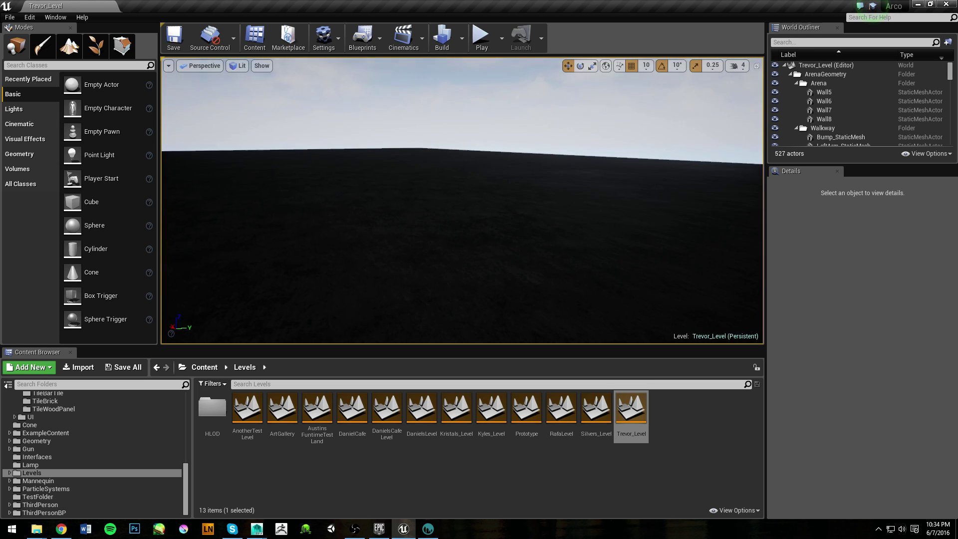
Create a new folder named DemoAsset inside Assets > Environment.
scroll(94, 431, up, 8)
scroll(88, 429, up, 1)
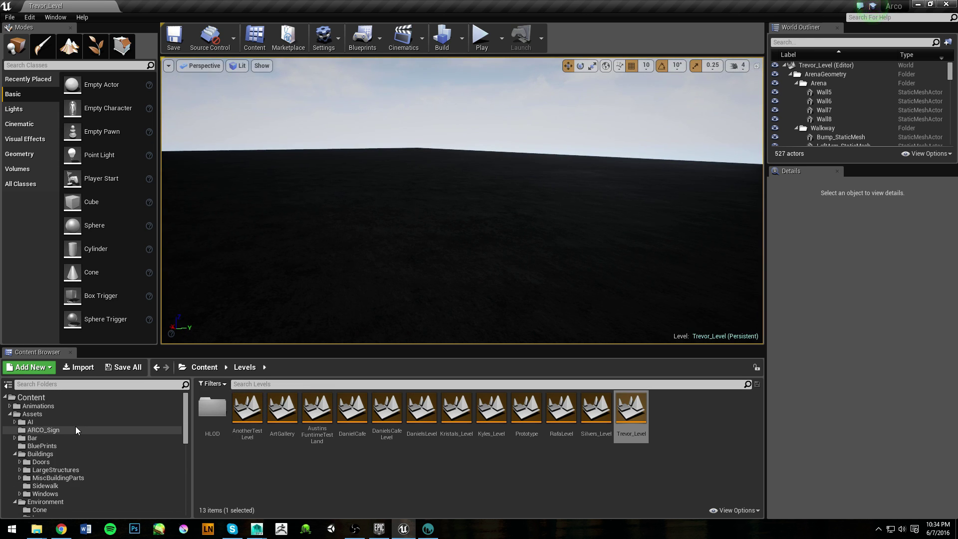
click(54, 412)
click(386, 407)
double_click(386, 407)
right_click(356, 470)
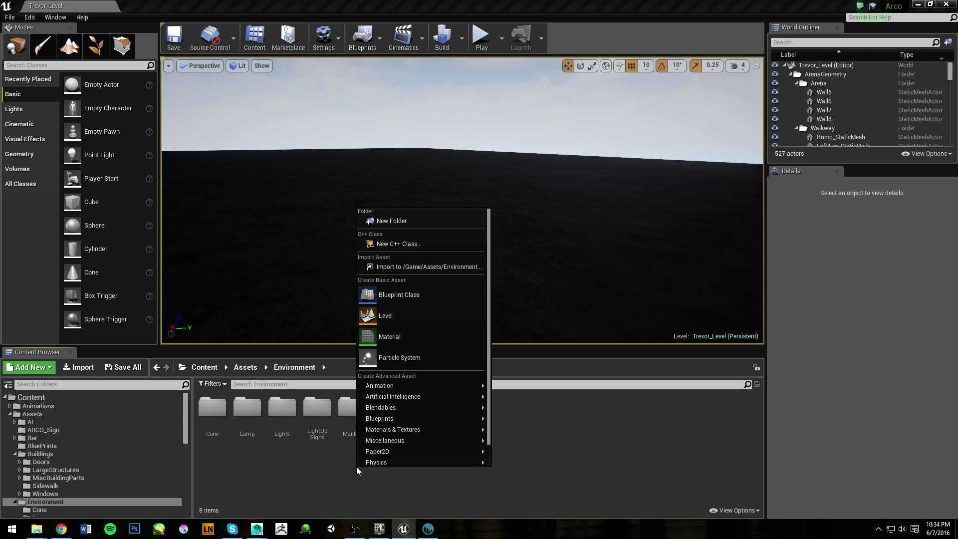
click(387, 226)
text(DemoAsset)
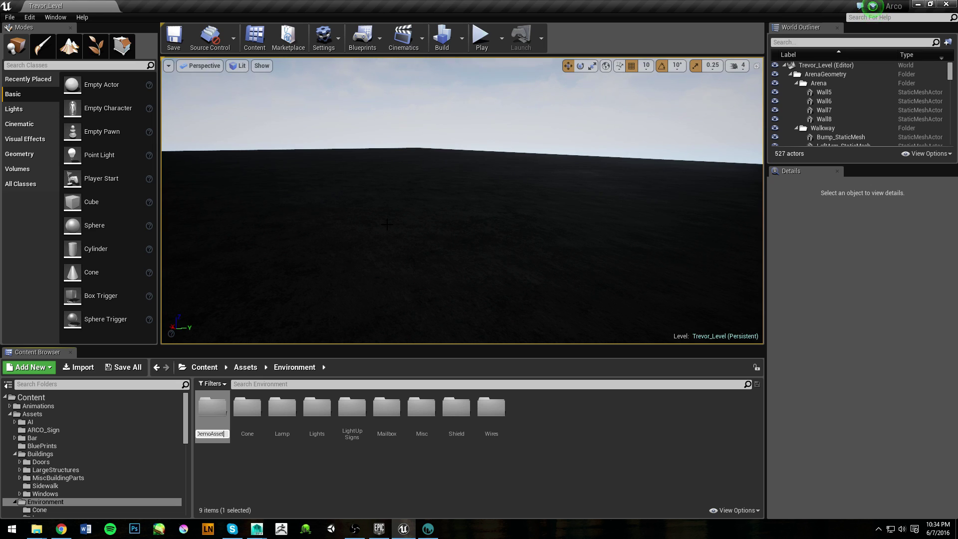
key(Return)
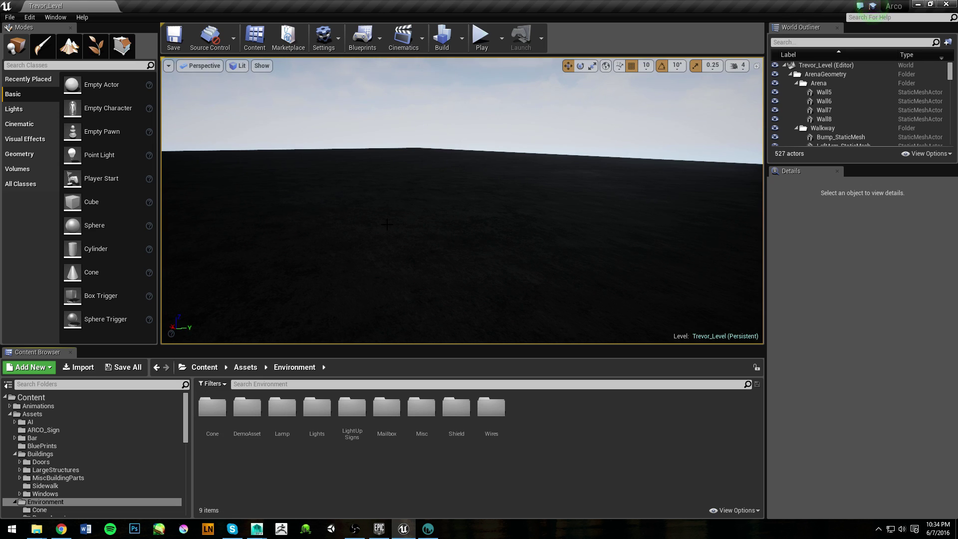
Open the DemoAsset folder and bring in Demo.fbx and all the Demo TGA textures from the DemoObject folder in File Explorer.
double_click(248, 407)
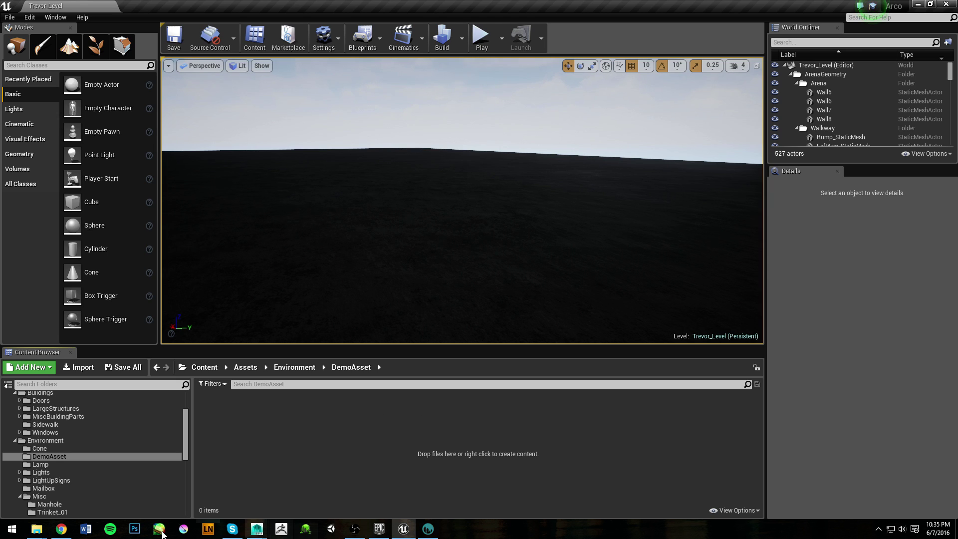
mouse_move(36, 528)
click(53, 488)
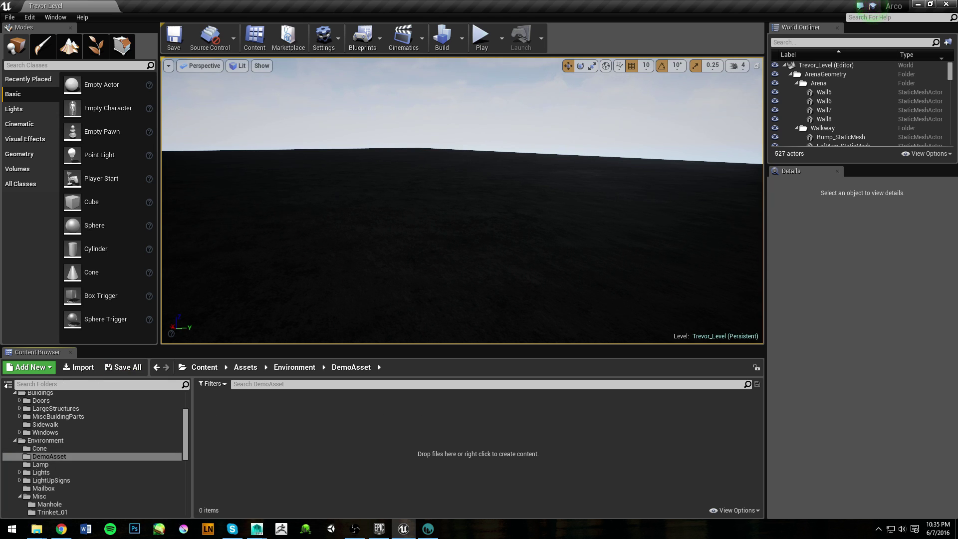
drag(488, 175, 670, 65)
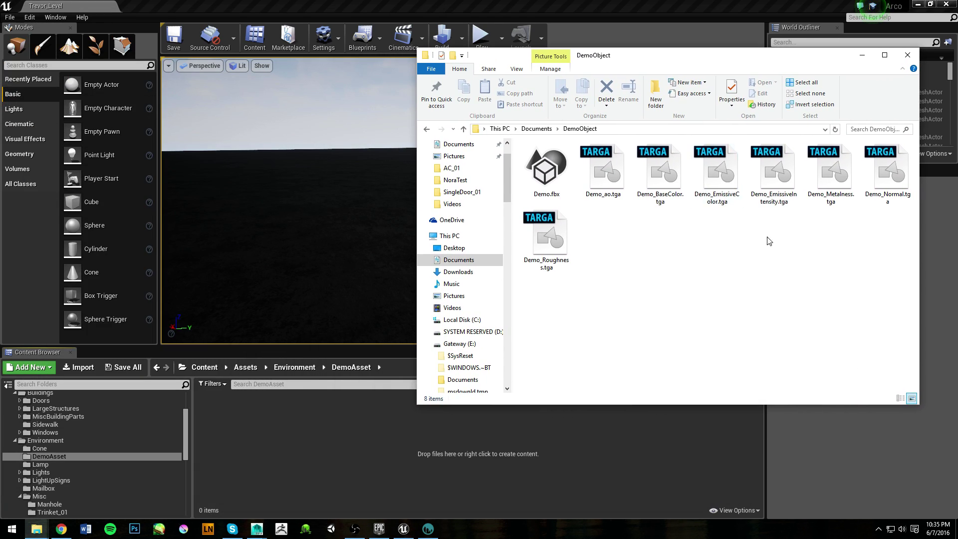
drag(907, 350, 408, 334)
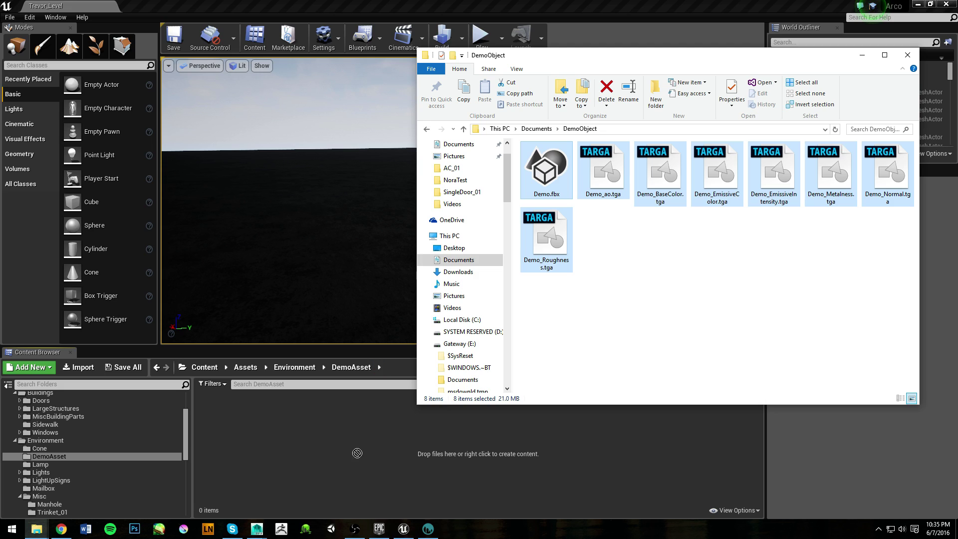
drag(347, 450, 345, 449)
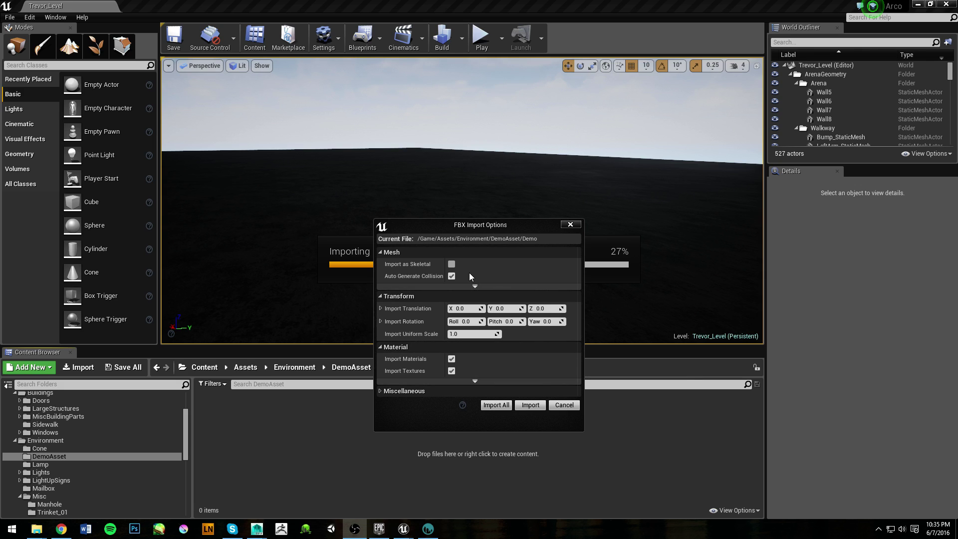
Import the Demo FBX as a static mesh with generated collision, materials and textures enabled, leaving normal maps uninverted.
click(452, 370)
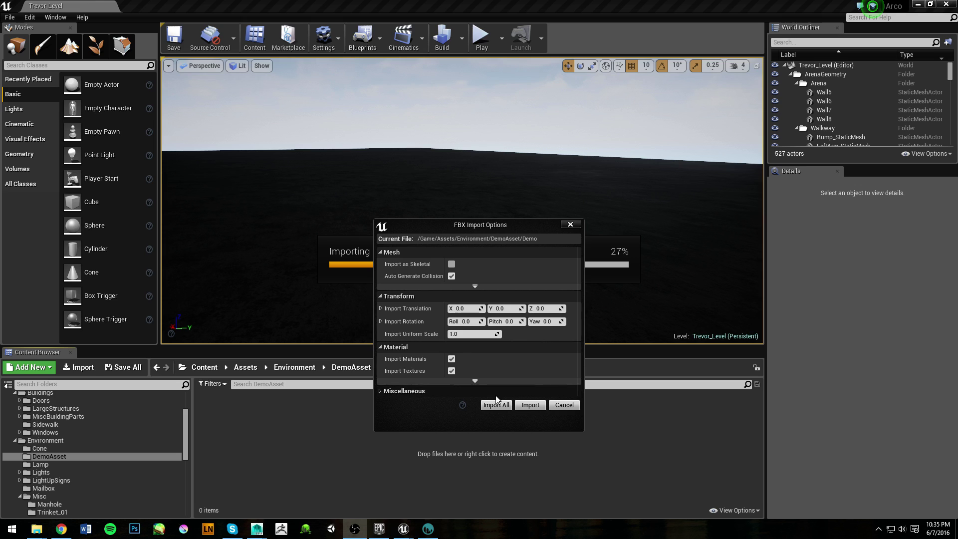
click(475, 381)
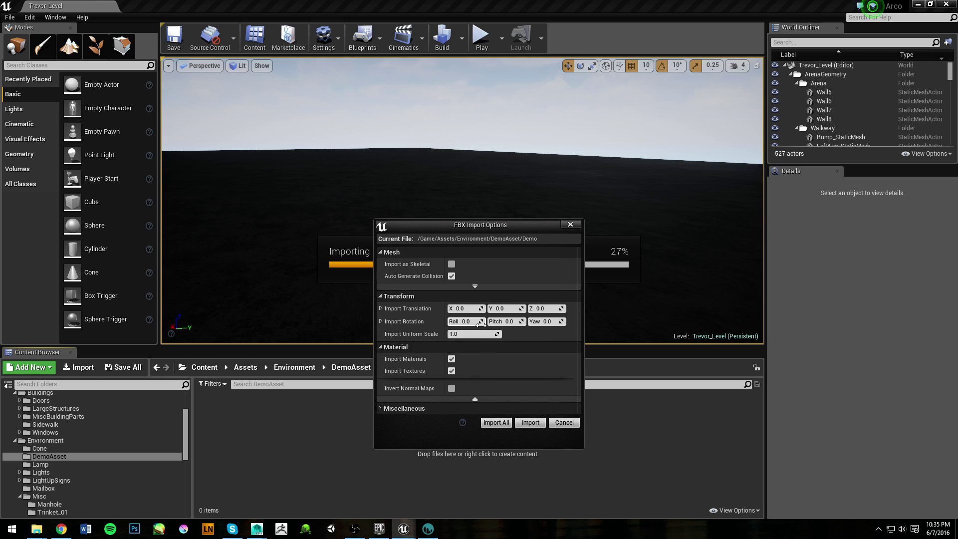
click(529, 423)
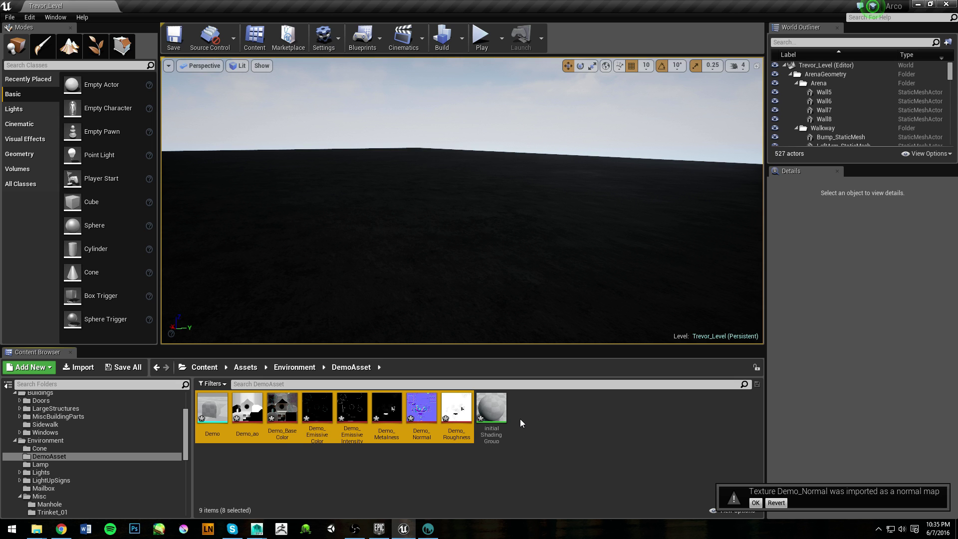
Place the Demo mesh on the level's ground and play the level briefly to compare its size with the character.
key(alt+p)
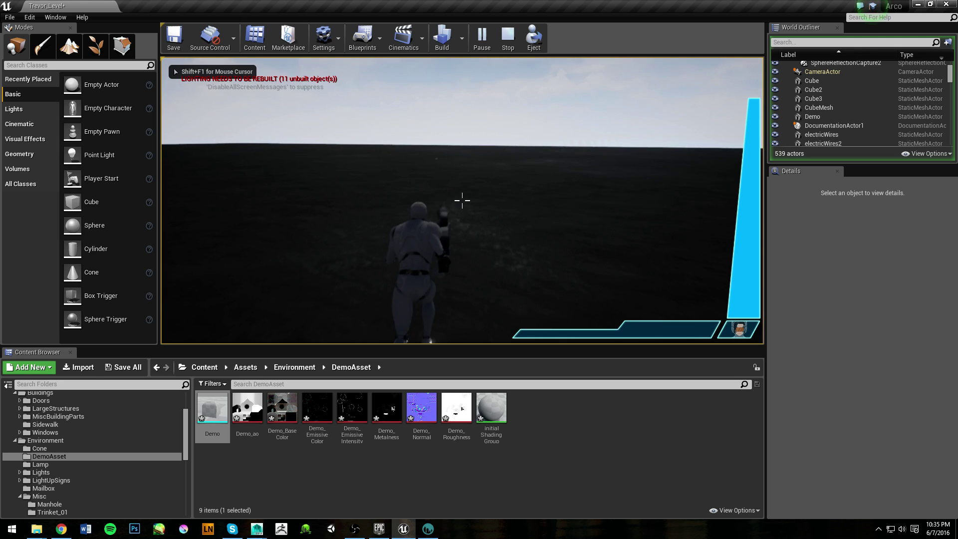
key(w)
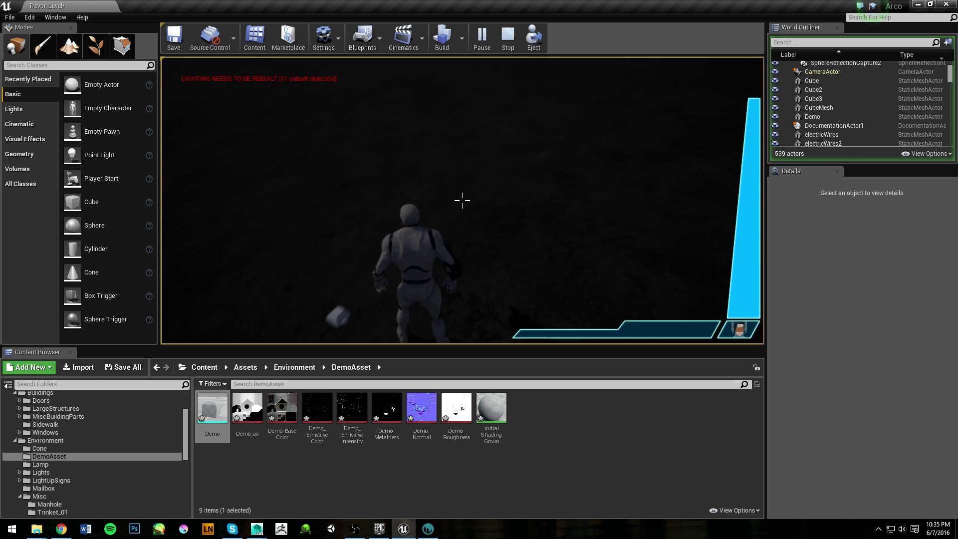
key(Escape)
Scale the placed Demo mesh uniformly to about 8.25 and raise it onto the ground at about 210 cm on Z.
key(r)
drag(362, 295, 429, 264)
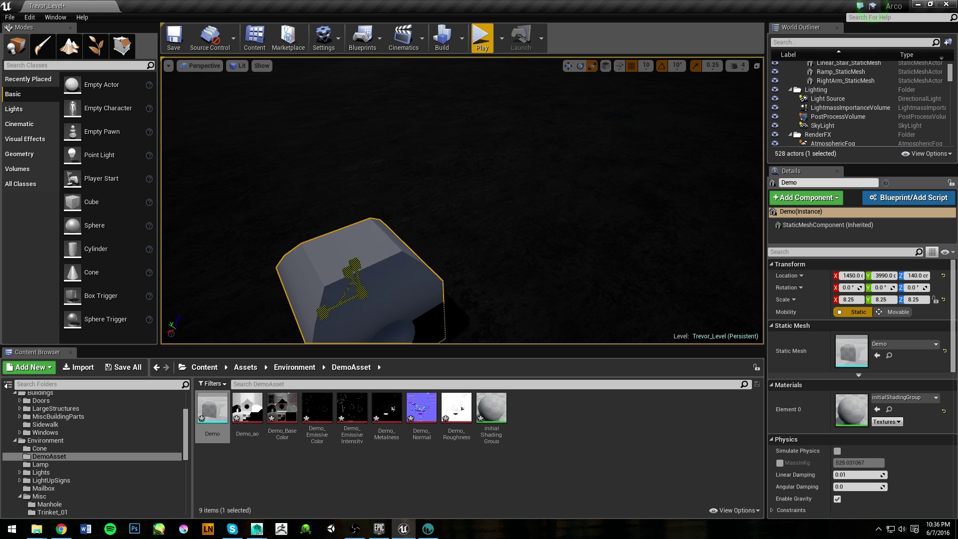
key(w)
drag(355, 259, 352, 208)
right_drag(352, 207, 215, 158)
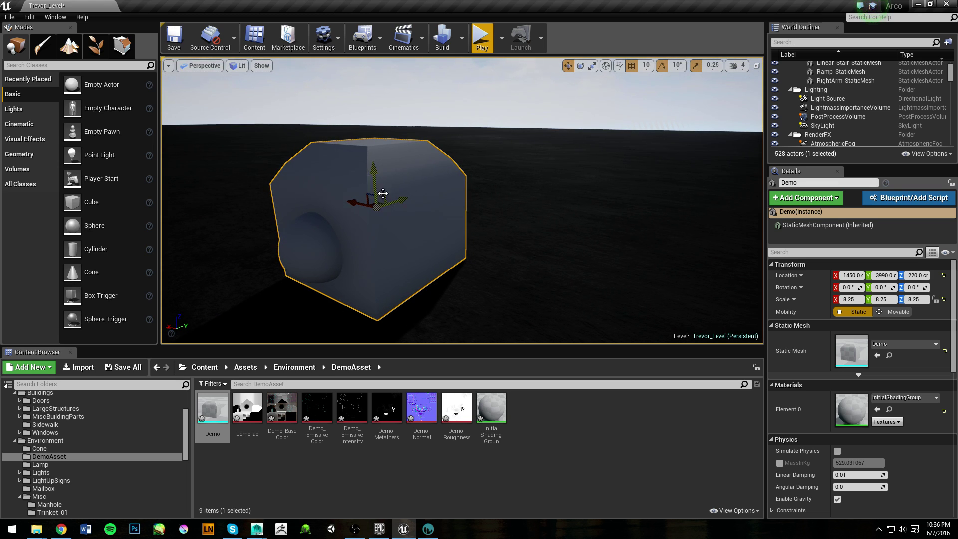
alt+drag(376, 213, 290, 150)
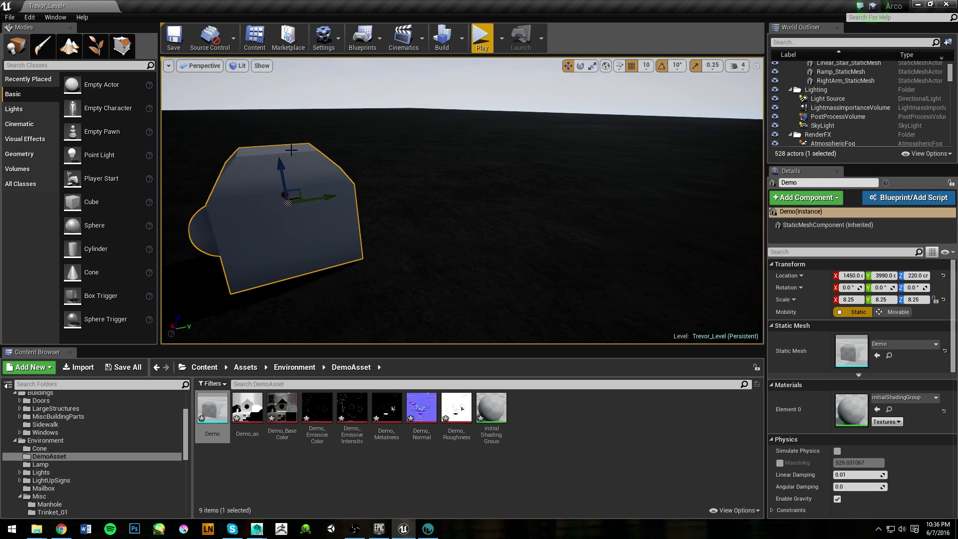
alt+drag(379, 169, 396, 185)
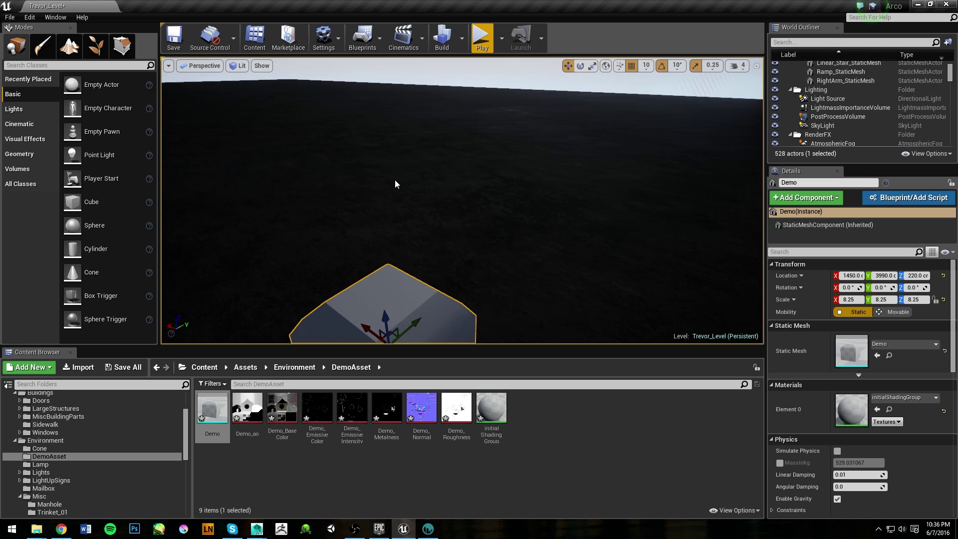
middle_drag(389, 220, 388, 158)
drag(388, 163, 406, 175)
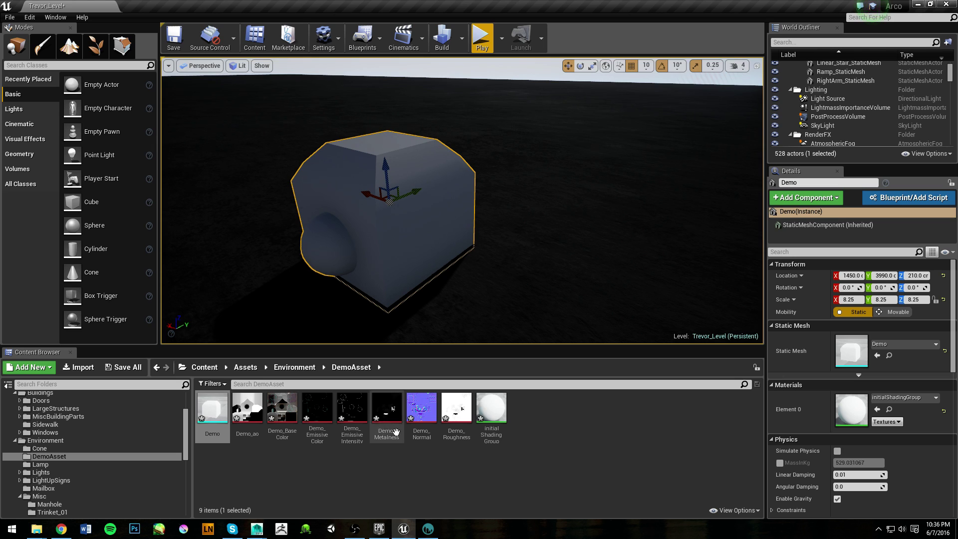
Switch to Maya and examine the original model's orientation and scale attributes.
click(265, 533)
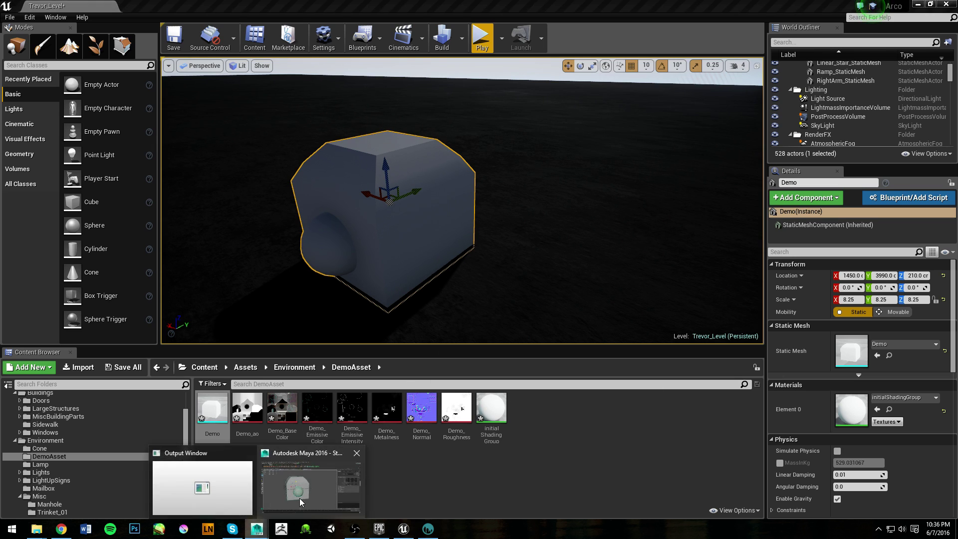
click(305, 482)
alt+drag(442, 225, 483, 228)
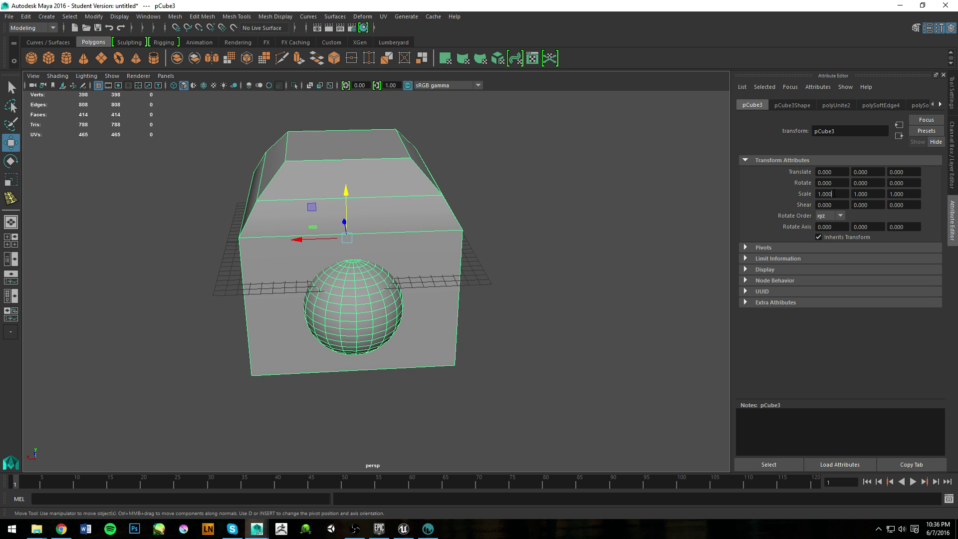
Switch back to the Unreal Editor and set the Demo mesh's uniform scale to 8.
click(403, 528)
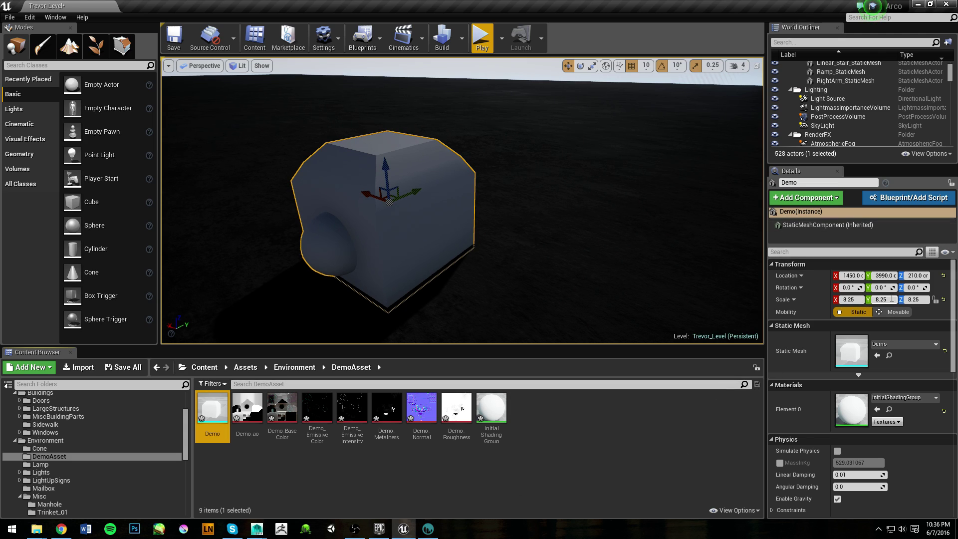
click(858, 299)
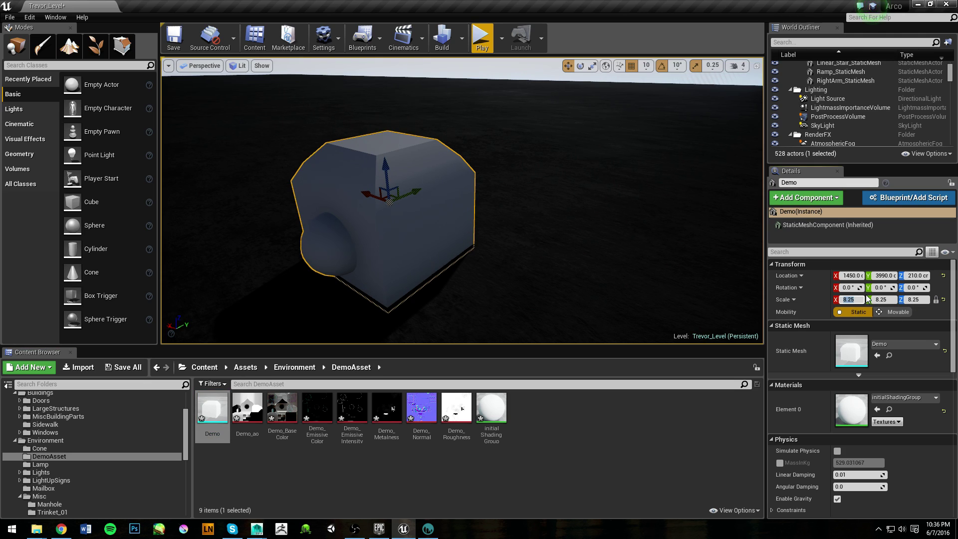
text(8)
key(Return)
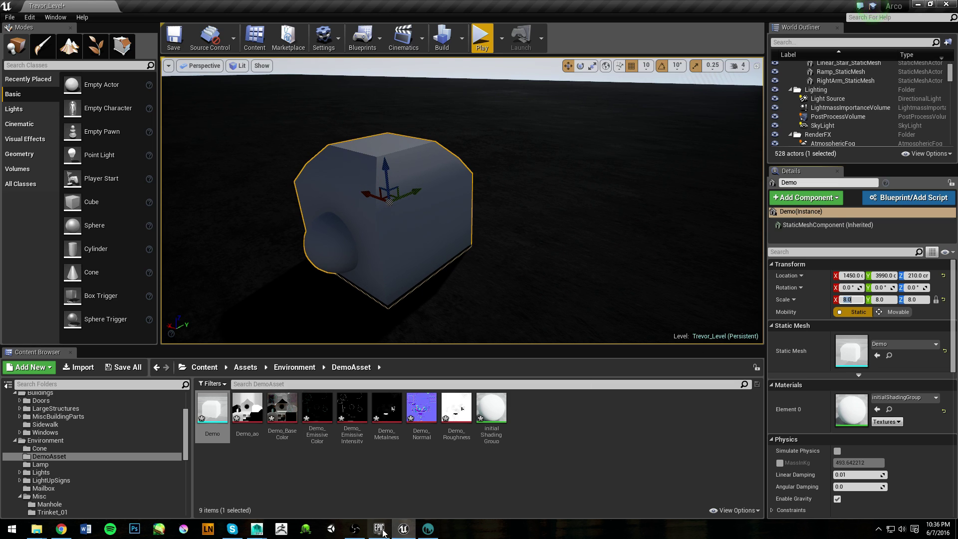
Switch to Maya and start a new empty scene without saving the current one.
mouse_move(256, 529)
click(340, 486)
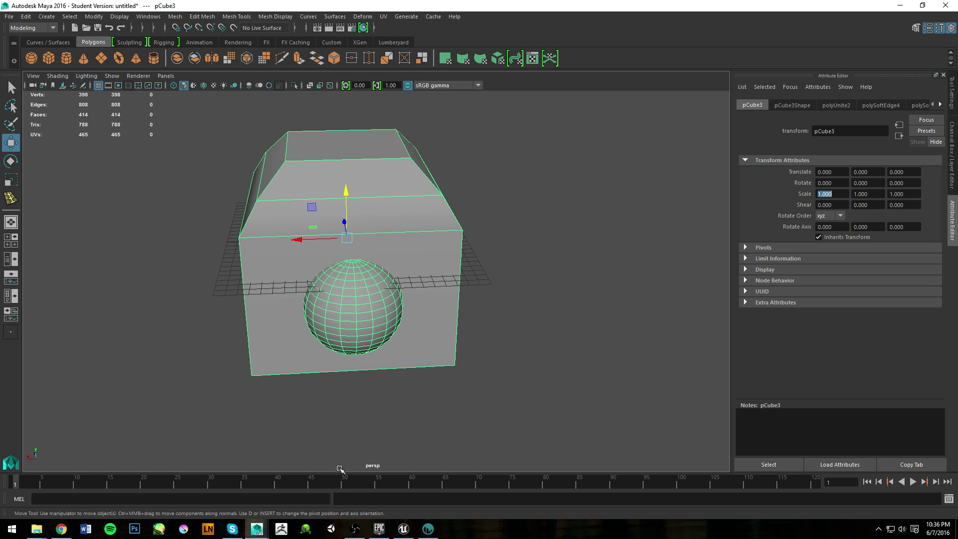
drag(527, 377, 261, 175)
click(9, 16)
mouse_move(26, 17)
click(162, 212)
click(236, 215)
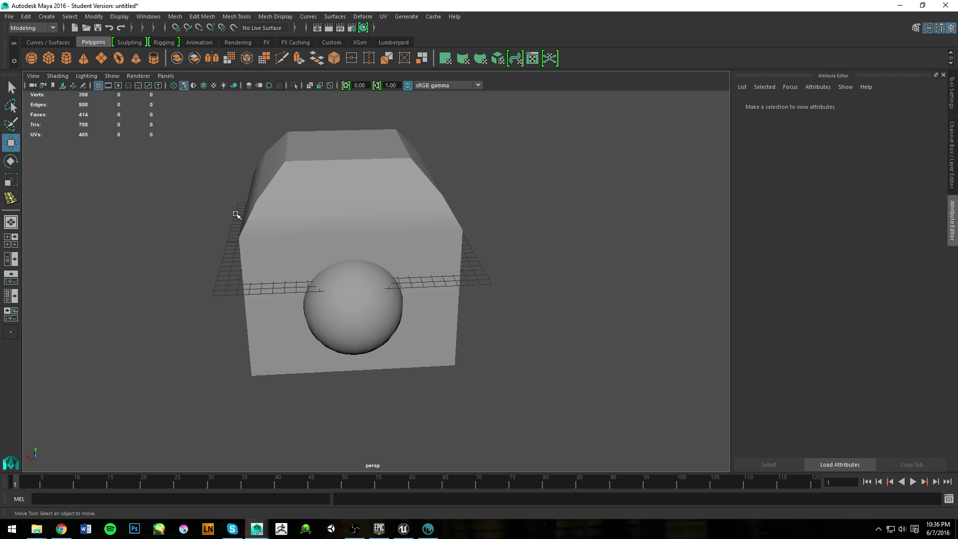
key(ctrl+n)
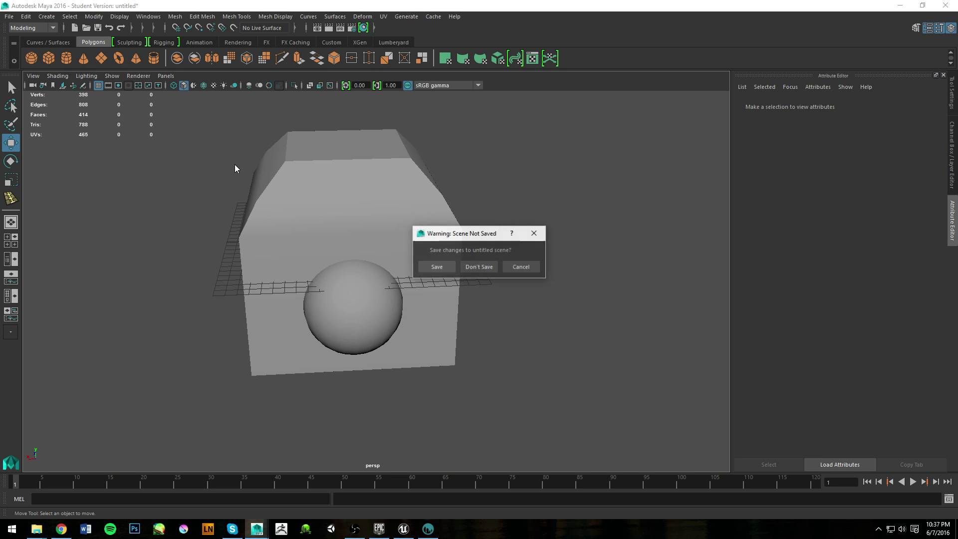
click(467, 269)
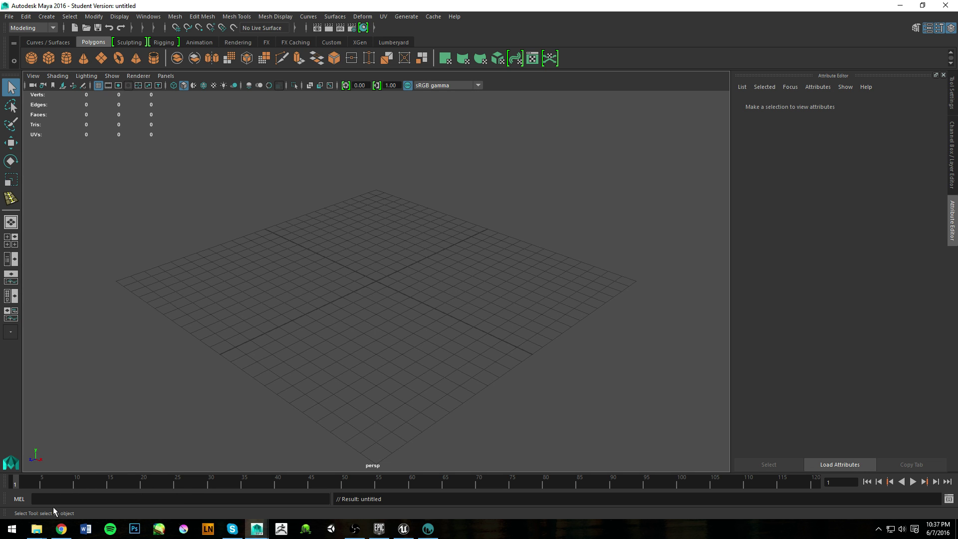
Bring only Demo.fbx from the DemoObject folder in File Explorer into the empty Maya scene.
mouse_move(37, 528)
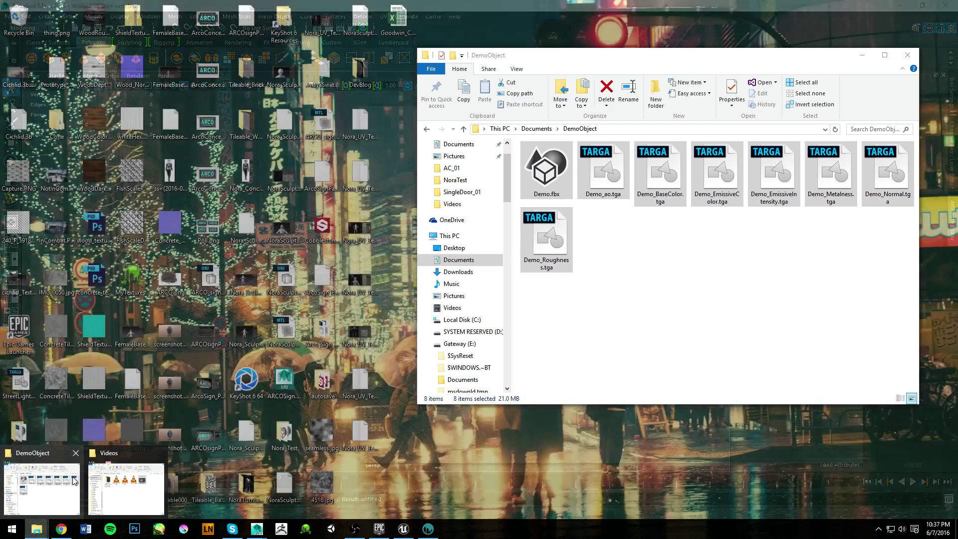
click(74, 479)
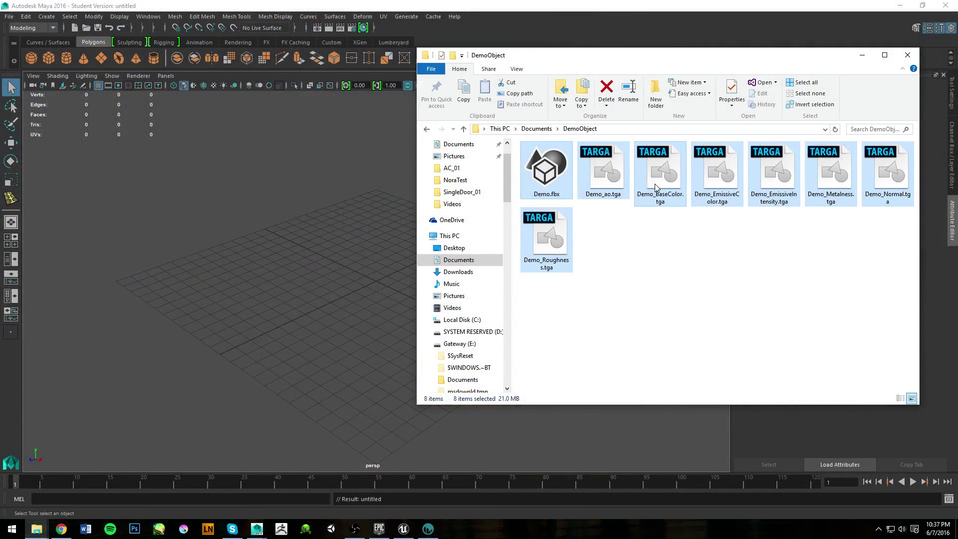
click(557, 174)
drag(342, 192, 331, 195)
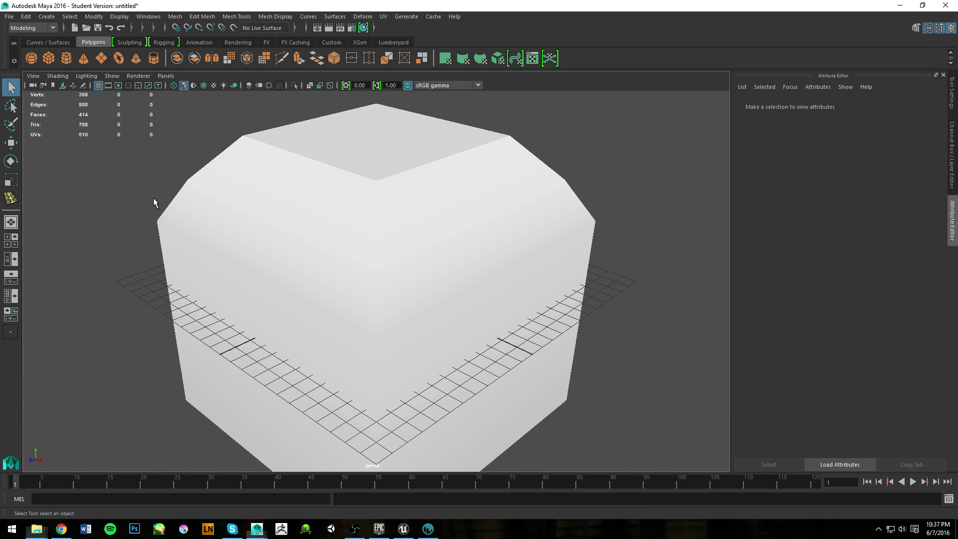
Select the imported model and examine its shape and position relative to the grid from several sides.
alt+drag(352, 267, 502, 229)
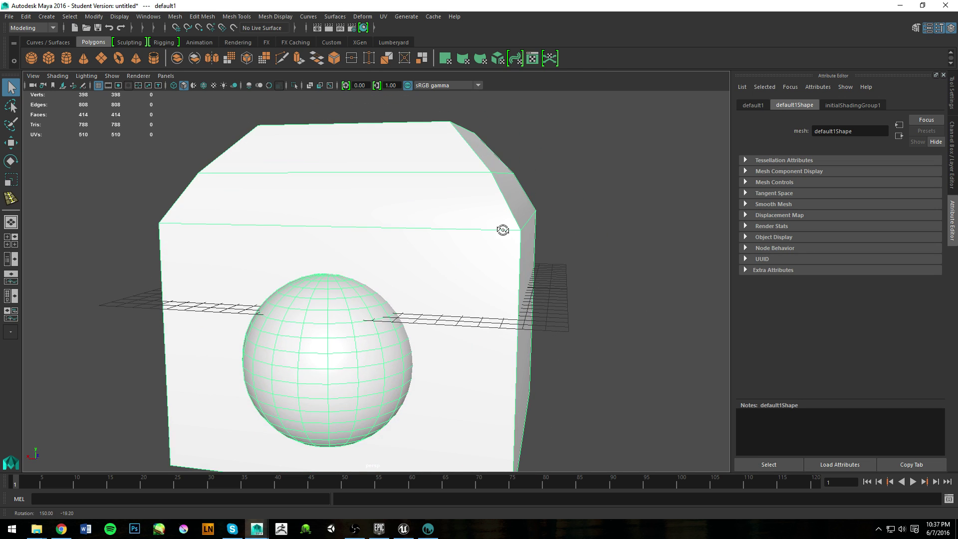
alt+middle_drag(492, 247, 524, 180)
click(613, 185)
scroll(439, 199, down, 5)
click(408, 153)
alt+drag(409, 152, 412, 199)
key(w)
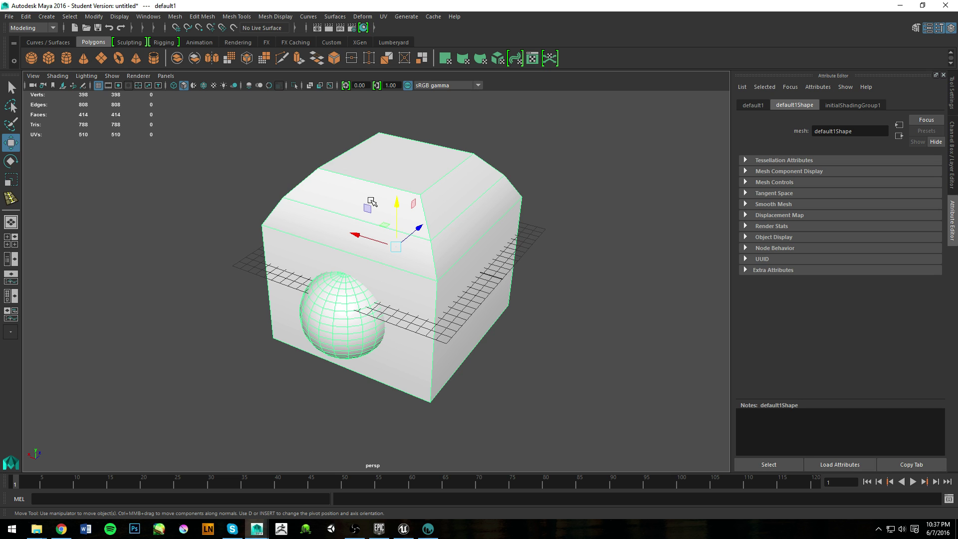
alt+drag(404, 239, 447, 280)
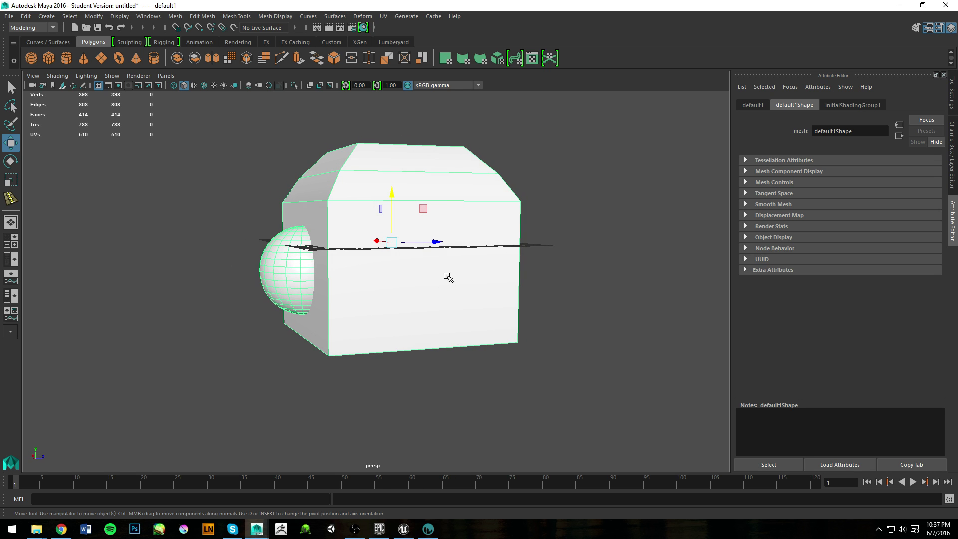
alt+drag(285, 186, 445, 220)
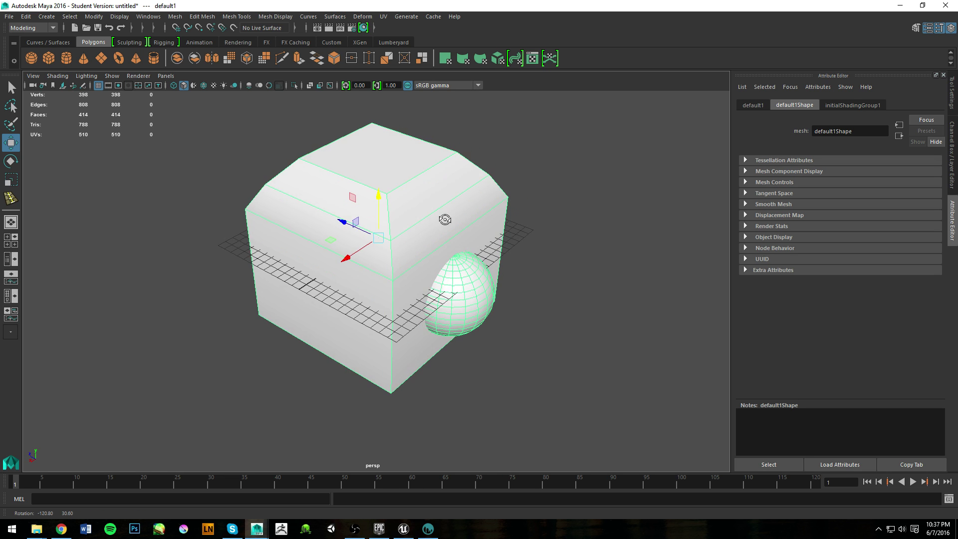
Snap the model's pivot vertically down to the level of its bottom corner vertex using point snapping.
click(199, 28)
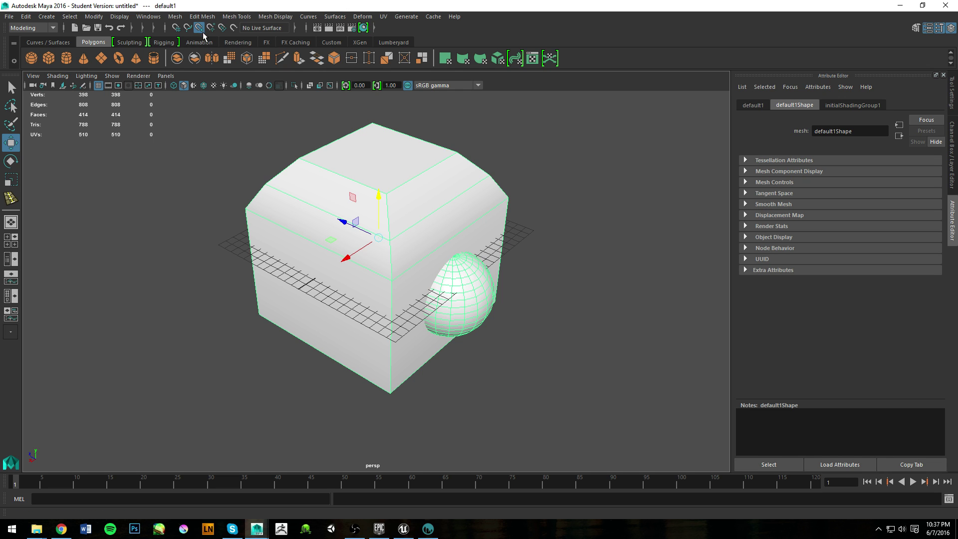
alt+drag(234, 100, 299, 212)
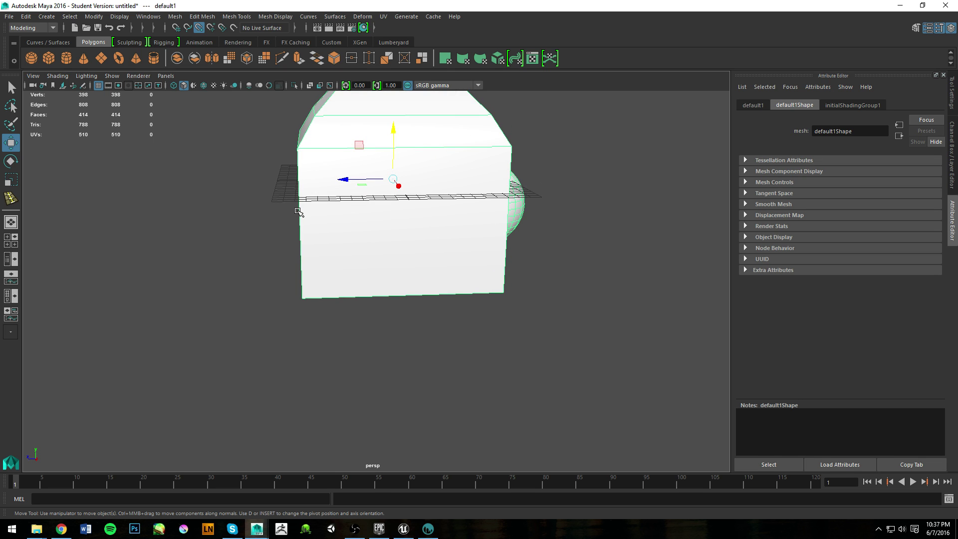
alt+drag(444, 233, 424, 235)
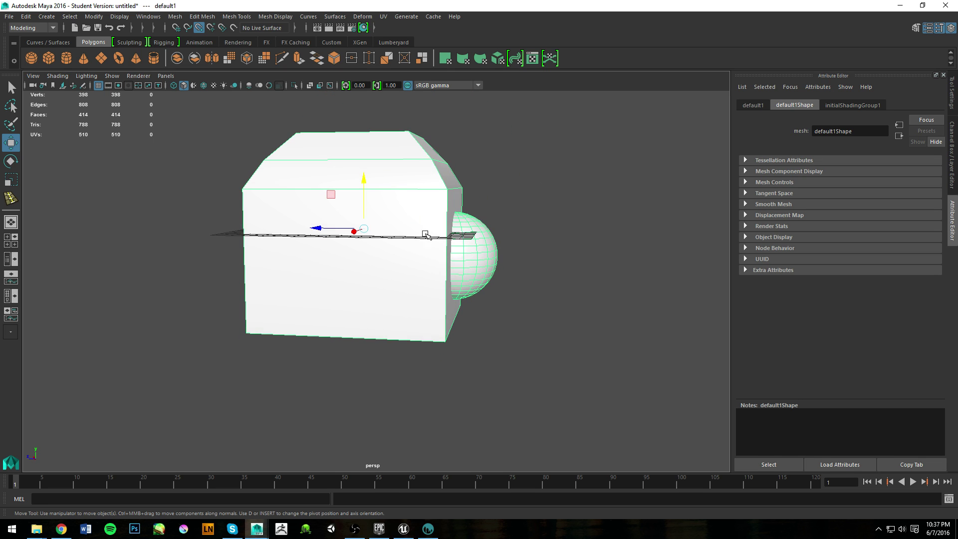
key(d)
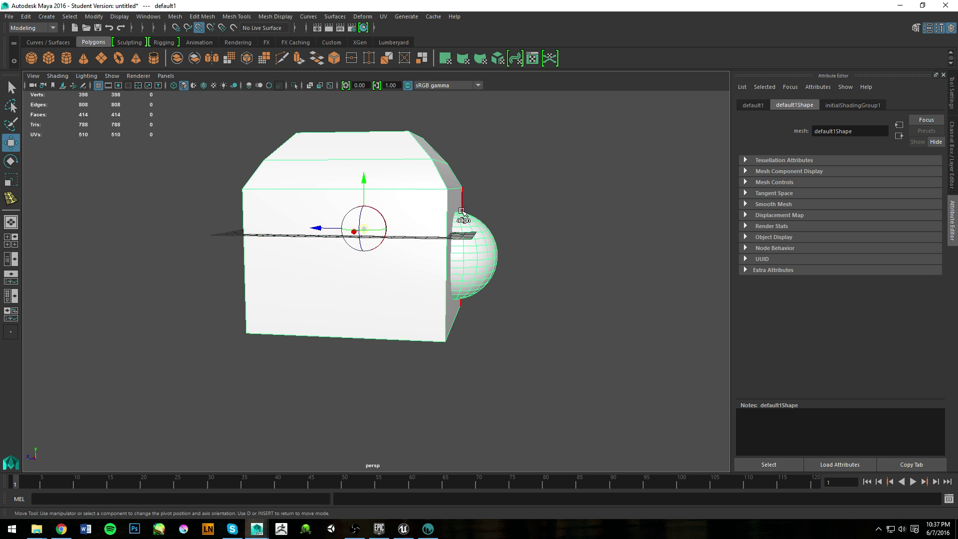
right_click(403, 176)
drag(365, 180, 452, 350)
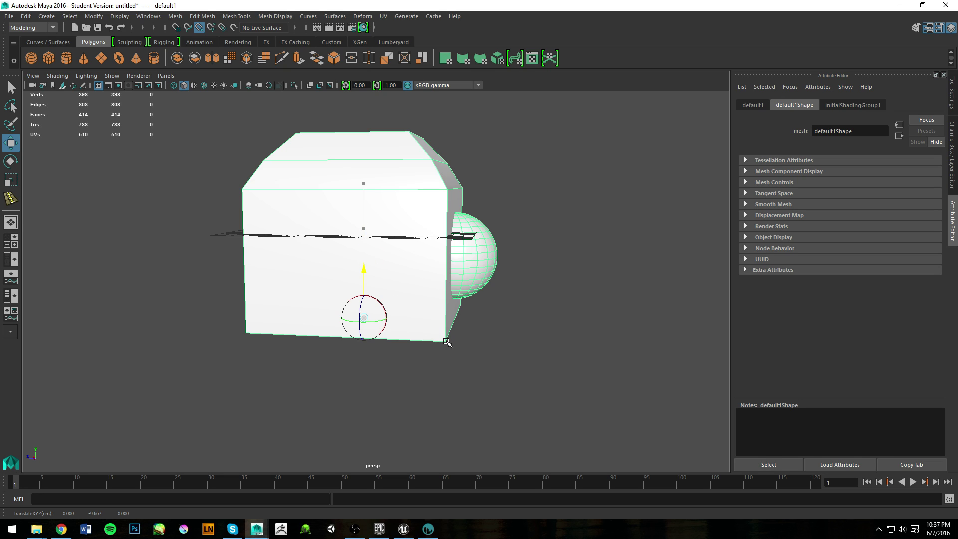
drag(446, 342, 468, 282)
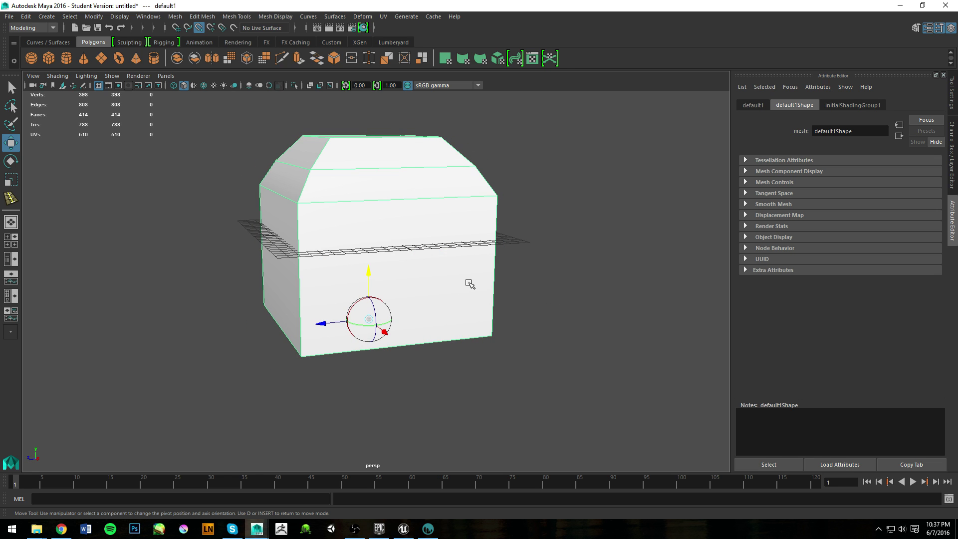
Replace point snapping with grid snapping and raise the model until its base rests on the grid.
alt+drag(412, 327, 389, 178)
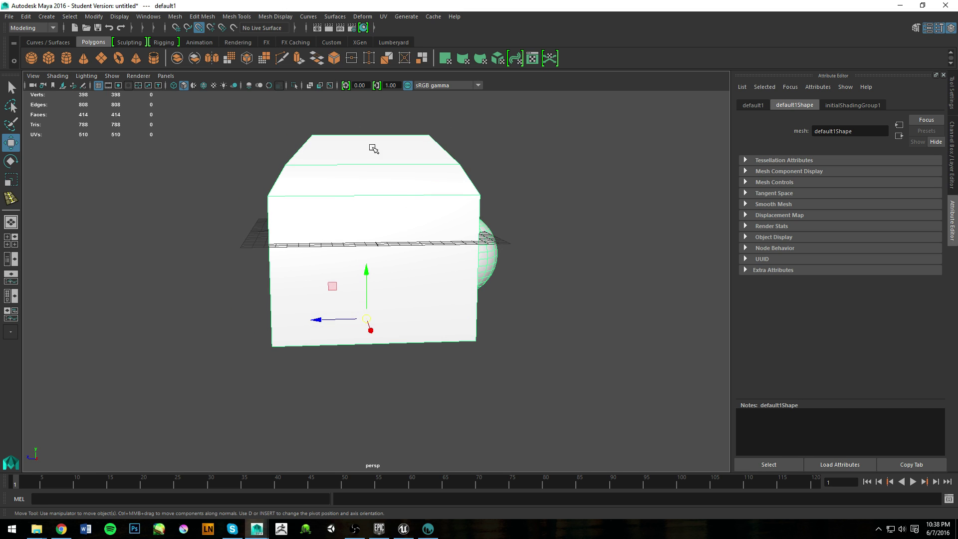
click(201, 29)
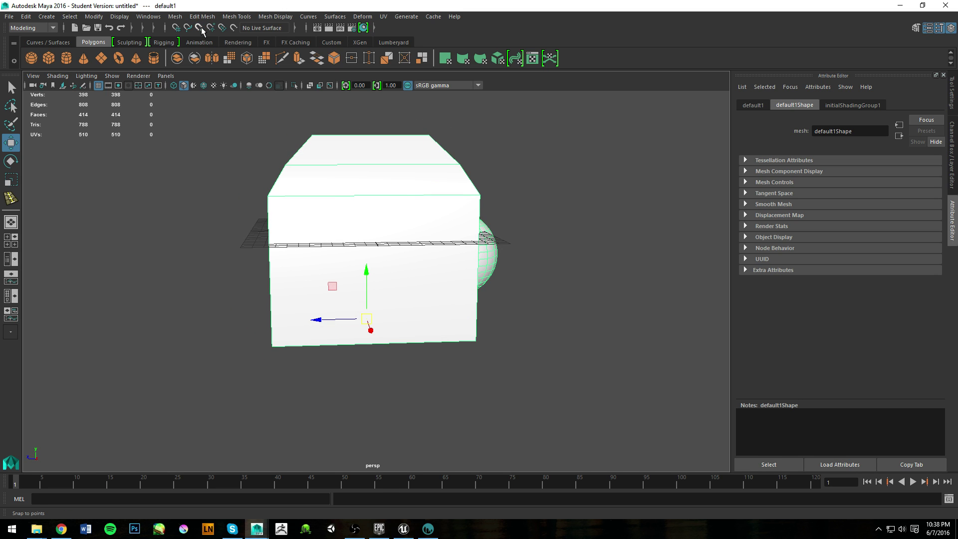
click(175, 27)
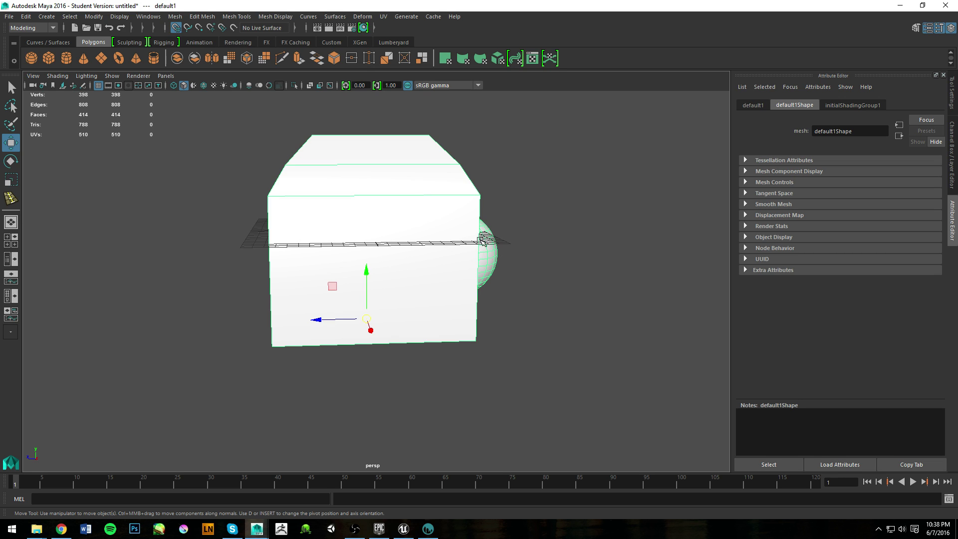
drag(368, 278, 322, 220)
alt+middle_drag(433, 161, 417, 299)
mouse_move(458, 323)
alt+mouse_down()
mouse_move(406, 307)
mouse_move(453, 316)
mouse_move(496, 347)
mouse_move(454, 336)
alt+mouse_up()
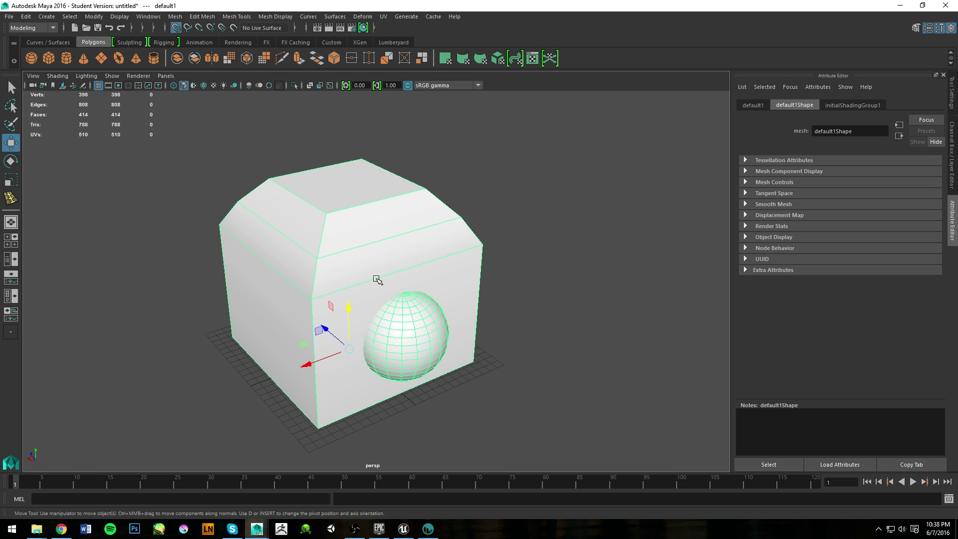
Set the model's transform scale to 8 on the X, Y and Z axes.
alt+middle_drag(377, 280, 383, 260)
click(753, 106)
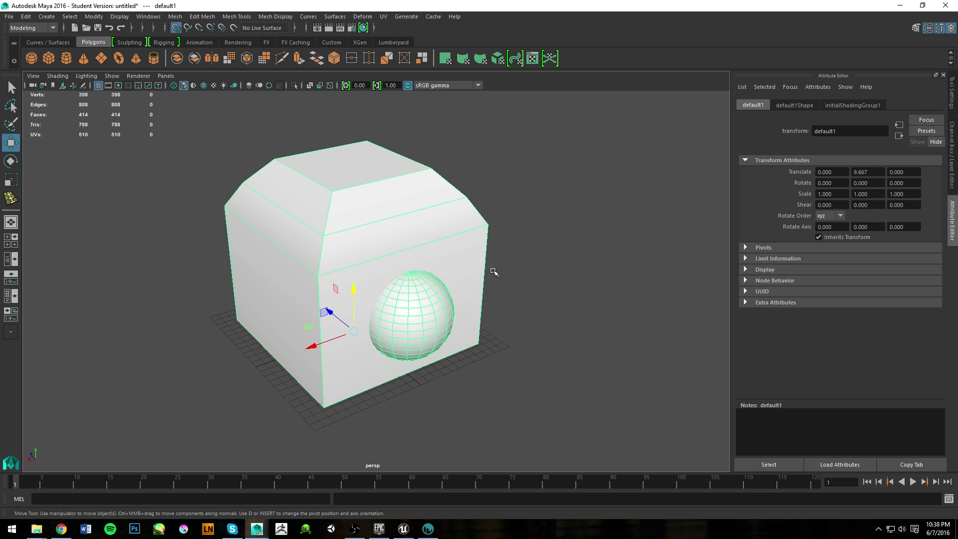
click(840, 193)
text(8)
key(Return)
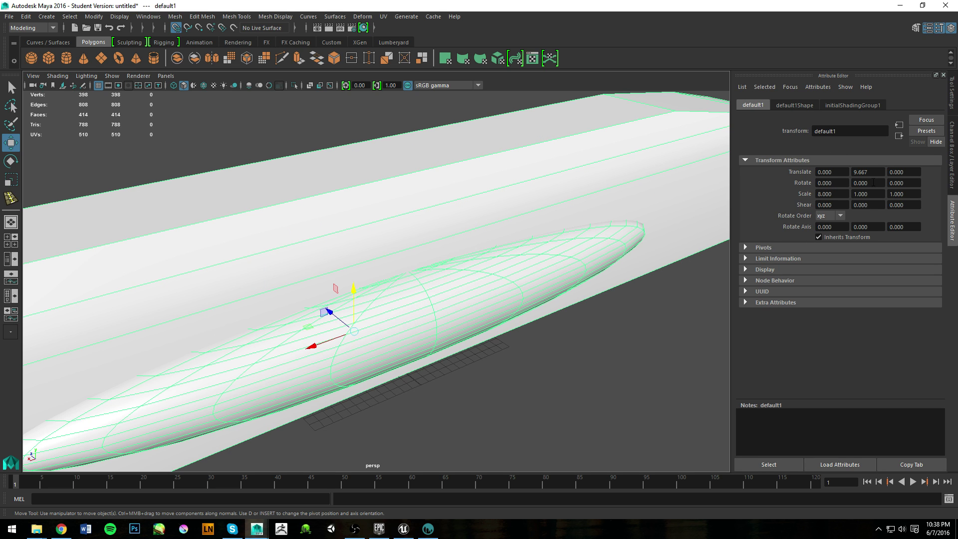
click(867, 194)
text(8)
key(Tab)
text(8)
key(Return)
scroll(337, 316, down, 14)
scroll(571, 226, up, 6)
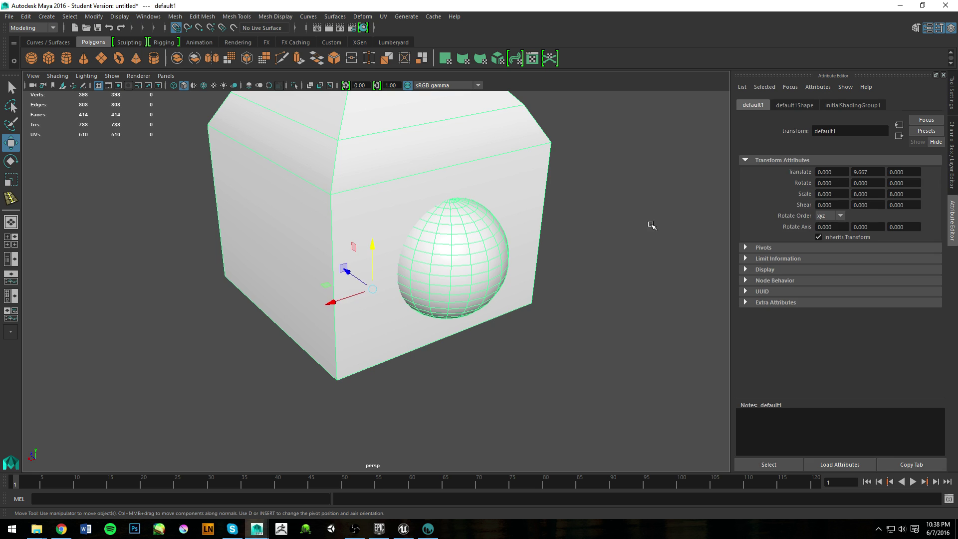
Switch to the Unreal Editor and check the scale values of the Demo mesh in the level.
click(651, 225)
click(404, 528)
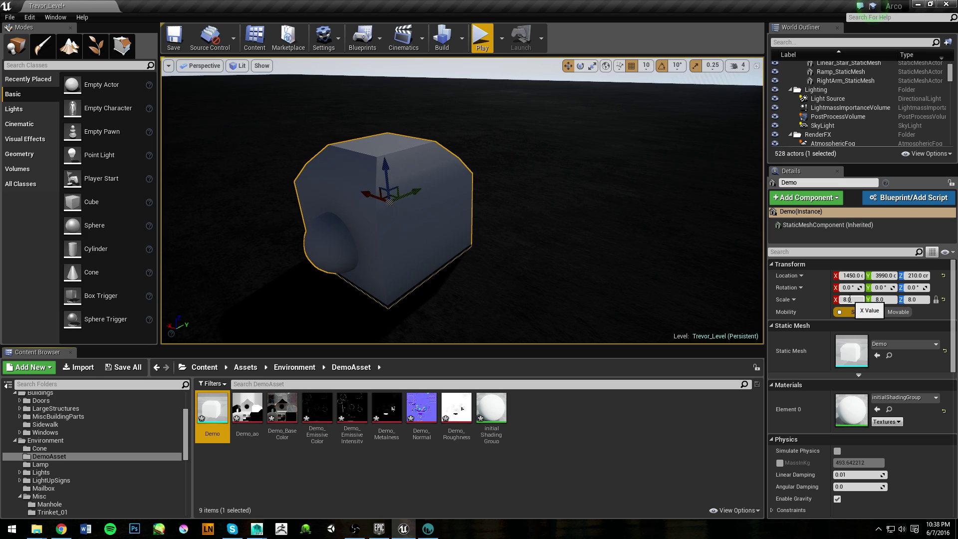
click(544, 215)
click(404, 199)
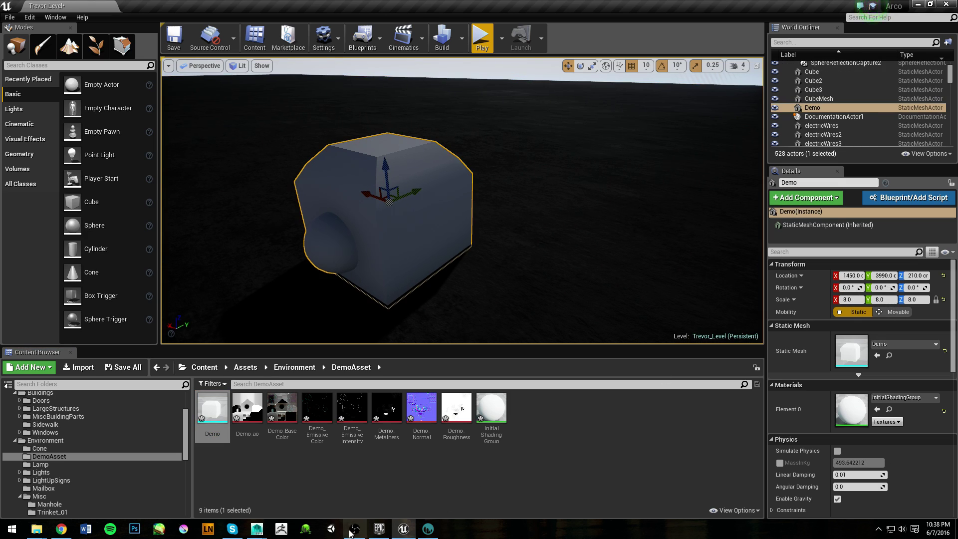
Switch back to Maya and select the scaled model for export.
mouse_move(274, 528)
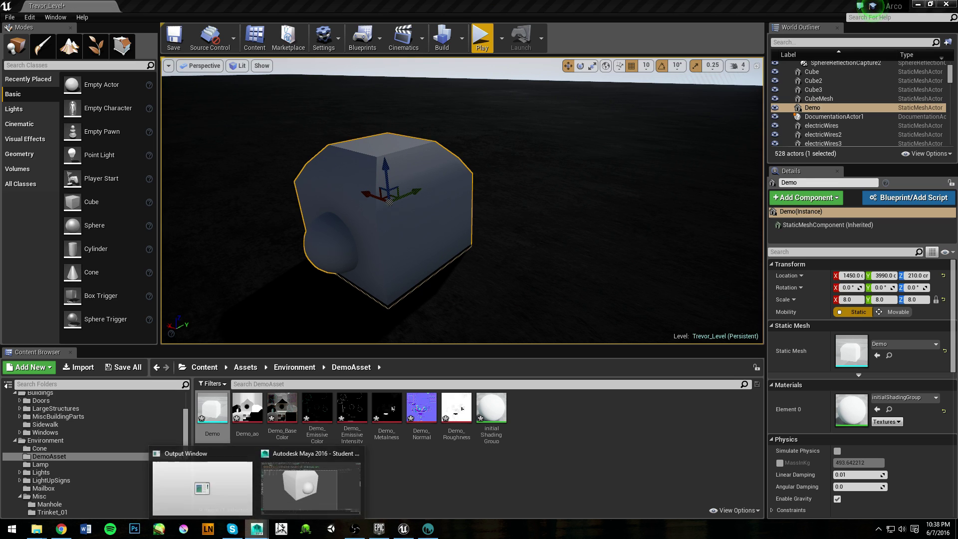
click(309, 481)
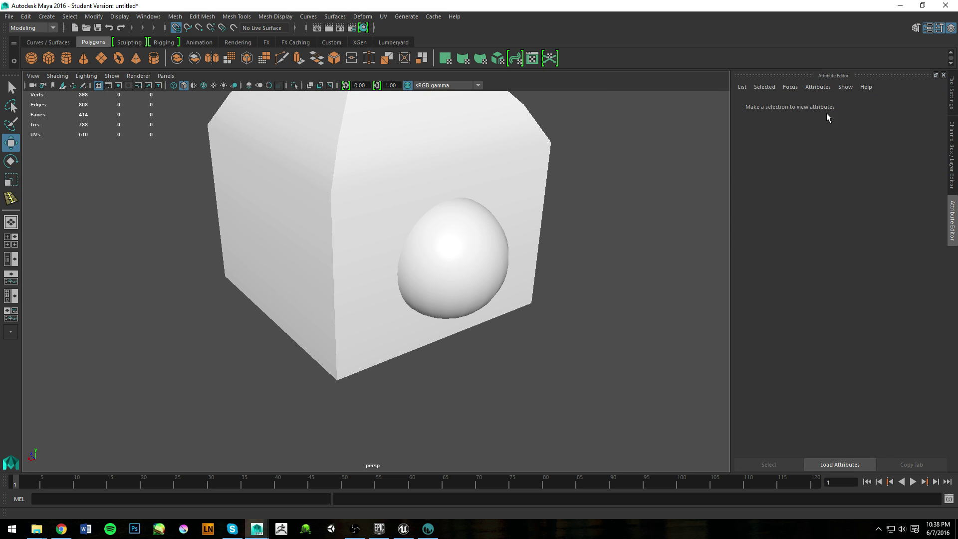
click(393, 196)
scroll(416, 211, down, 2)
mouse_move(454, 222)
alt+mouse_down()
mouse_move(444, 220)
mouse_move(436, 158)
mouse_move(434, 216)
mouse_move(461, 211)
alt+mouse_up()
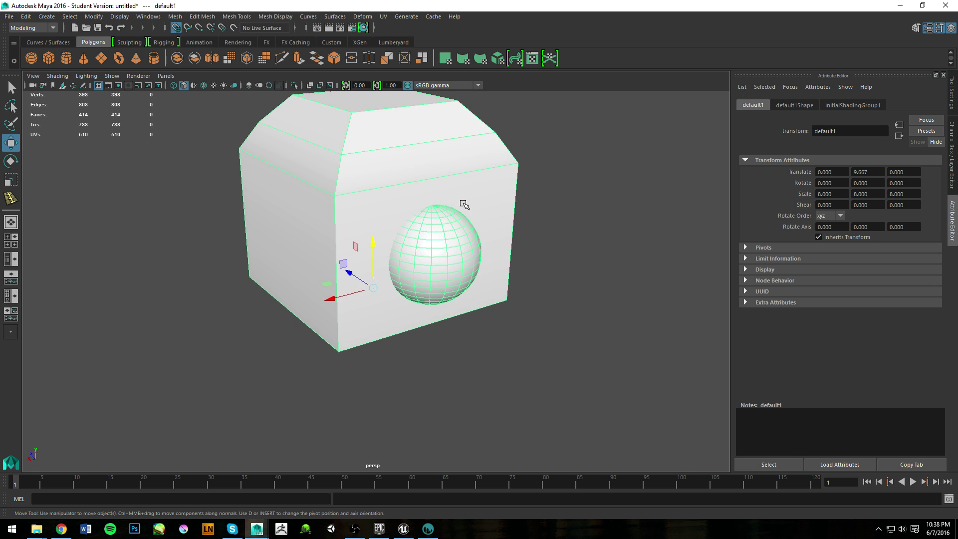
alt+drag(469, 178, 448, 225)
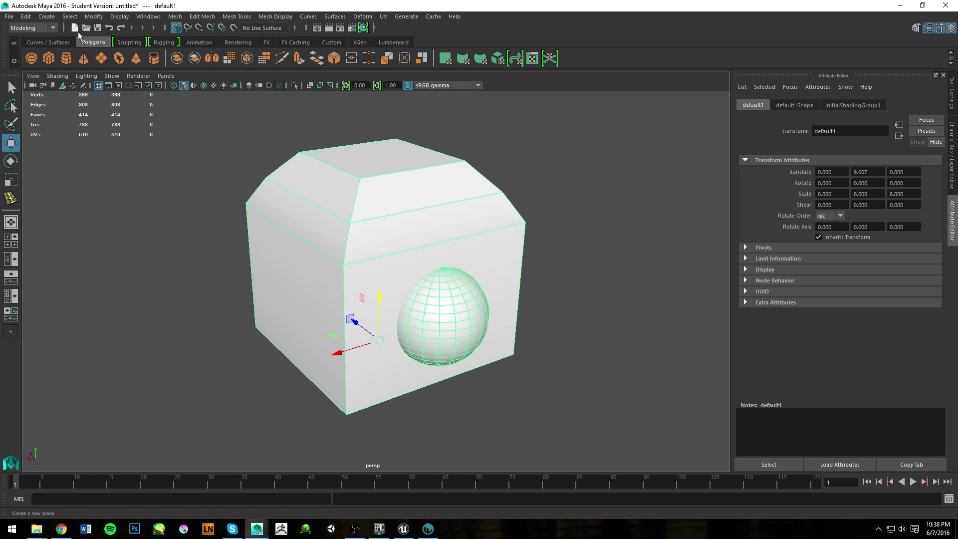
Export the selected model as FBX to the DemoObject folder, overwriting Demo.fbx.
click(9, 17)
click(55, 148)
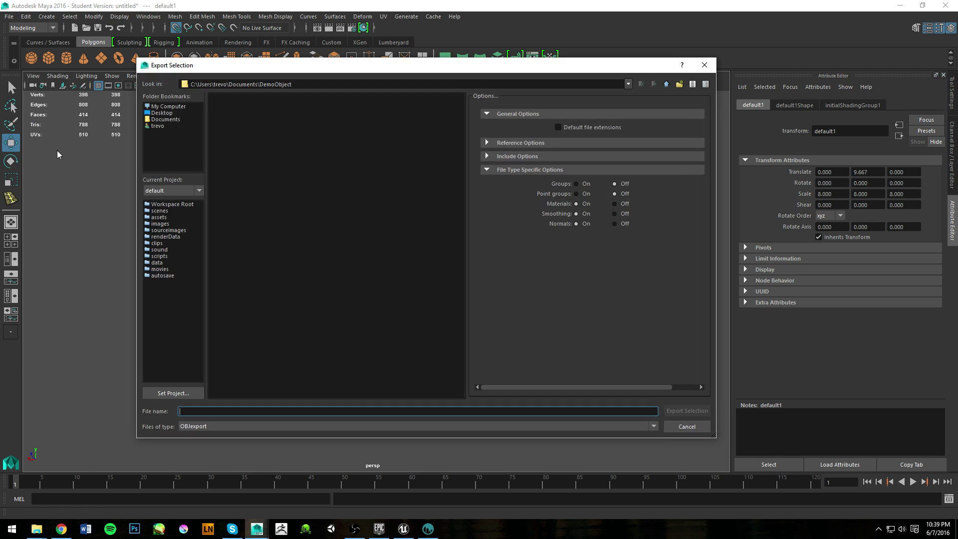
click(229, 427)
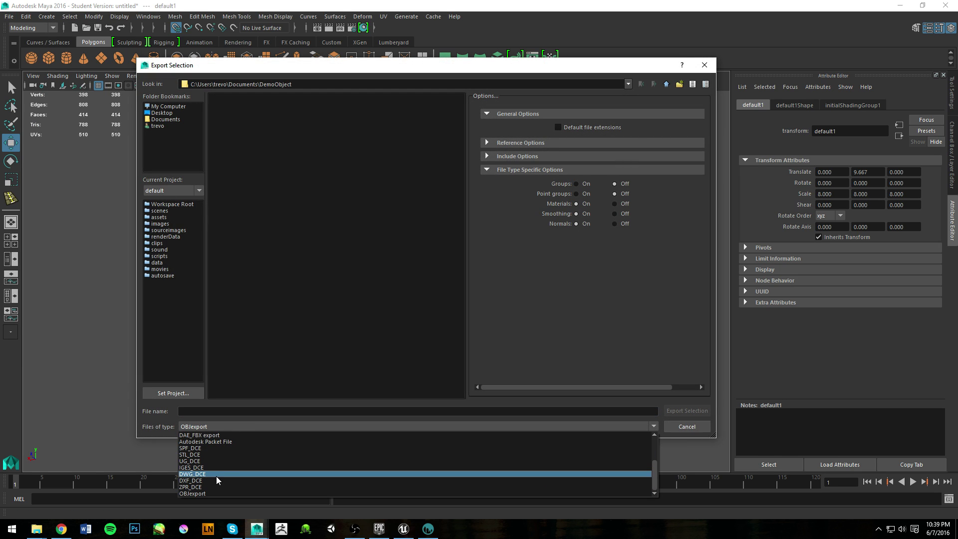
scroll(197, 457, up, 2)
click(204, 454)
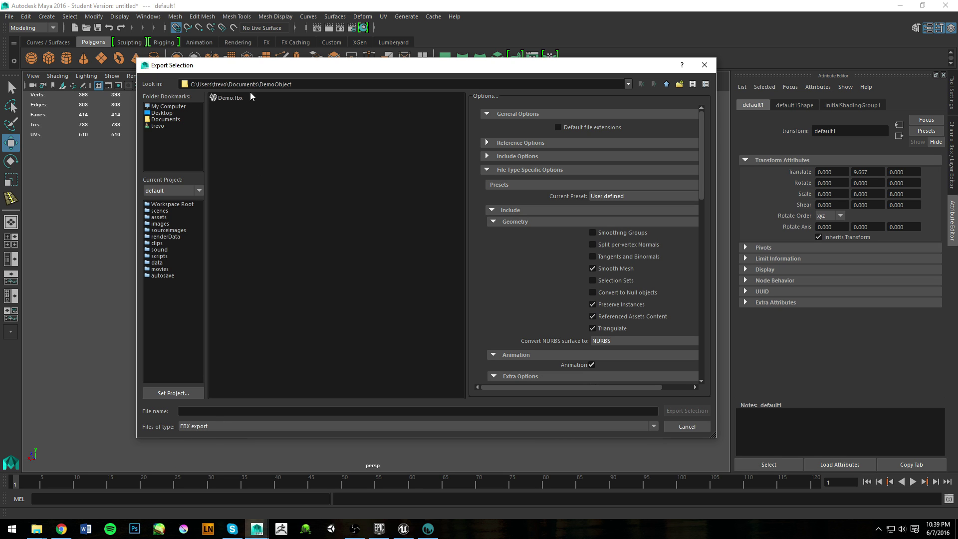
click(231, 98)
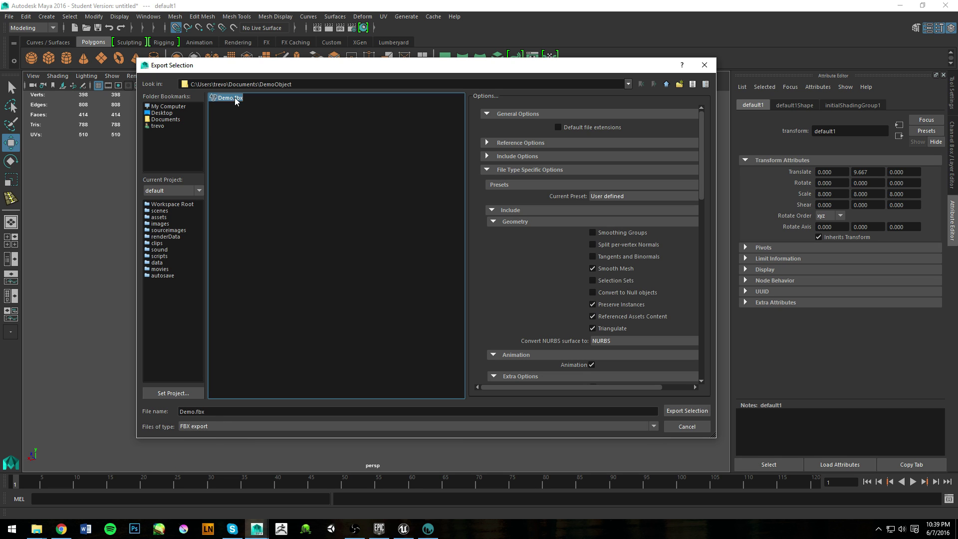
click(673, 412)
click(404, 266)
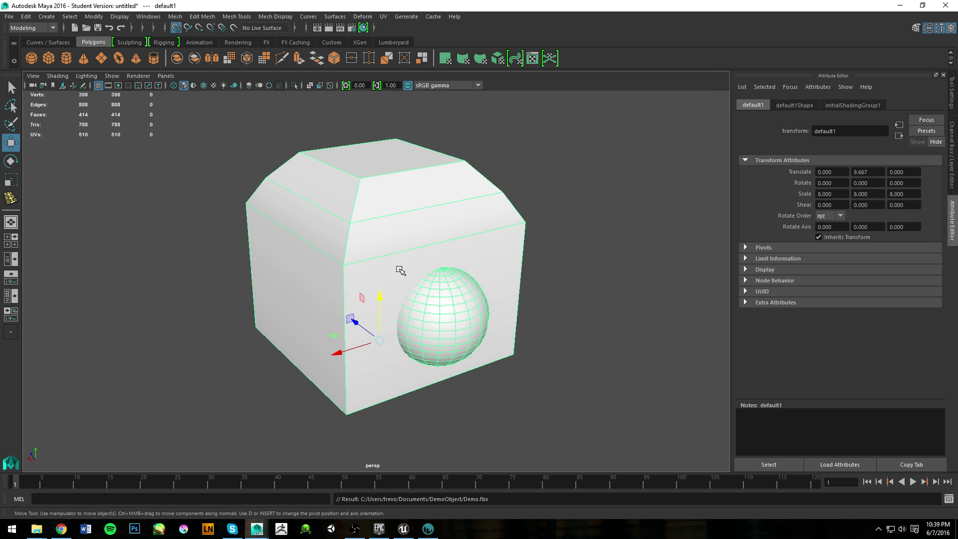
Switch to the Unreal Editor and reimport Demo.fbx from the DemoObject folder in File Explorer into the DemoAsset content folder.
click(403, 529)
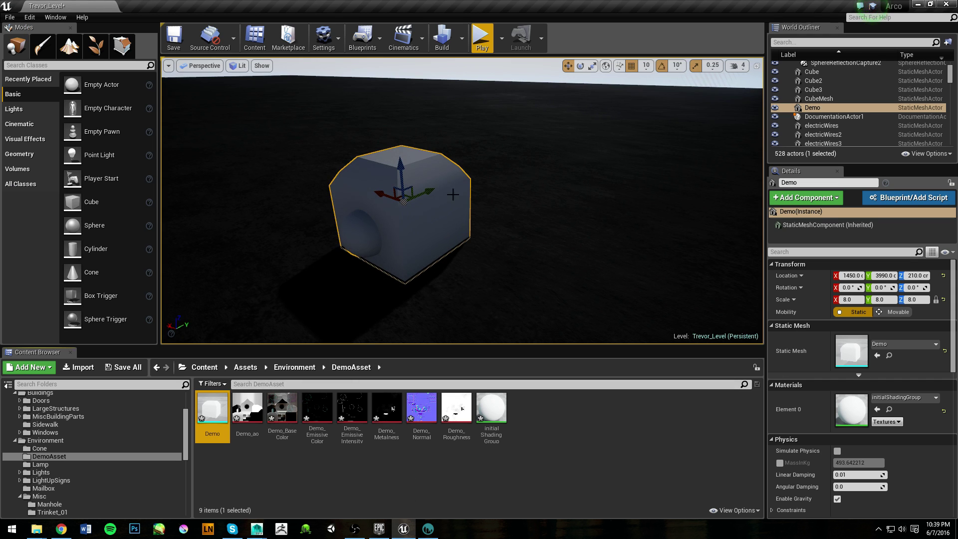
mouse_move(38, 528)
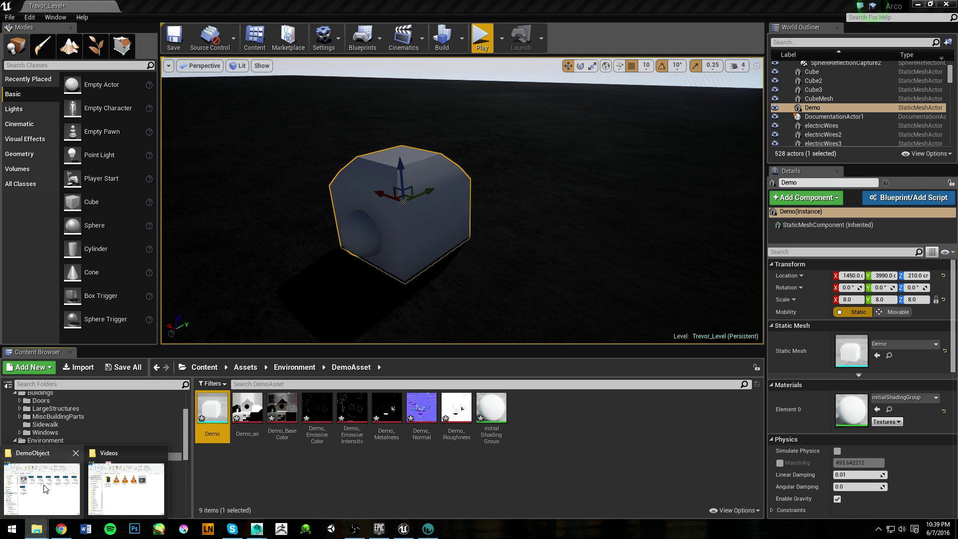
click(110, 476)
click(612, 240)
click(543, 180)
drag(553, 165, 325, 484)
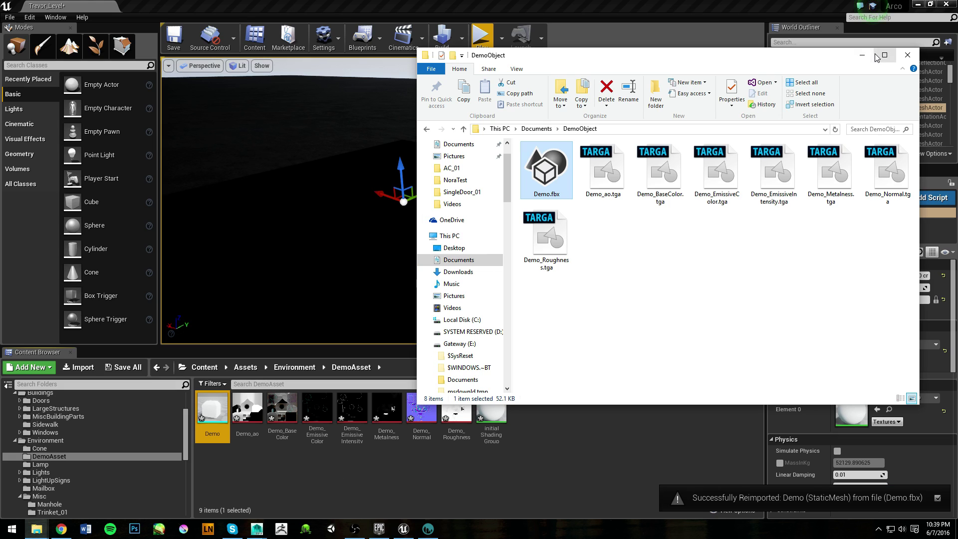
click(858, 55)
Reset the Demo mesh's uniform scale to 1 in the level.
scroll(554, 231, down, 8)
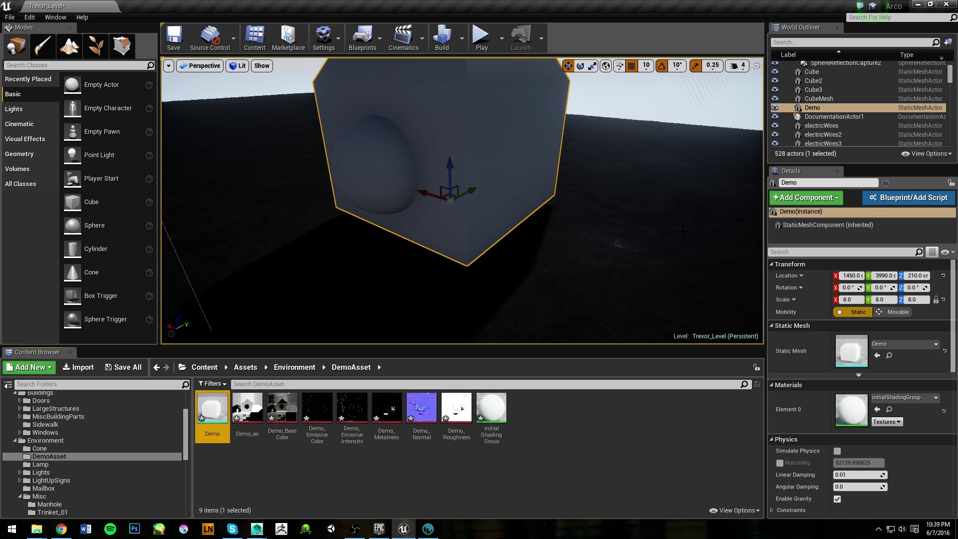
click(856, 299)
text(1)
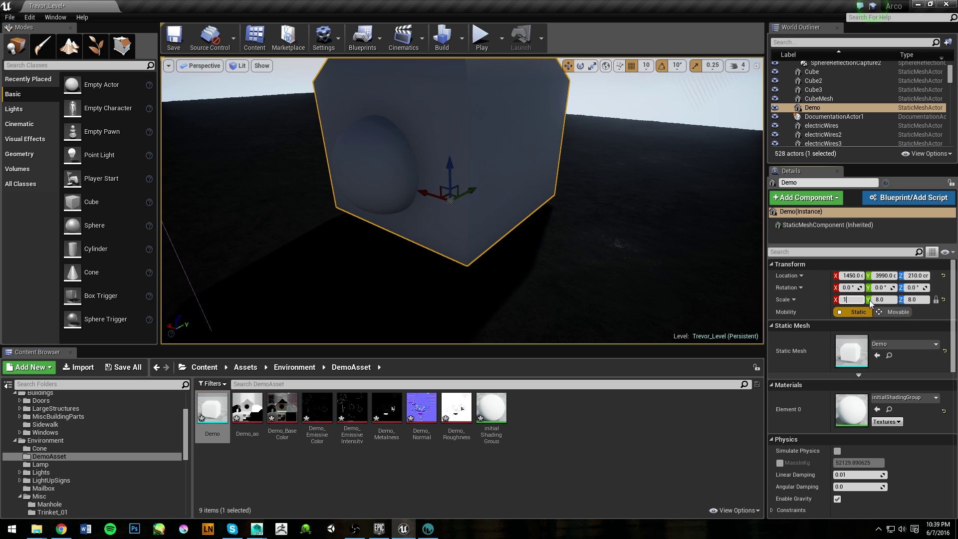
key(Return)
scroll(438, 235, up, 18)
scroll(532, 173, down, 4)
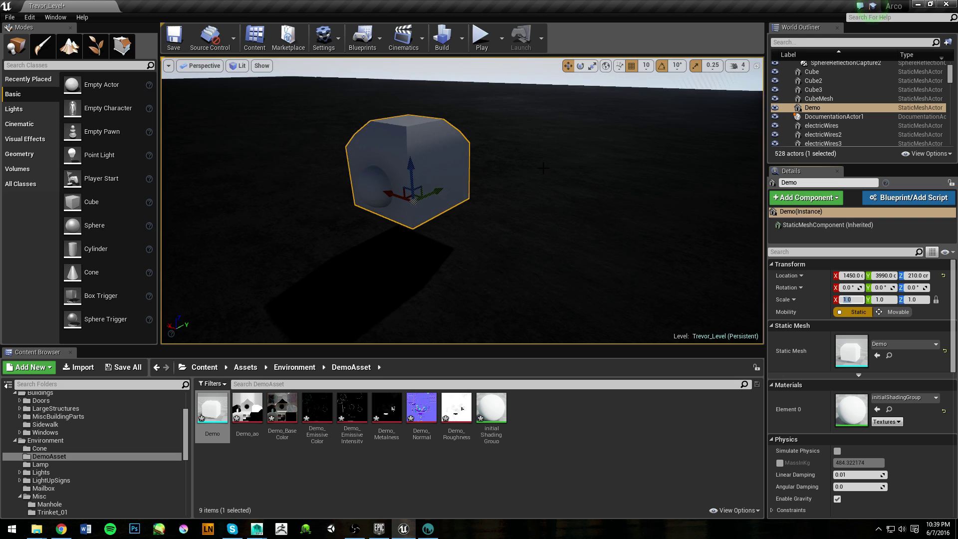
click(532, 173)
drag(358, 169, 367, 169)
click(424, 175)
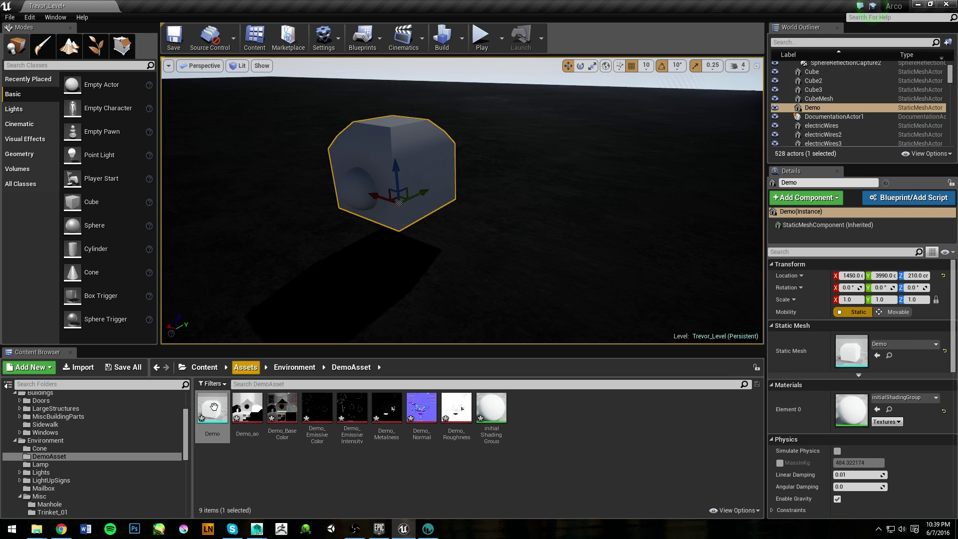
Place three more copies of the Demo mesh in the level around the existing one.
click(422, 311)
drag(212, 406, 543, 209)
drag(215, 406, 277, 147)
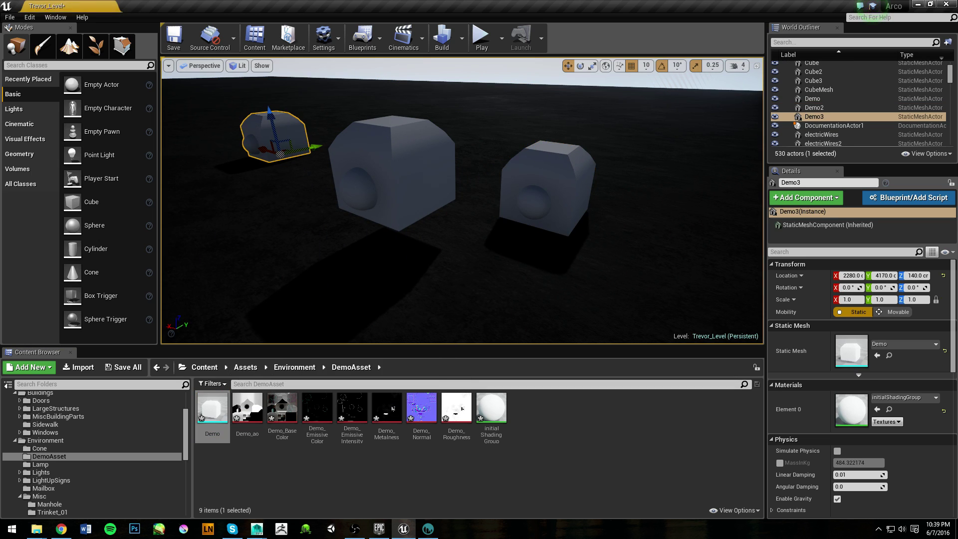
drag(214, 408, 454, 162)
Delete the original Demo mesh from the middle of the copies in the level.
click(393, 171)
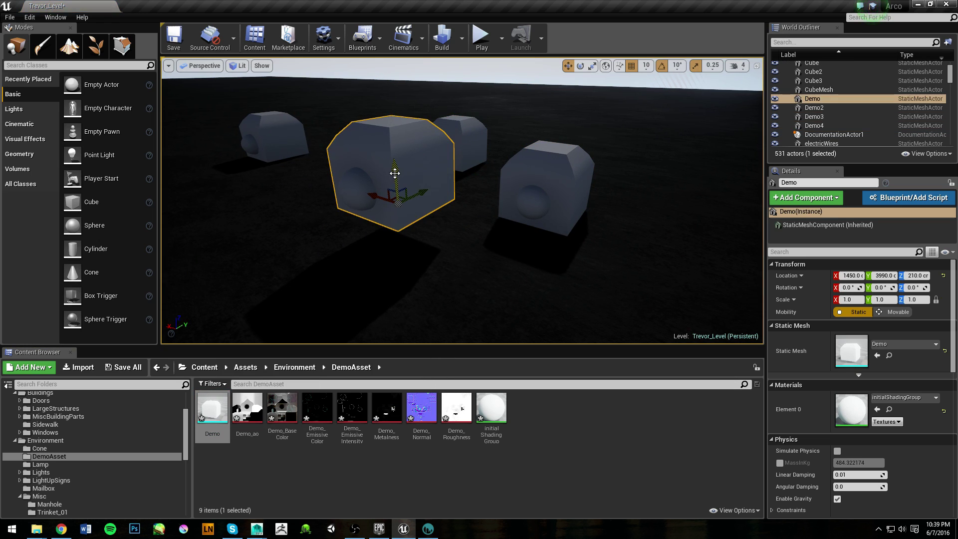
key(Delete)
alt+drag(395, 173, 385, 209)
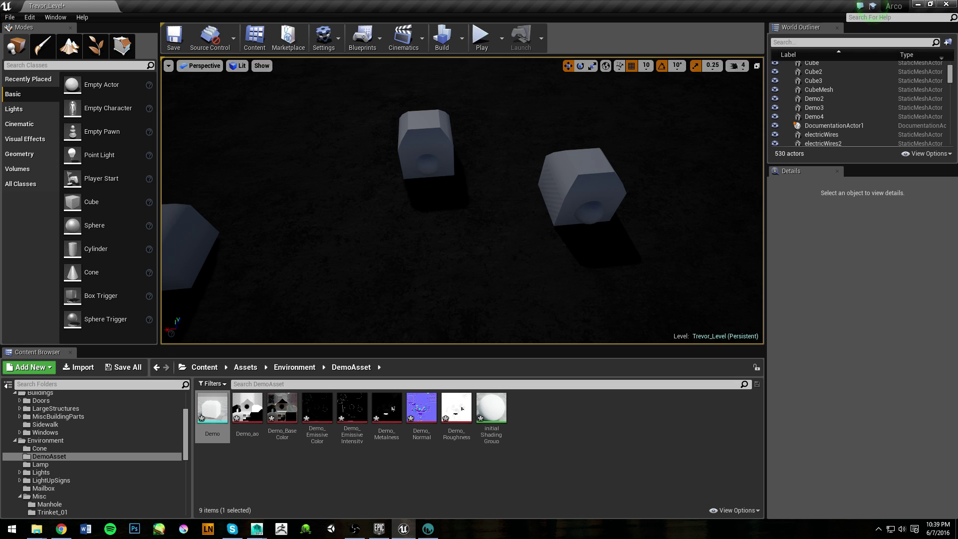
Open the initialShadingGroup material and rename the asset as Demo_mat.
double_click(491, 411)
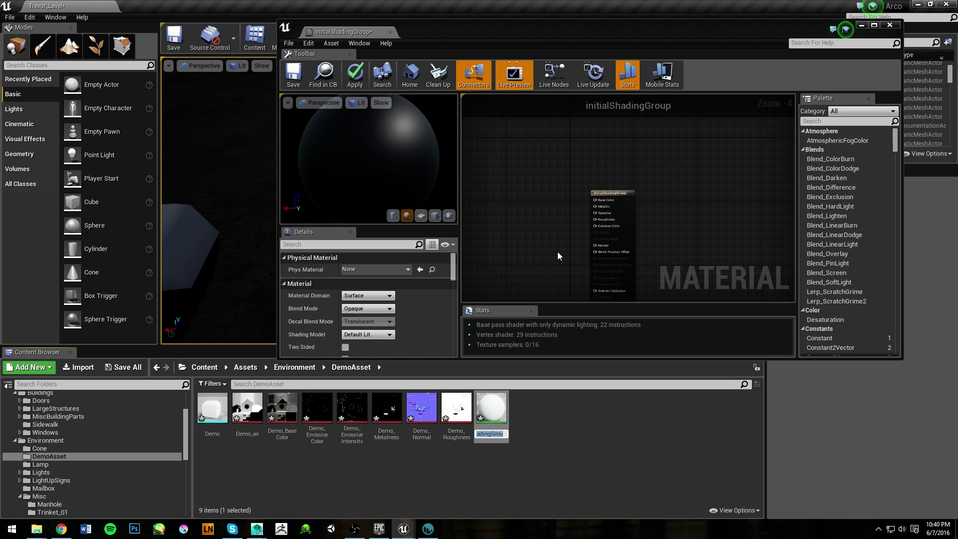
key(F2)
text(D)
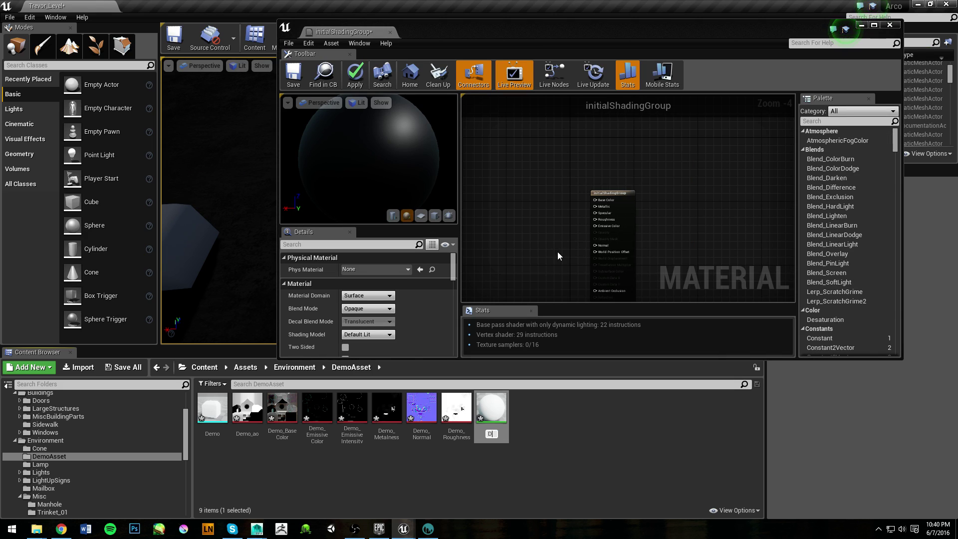
text(emo_mat)
key(Return)
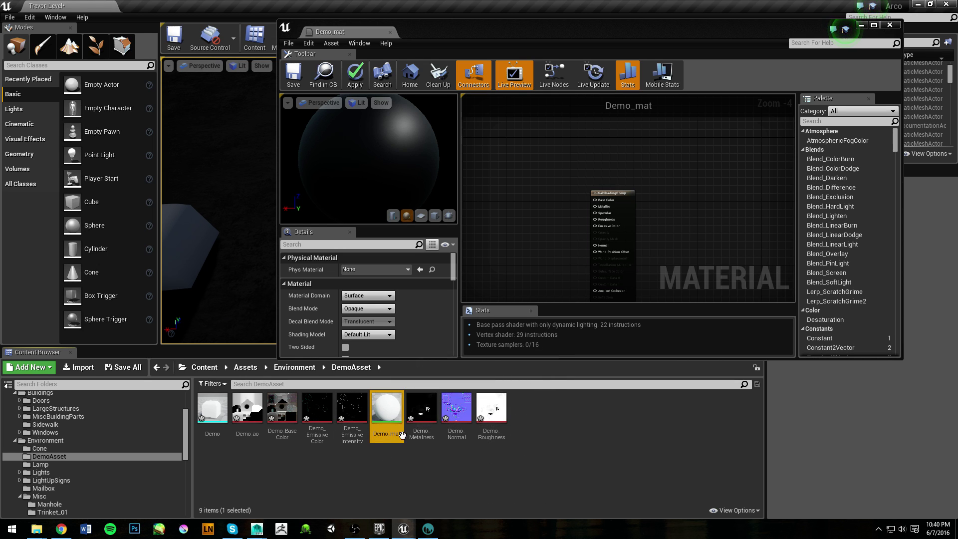
Add all seven Demo textures, from Demo_ao to Demo_Roughness, to the material graph as texture samples.
click(471, 436)
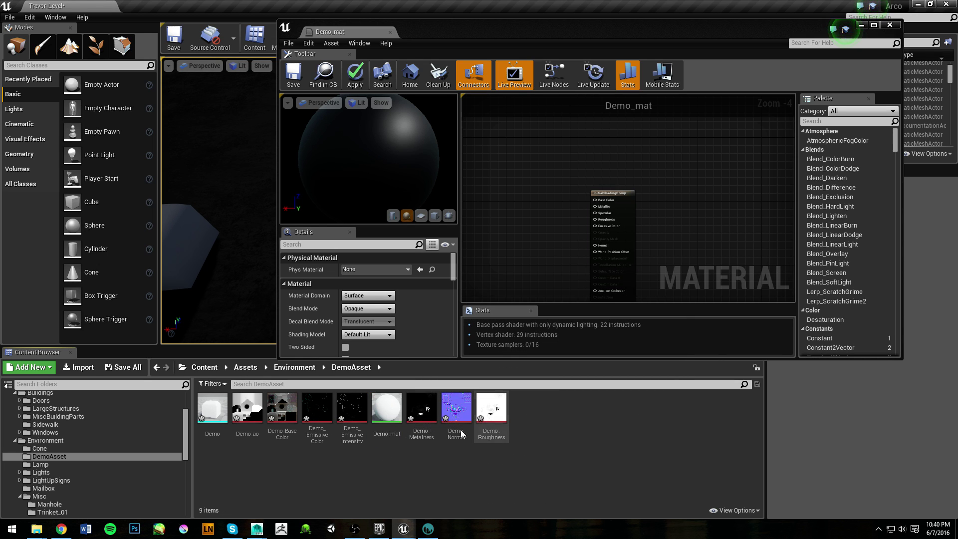
click(487, 418)
shift+click(418, 405)
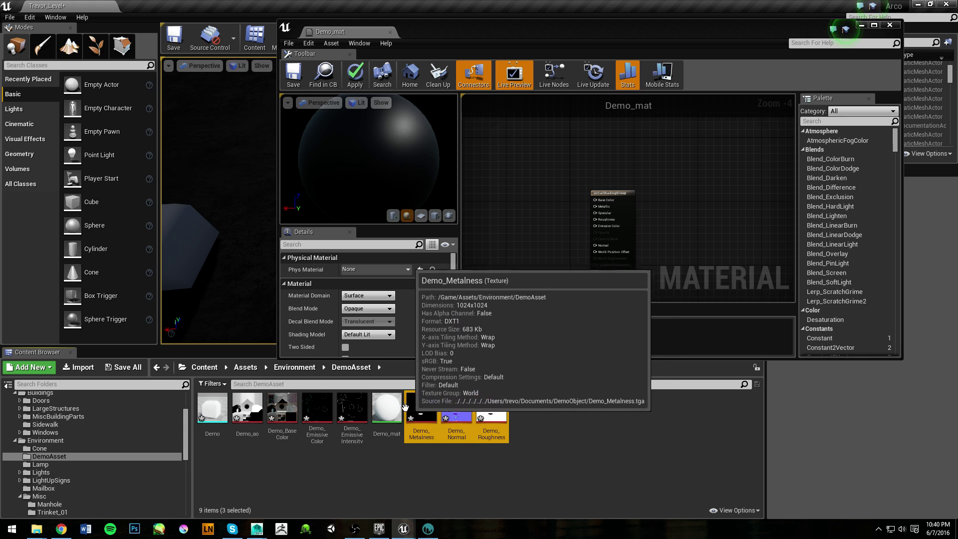
ctrl+click(351, 406)
ctrl+click(317, 407)
ctrl+click(282, 406)
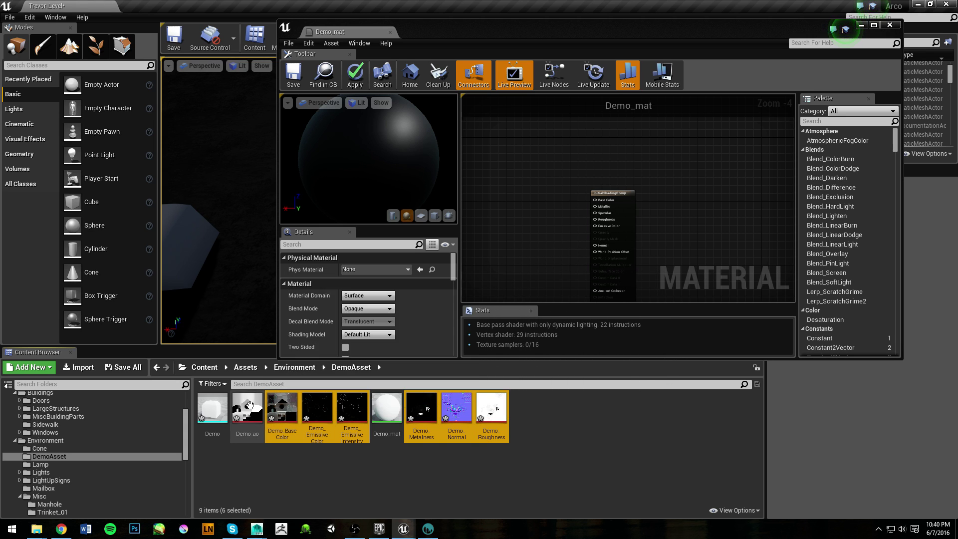
ctrl+click(249, 405)
drag(431, 408, 507, 217)
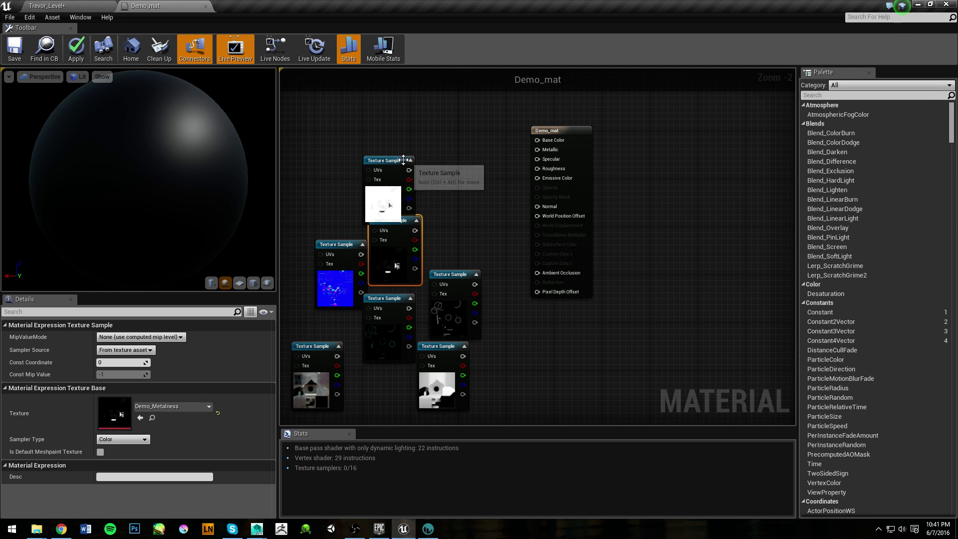
Separate the overlapping samples, connect the Demo_BaseColor sample to Base Color and place it above the Demo_mat node.
drag(403, 160, 349, 166)
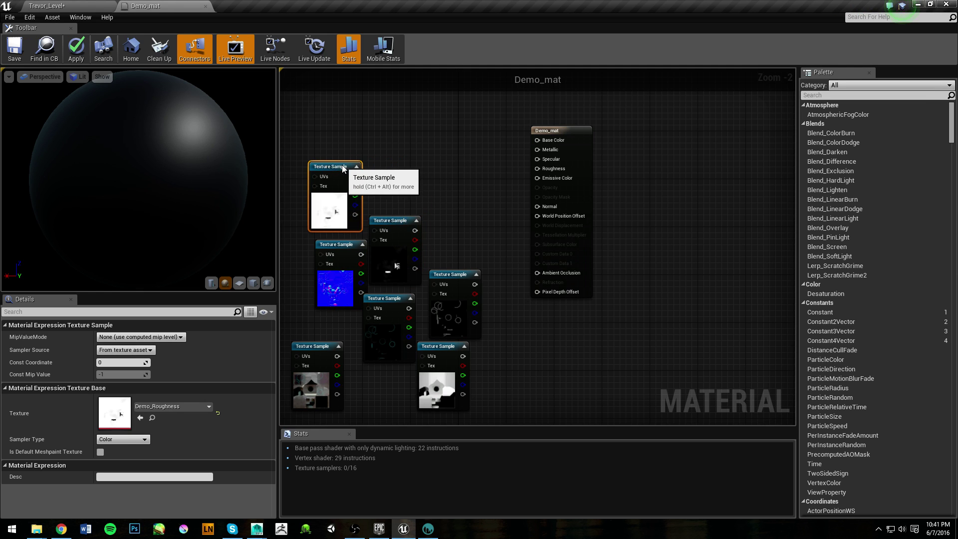
click(325, 383)
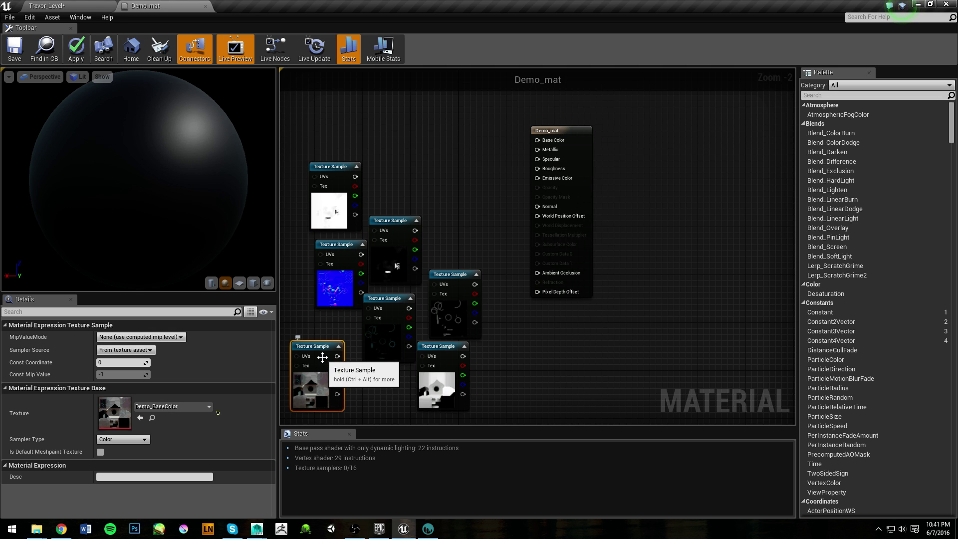
drag(324, 383, 537, 277)
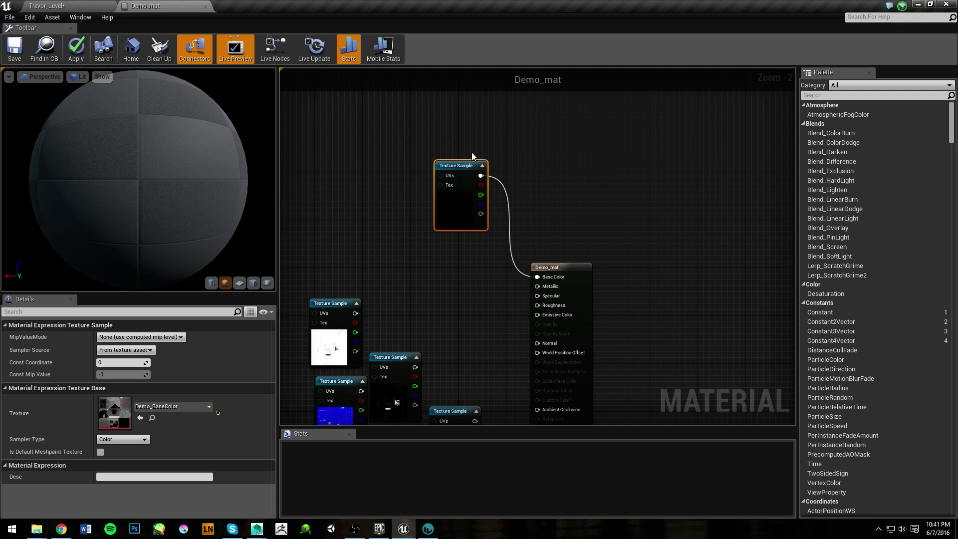
drag(471, 165, 502, 177)
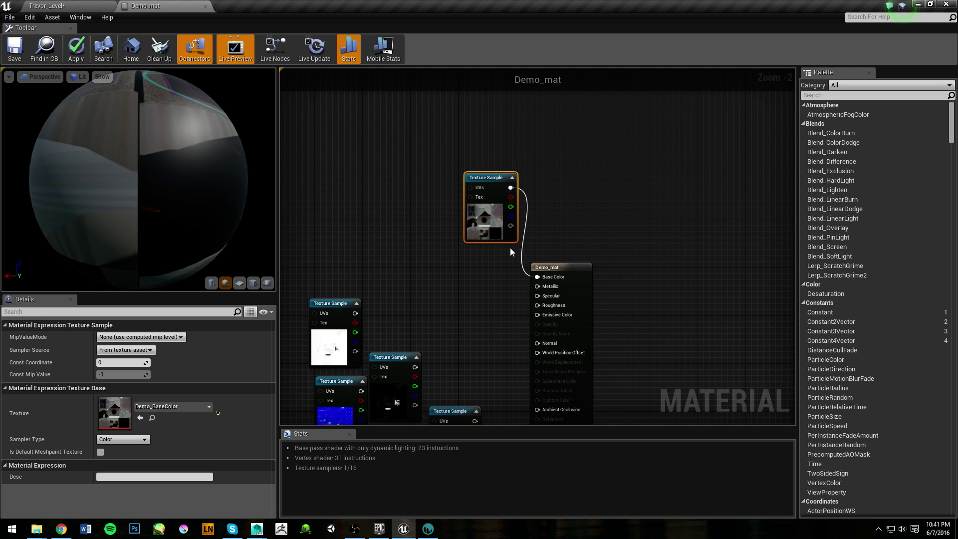
Arrange the roughness, metalness, normal and ambient occlusion samples and connect each one to its matching input on the Demo_mat node.
right_drag(482, 282, 538, 207)
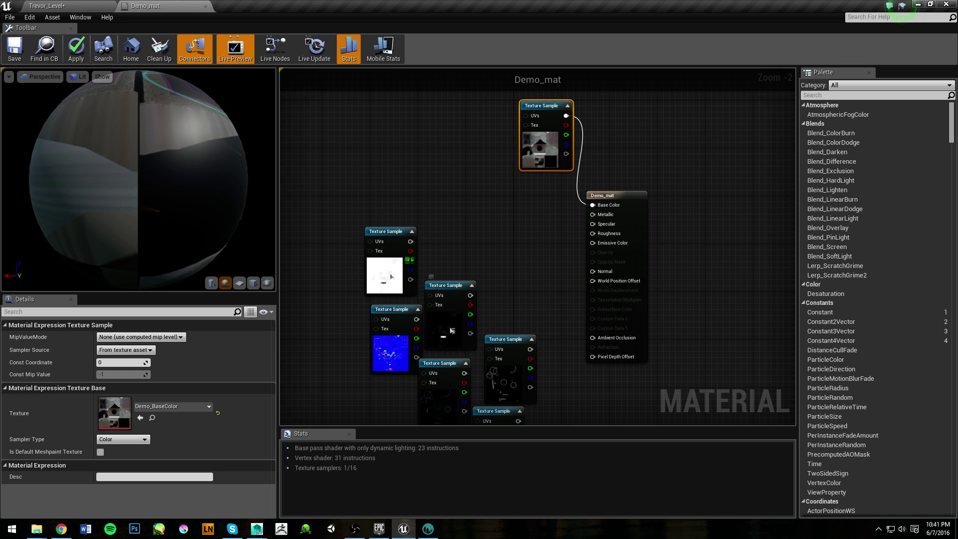
click(390, 273)
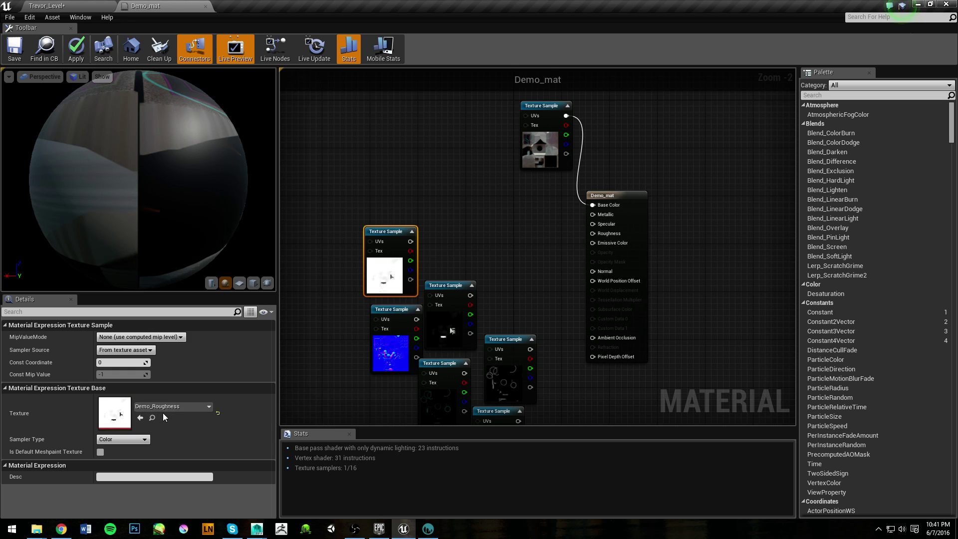
drag(378, 260, 434, 105)
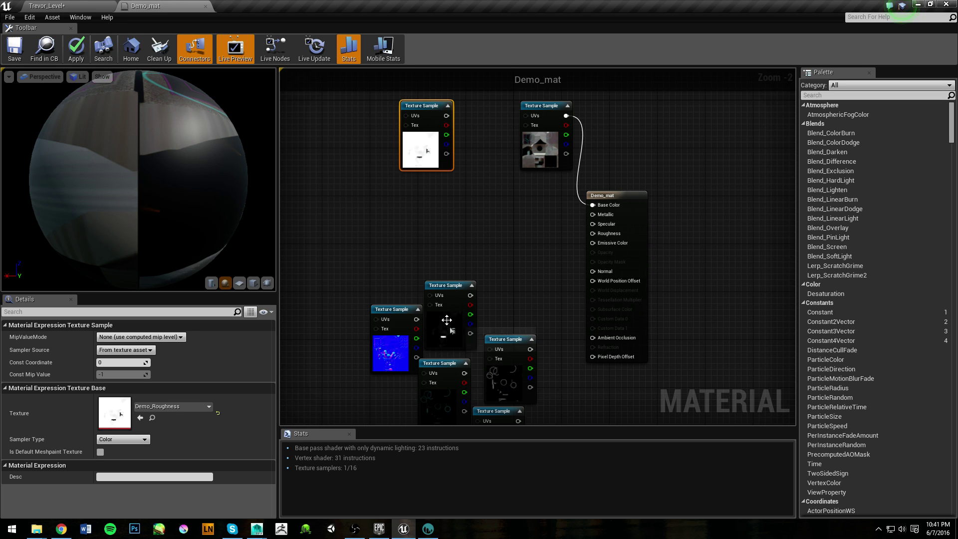
click(446, 320)
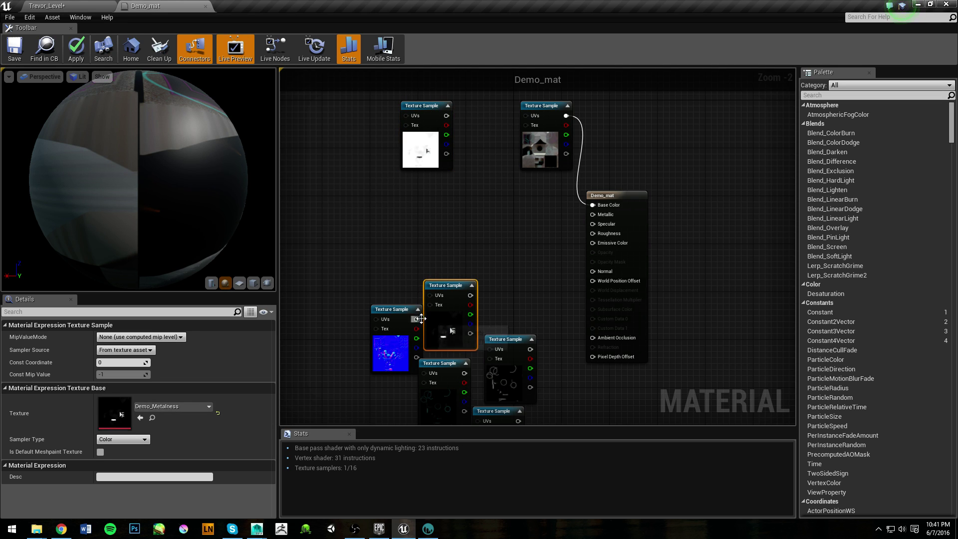
drag(451, 289, 592, 215)
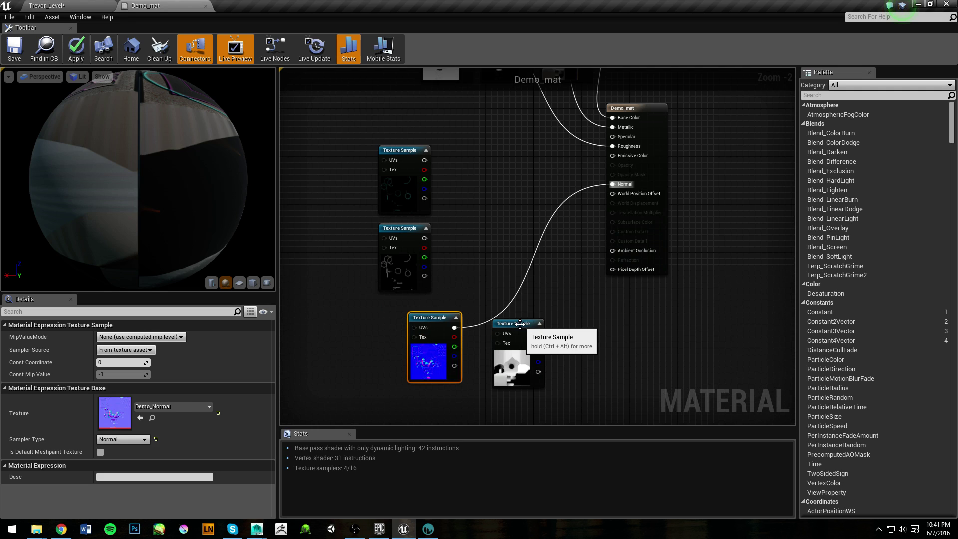
click(505, 320)
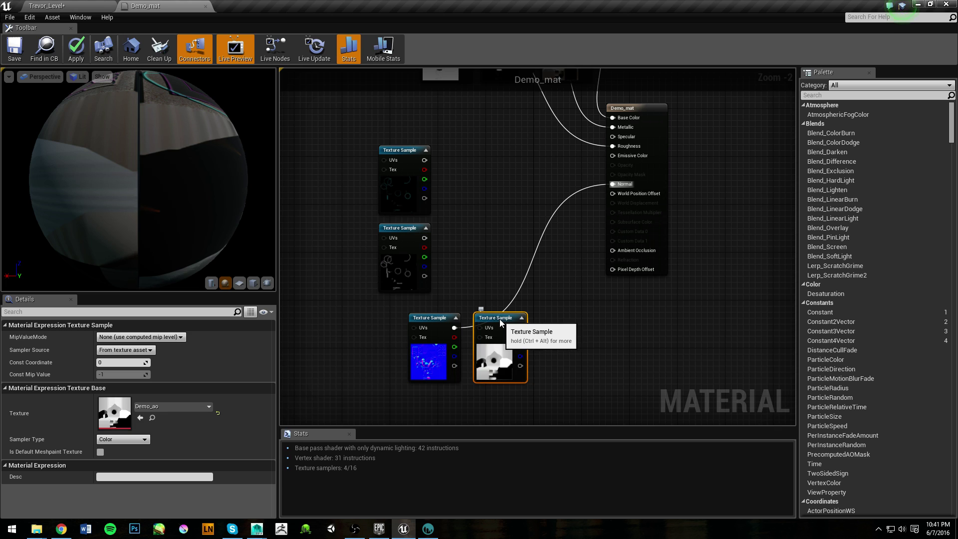
drag(519, 328, 611, 253)
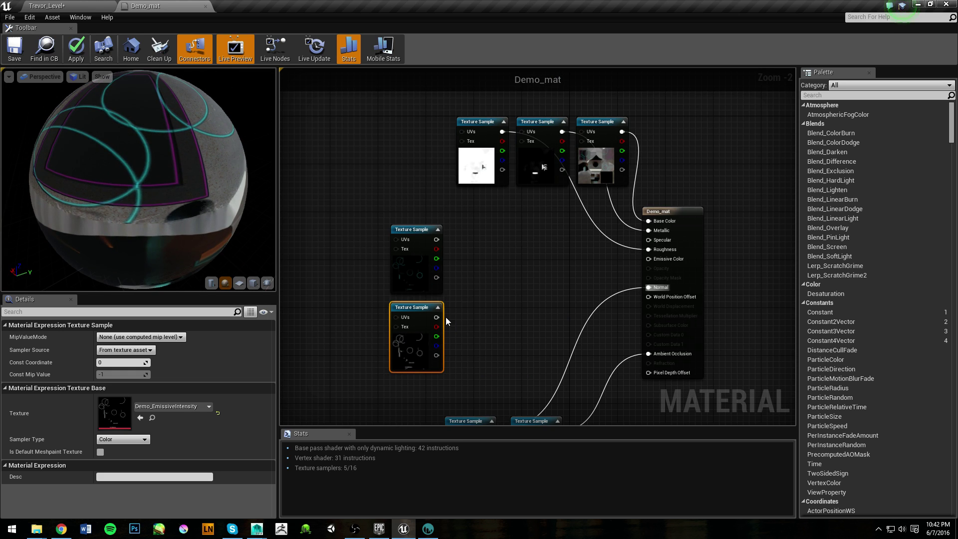
Connect the Demo_EmissiveColor sample directly to Emissive Color and inspect the glowing lines on the preview sphere.
click(413, 251)
drag(437, 240, 648, 259)
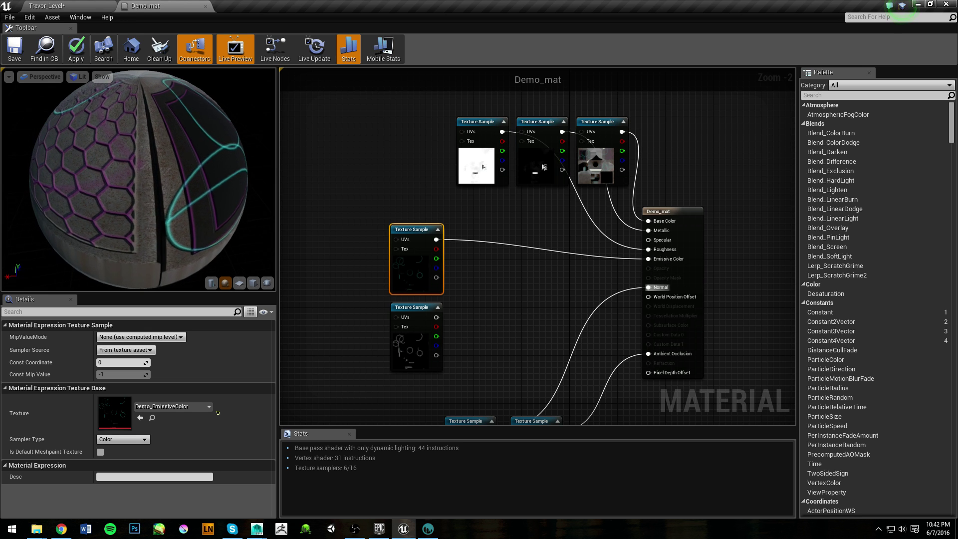
drag(138, 179, 192, 182)
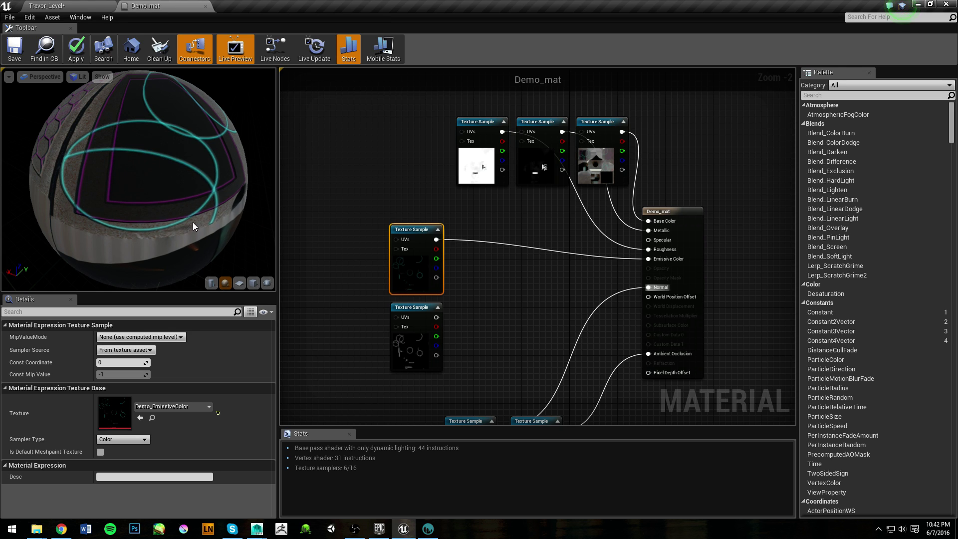
View the Demo_EmissiveIntensity texture in its own editor and return to the Demo_mat graph.
click(422, 338)
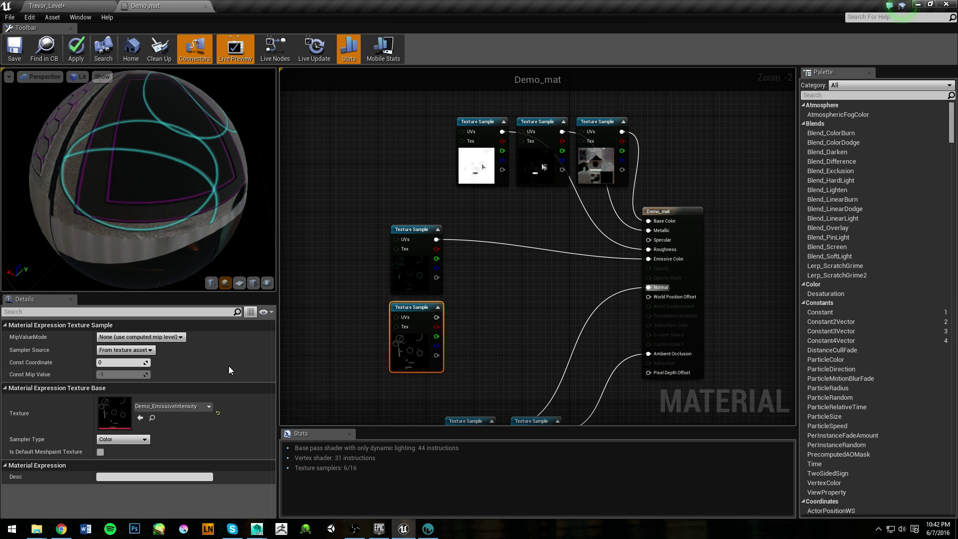
double_click(108, 414)
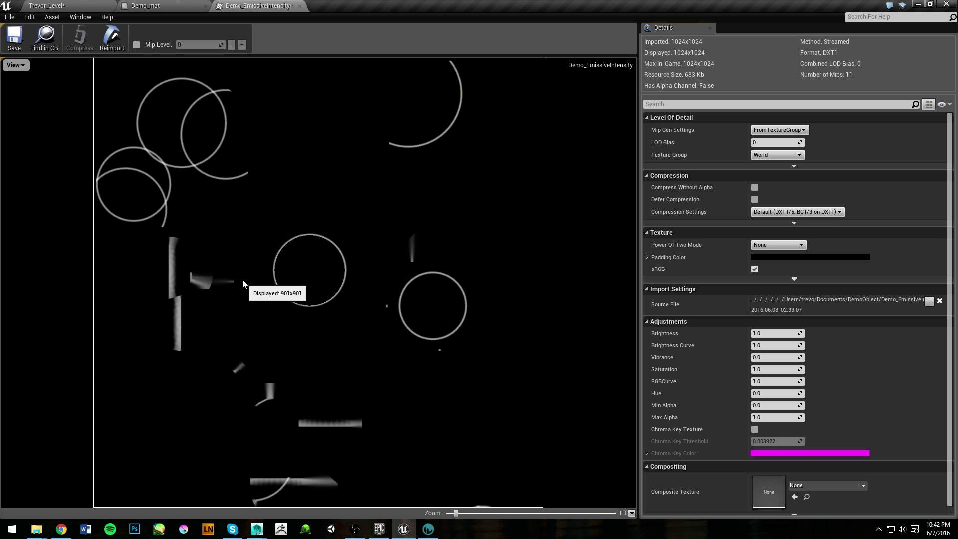
click(165, 5)
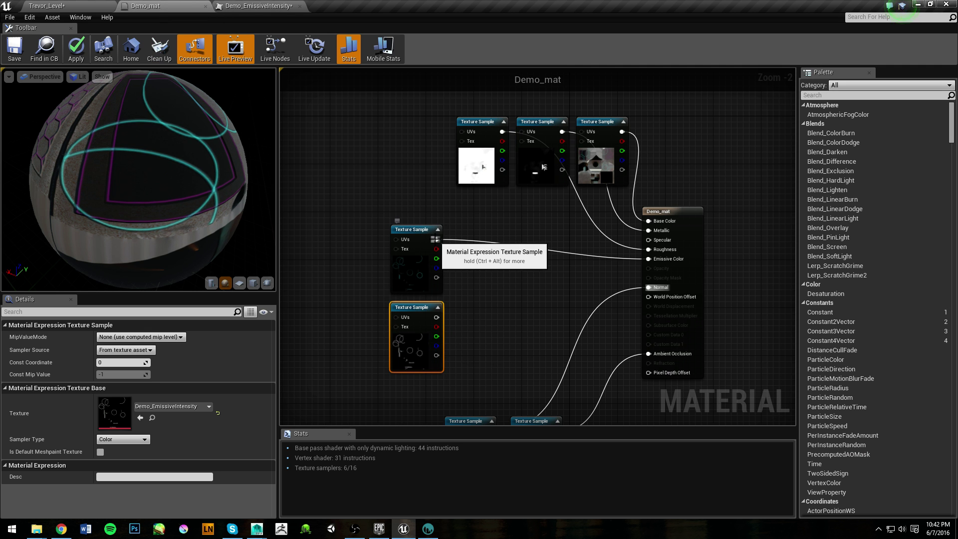
Disconnect the Demo_EmissiveColor sample from Emissive Color and add two Multiply nodes beside the emissive samples.
alt+click(435, 240)
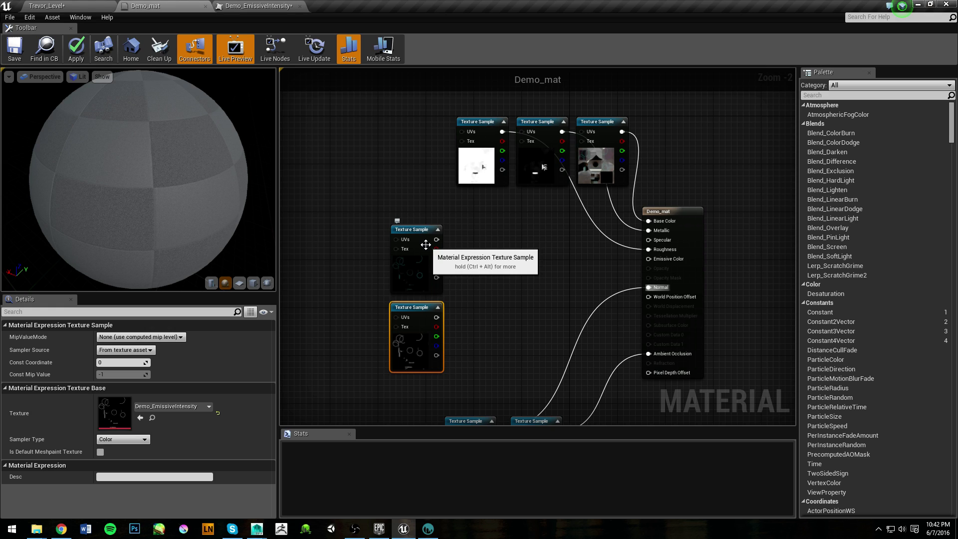
right_click(549, 255)
text(multipl)
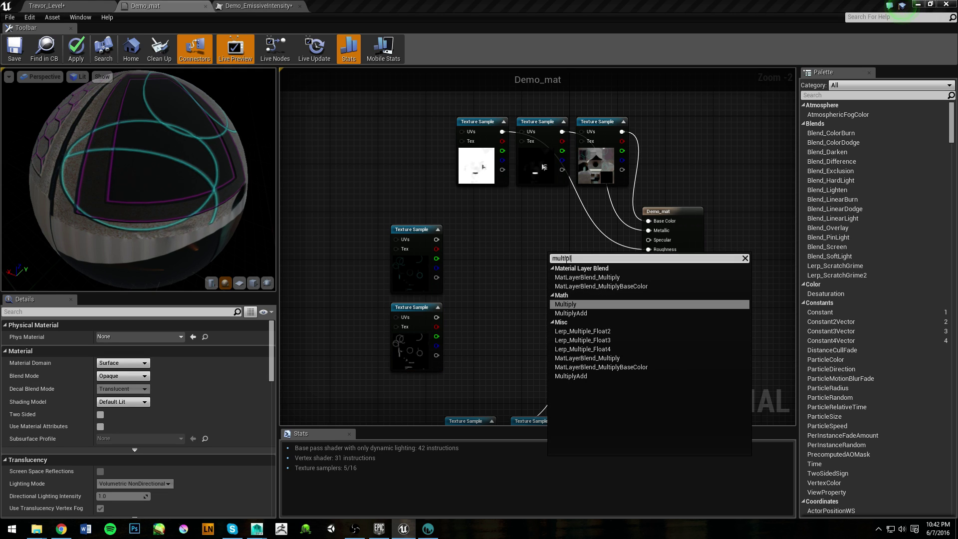
click(579, 305)
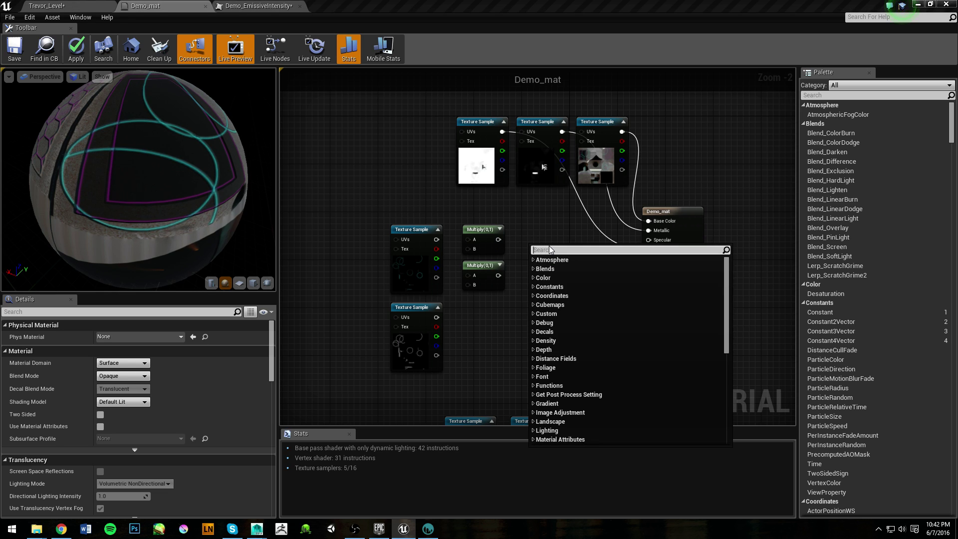
Add a ScalarParameter node below the Multiply nodes and connect the second Multiply's output to Emissive Color.
text(sca)
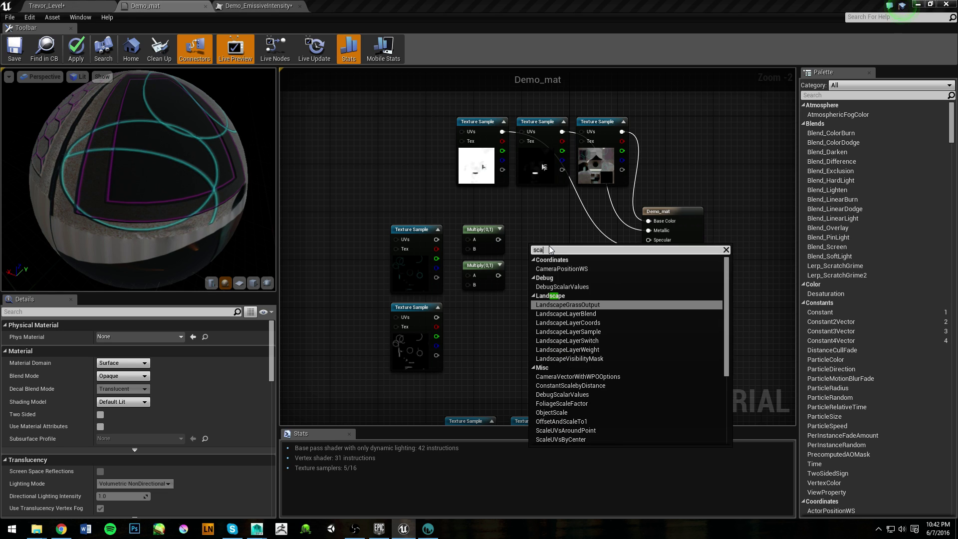
text(lar)
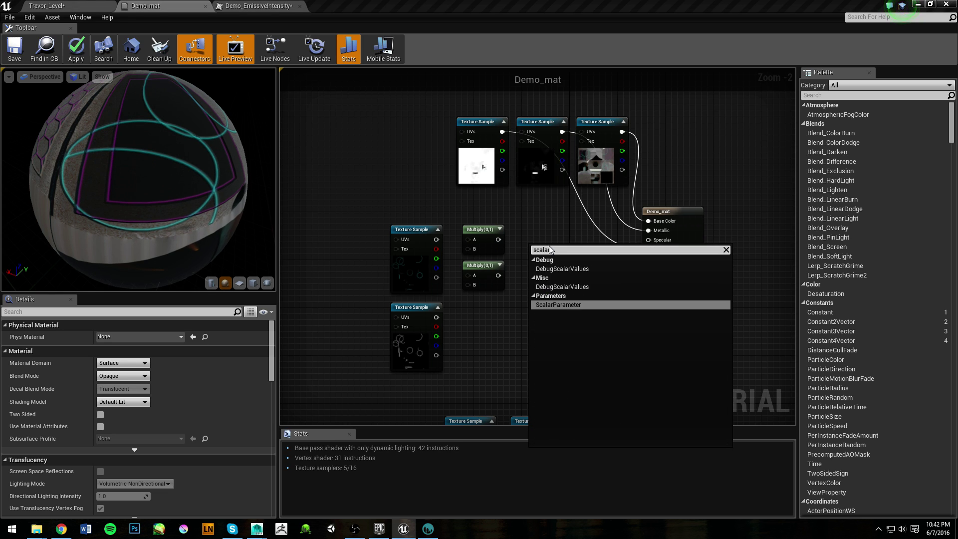
key(Return)
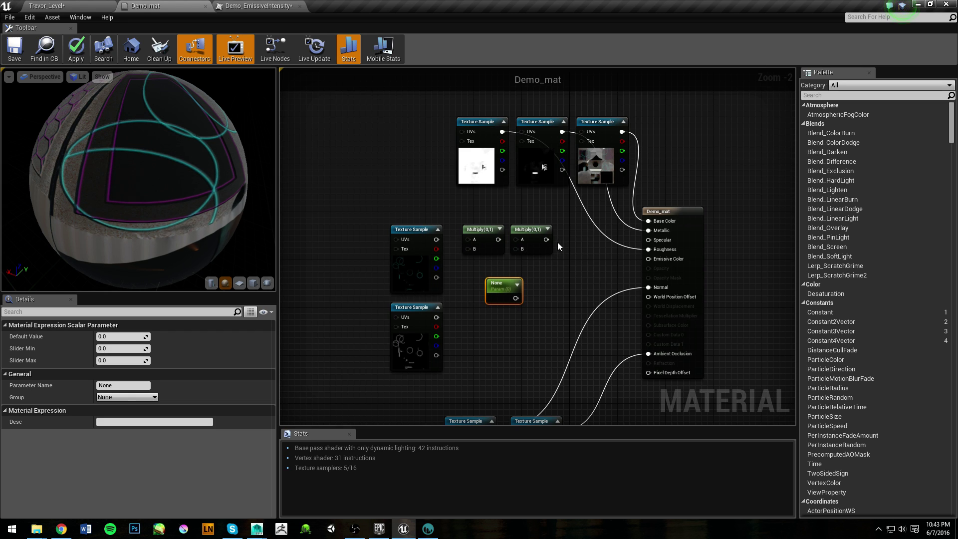
drag(648, 259, 549, 241)
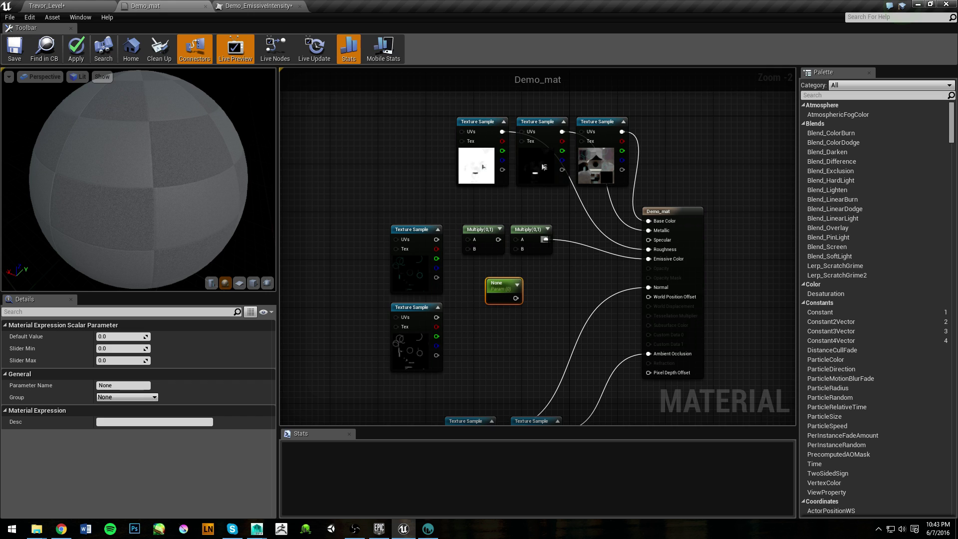
drag(545, 239, 568, 239)
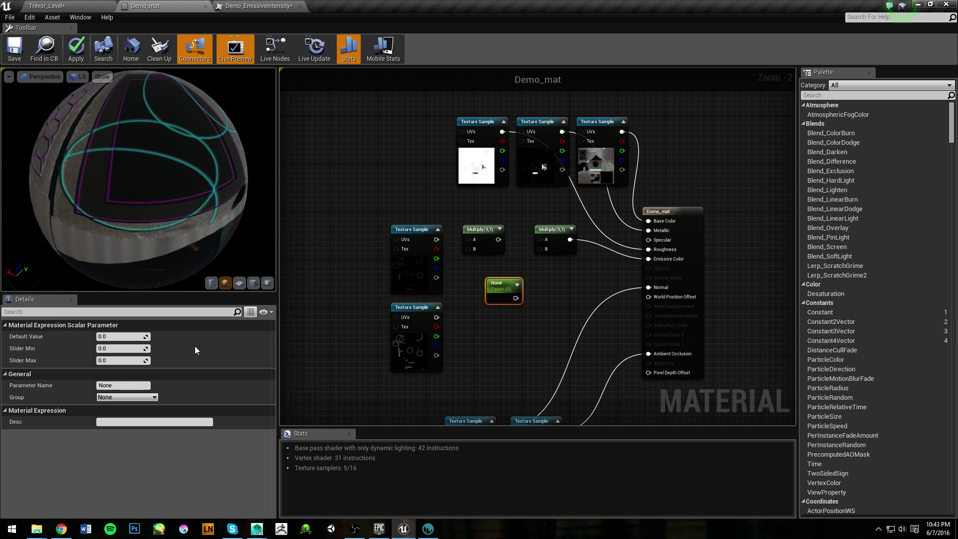
Name the scalar parameter EI.
click(115, 385)
click(119, 386)
double_click(120, 386)
text(EI)
click(123, 347)
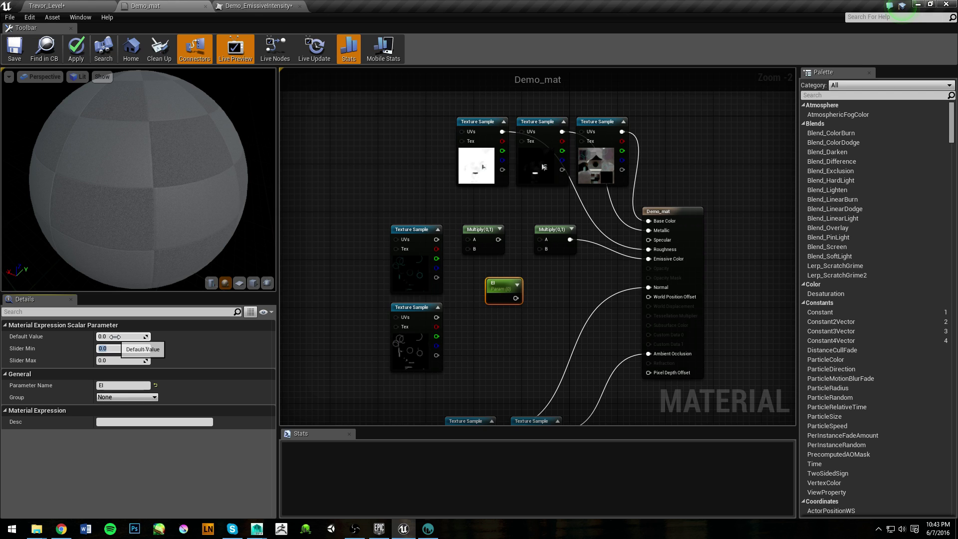
Set the EI scalar parameter's default value to 100.
click(114, 337)
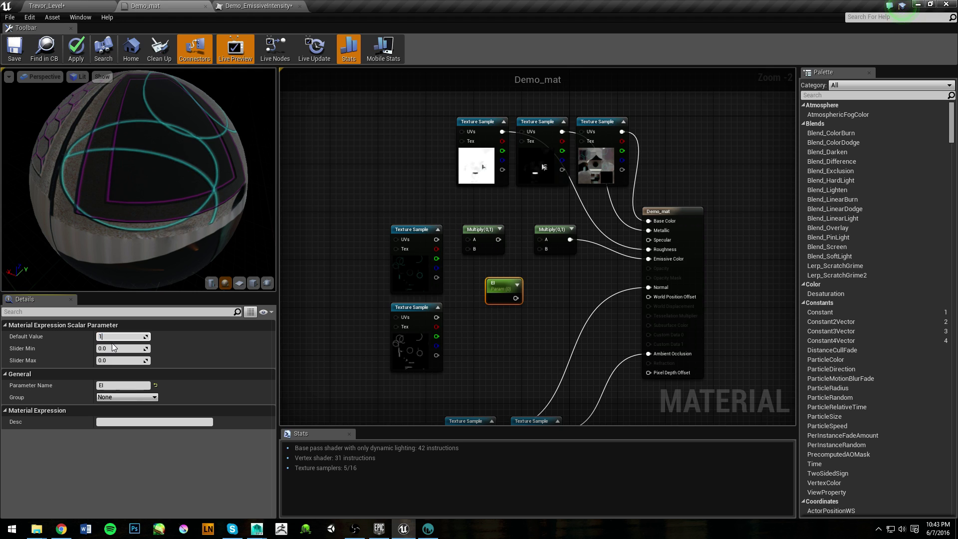
text(100)
key(Return)
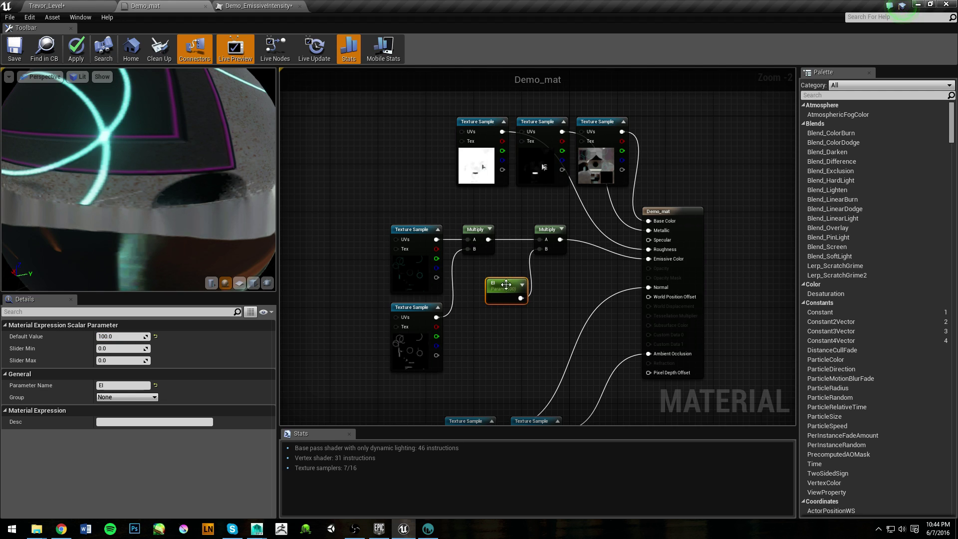
Set the EI scalar parameter's default value to 500 and check the emissive glow on the preview sphere.
click(115, 338)
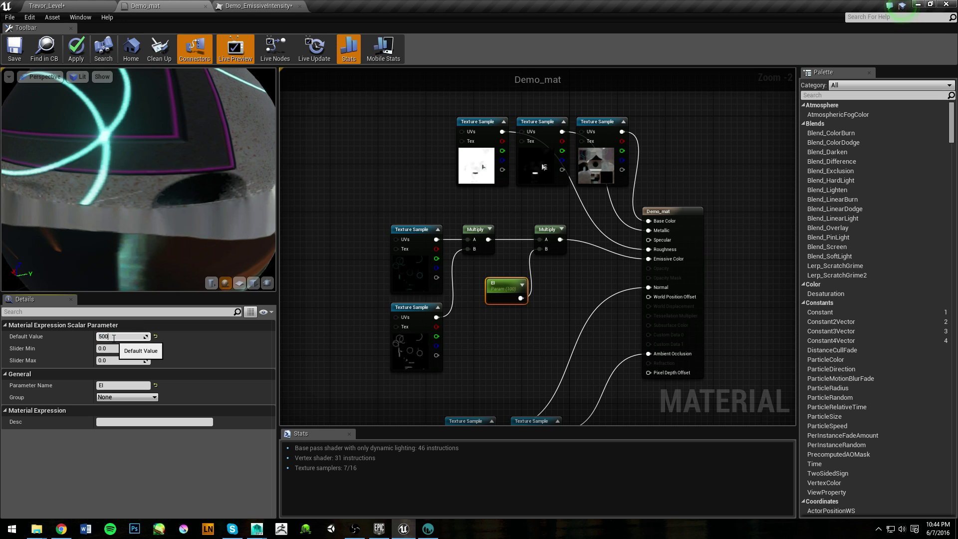
text(500)
key(Return)
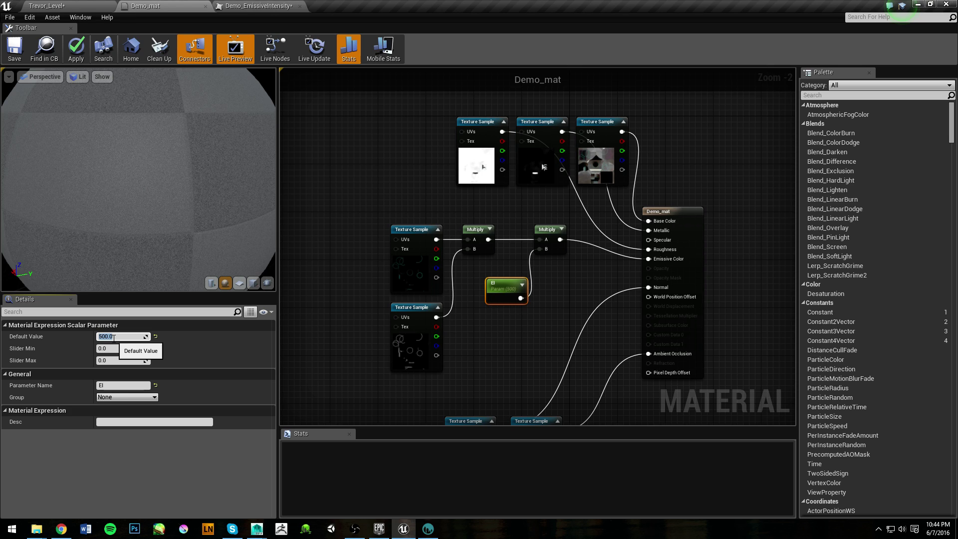
drag(138, 178, 194, 164)
mouse_move(44, 113)
mouse_down()
mouse_move(95, 113)
mouse_move(44, 112)
mouse_up()
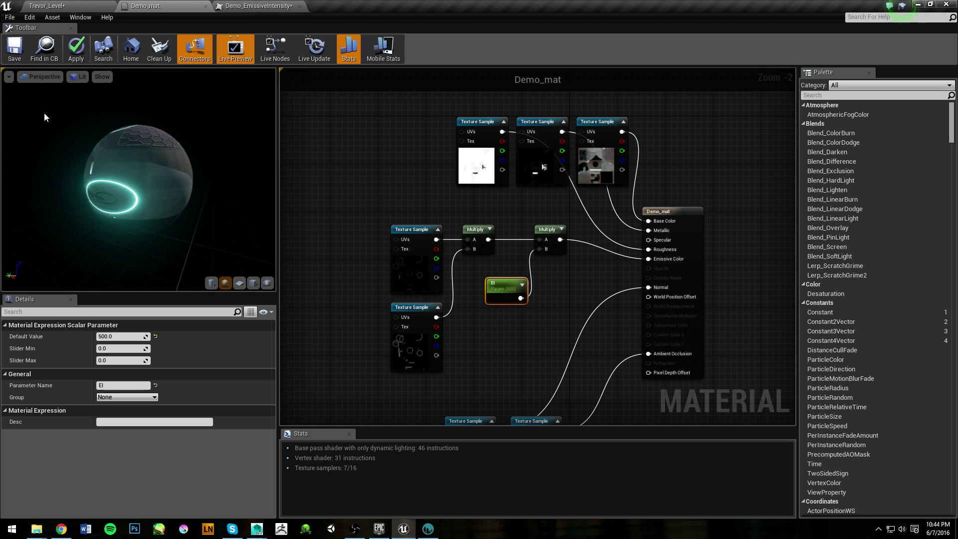
Apply and save Demo_mat, and return to Trevor_Level to view the emissive meshes.
click(76, 50)
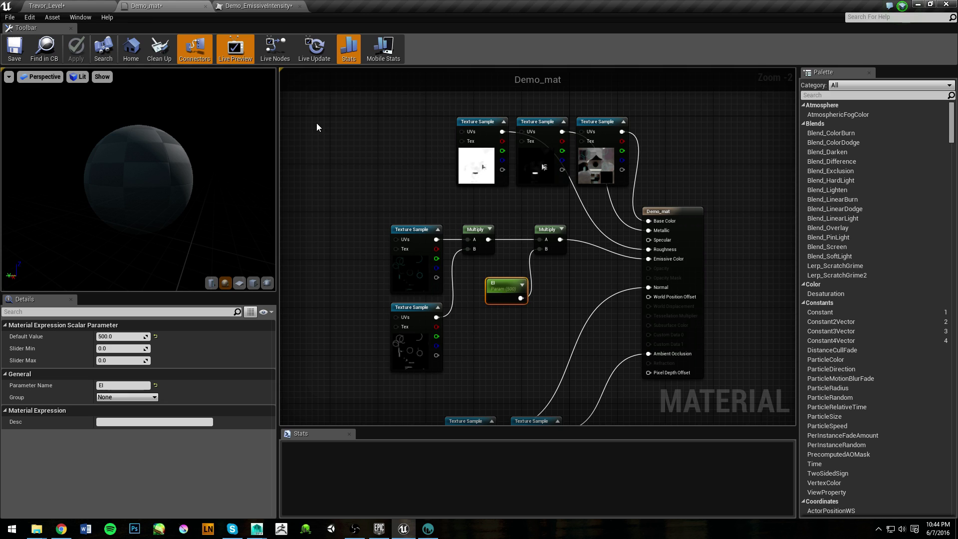
click(14, 55)
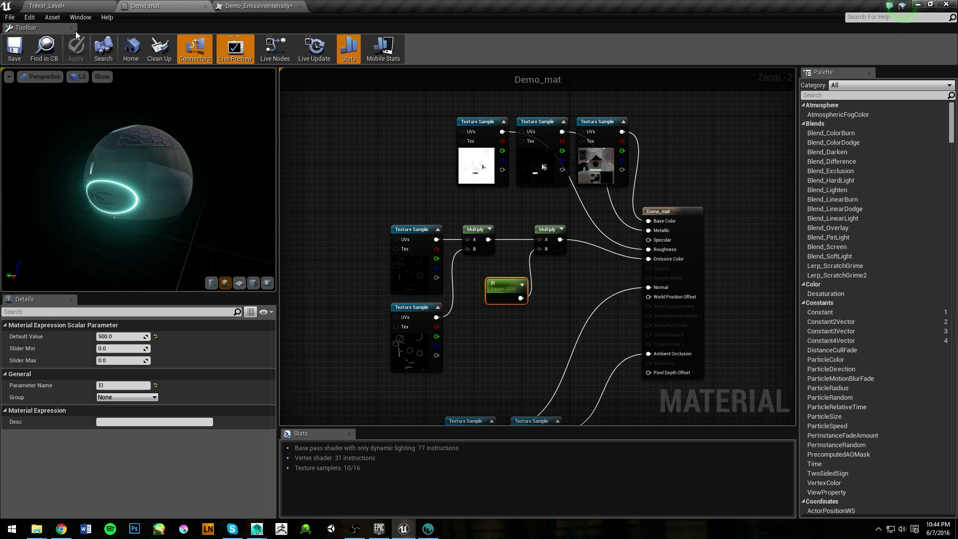
click(76, 5)
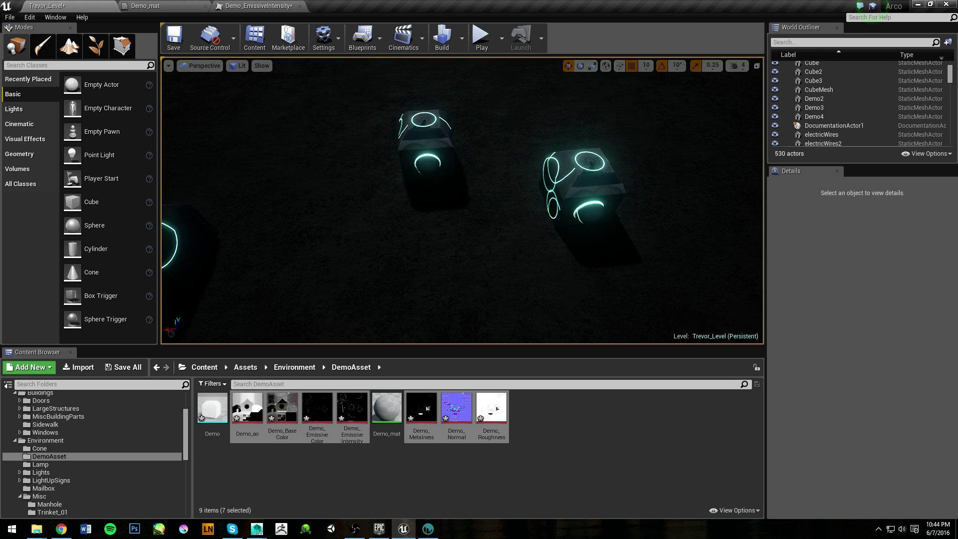
alt+drag(515, 249, 446, 219)
right_drag(453, 228, 509, 252)
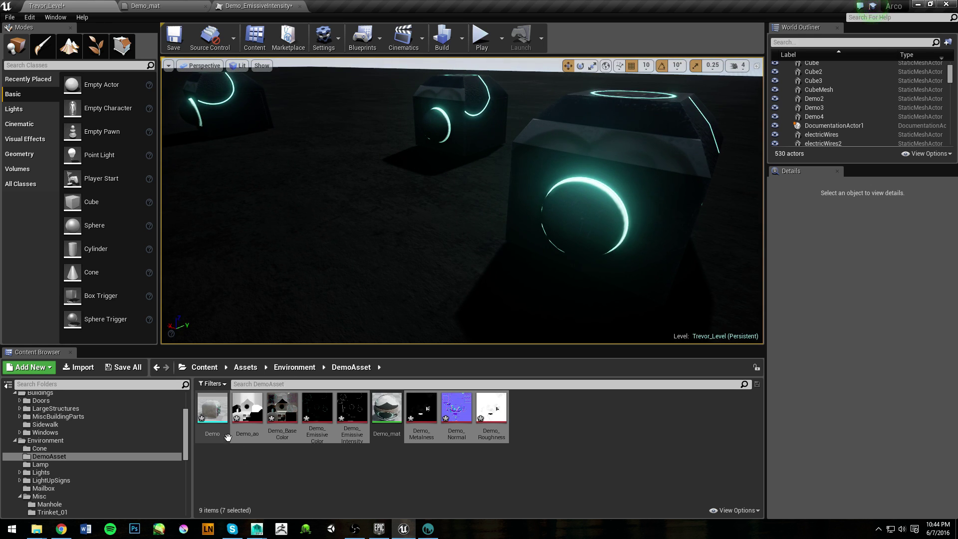
Open the Demo static mesh in its own editor and examine its emissive details from another angle.
click(219, 407)
double_click(218, 407)
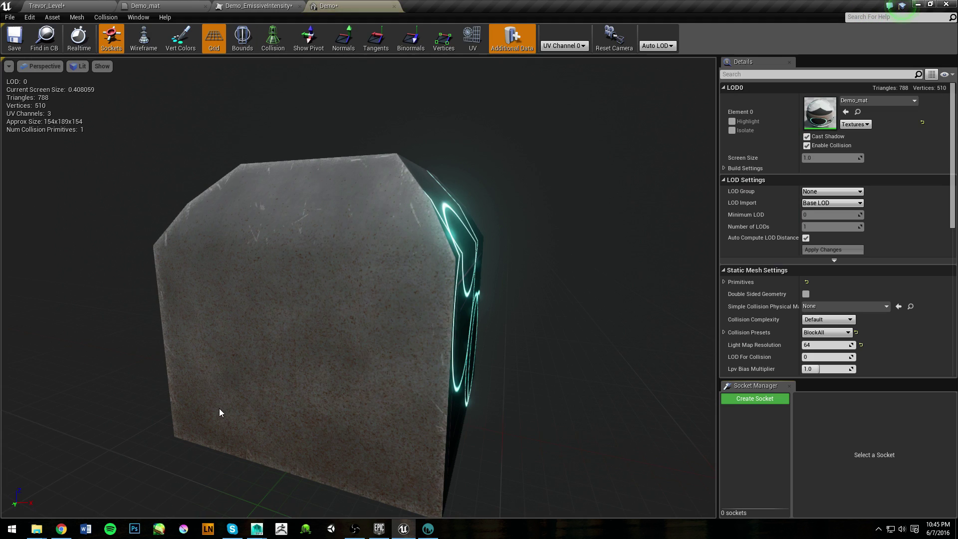
drag(291, 352, 427, 298)
scroll(417, 295, down, 5)
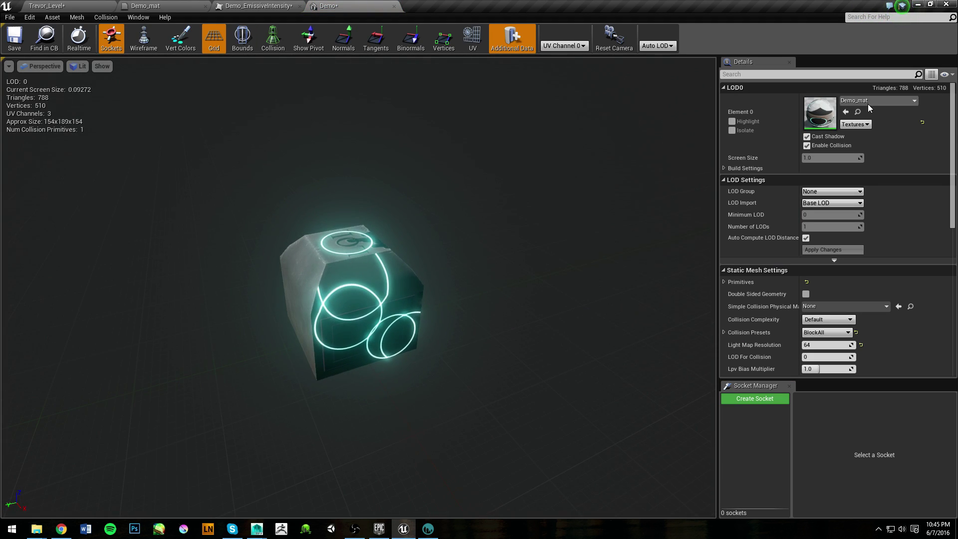
Replace the Demo mesh's Element 0 material with CubeMaterial.
click(868, 105)
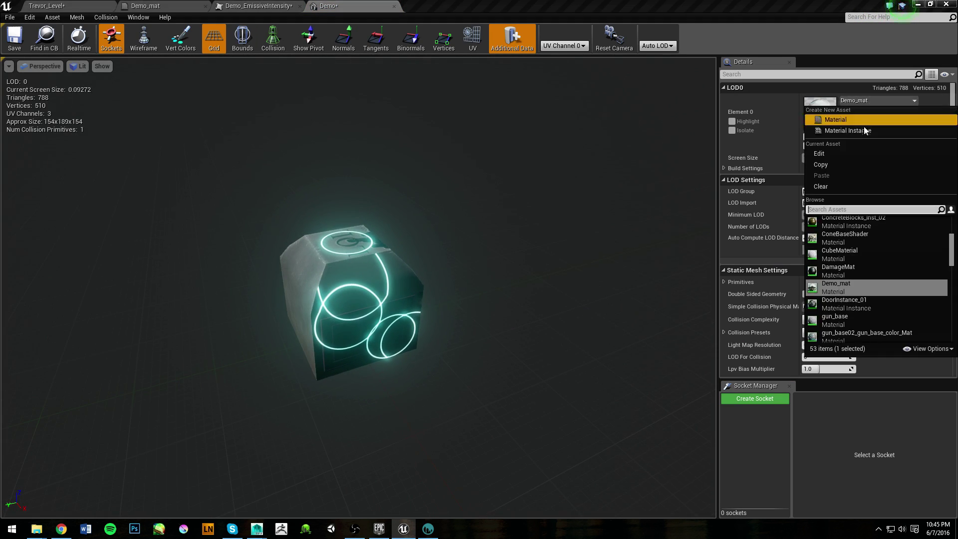
click(862, 248)
drag(577, 271, 605, 256)
Float the Demo mesh editor over the level and assign Demo_mat from the DemoAsset folder to Element 0.
drag(340, 5, 438, 89)
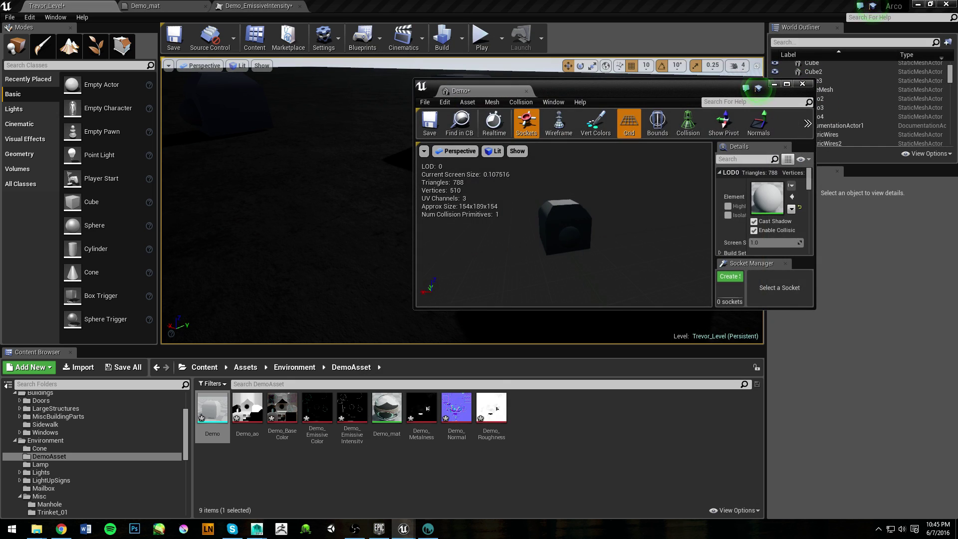
click(387, 416)
drag(386, 417, 769, 194)
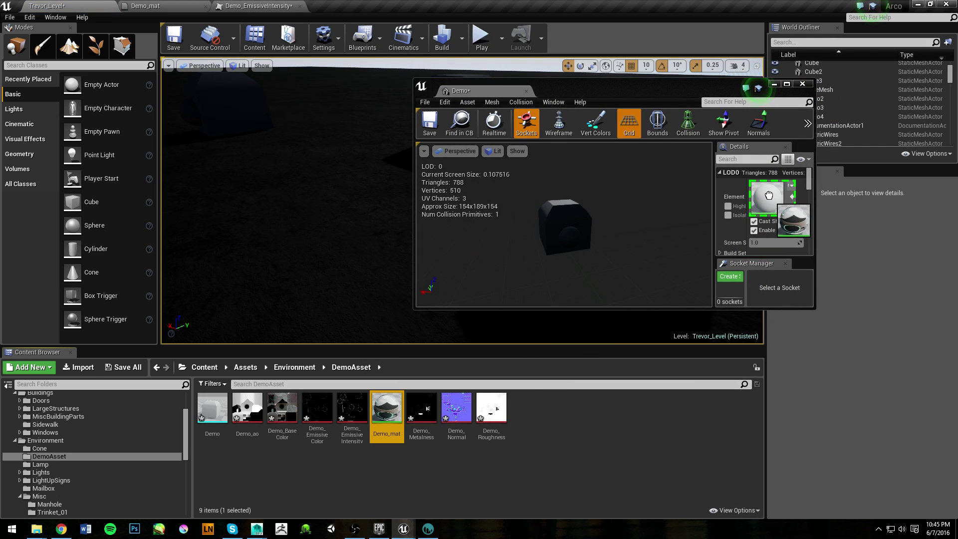
Place another Demo mesh in the level beside the existing ones.
drag(201, 401, 370, 159)
key(w)
right_drag(370, 158, 439, 160)
key(s)
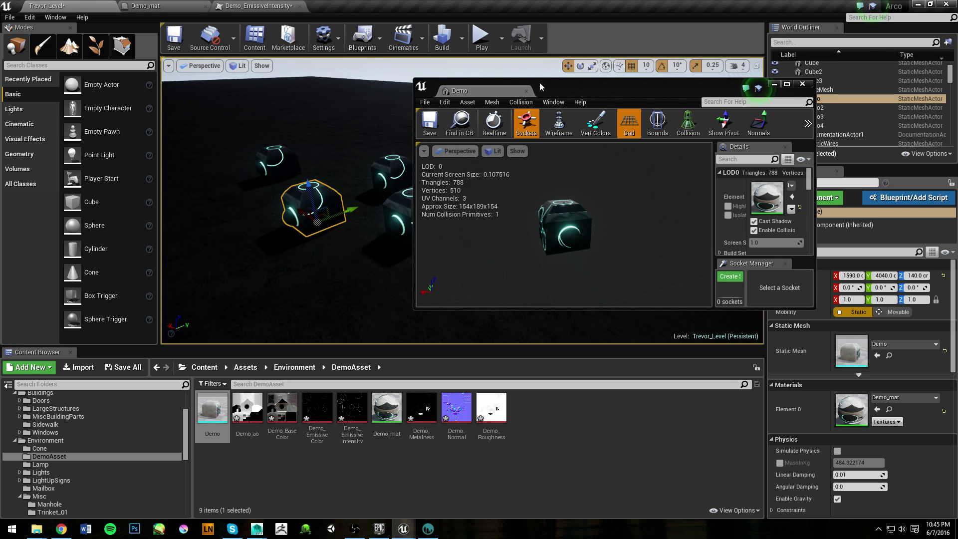
Close the Demo mesh and Demo_EmissiveIntensity editors and return to Trevor_Level.
click(526, 91)
click(266, 4)
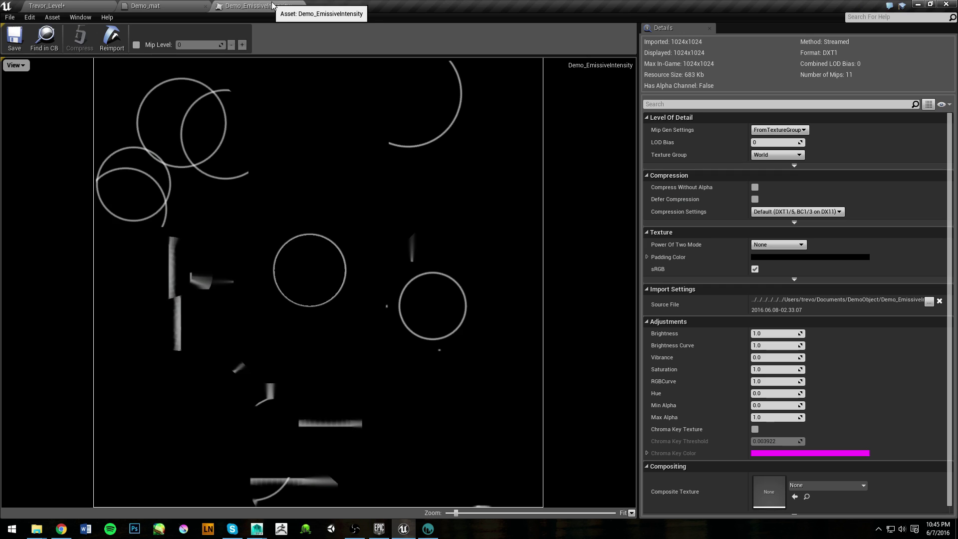
click(303, 6)
click(72, 5)
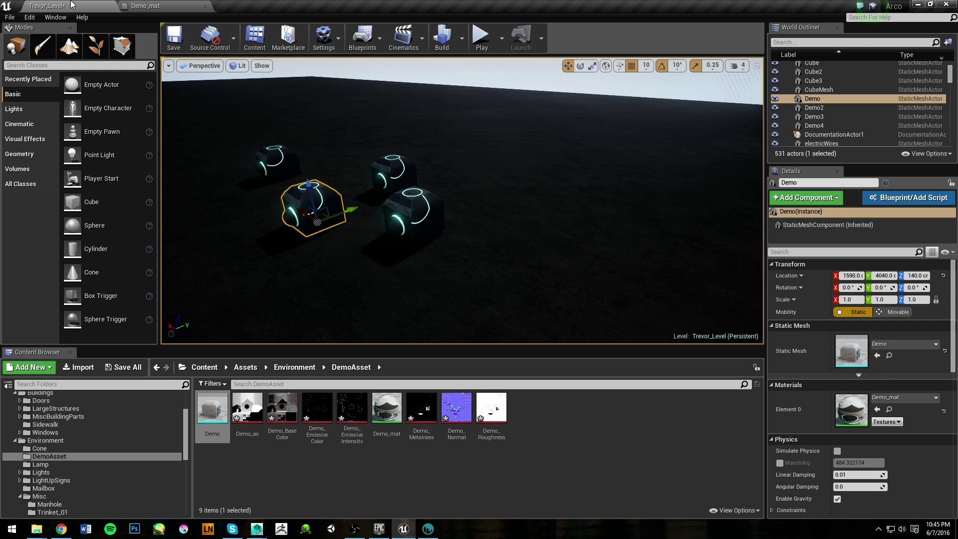
Reopen Demo_mat to review its node graph, and inspect the emissive Demo meshes in the level from several distances.
click(389, 419)
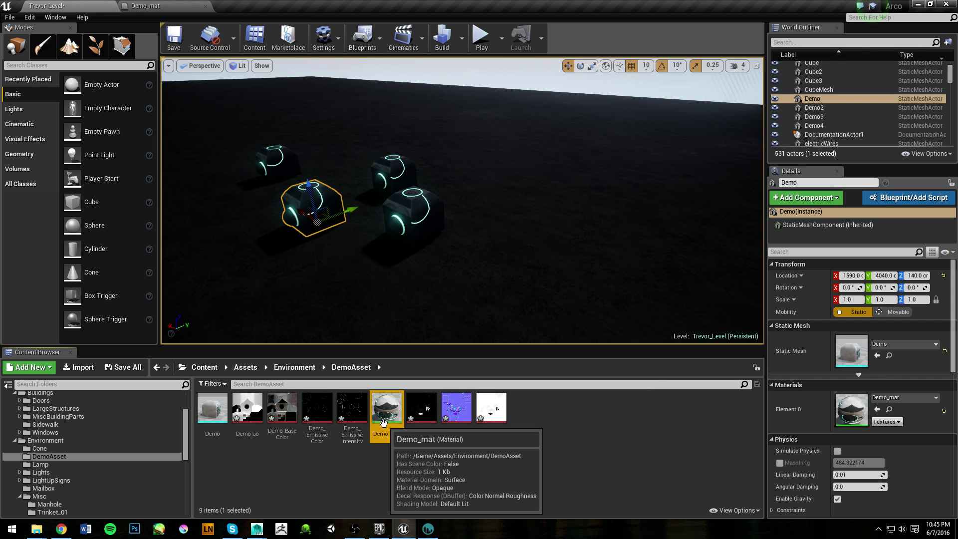
double_click(389, 419)
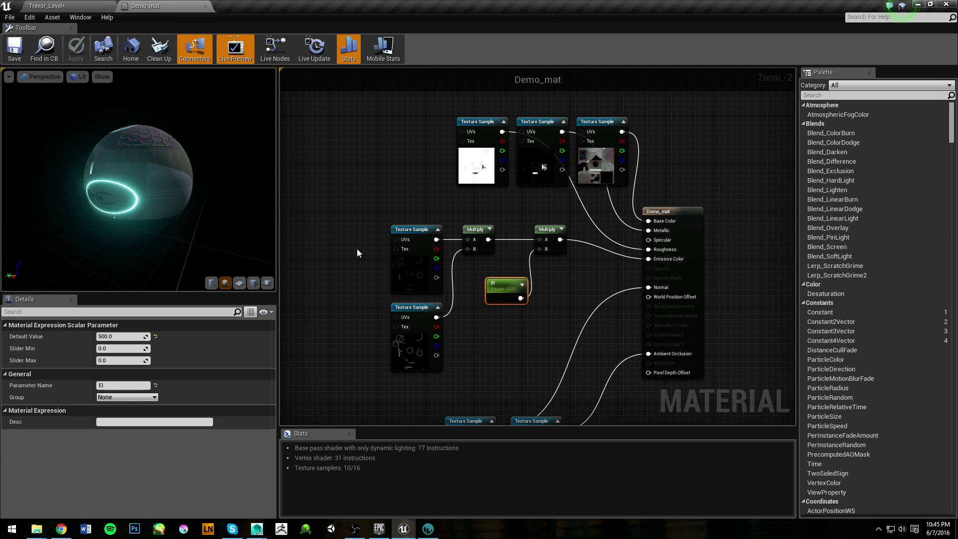
scroll(488, 239, down, 2)
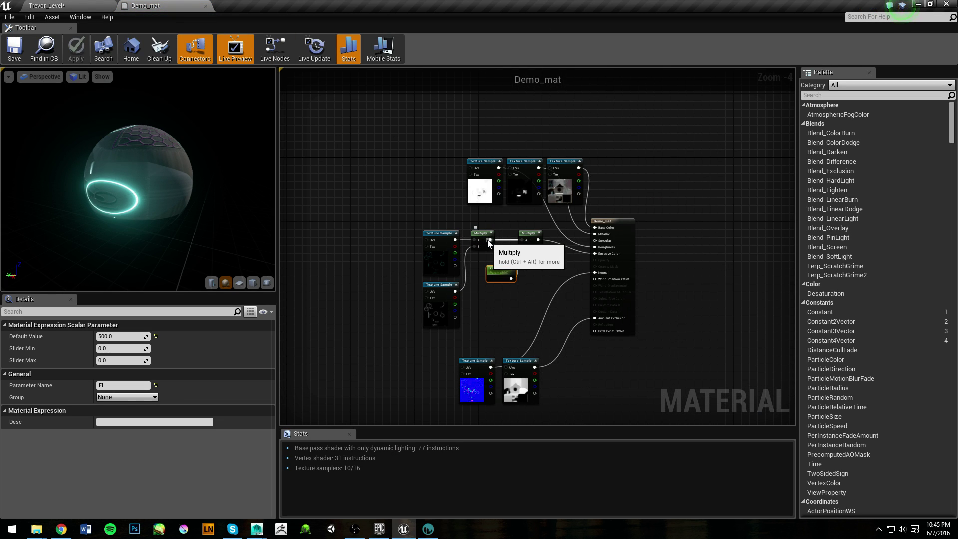
click(47, 6)
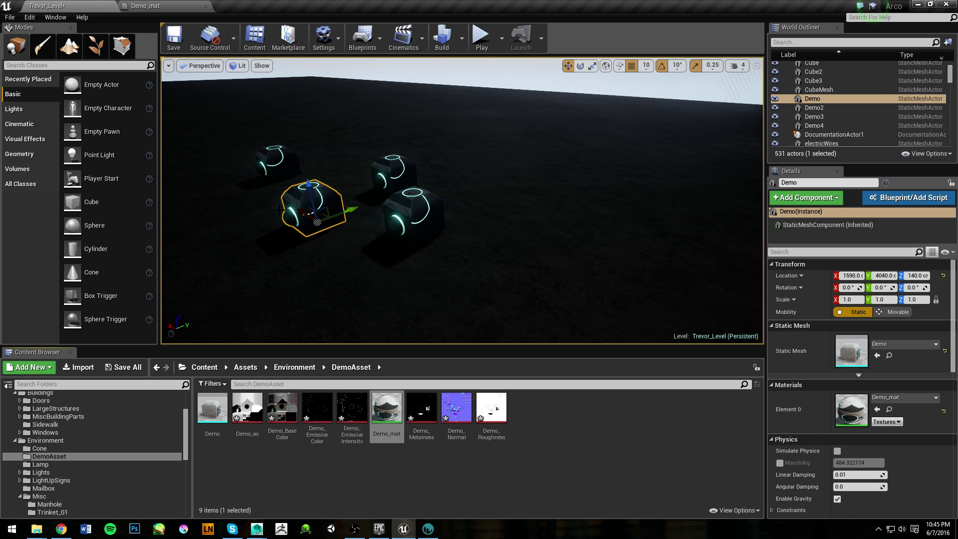
scroll(314, 258, up, 5)
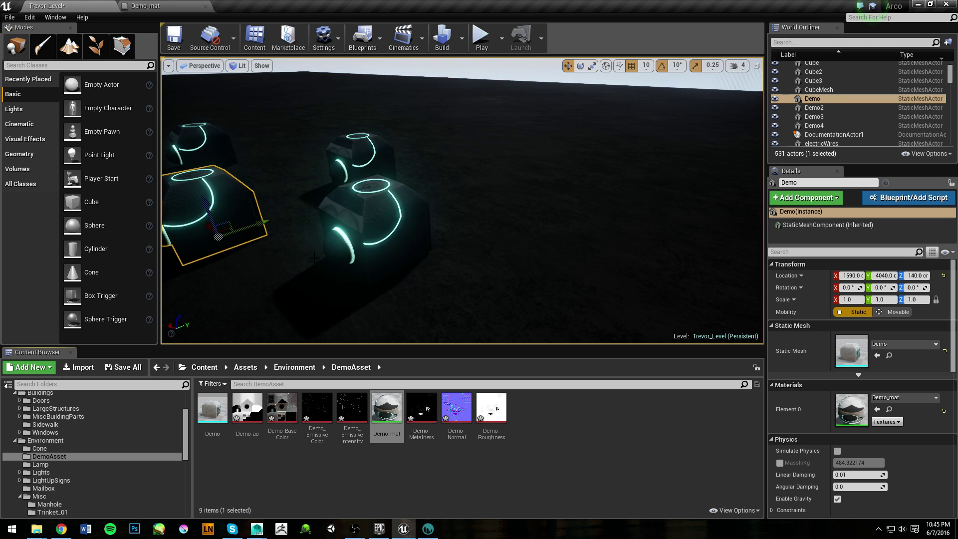
key(w)
right_drag(338, 243, 338, 242)
key(s)
middle_drag(362, 248, 362, 248)
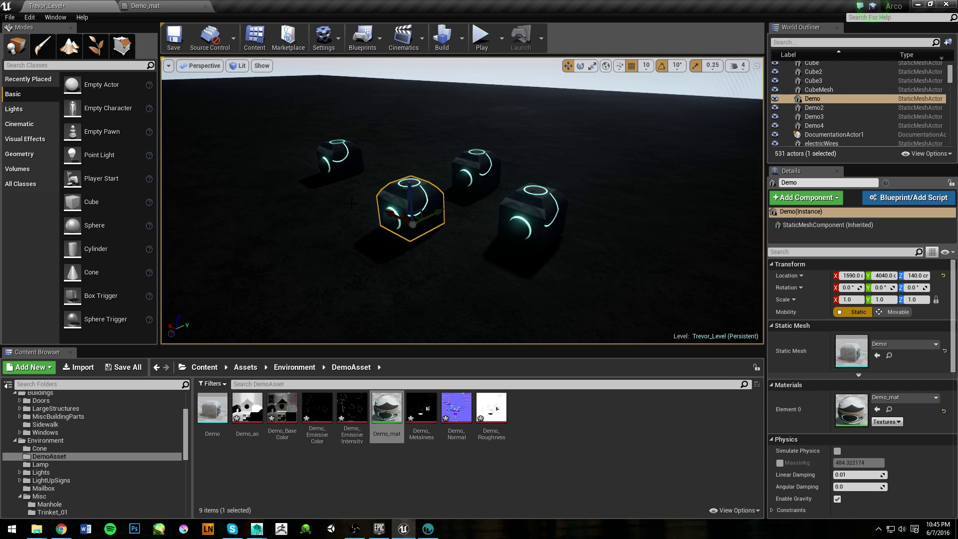
alt+drag(351, 203, 351, 204)
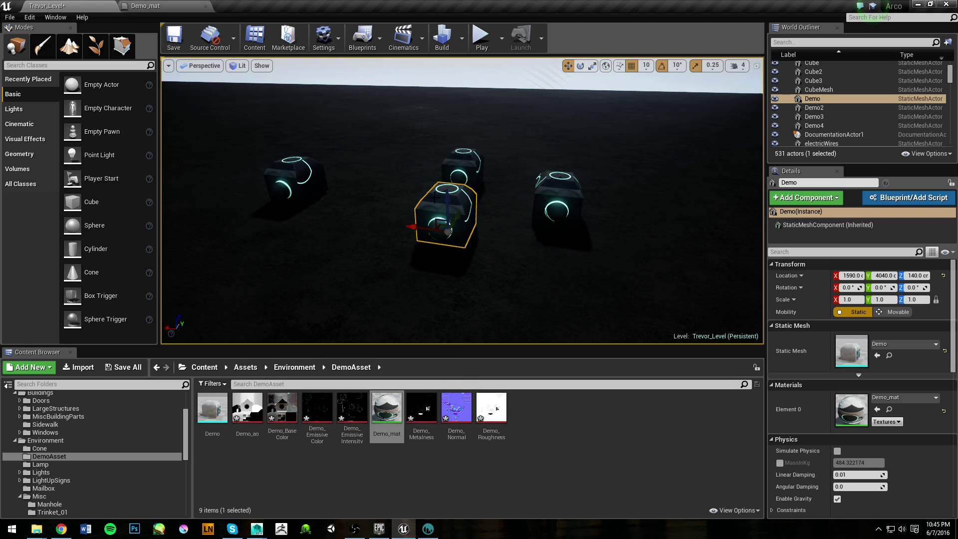
Place two more Demo meshes near the existing group and scale one of them up.
mouse_move(220, 420)
drag(221, 420, 360, 158)
drag(212, 406, 324, 242)
key(r)
click(409, 270)
alt+drag(409, 269, 299, 214)
alt+drag(442, 157, 499, 199)
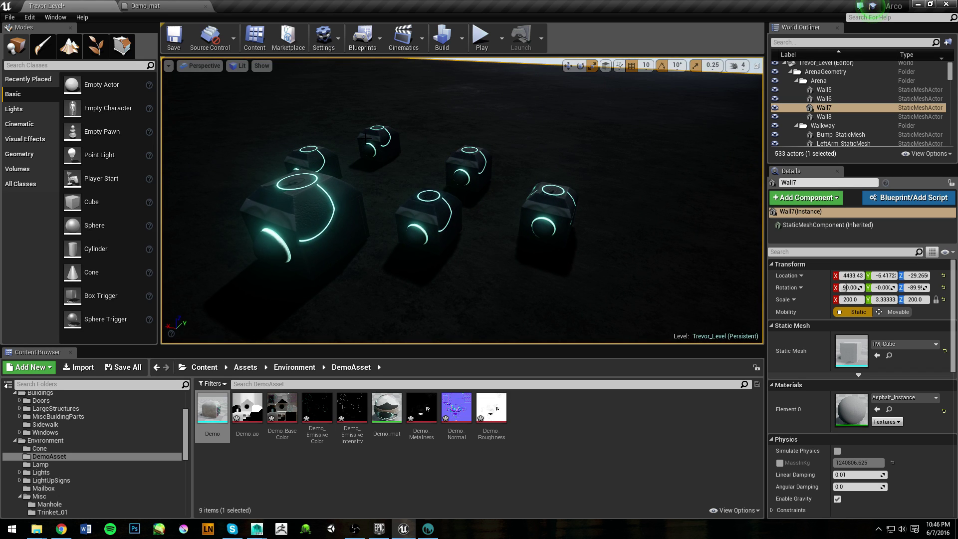
Capture part of the viewport with the Demo meshes using the Snipping Tool, and close it without saving the snip.
key(super)
text(s)
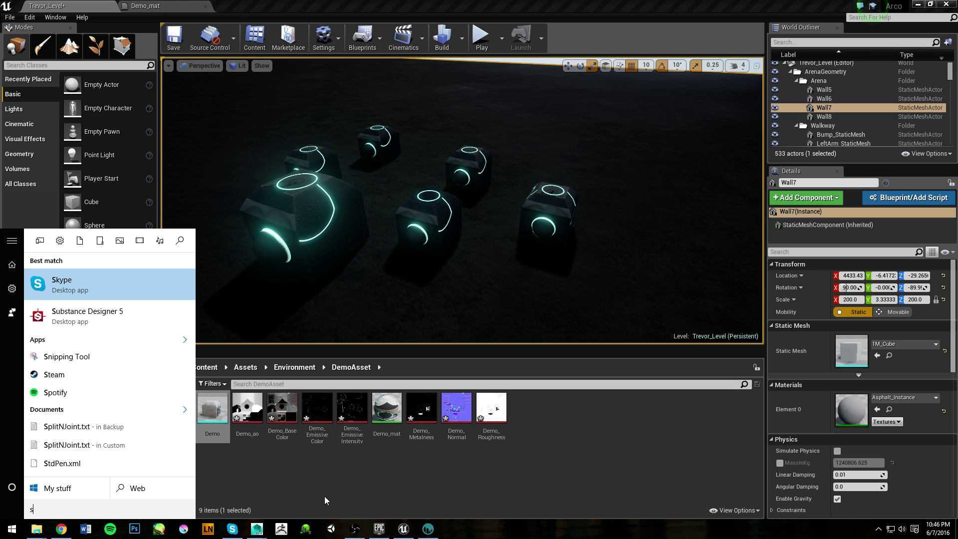
text(nip)
key(Return)
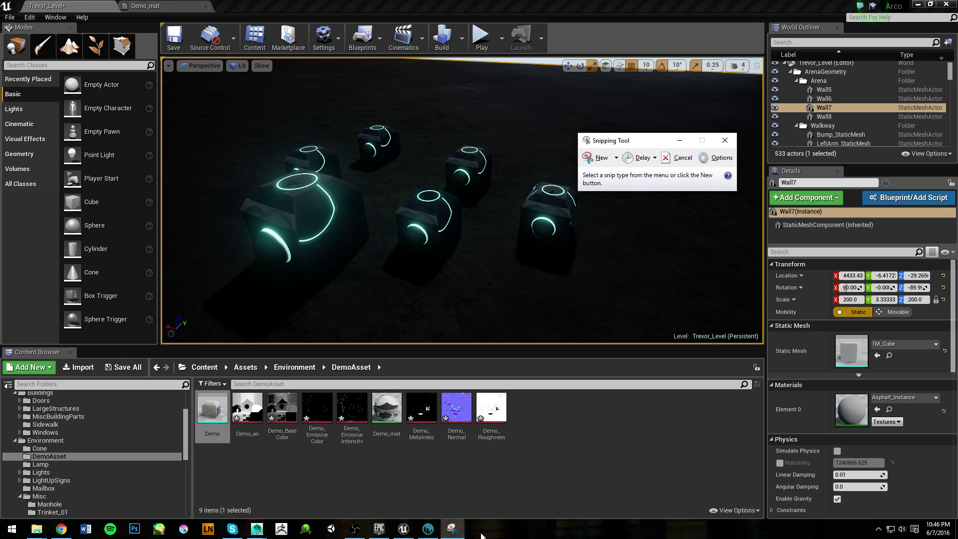
click(598, 158)
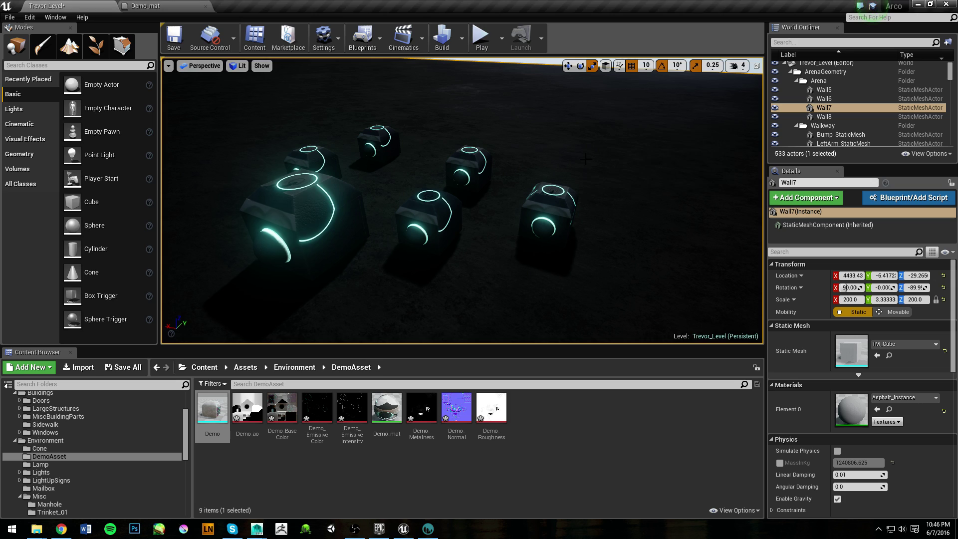
drag(398, 91, 638, 294)
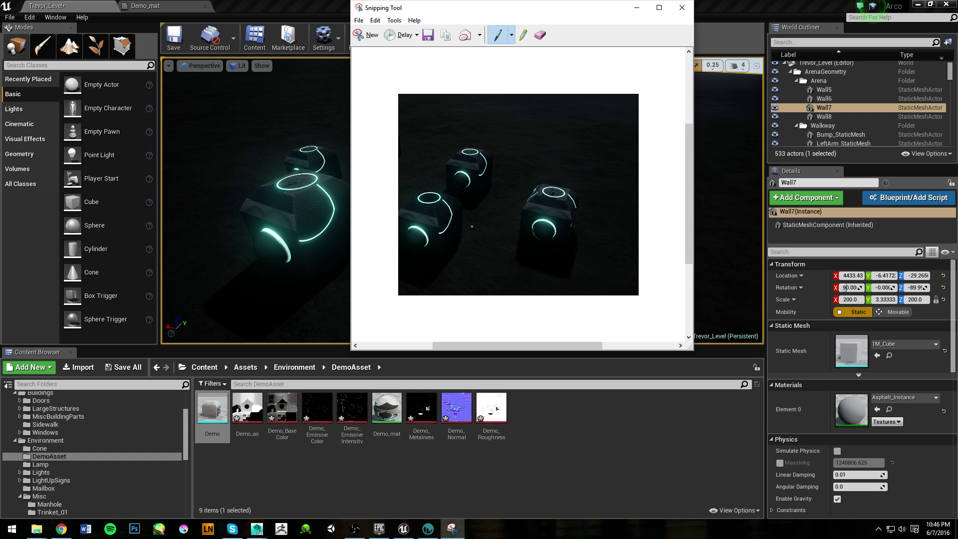
click(681, 12)
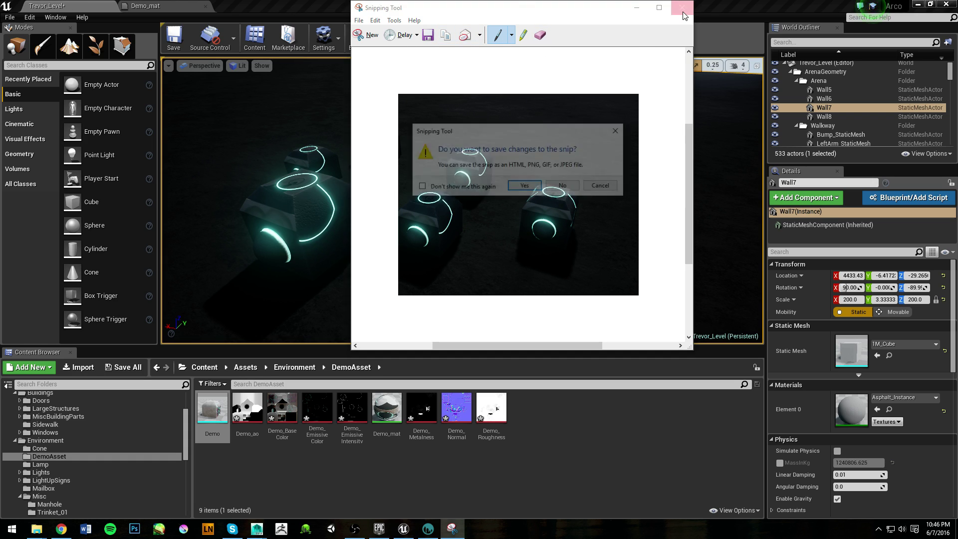
key(n)
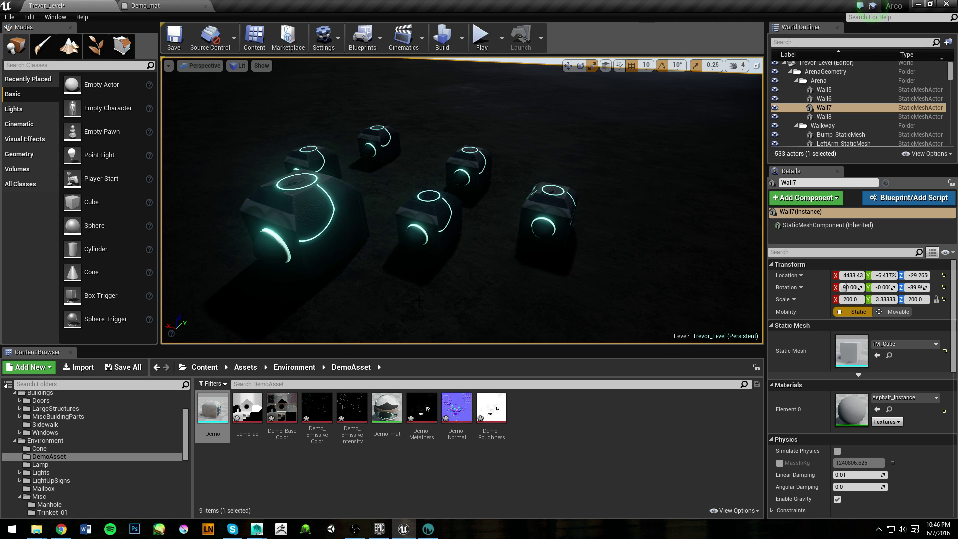
Examine the glow of the enlarged and regular Demo meshes up close and from farther away.
mouse_move(374, 200)
alt+mouse_down()
mouse_move(518, 179)
mouse_move(367, 192)
mouse_move(331, 149)
mouse_move(309, 210)
mouse_move(314, 240)
mouse_move(366, 185)
mouse_move(378, 186)
alt+mouse_up()
click(400, 103)
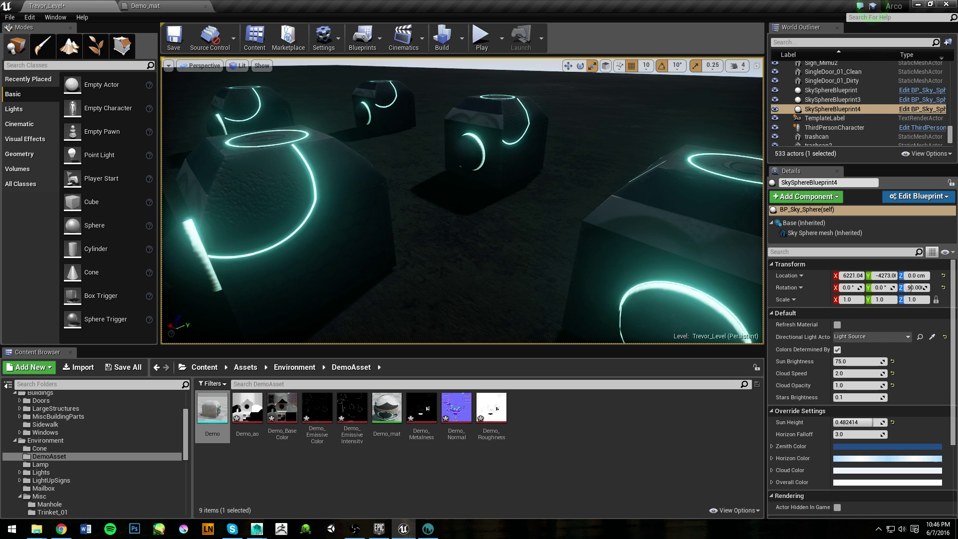
scroll(416, 145, down, 5)
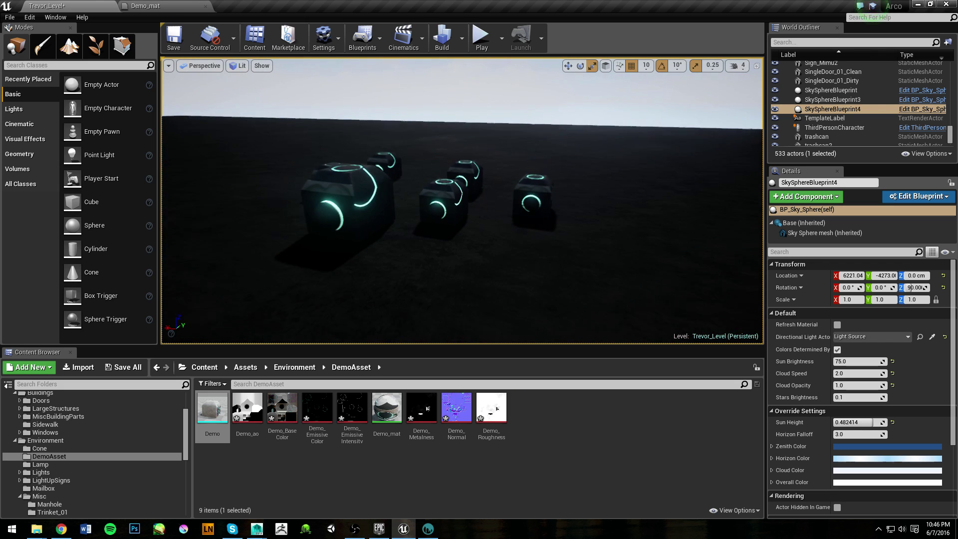